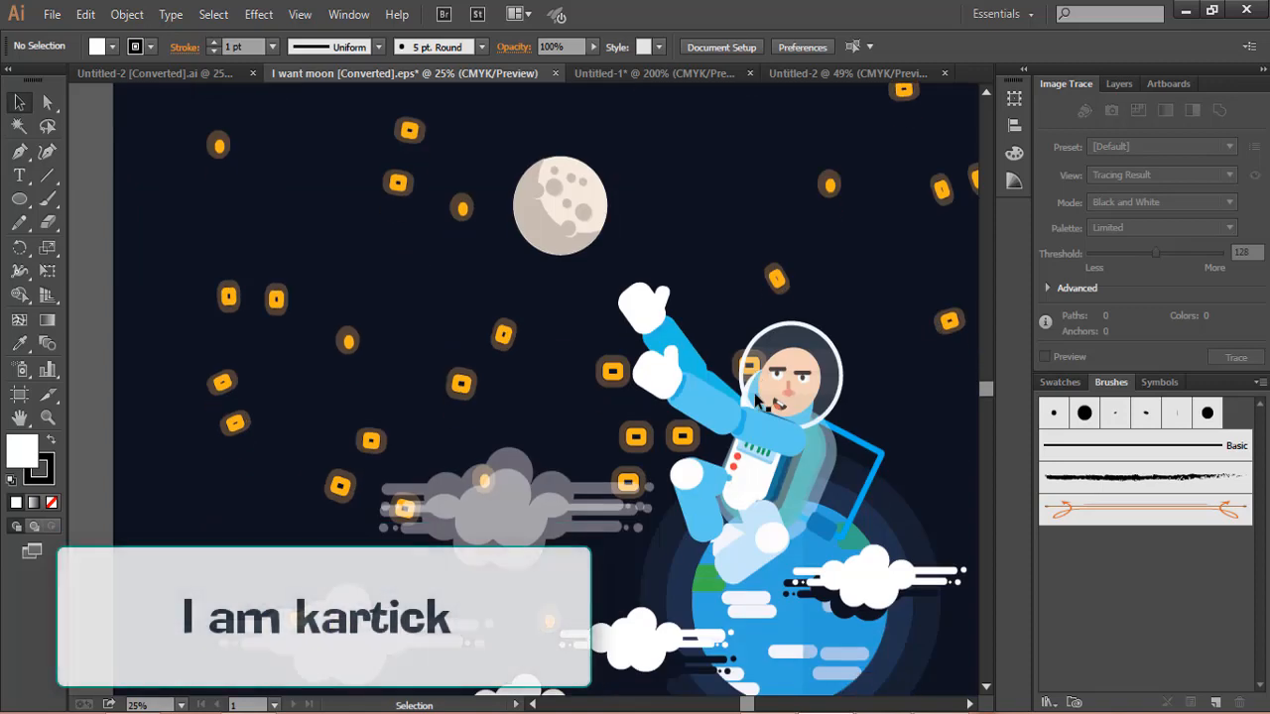
Switch to the blank Untitled-2 document and draw a tall rectangle in the upper part of the artboard
scroll(567, 317, down, 1)
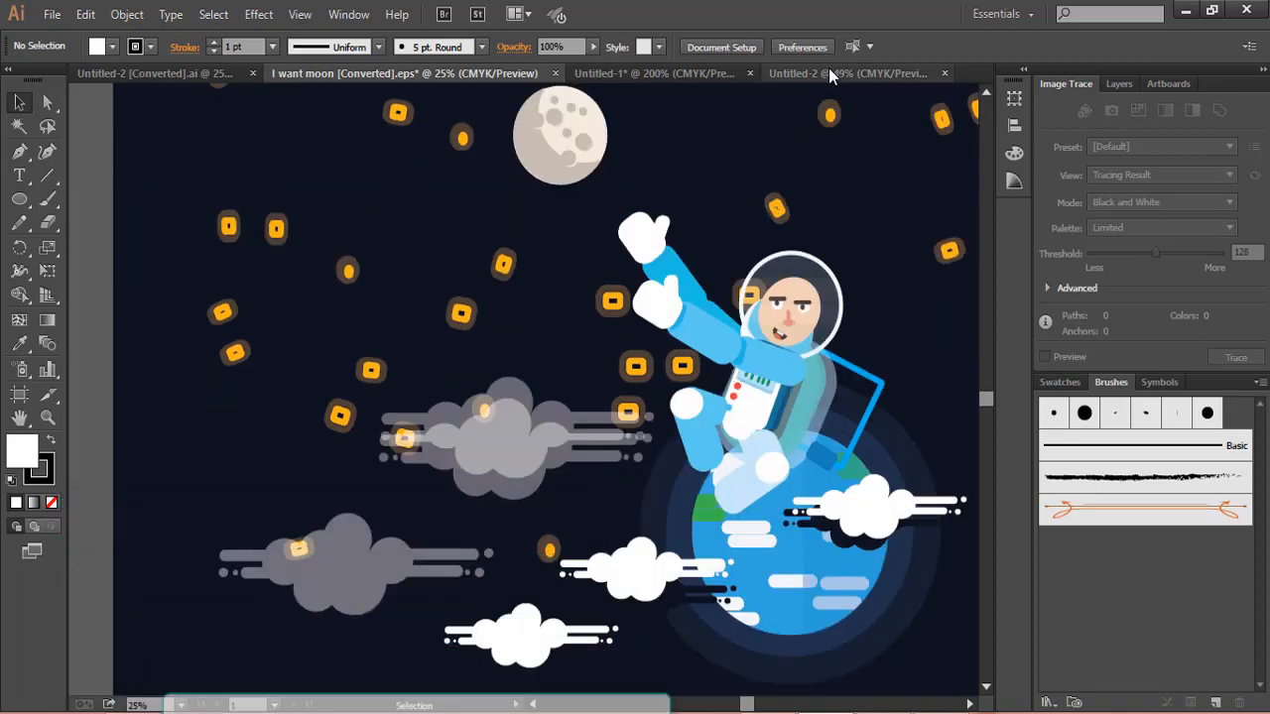
click(824, 74)
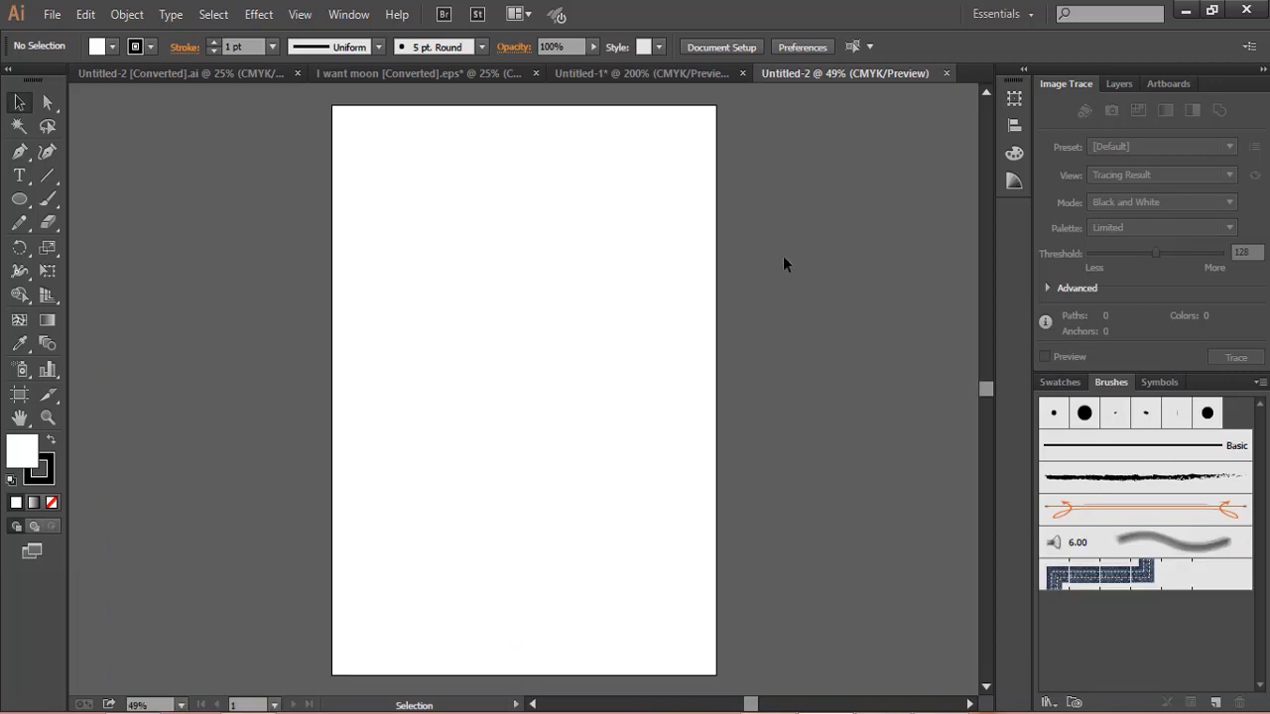
drag(19, 200, 113, 203)
drag(461, 174, 699, 380)
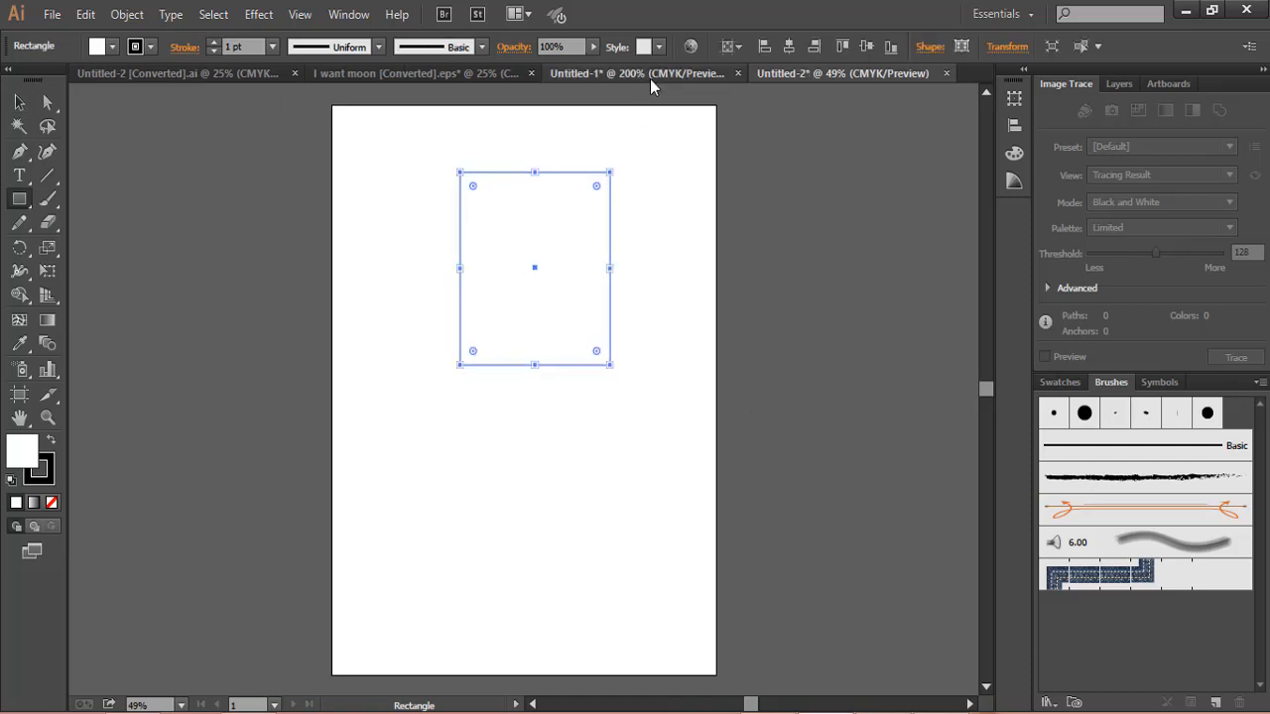
Examine the face portrait in Untitled-1 and the astronaut, moon and earth illustration in I want moon
click(648, 77)
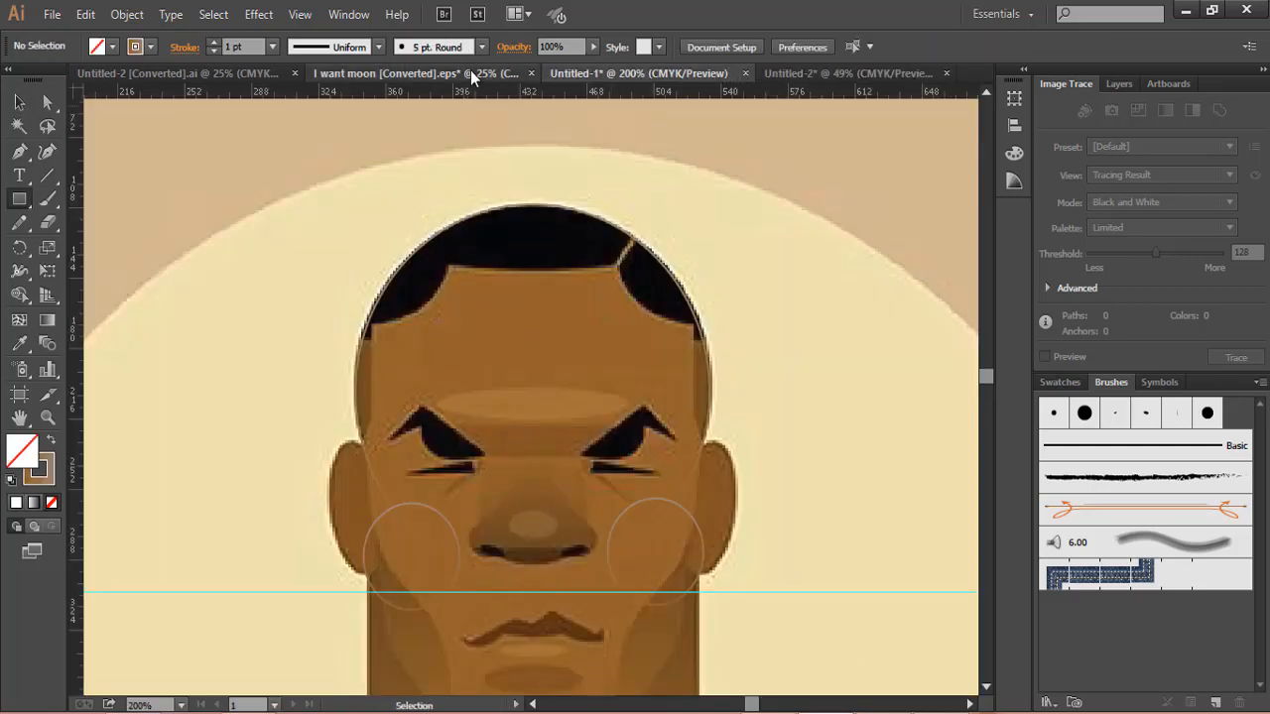
click(466, 72)
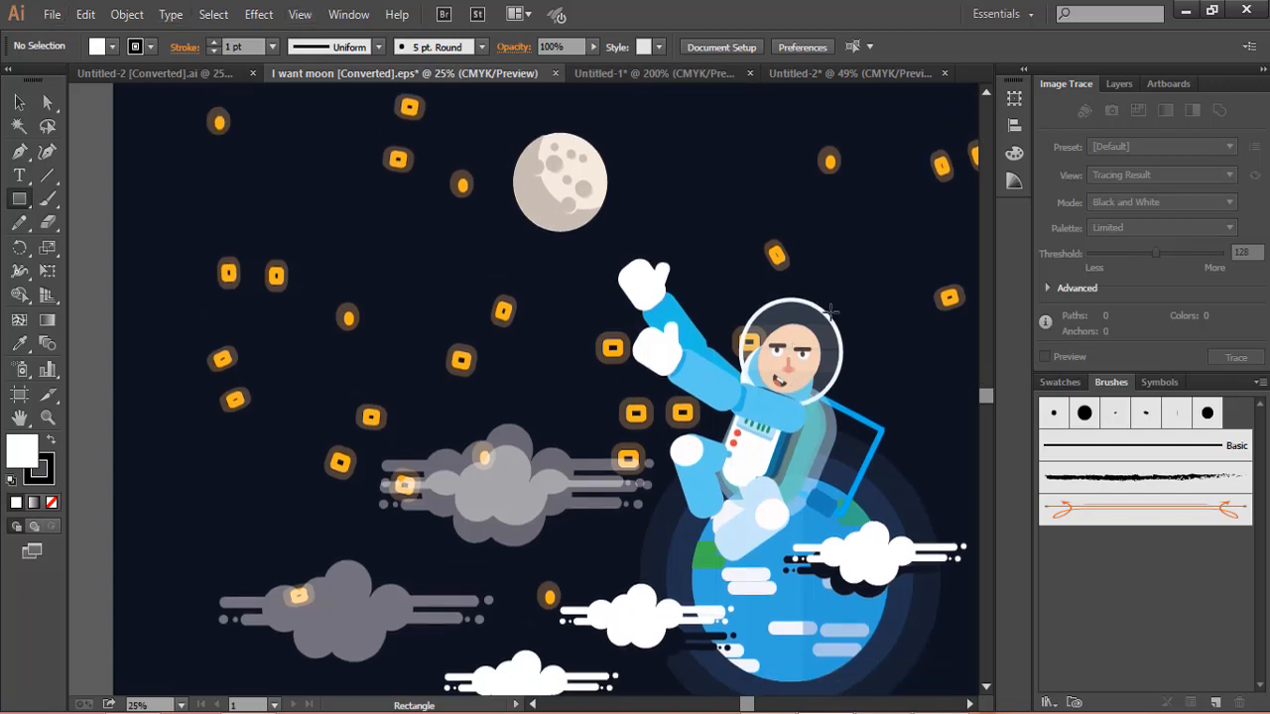
key(ctrl+minus)
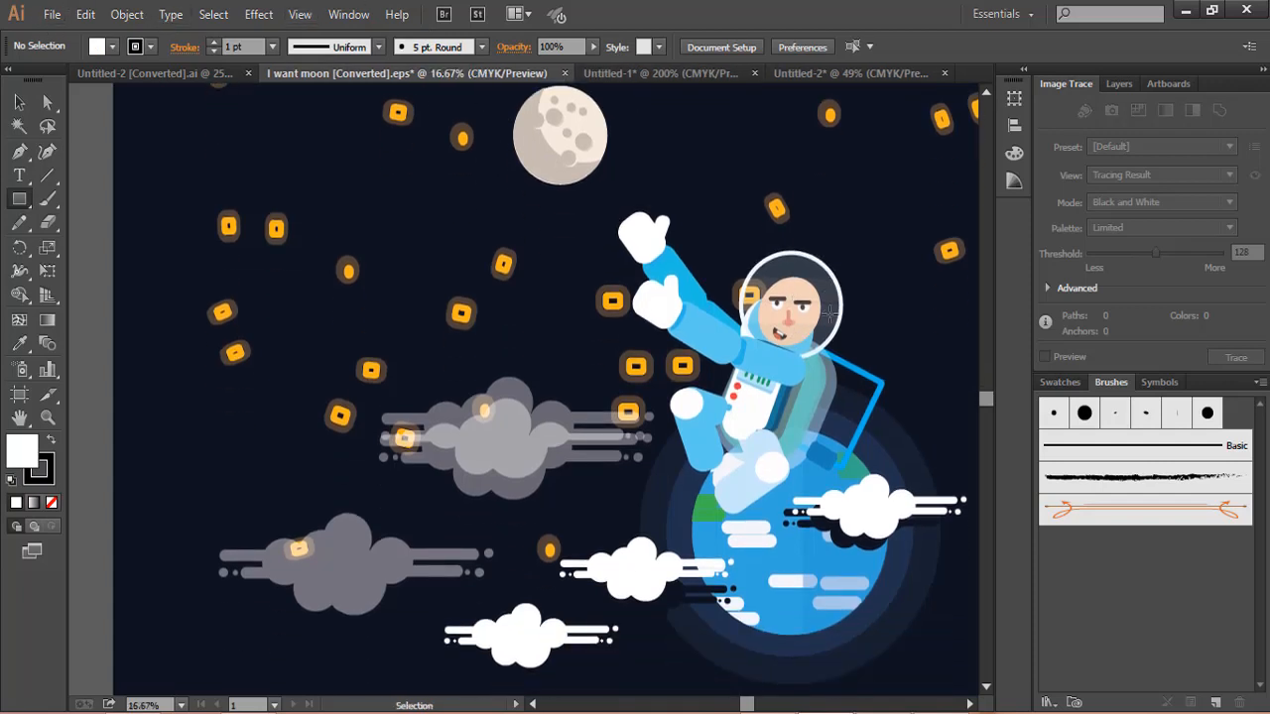
scroll(707, 429, up, 2)
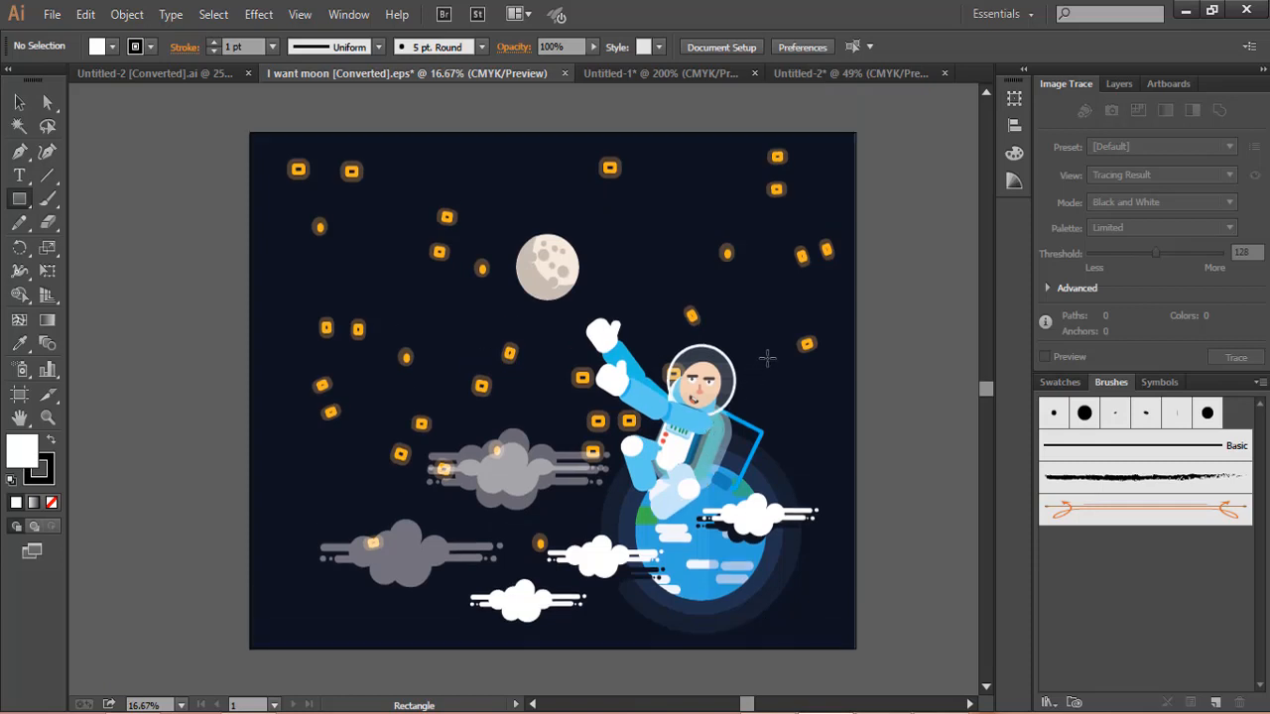
key(ctrl+plus)
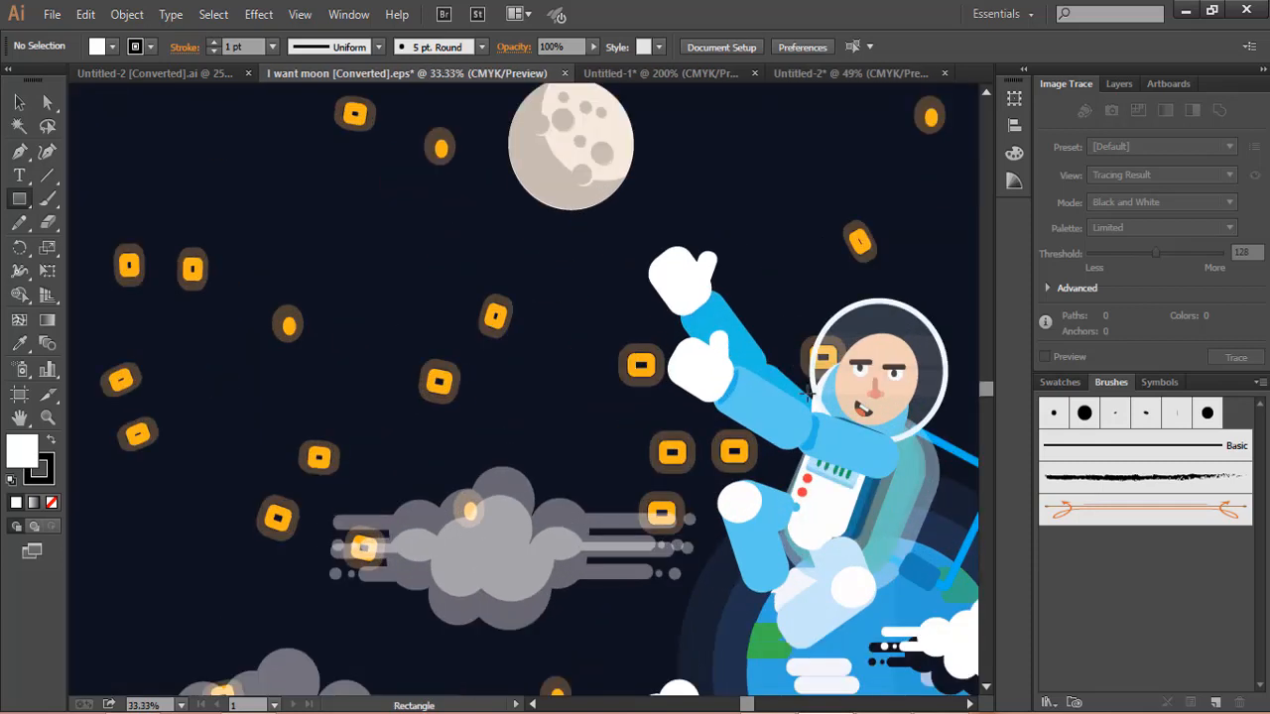
drag(746, 706, 754, 707)
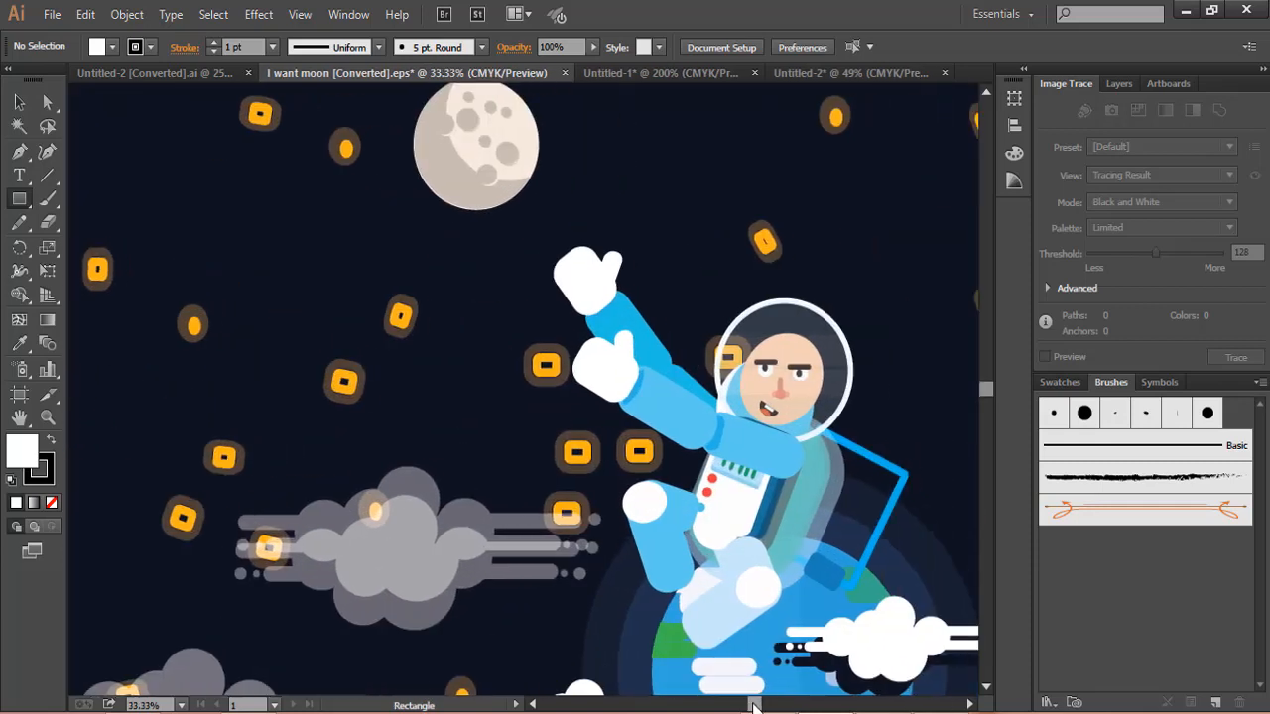
scroll(729, 503, down, 2)
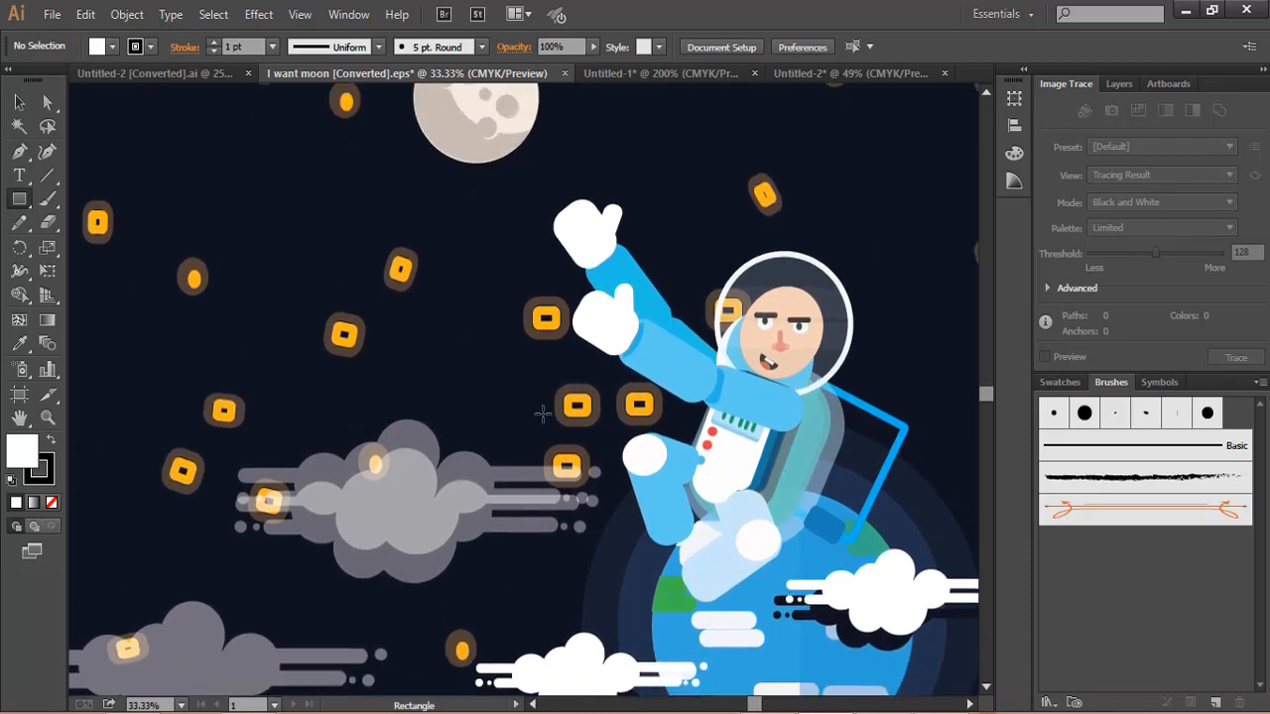
scroll(543, 412, up, 5)
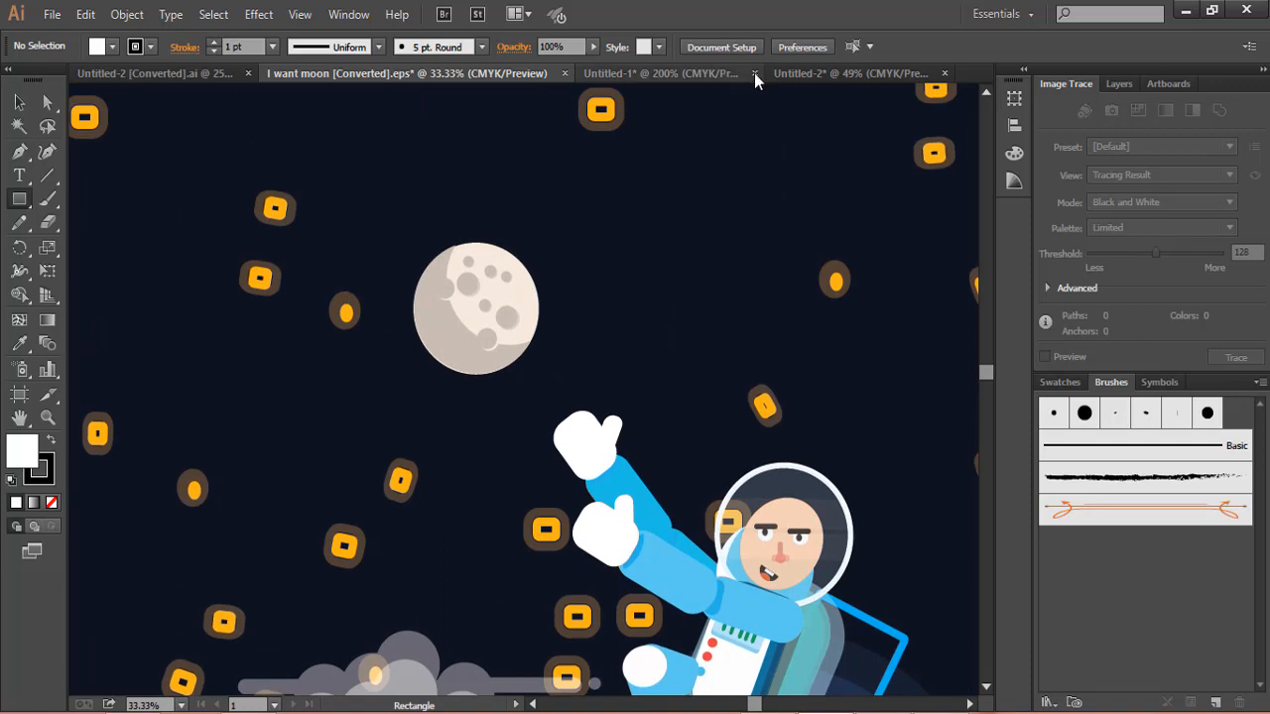
Return to the Untitled-2 document and set the rectangle's stroke weight to 4 pt
click(797, 72)
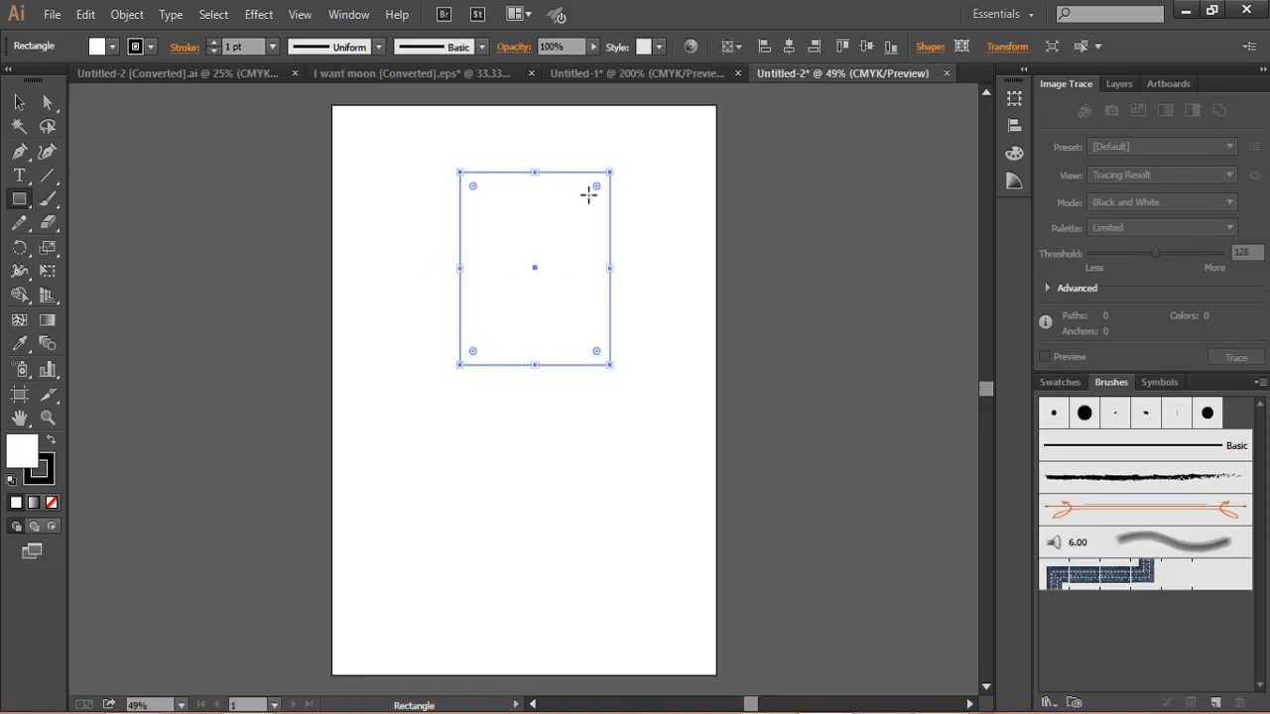
click(272, 46)
click(294, 201)
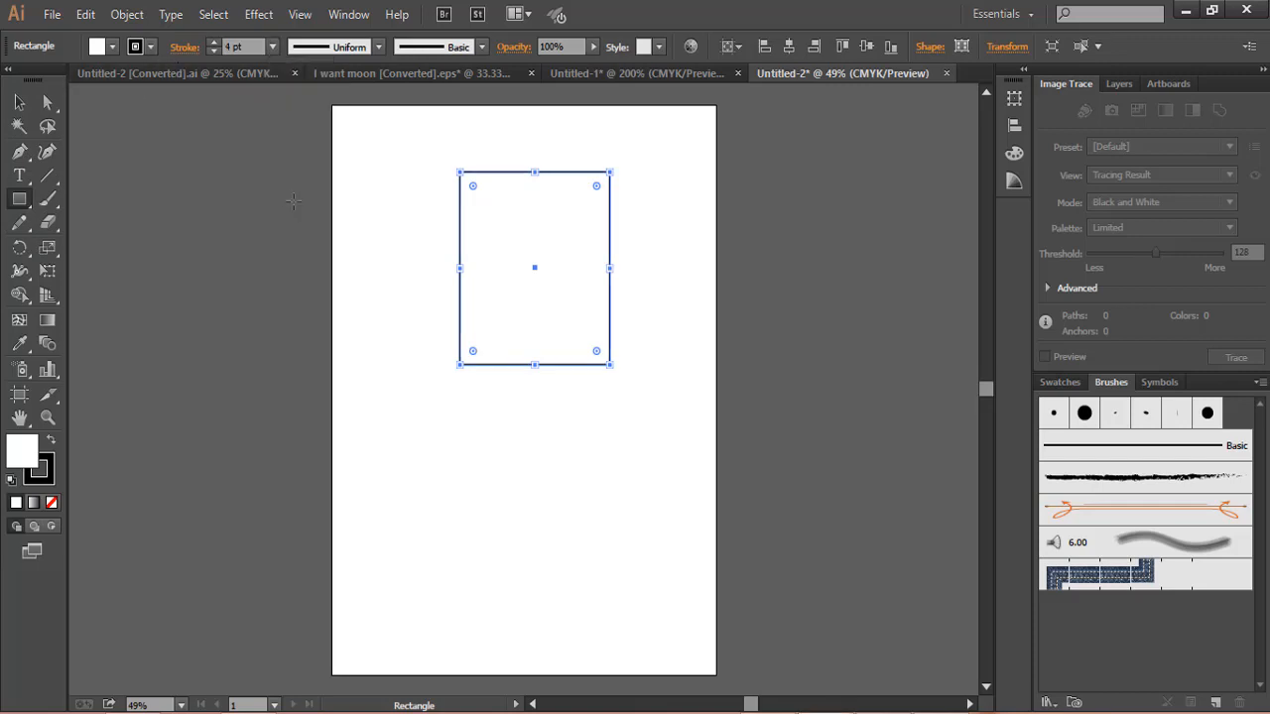
Round all four corners of the rectangle strongly and move it down towards the middle of the artboard
click(19, 102)
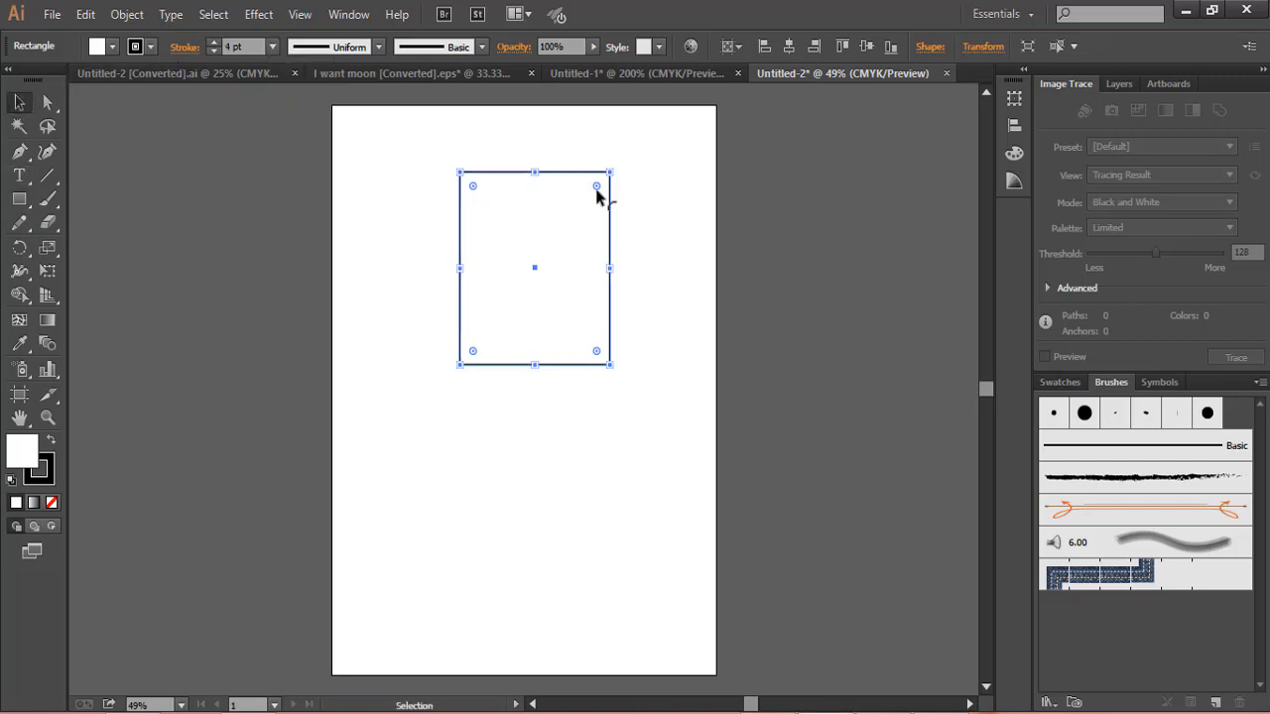
drag(596, 187, 573, 218)
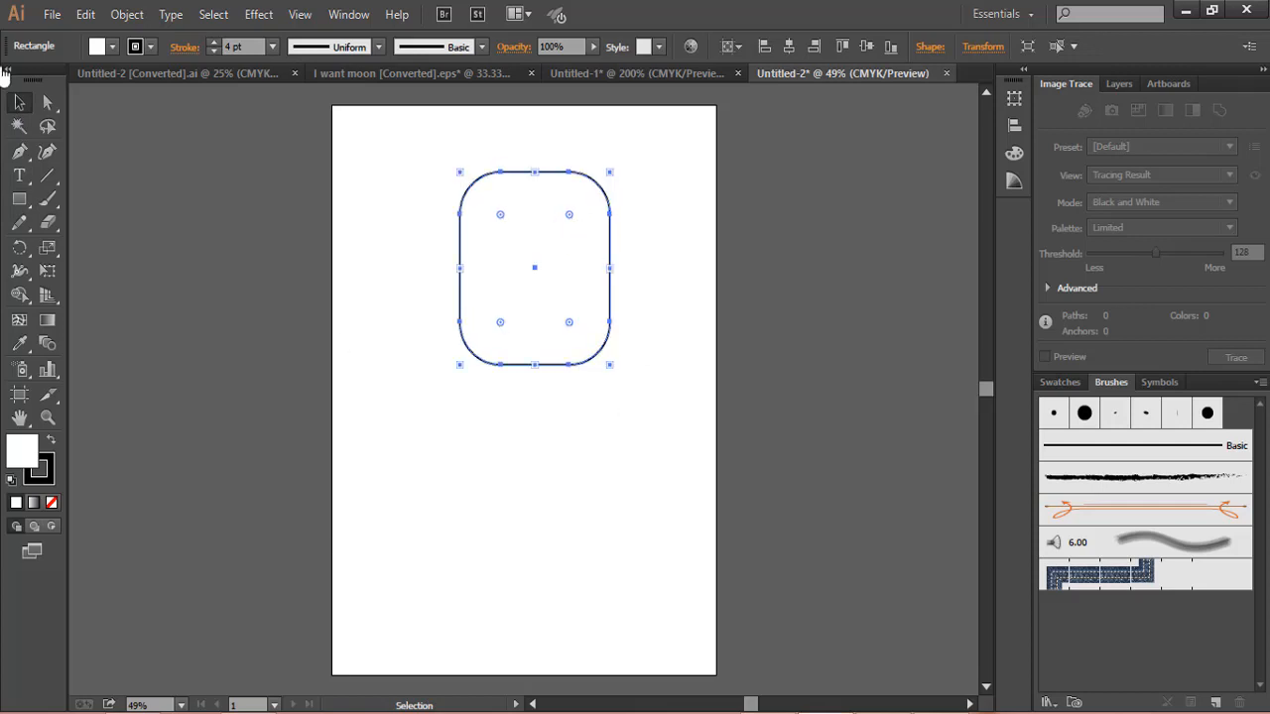
drag(553, 177, 533, 268)
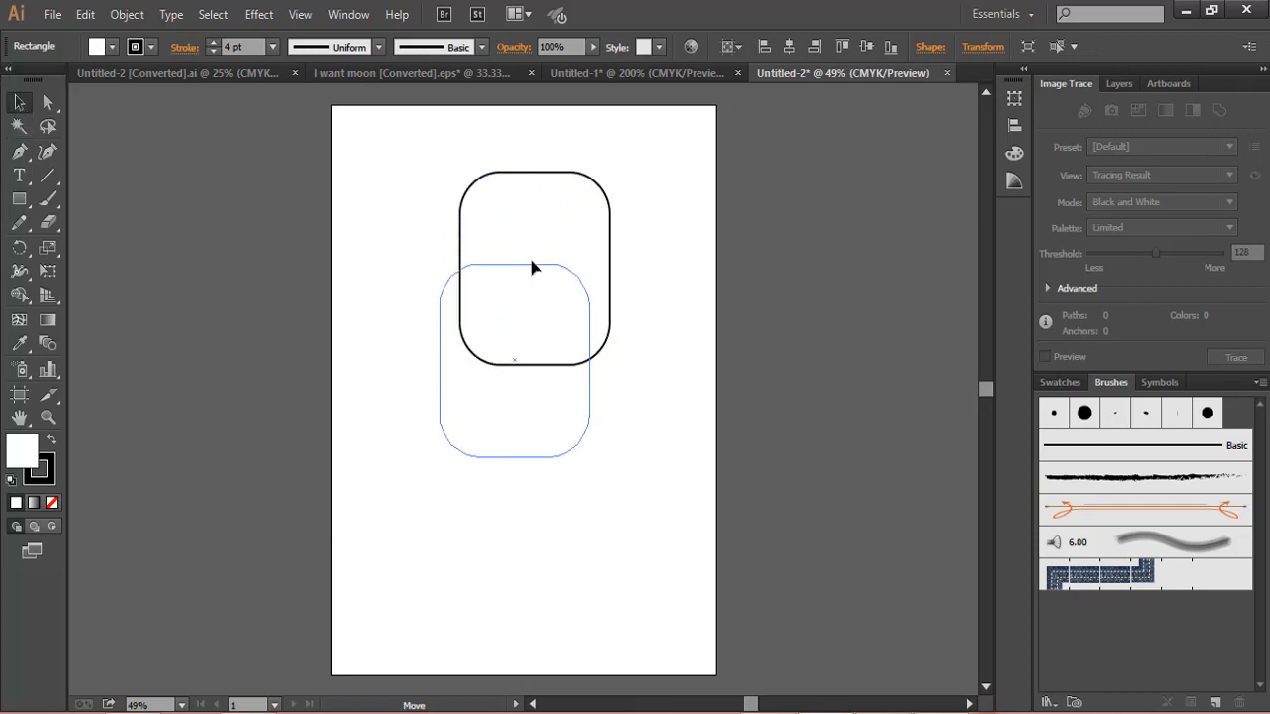
click(678, 244)
Draw a horizontal ellipse, place it beside the artboard's right edge, and duplicate it slightly lower so the two overlap
drag(13, 203, 85, 253)
drag(501, 164, 628, 254)
key(v)
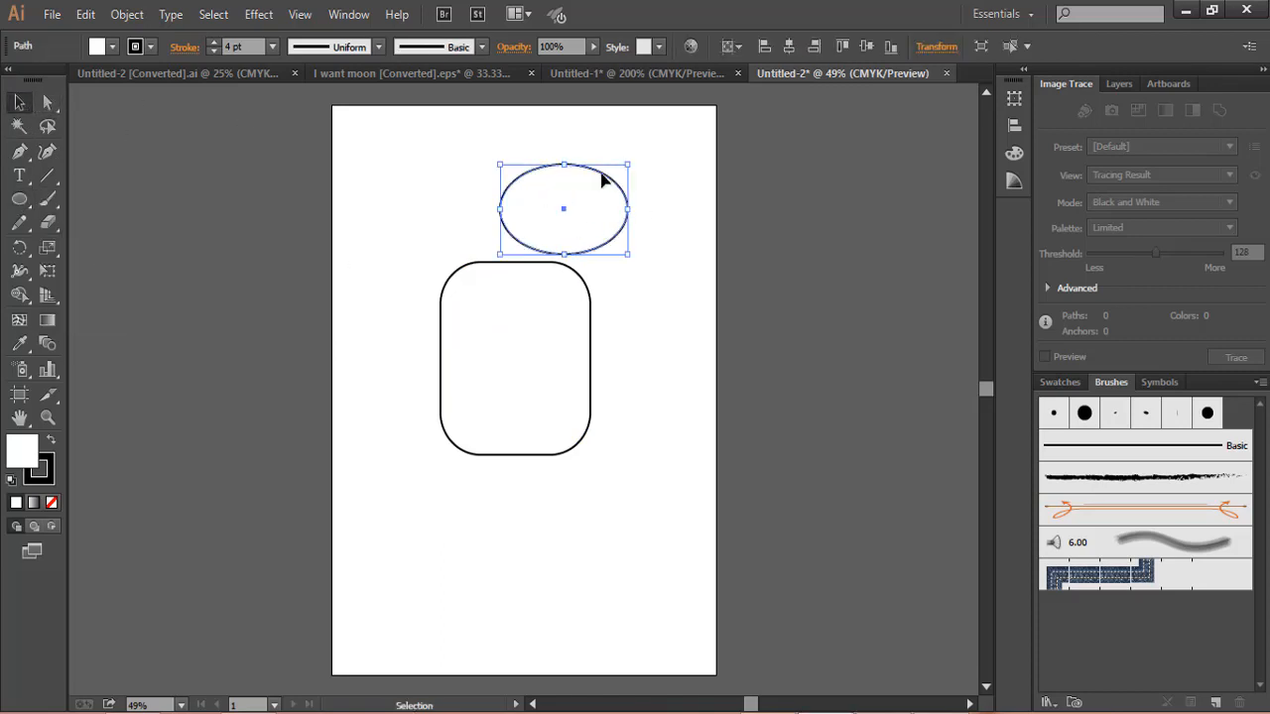
drag(603, 178, 880, 292)
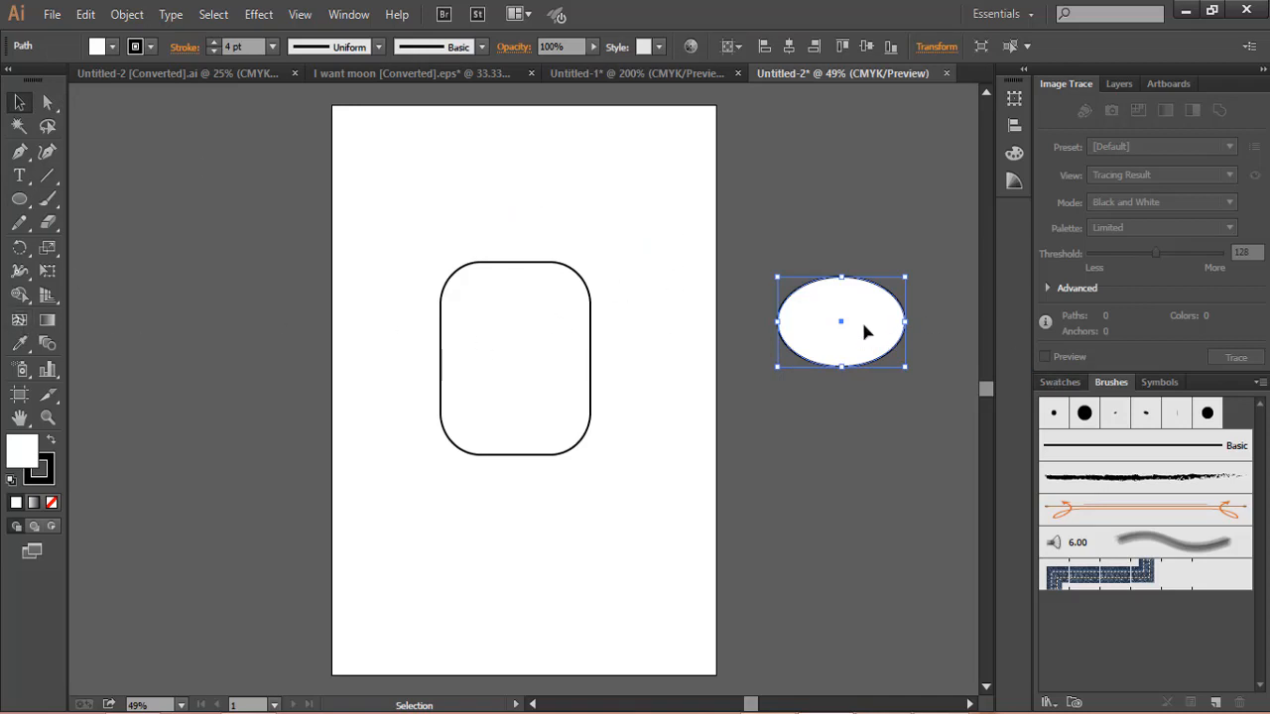
drag(862, 331, 860, 373)
click(801, 164)
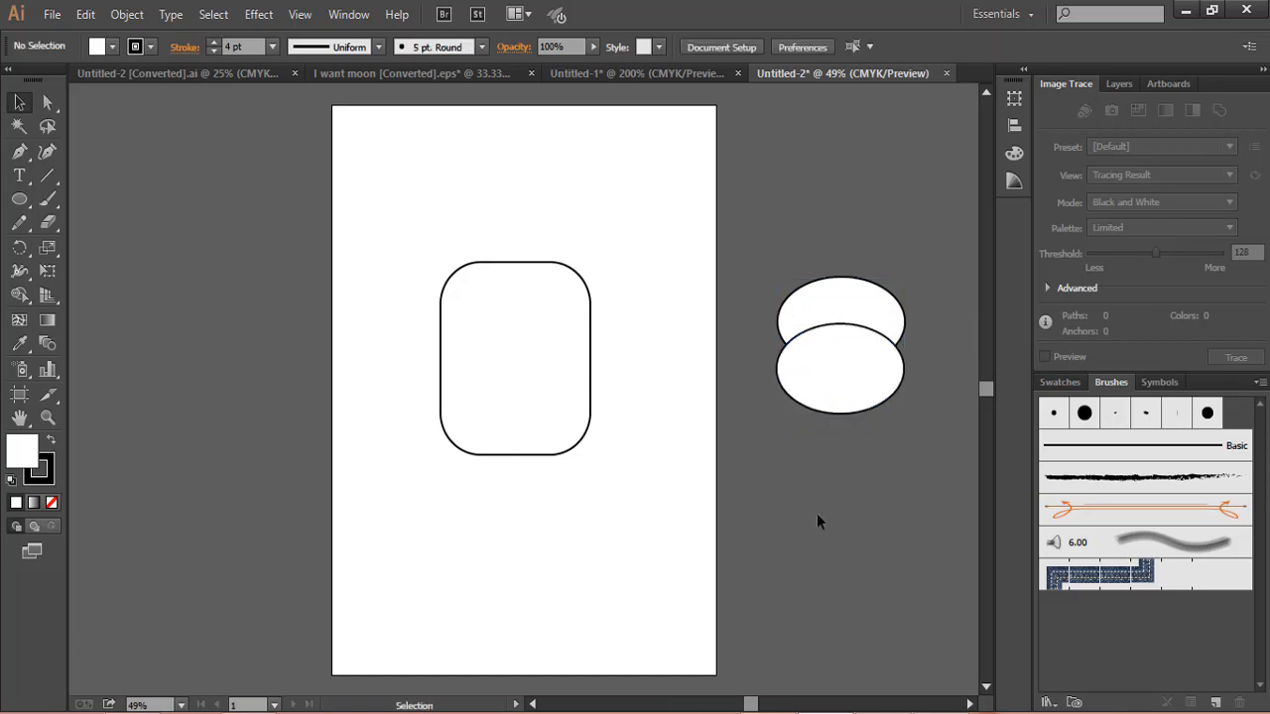
Try to align both ellipses on their horizontal centres, and move them back off the artboard one above the other
drag(817, 513, 857, 477)
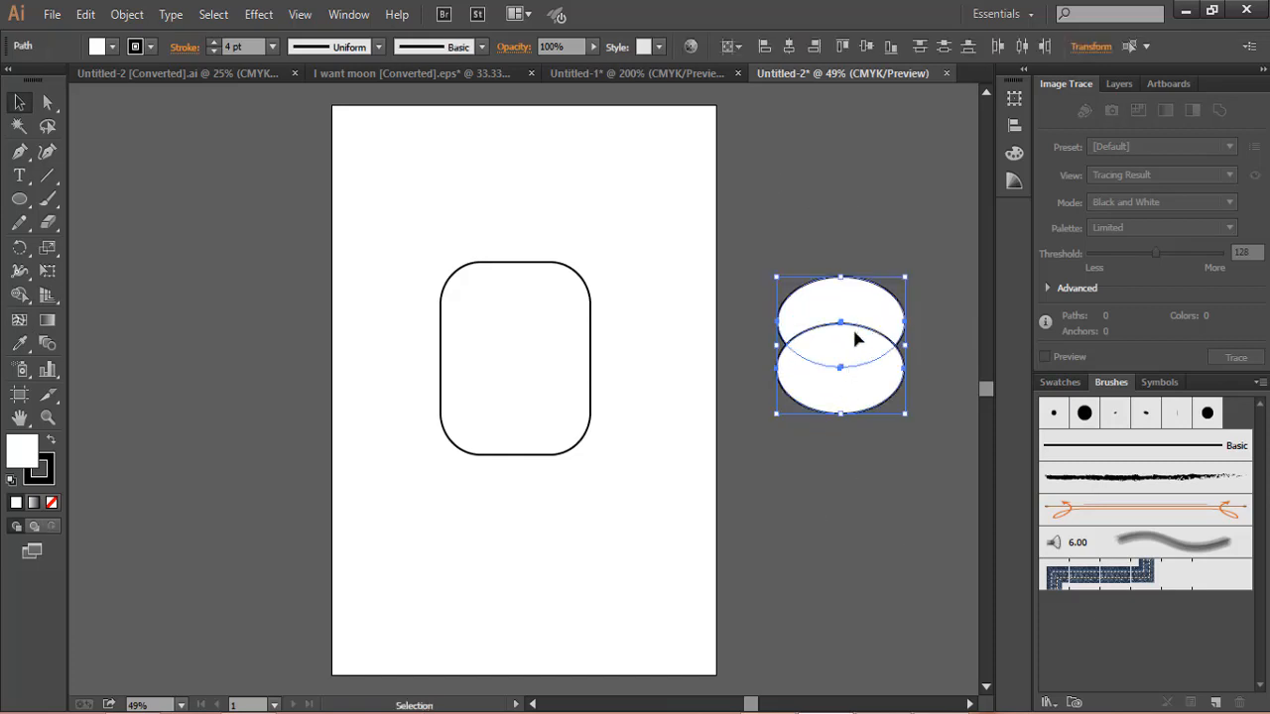
click(793, 48)
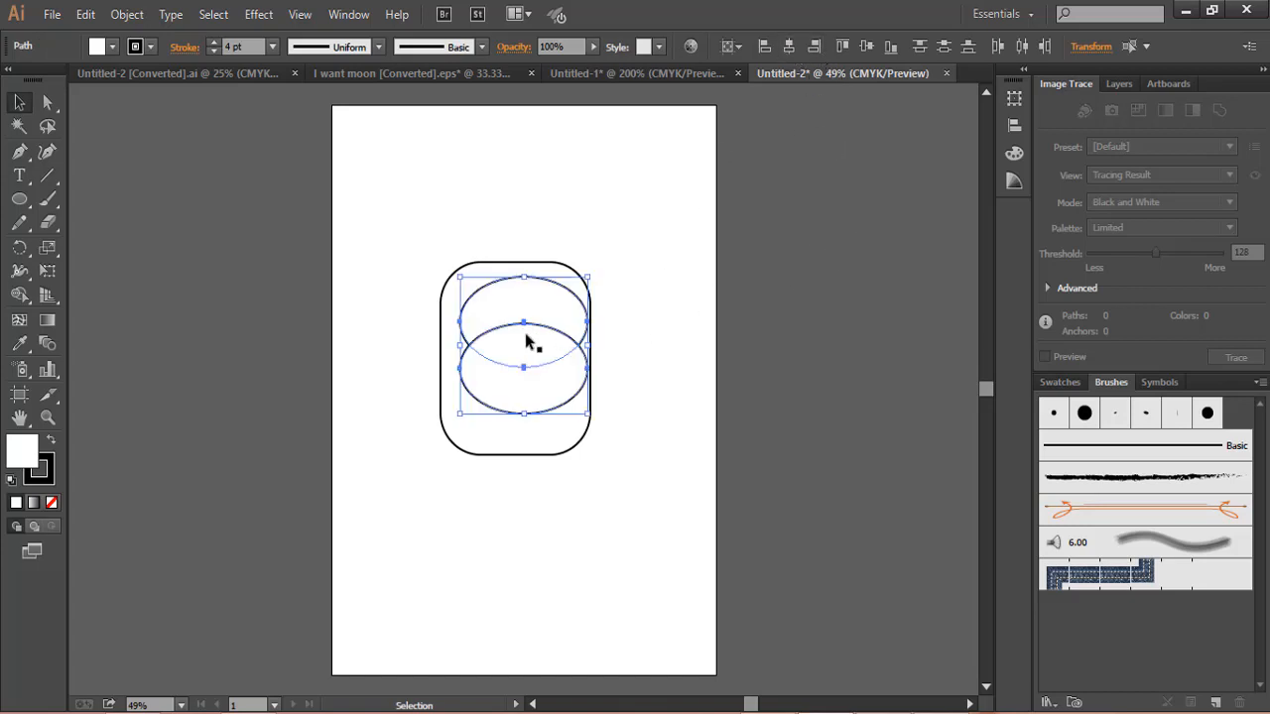
drag(527, 335, 751, 295)
click(744, 298)
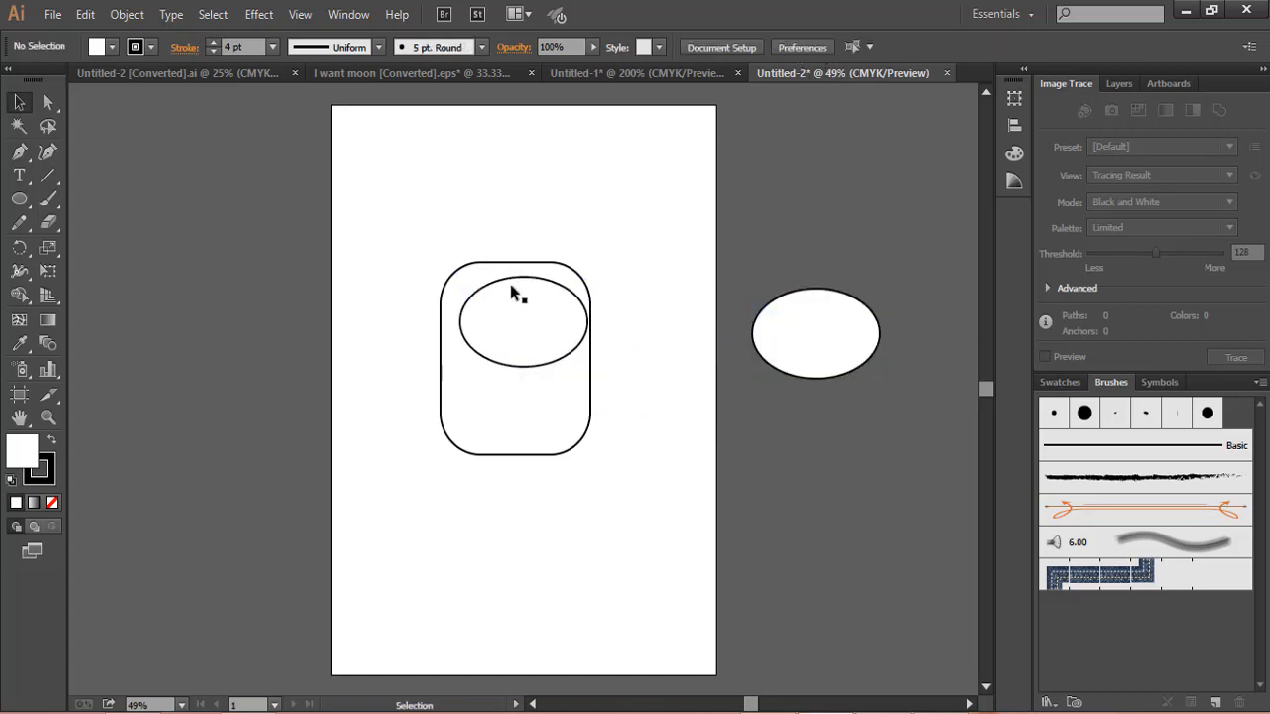
drag(510, 284, 811, 248)
click(748, 252)
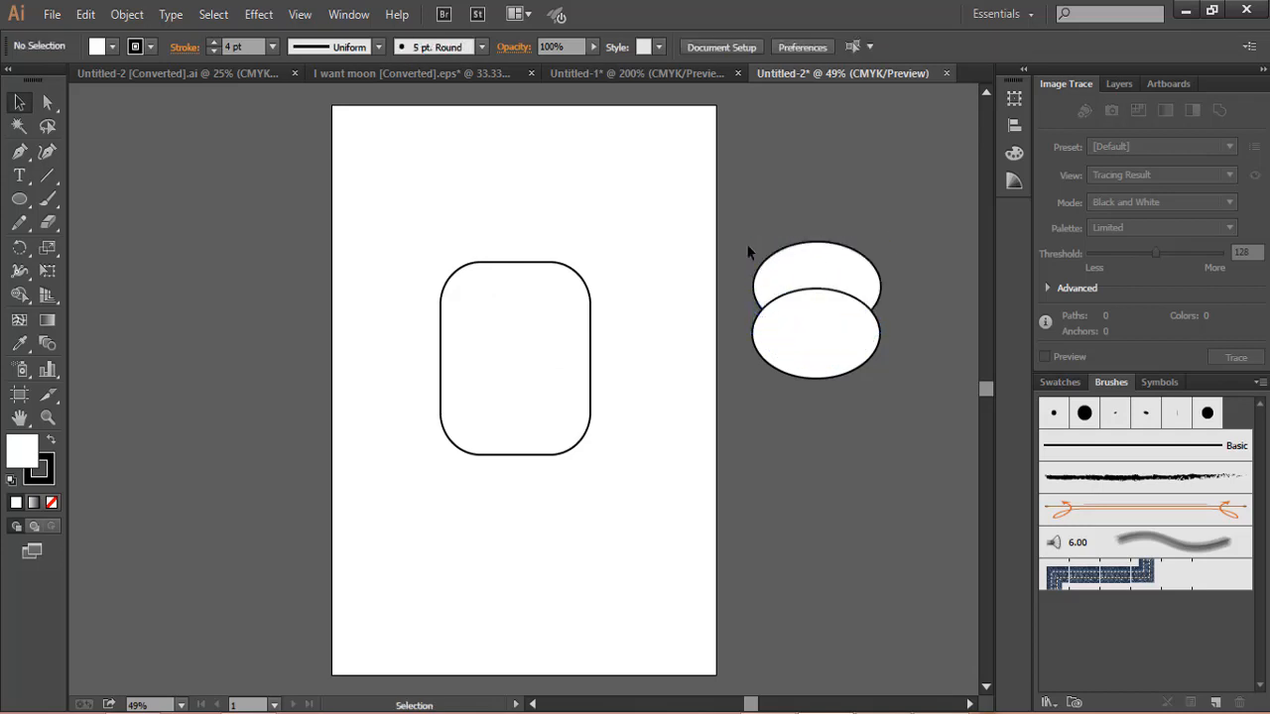
Combine the two overlapping ellipses with the Pathfinder Intersect operation into a single lens shape
drag(839, 482, 829, 487)
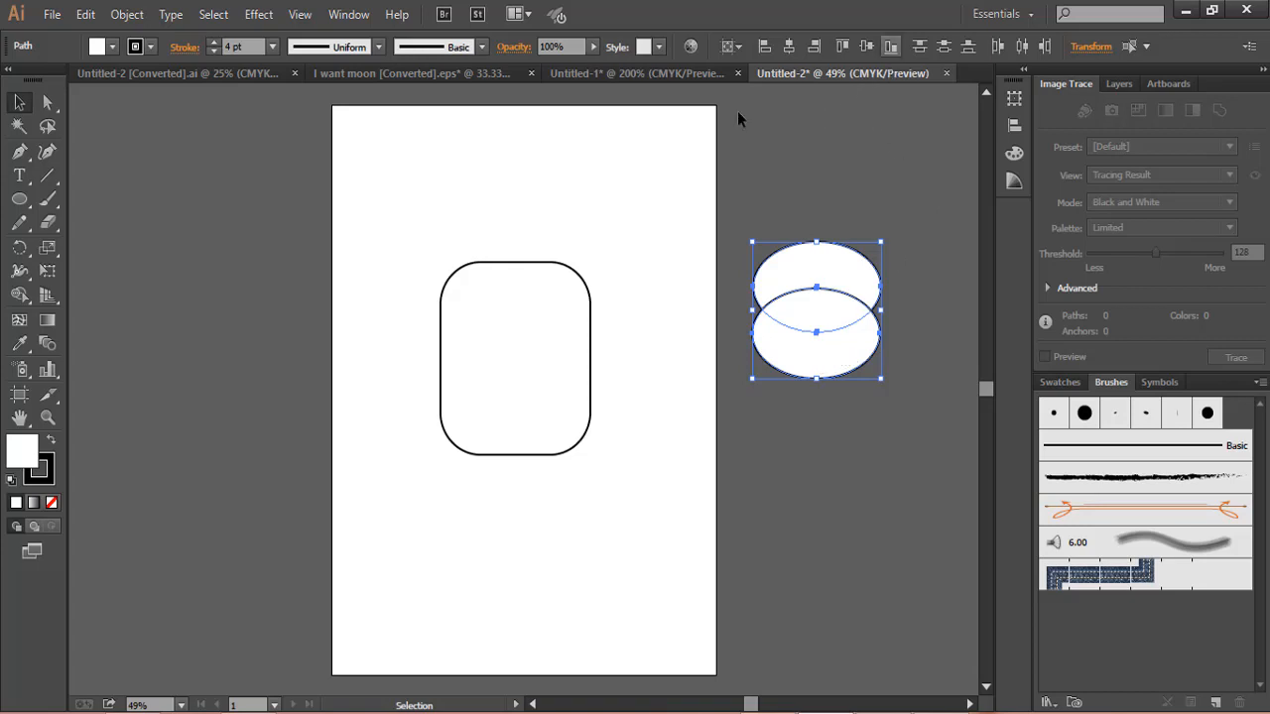
click(345, 15)
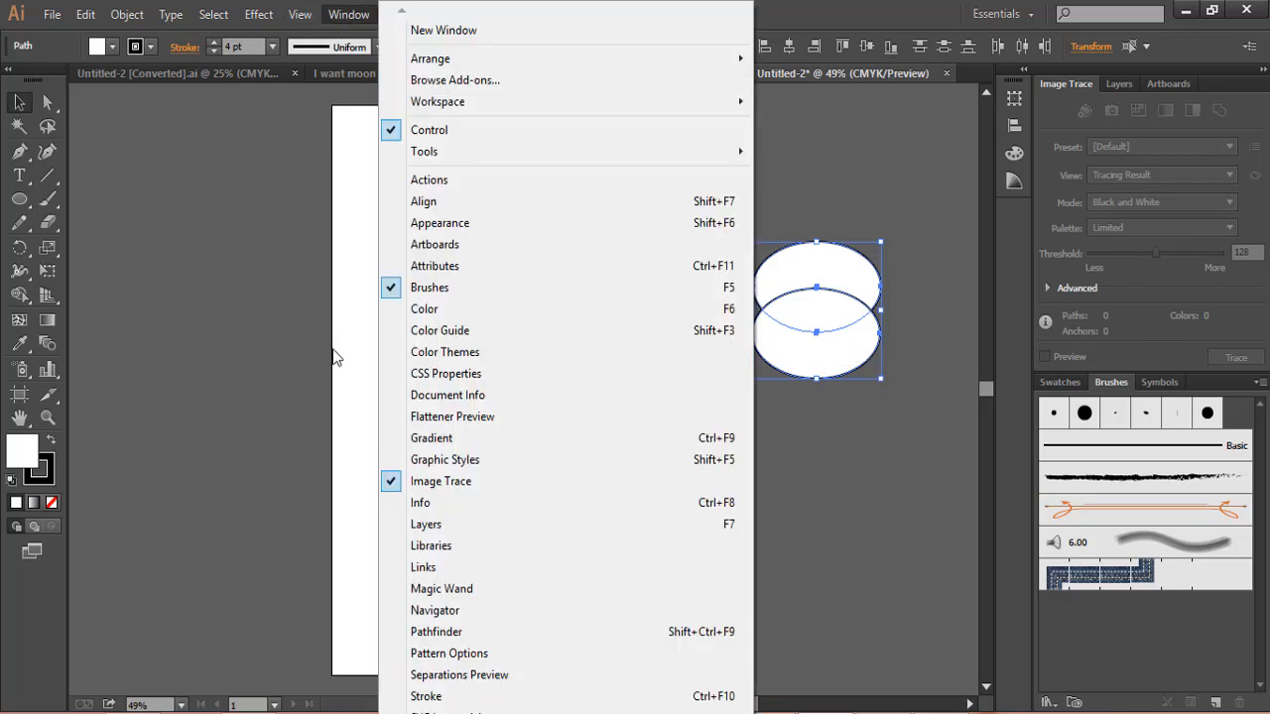
click(454, 633)
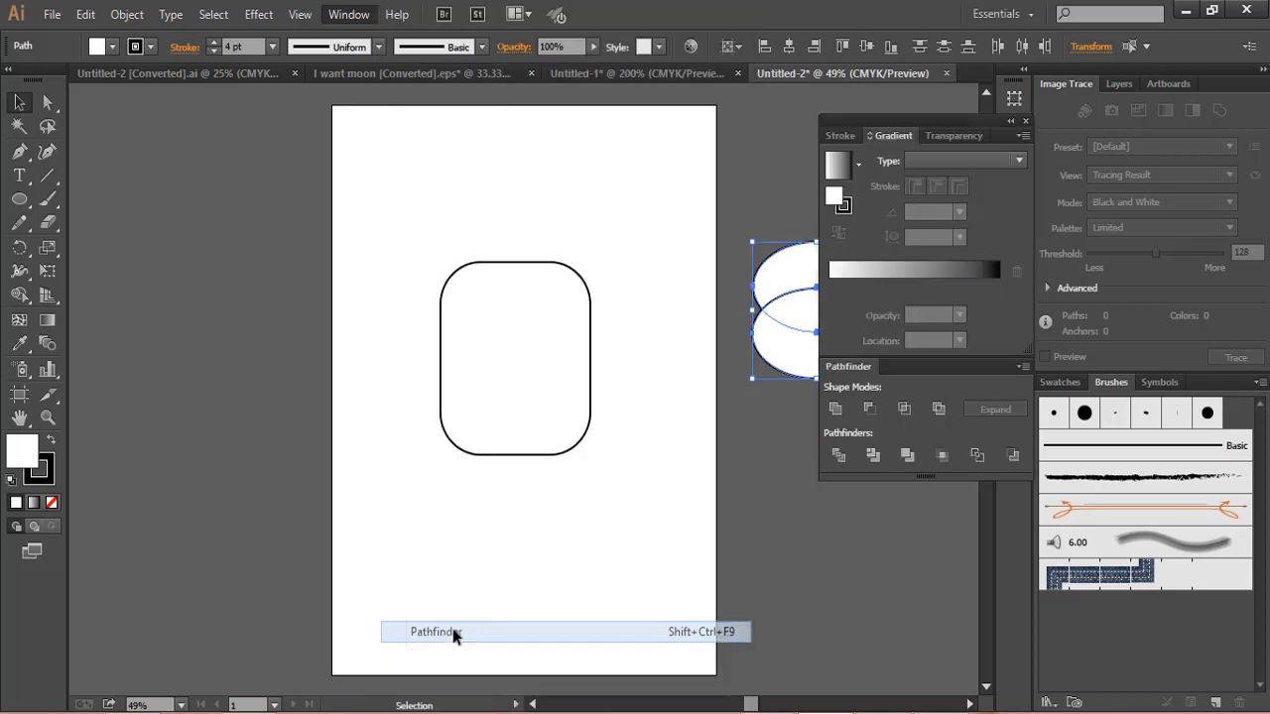
drag(944, 117, 693, 62)
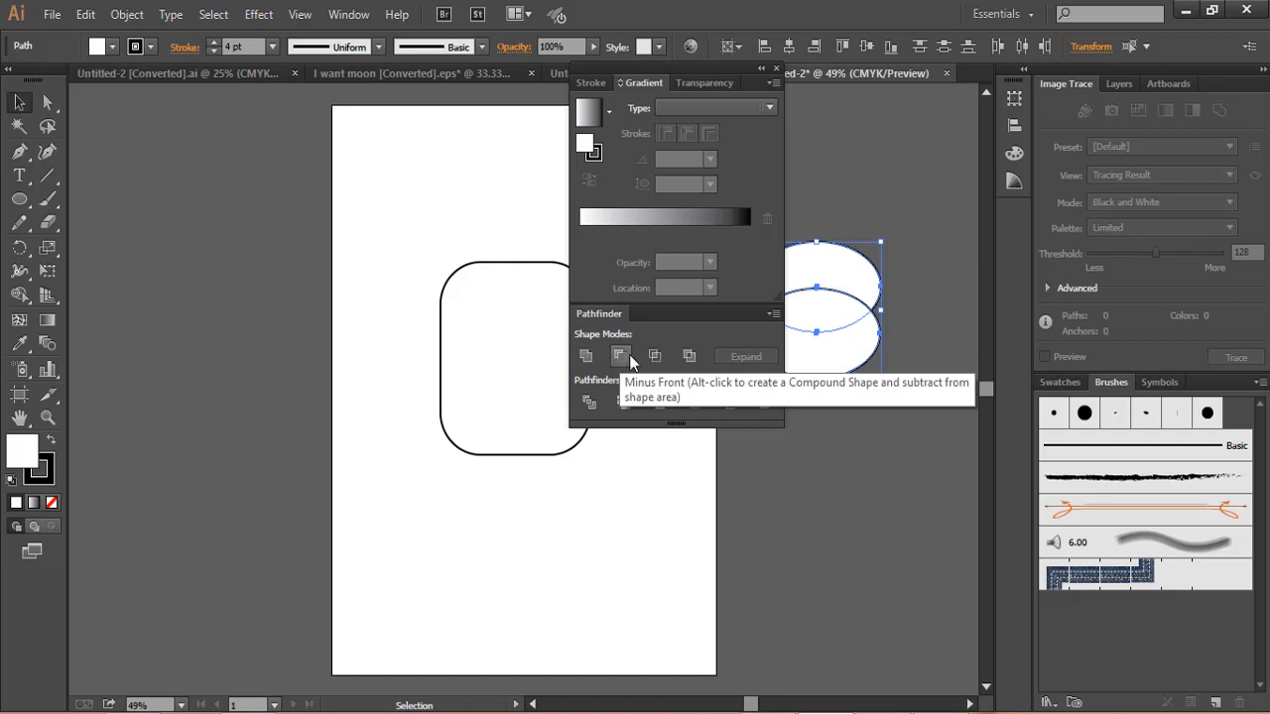
click(654, 355)
click(813, 449)
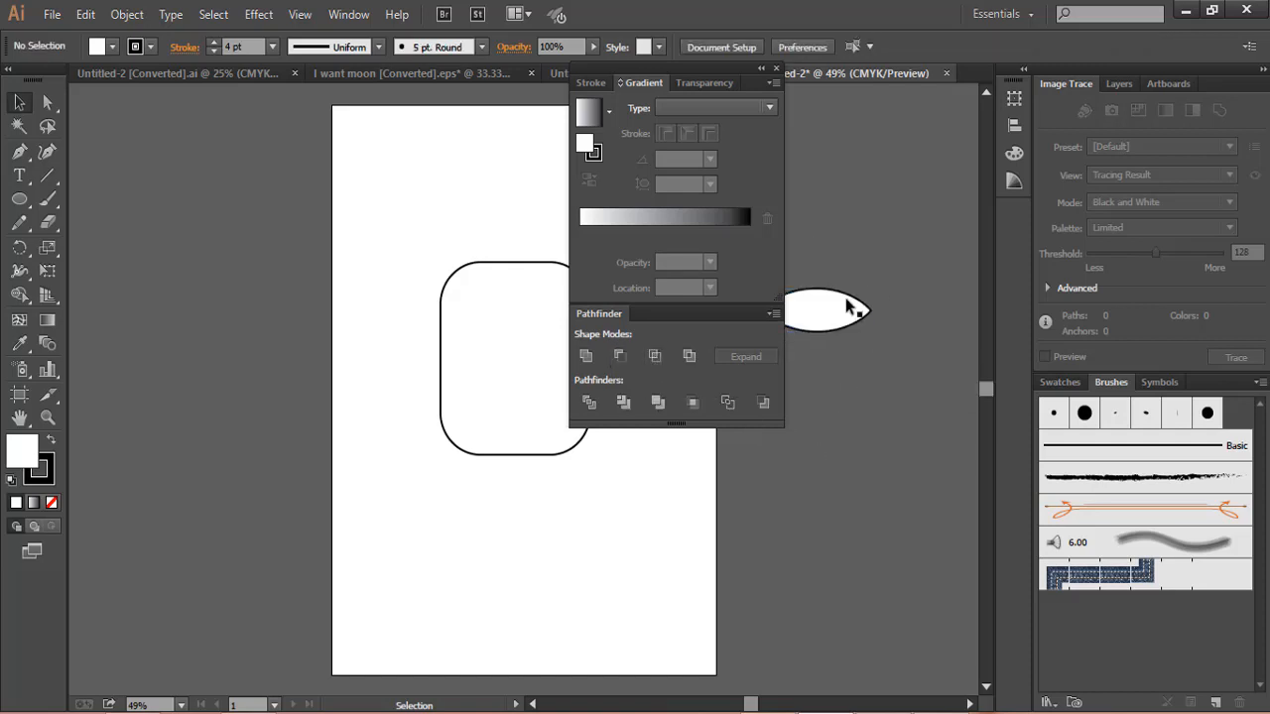
click(846, 300)
click(777, 69)
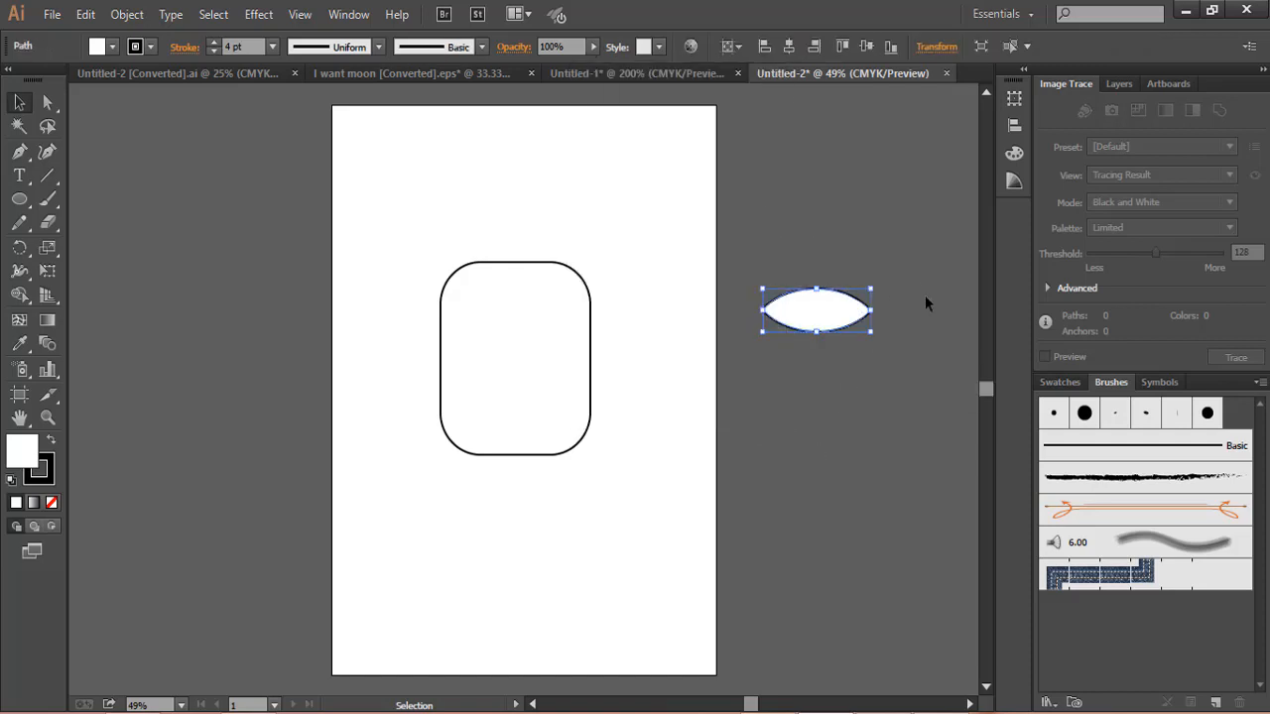
Move the lens shape into the upper part of the rounded rectangle and scale it down
drag(857, 295, 568, 314)
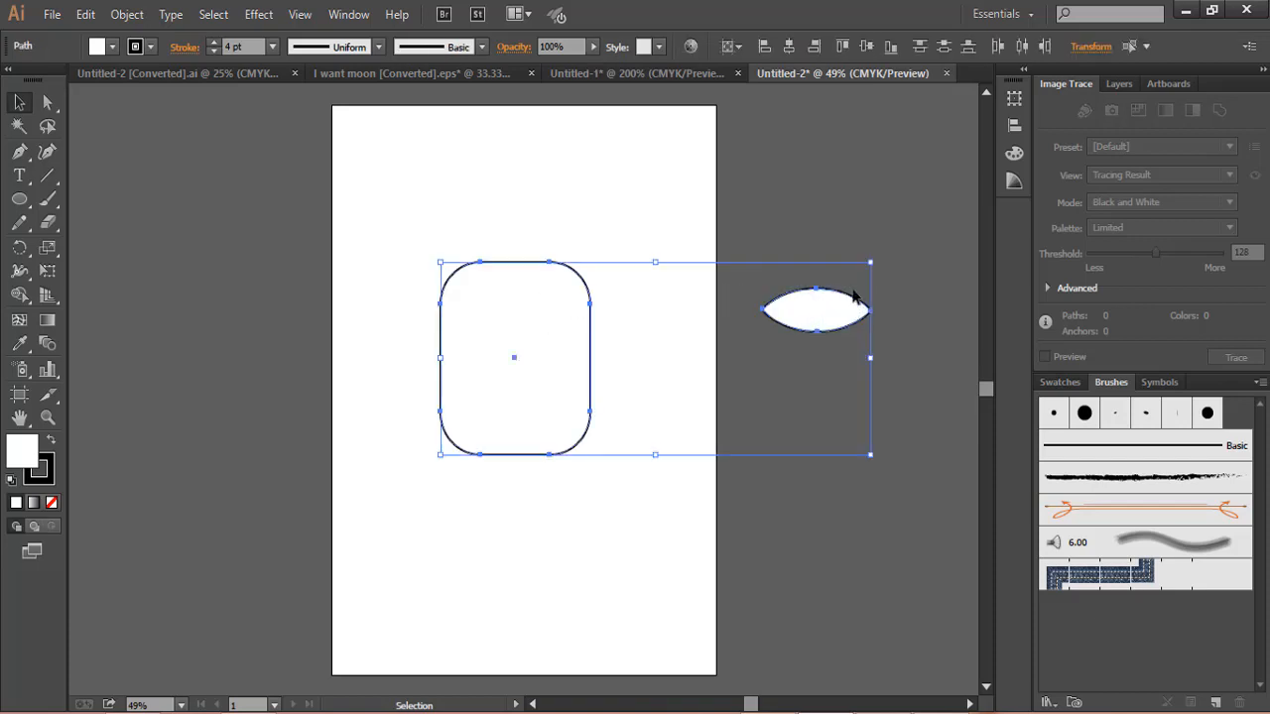
click(852, 291)
drag(844, 300, 545, 298)
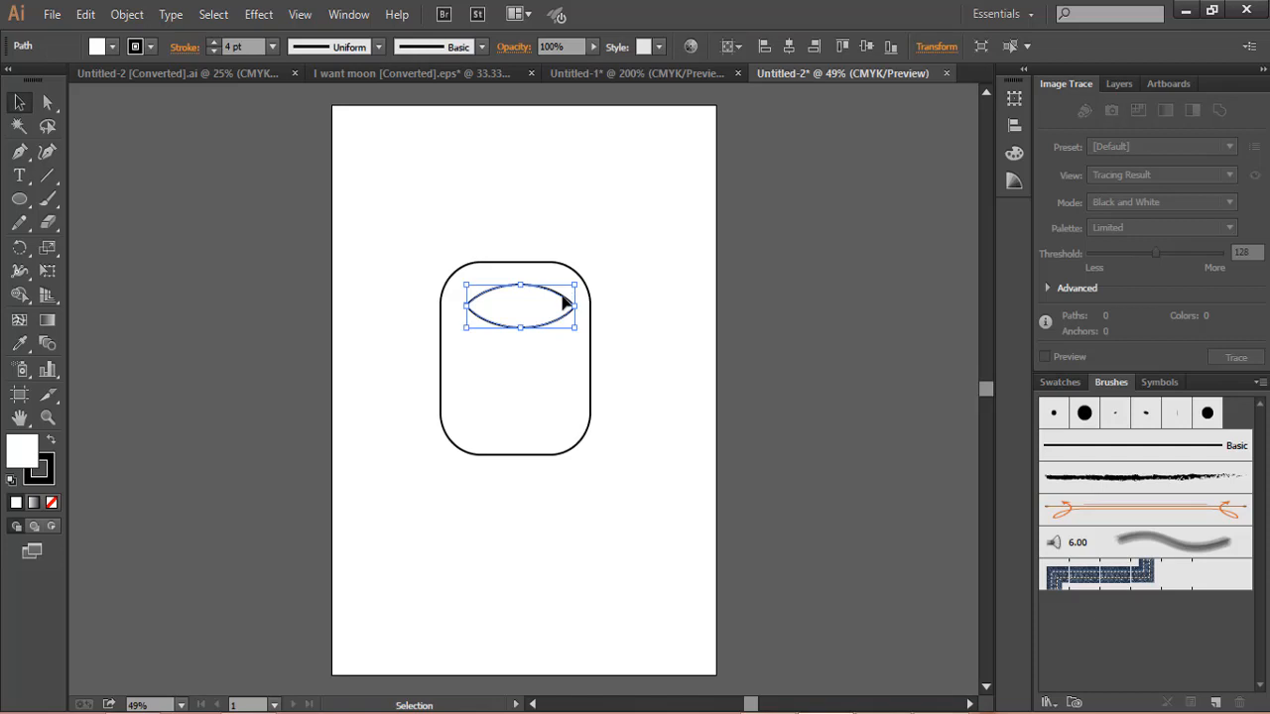
drag(573, 287, 547, 293)
click(614, 282)
click(624, 269)
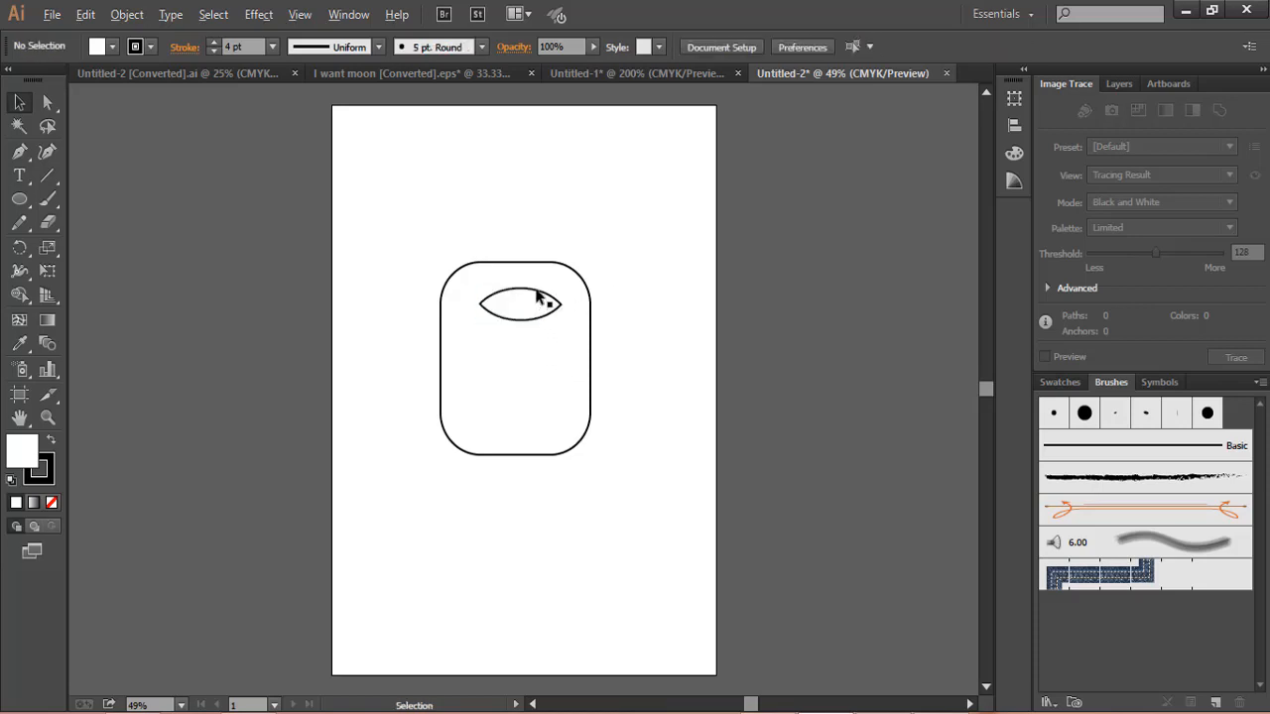
Duplicate the lens below itself and scale the copy down to form the right-hand eye
drag(538, 289, 564, 344)
click(698, 282)
click(649, 278)
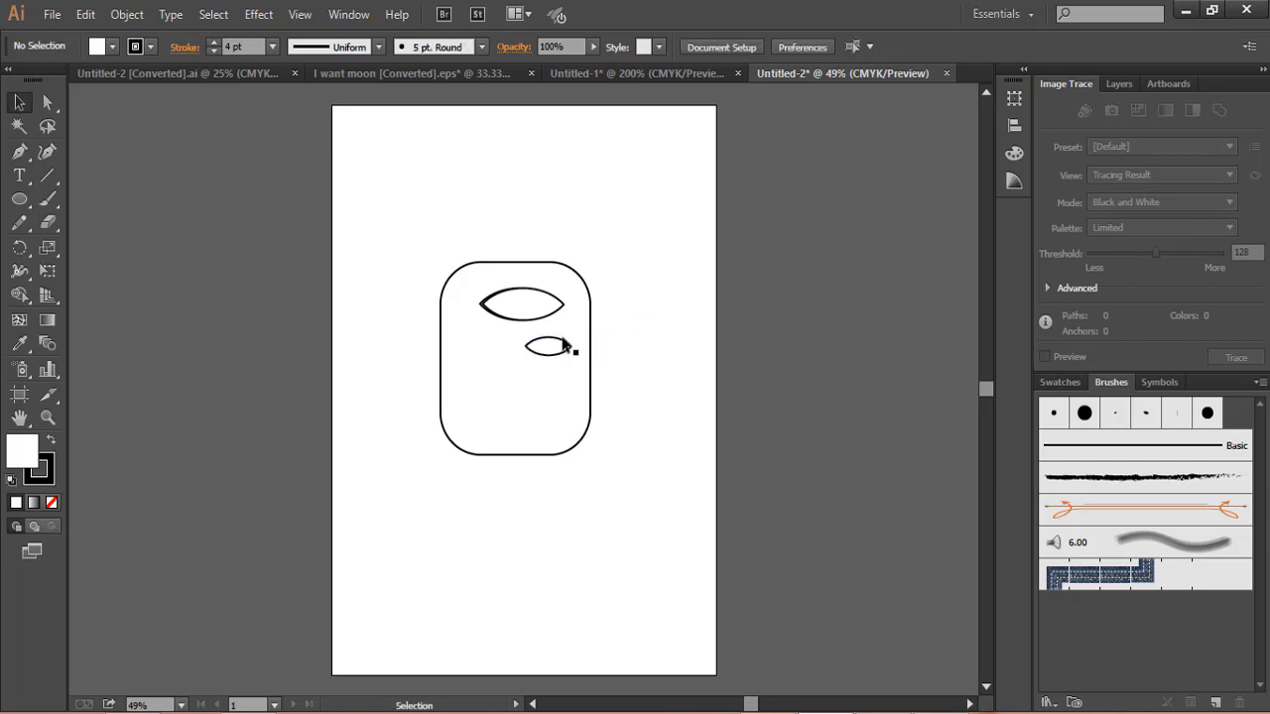
Duplicate the small lens to the left side of the rounded rectangle as the second eye
click(563, 346)
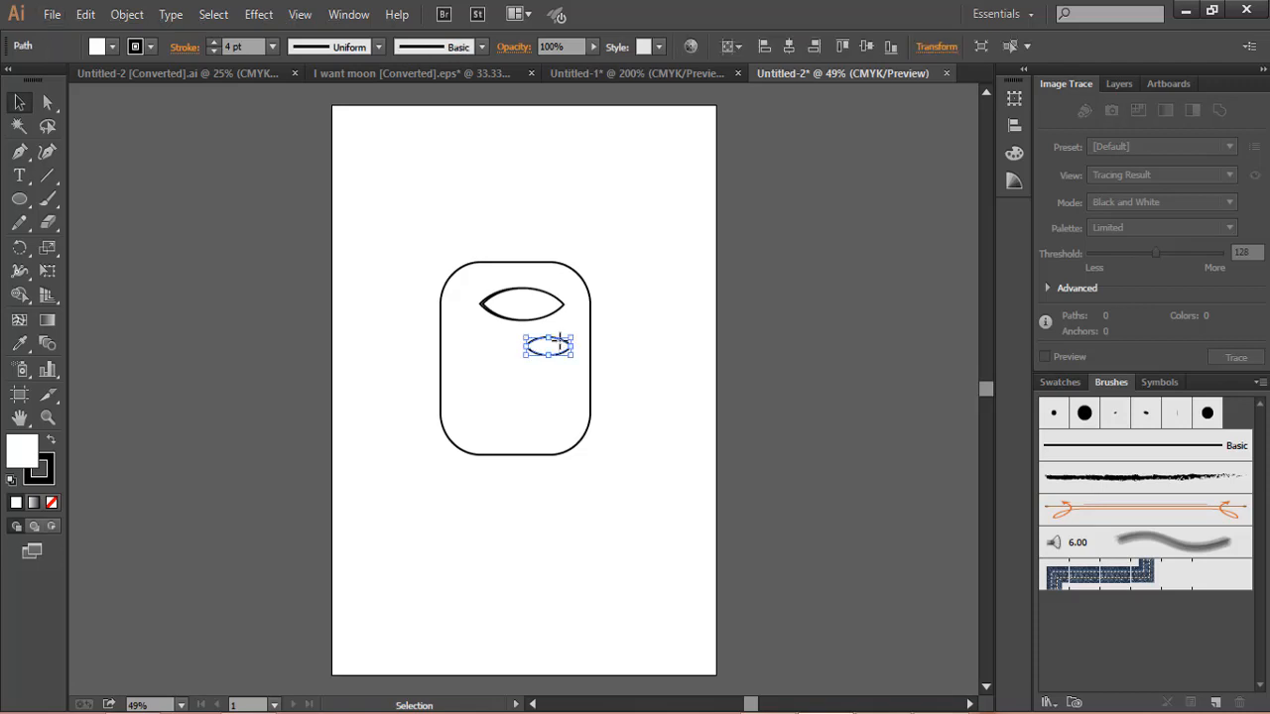
drag(559, 343, 498, 349)
click(529, 389)
click(656, 309)
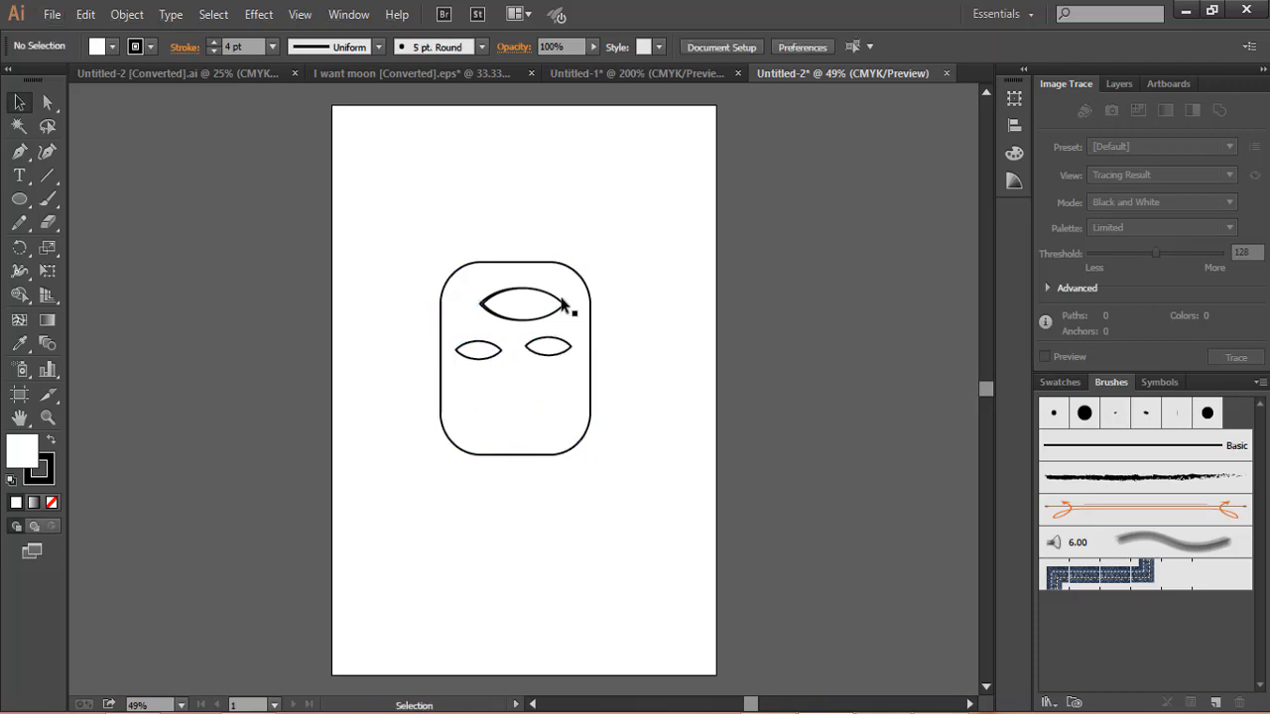
Move the duplicate lens lying over the upper lens outside the rounded rectangle and delete it
click(562, 304)
click(585, 311)
click(546, 295)
drag(547, 294, 709, 326)
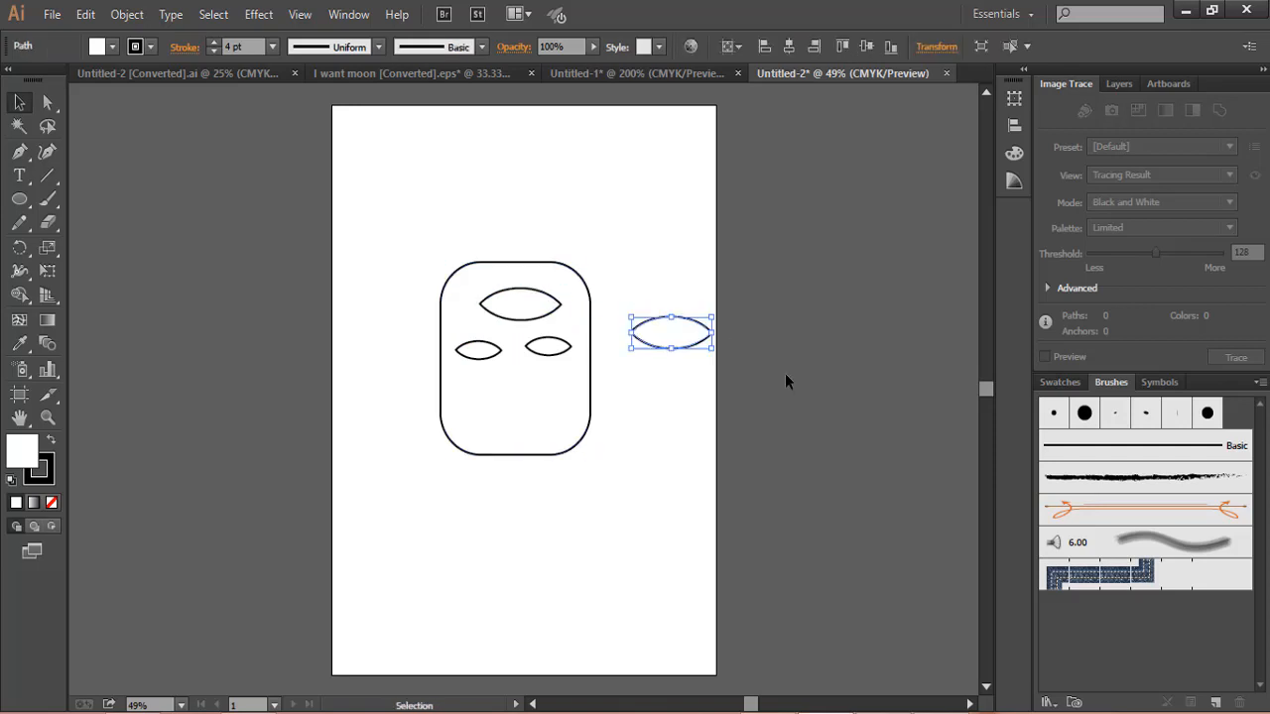
key(Delete)
Scale down the upper lens and rotate it about 90 degrees so it stands vertically in the forehead area
click(530, 291)
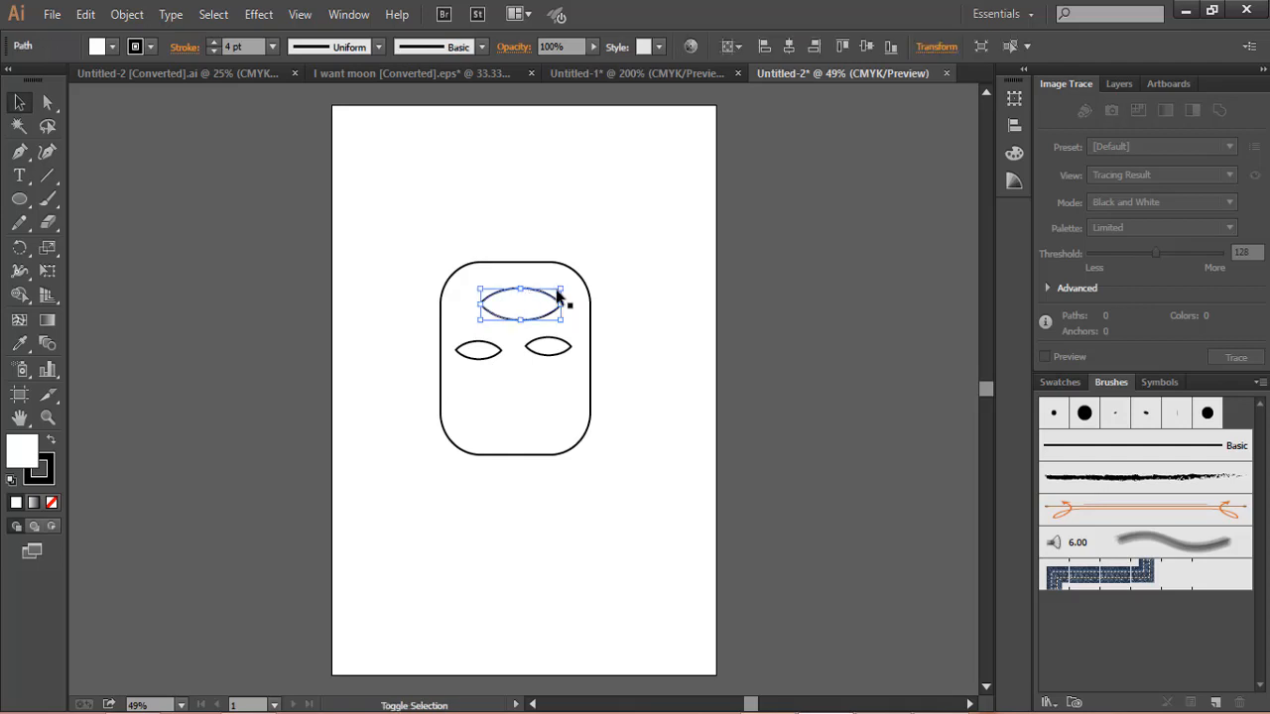
mouse_move(562, 289)
mouse_down()
mouse_move(526, 324)
mouse_move(538, 281)
mouse_up()
key(ctrl+shift+a)
click(526, 297)
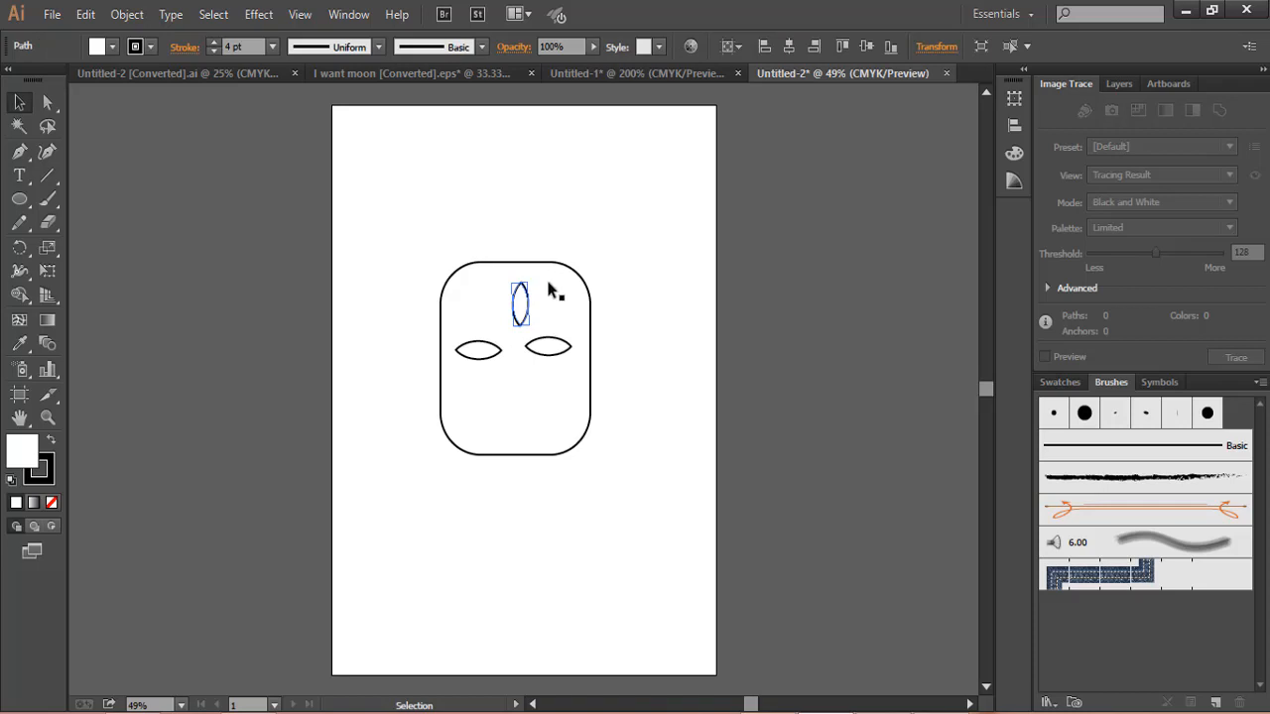
click(632, 308)
Fine-tune the rotation of the vertical forehead lens to make it nearly upright
key(ctrl+1)
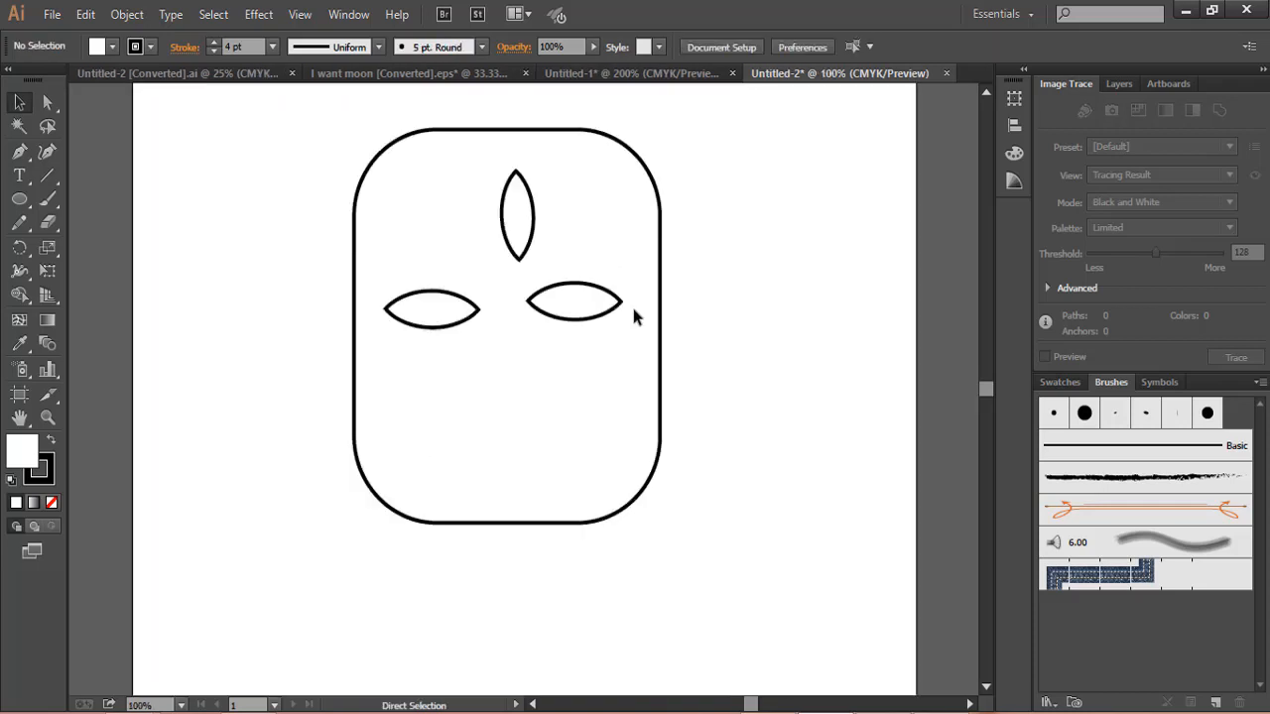
click(530, 192)
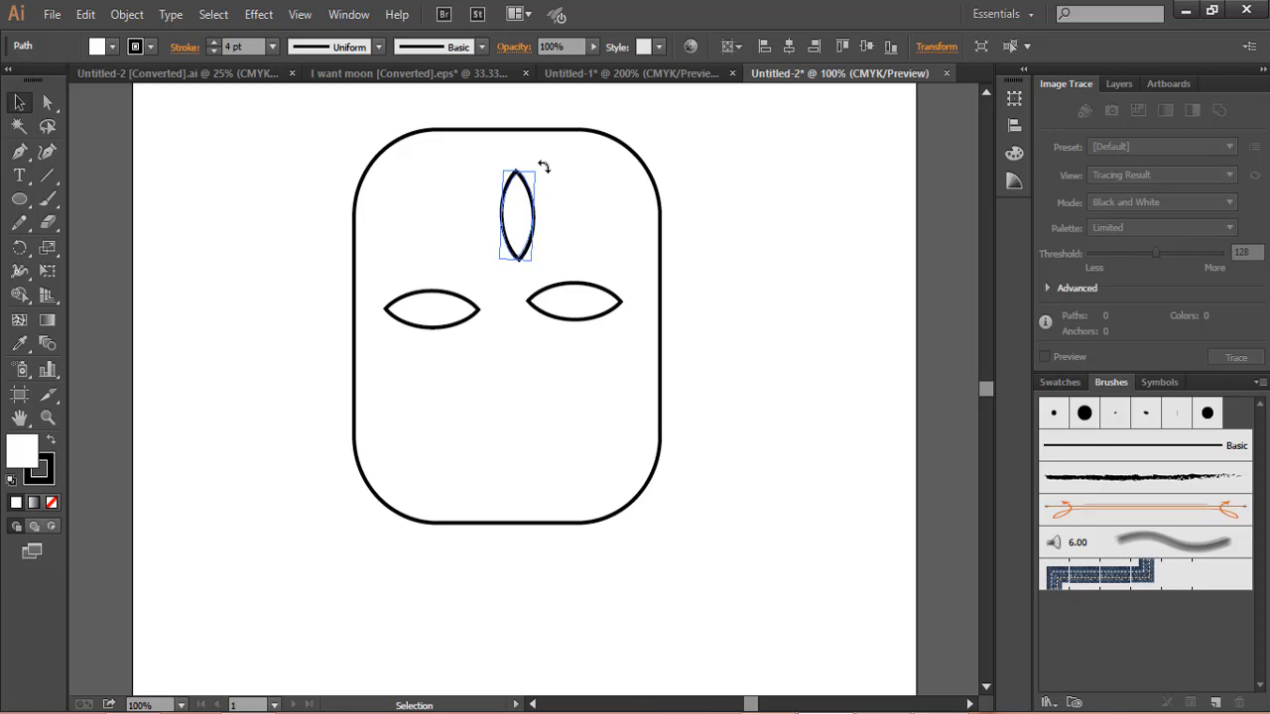
drag(544, 167, 538, 183)
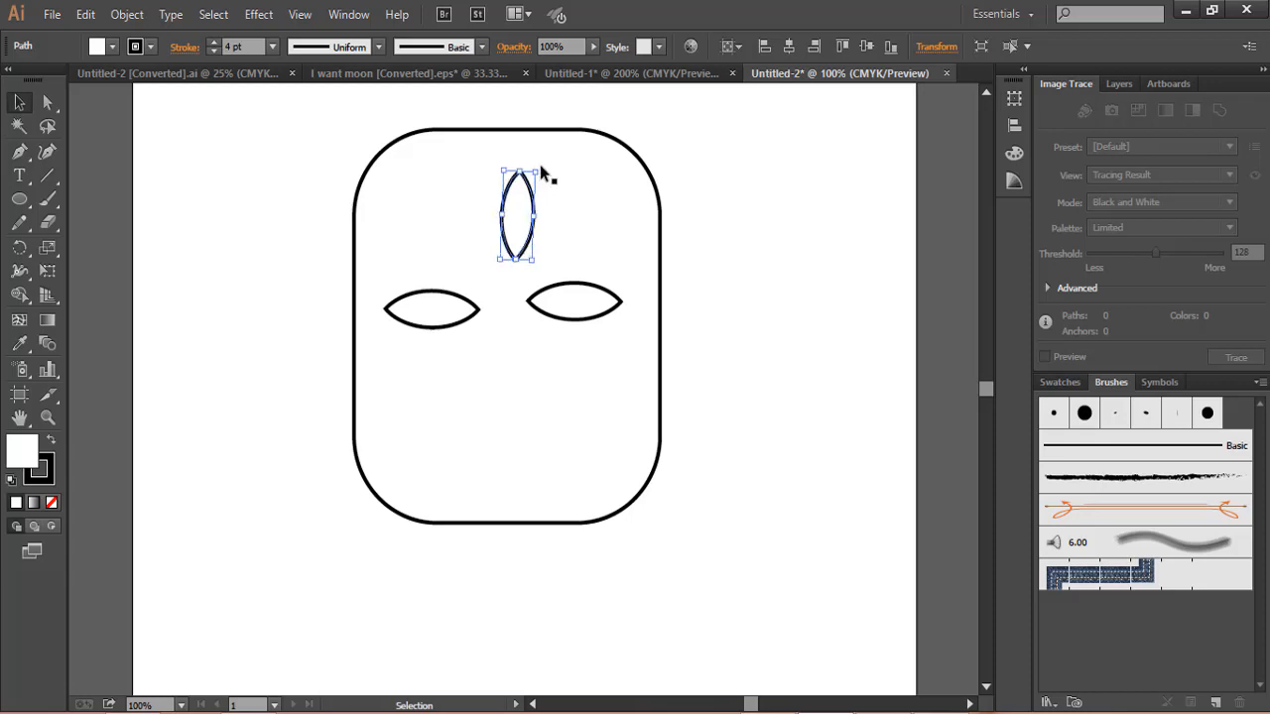
drag(539, 167, 545, 162)
Align the vertical forehead lens and the rounded rectangle to each other's horizontal center
click(627, 148)
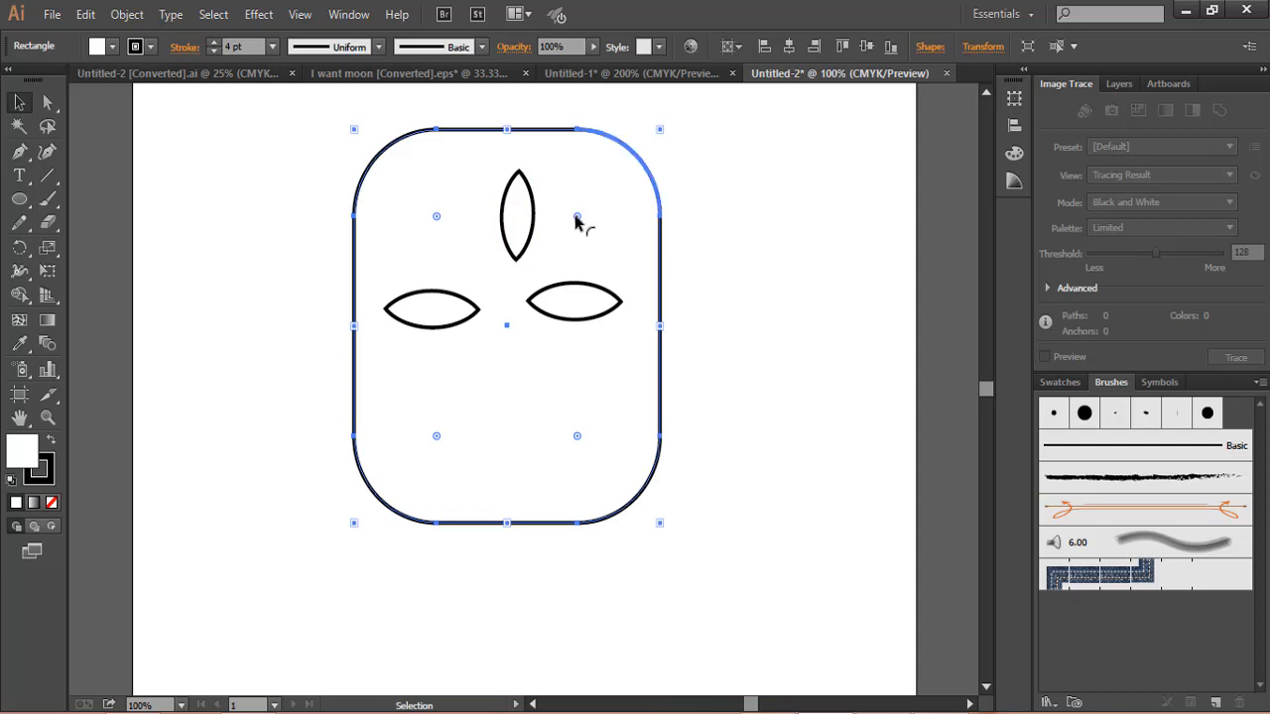
shift+click(540, 221)
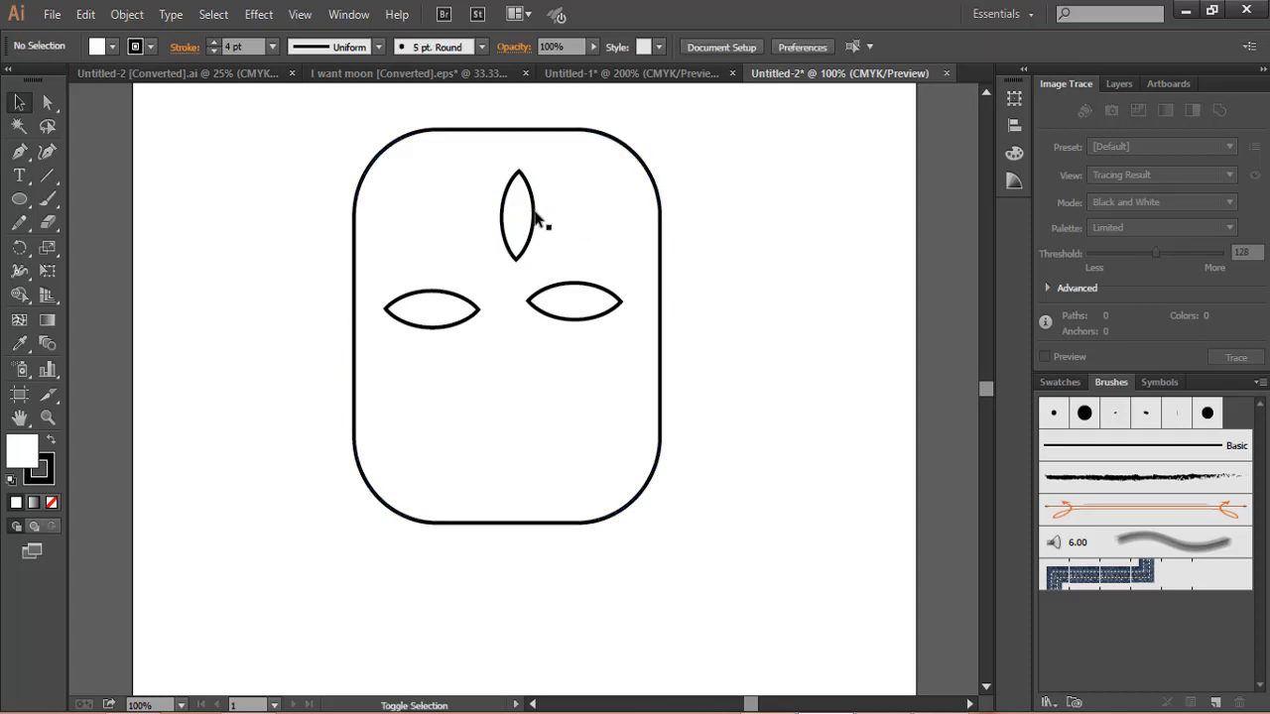
shift+click(535, 219)
shift+click(613, 146)
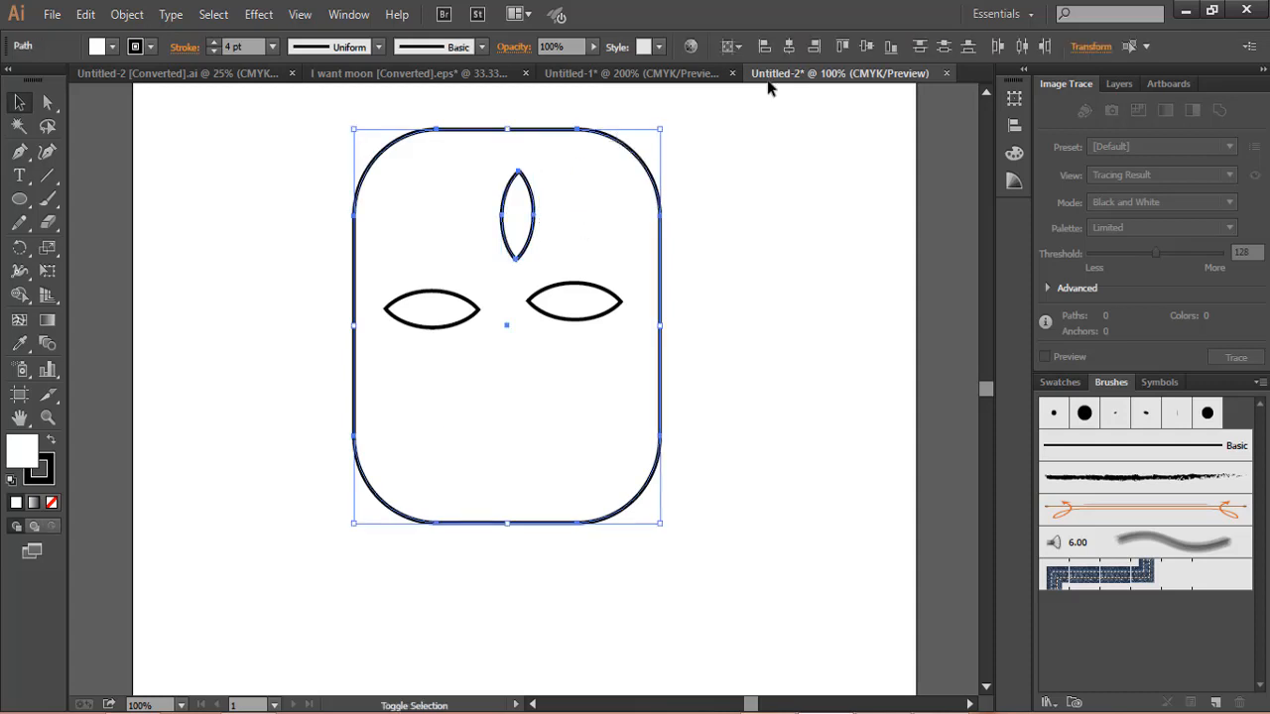
click(790, 45)
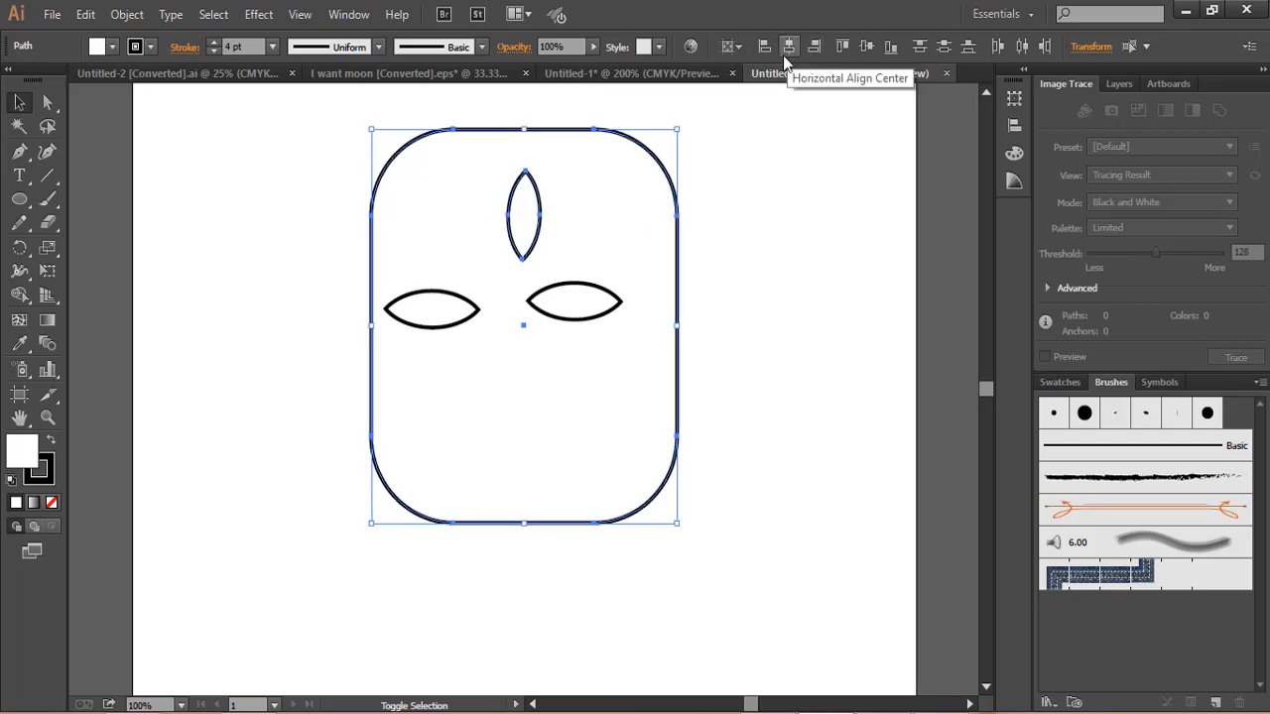
click(712, 266)
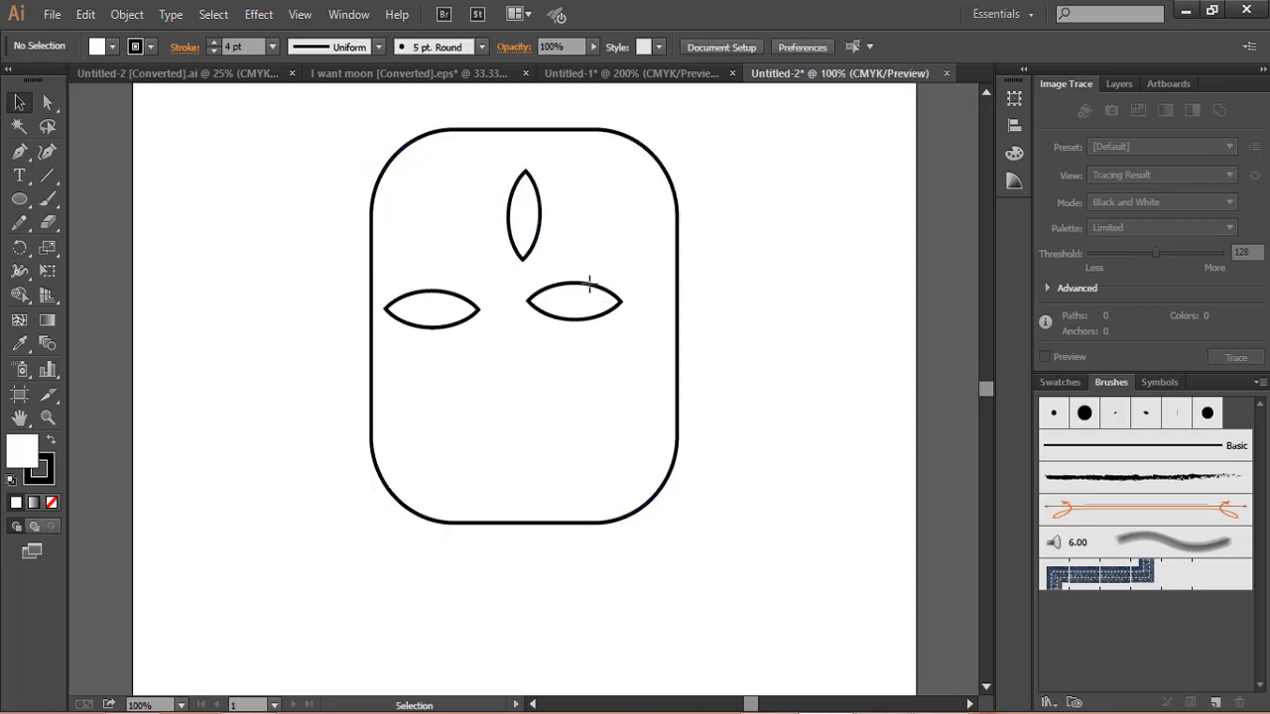
Align the two eye lenses to the horizontal center of the rounded rectangle, using the rectangle as key object
shift+click(585, 284)
shift+click(423, 294)
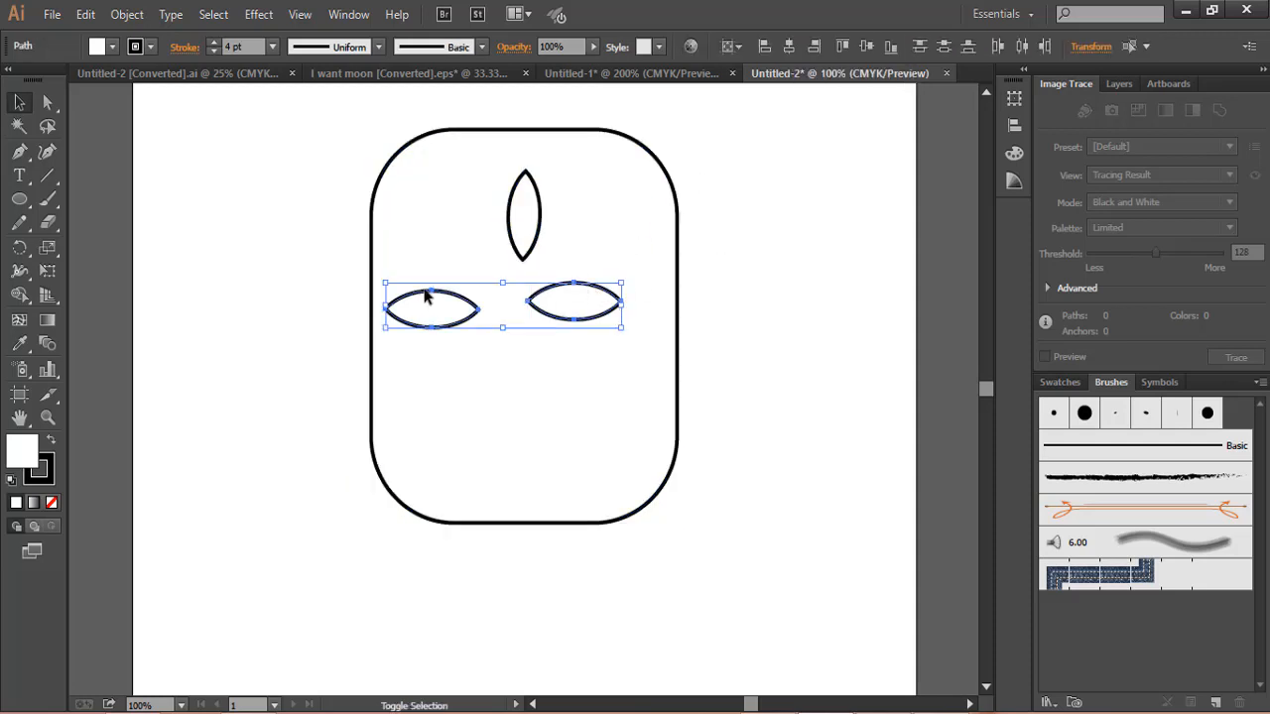
shift+click(665, 173)
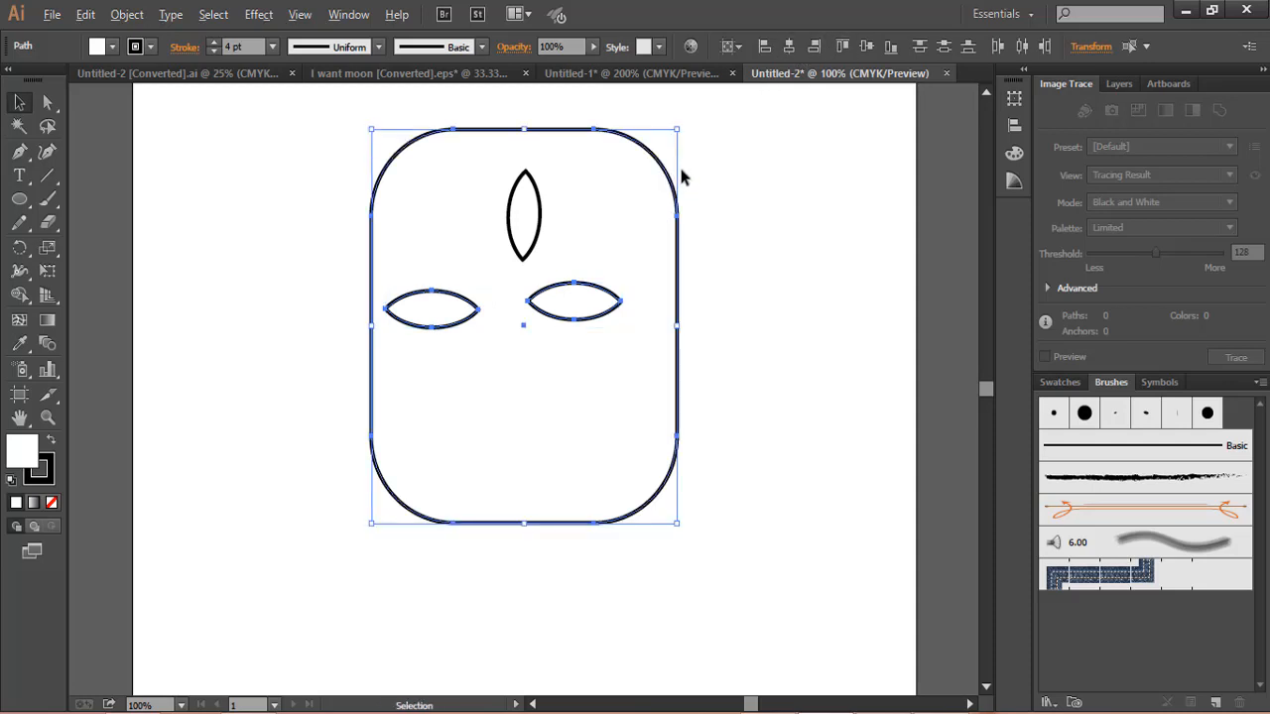
click(666, 176)
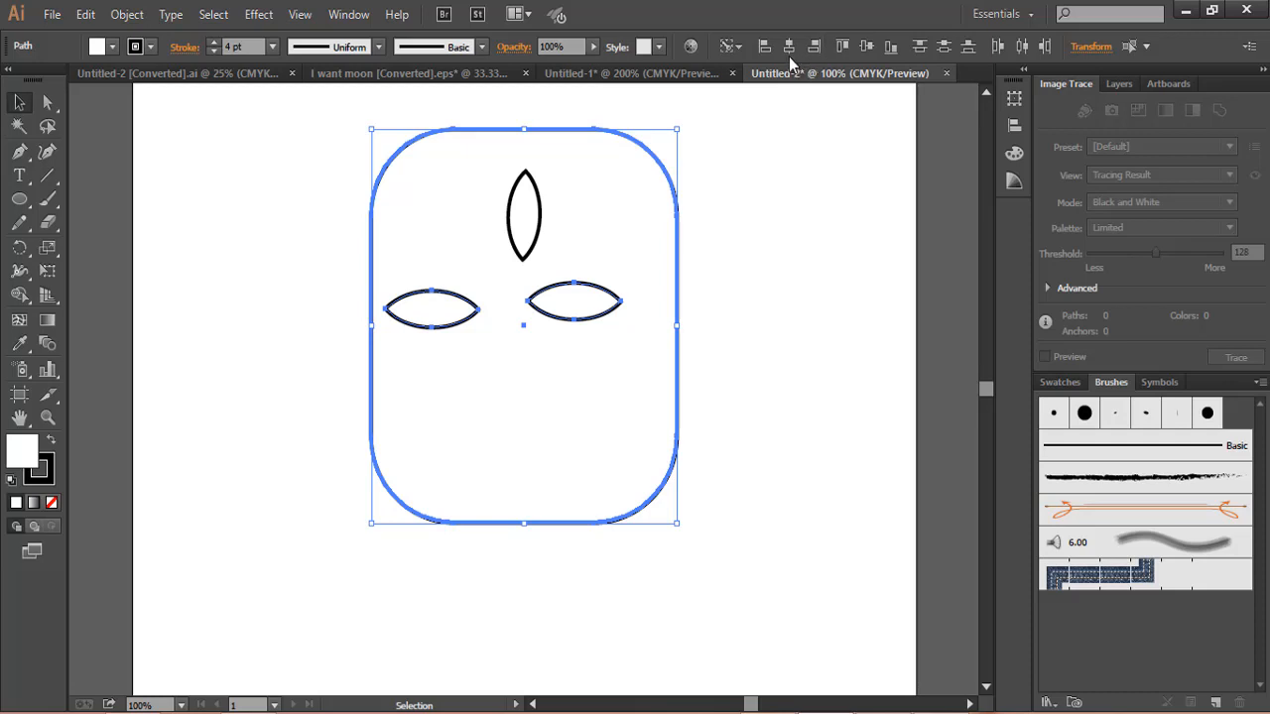
click(790, 48)
click(548, 293)
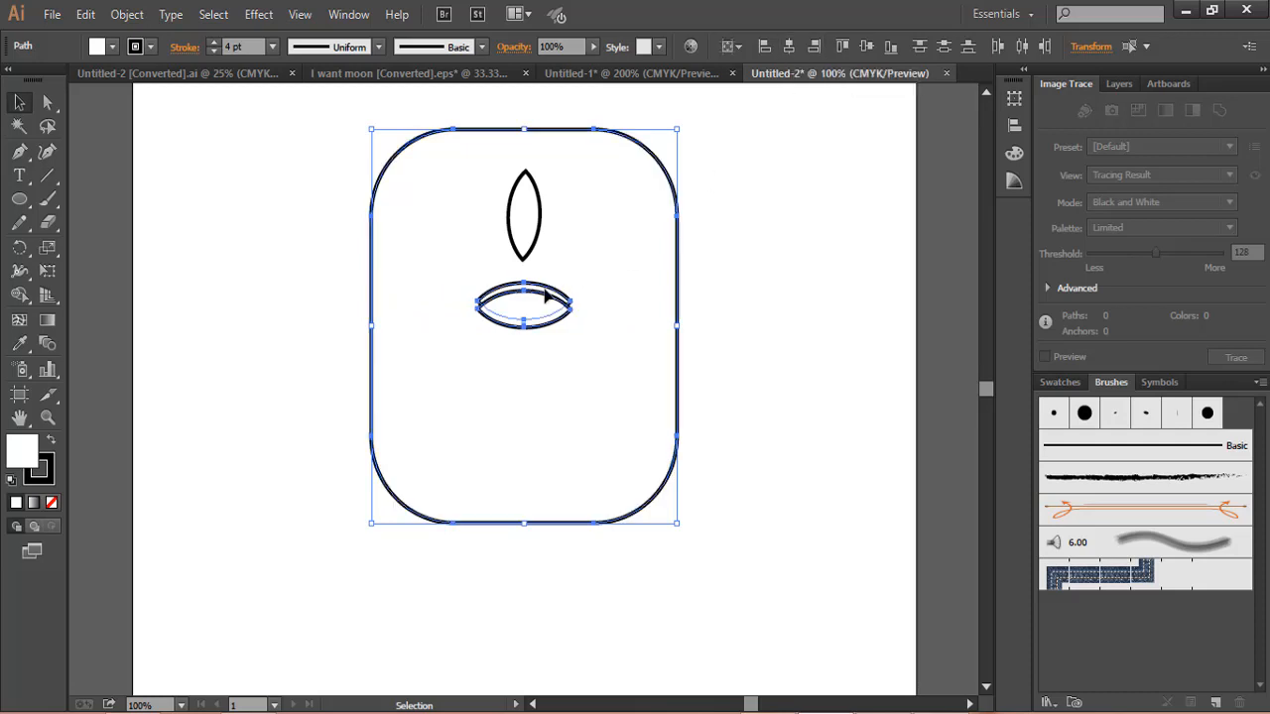
click(547, 287)
click(681, 270)
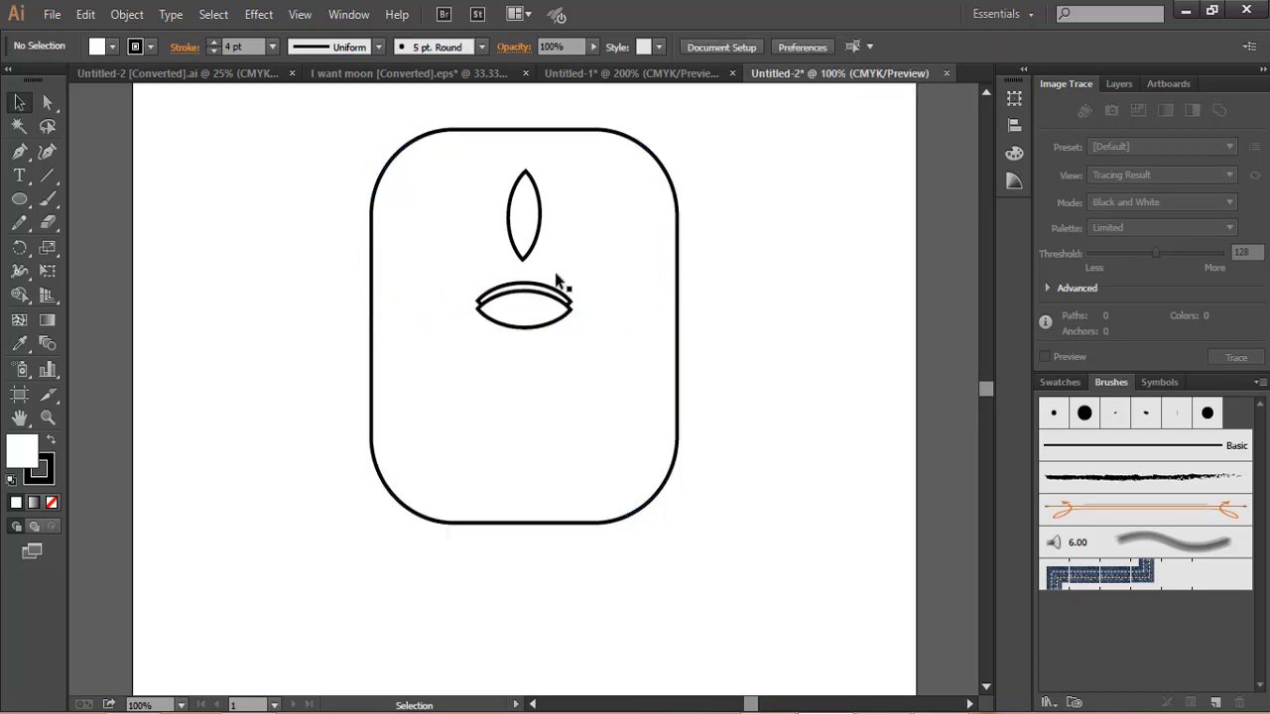
Move the two stacked eye lenses apart to opposite sides of the face at about the same height
drag(556, 292, 644, 293)
drag(538, 295, 467, 302)
drag(612, 294, 584, 301)
Shift the vertical forehead lens slightly to the left above the eyes
click(536, 203)
click(537, 201)
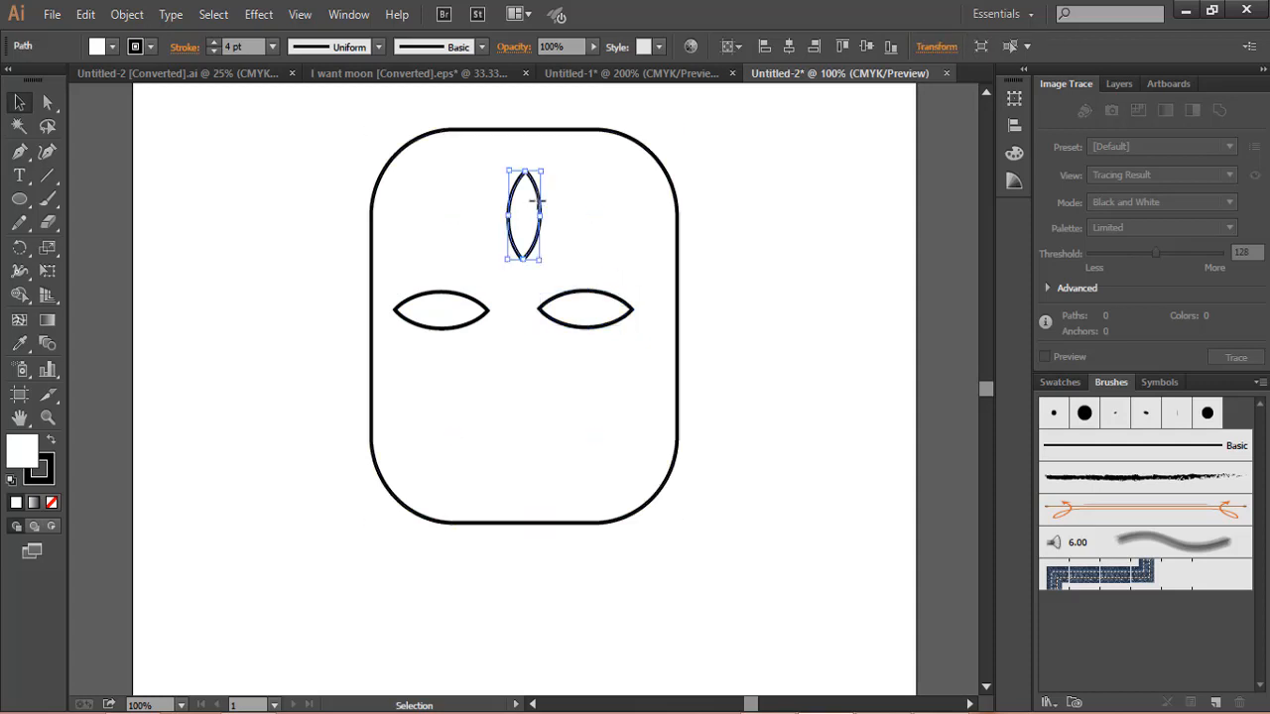
drag(536, 201, 528, 206)
Nudge both eye lenses slightly to the right to even out their spacing around the forehead lens
click(589, 290)
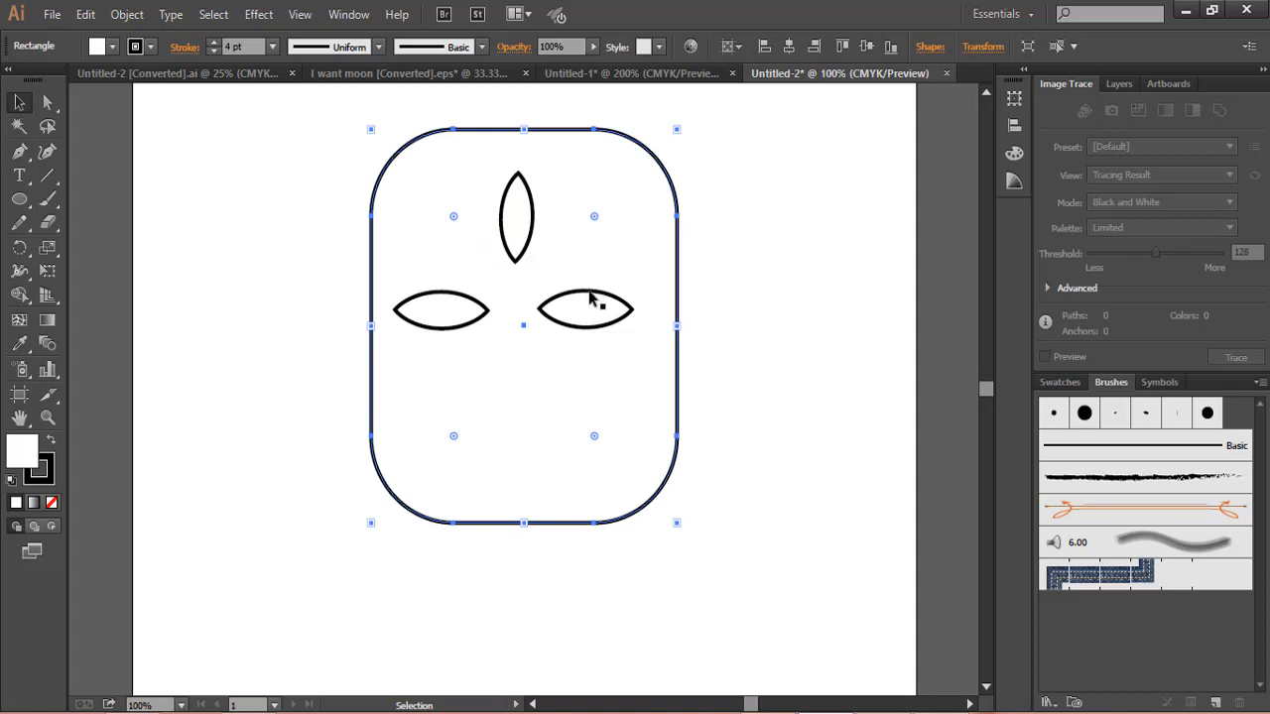
drag(595, 298, 606, 298)
click(740, 328)
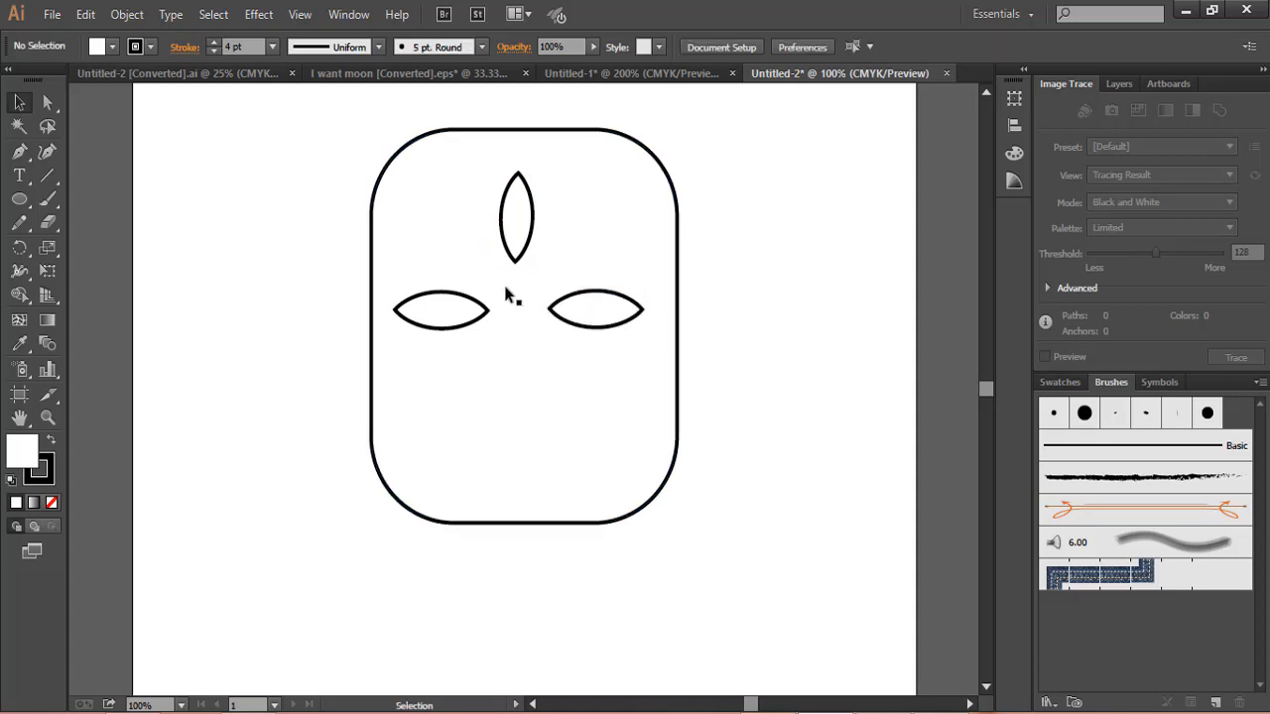
drag(472, 305, 489, 306)
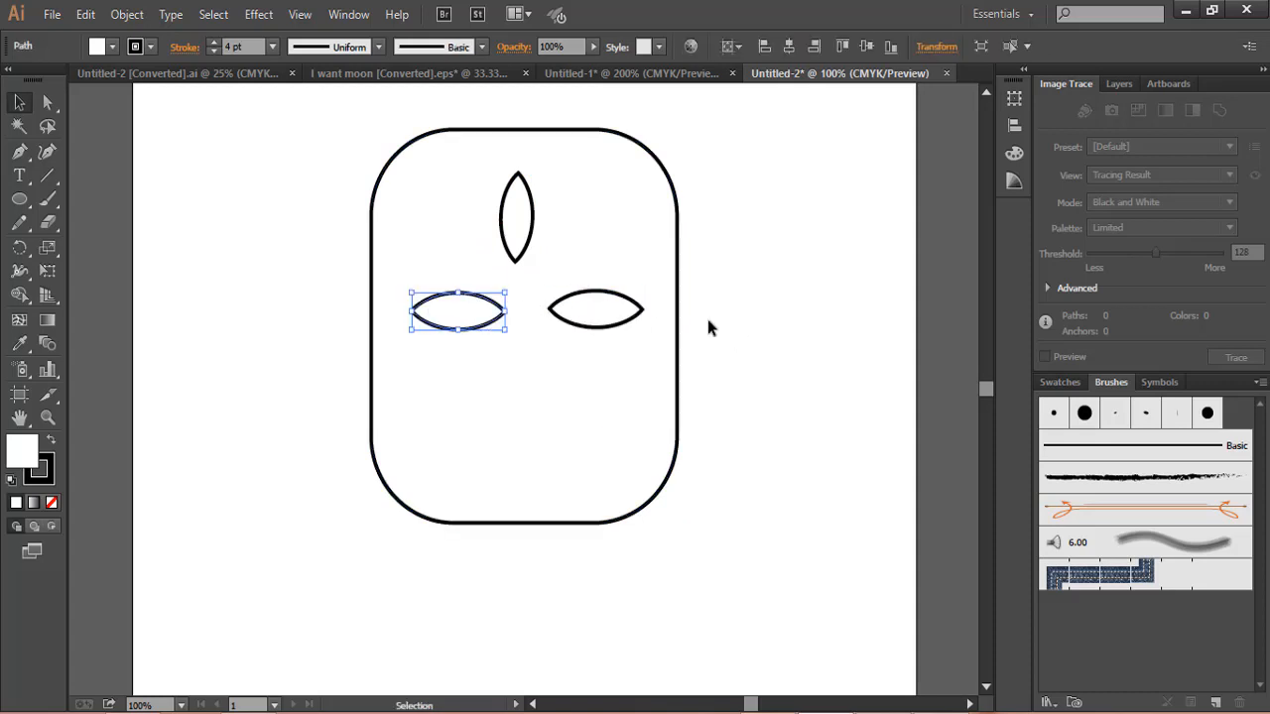
click(716, 315)
scroll(722, 315, up, 1)
scroll(680, 269, down, 4)
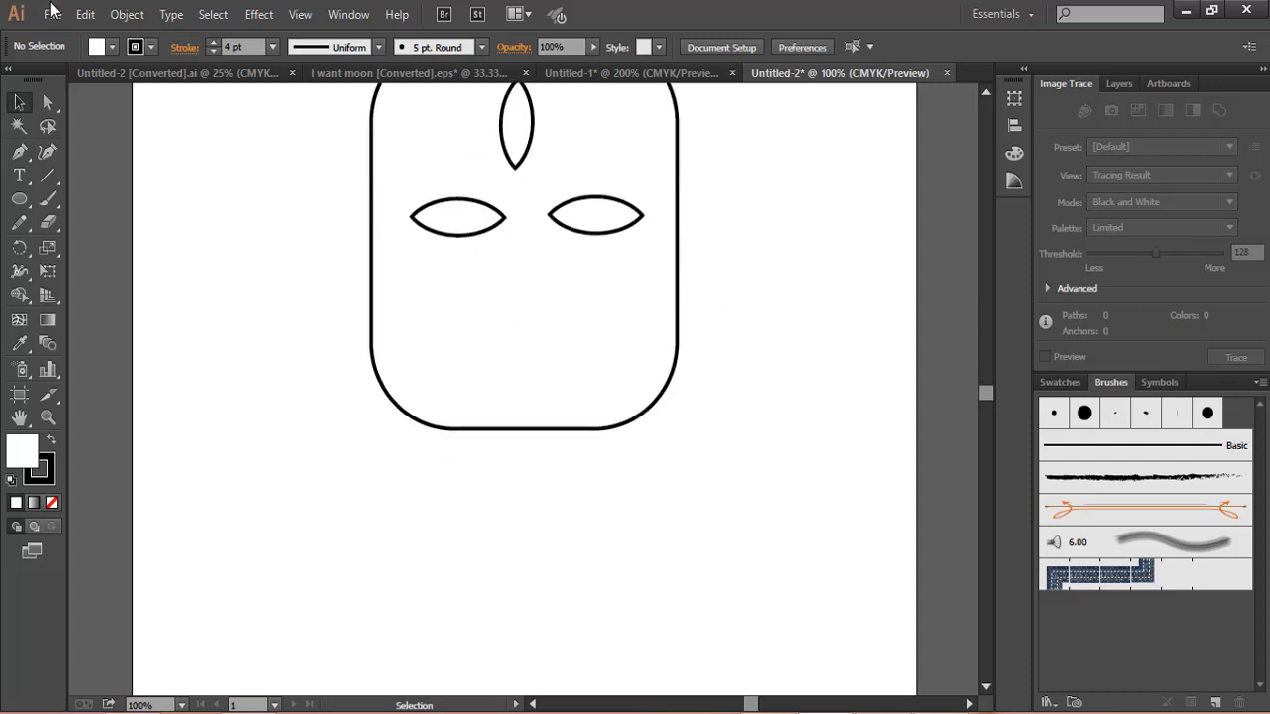
click(25, 203)
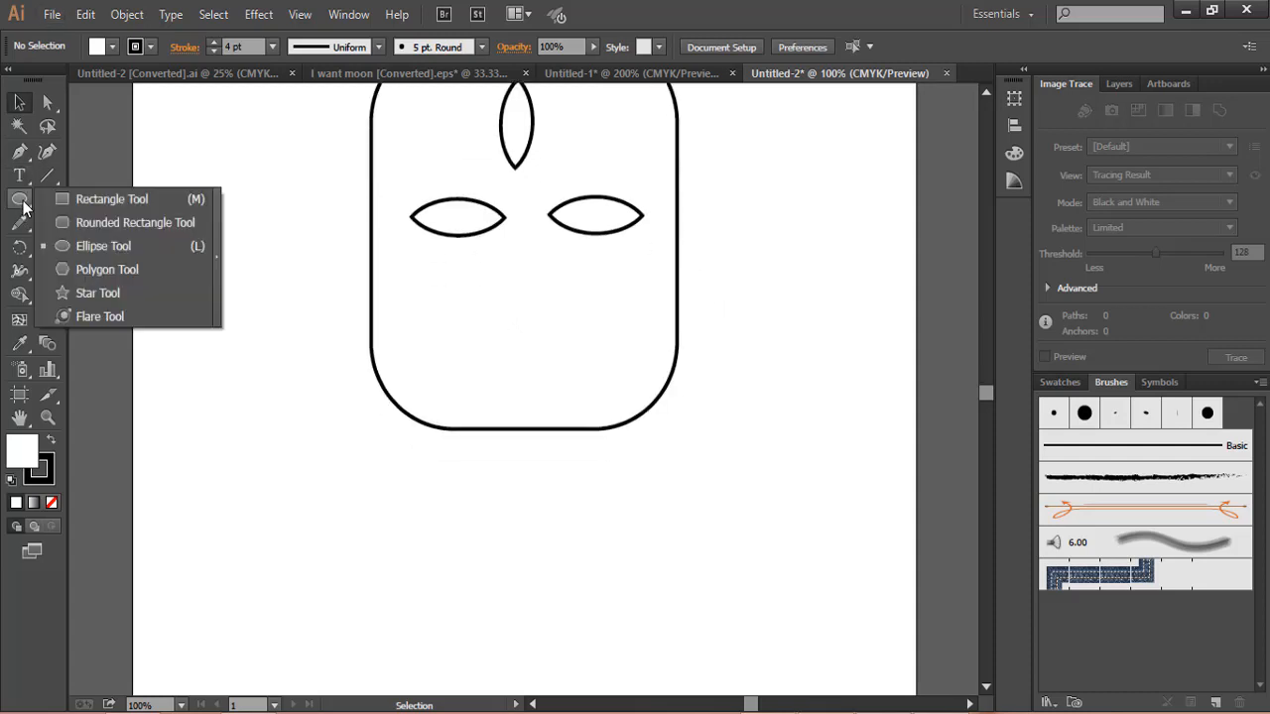
click(72, 246)
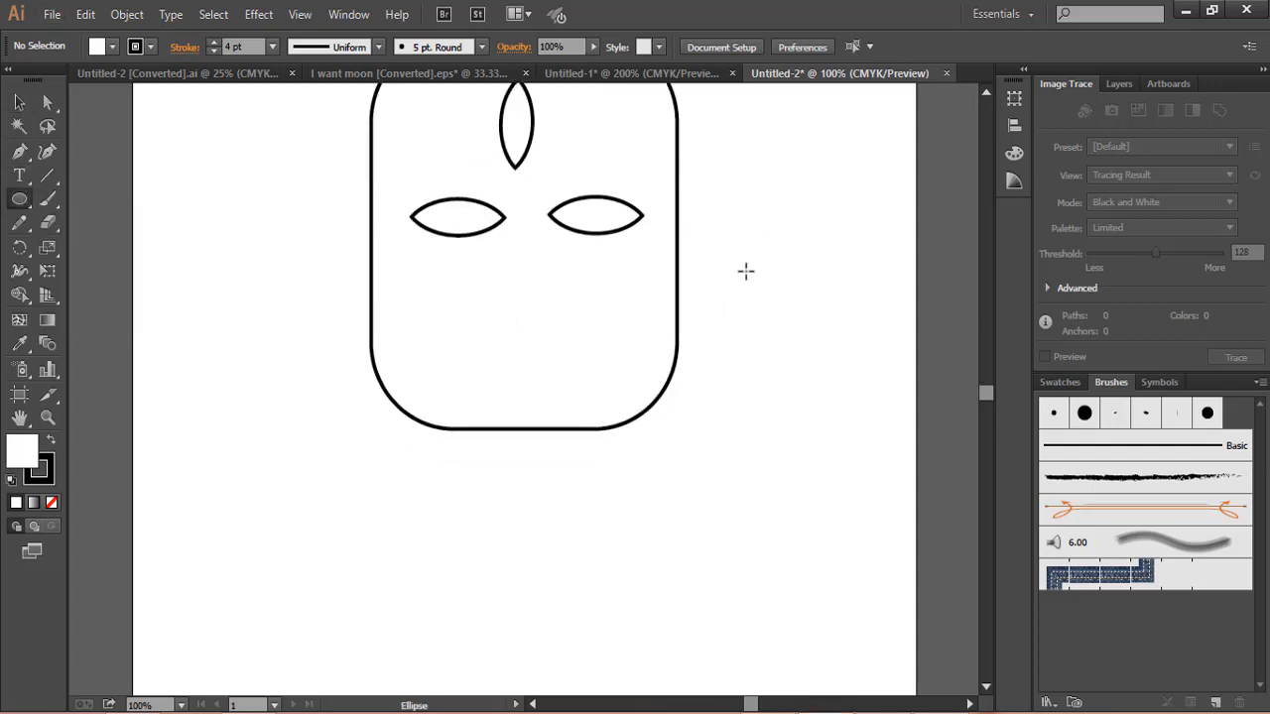
drag(745, 273, 781, 308)
key(Delete)
Draw a tall, narrow rectangle to the right of the face as the nose bridge
drag(18, 199, 70, 199)
drag(782, 205, 843, 286)
drag(19, 199, 69, 245)
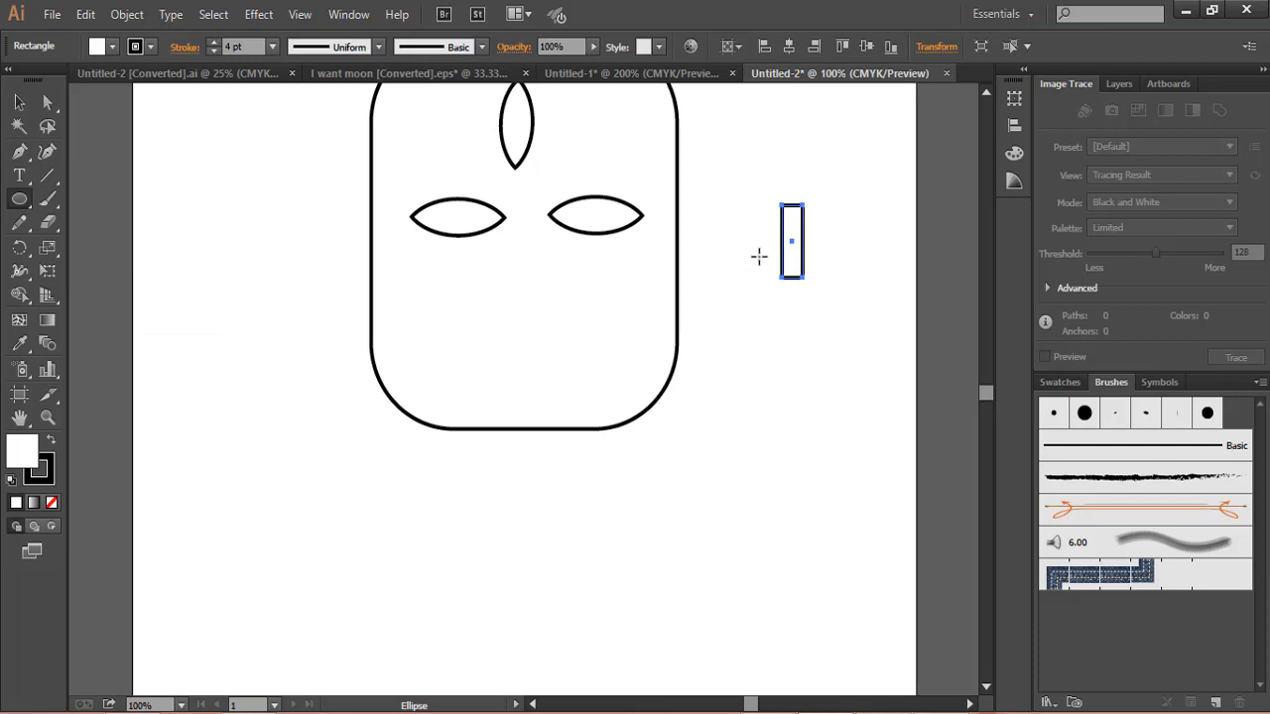
drag(747, 257, 786, 286)
key(ctrl+z)
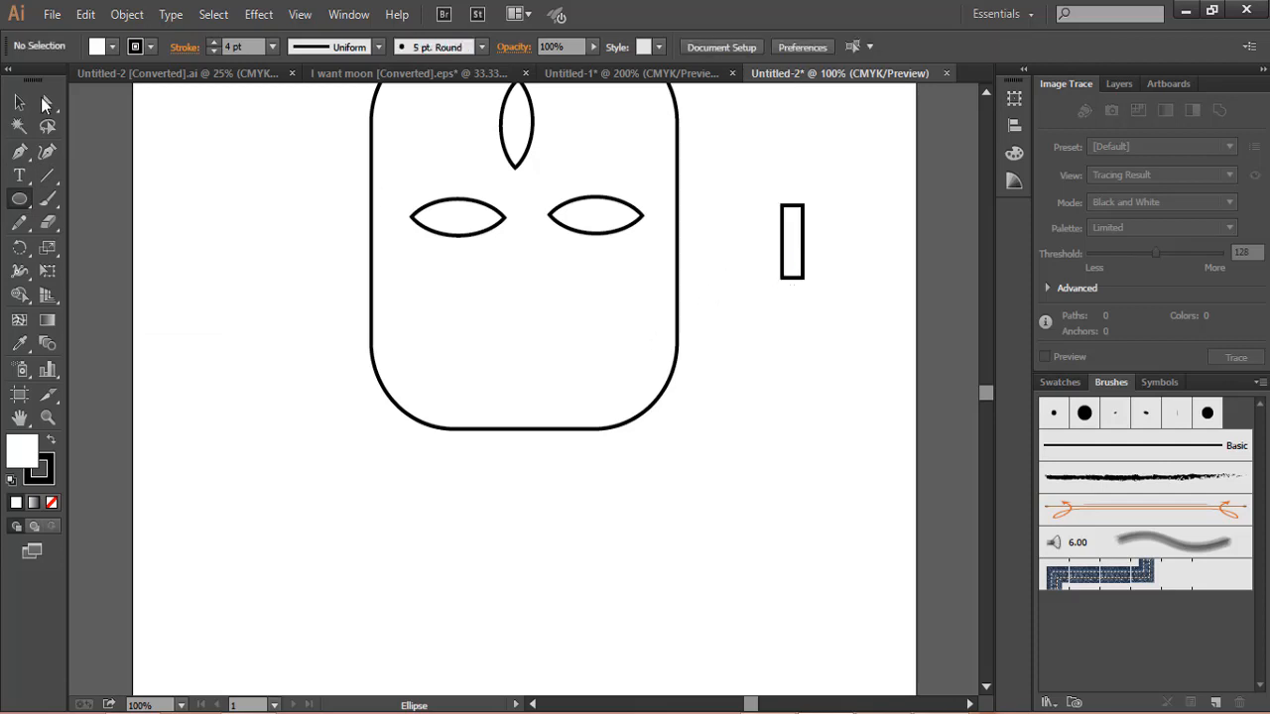
Draw a small horizontal rounded rectangle at the lower left of the narrow nose rectangle
drag(19, 199, 69, 222)
drag(754, 265, 789, 284)
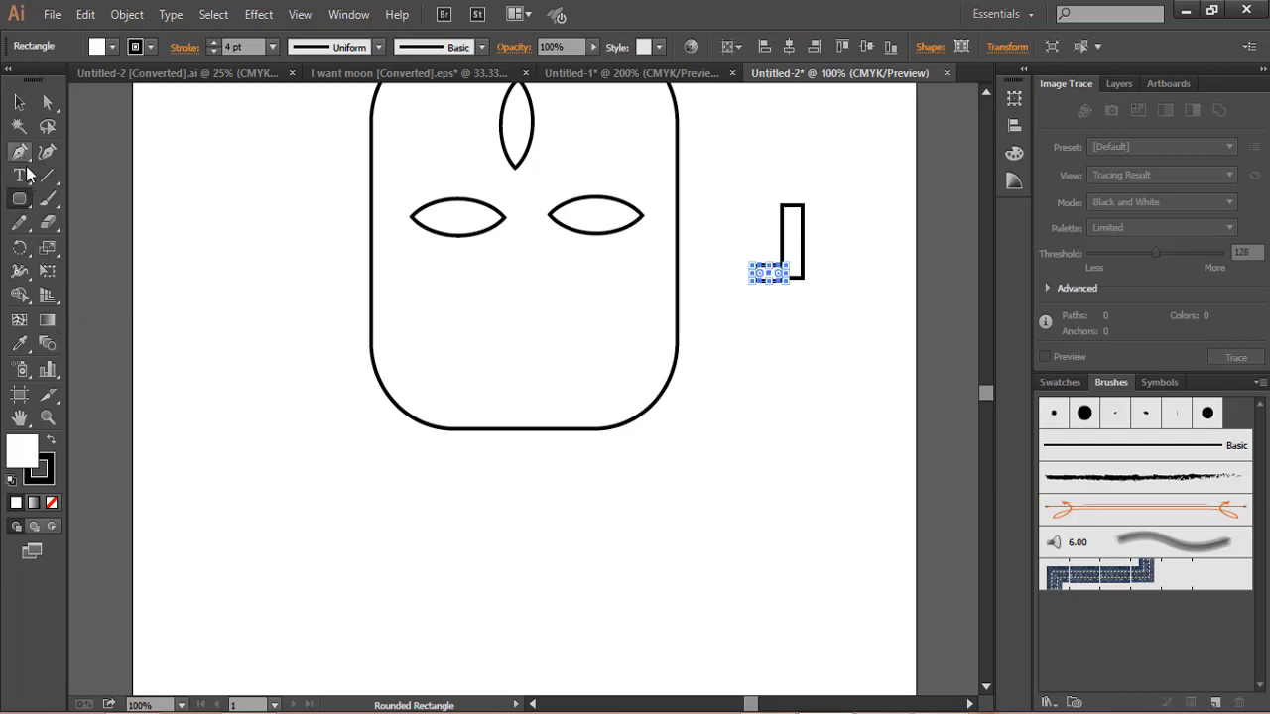
click(19, 102)
click(711, 287)
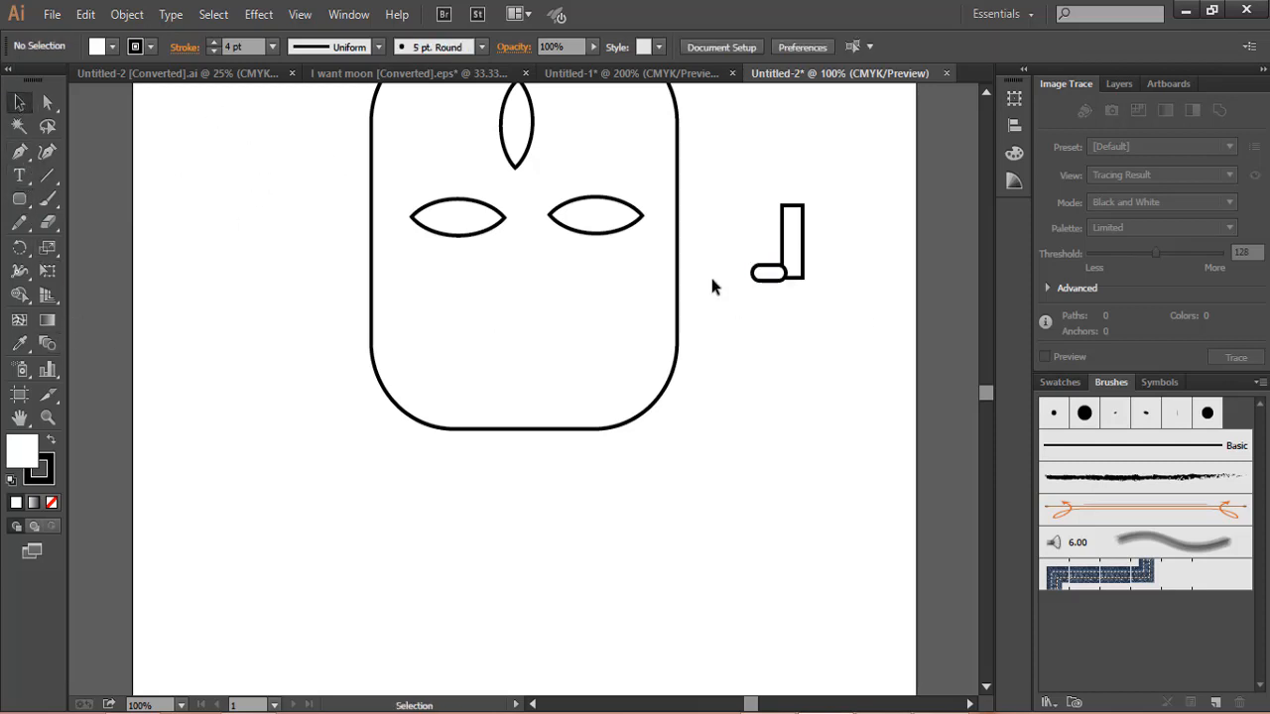
Reposition the small rounded rectangle so it sits flush against the left side of the nose rectangle's base
click(773, 274)
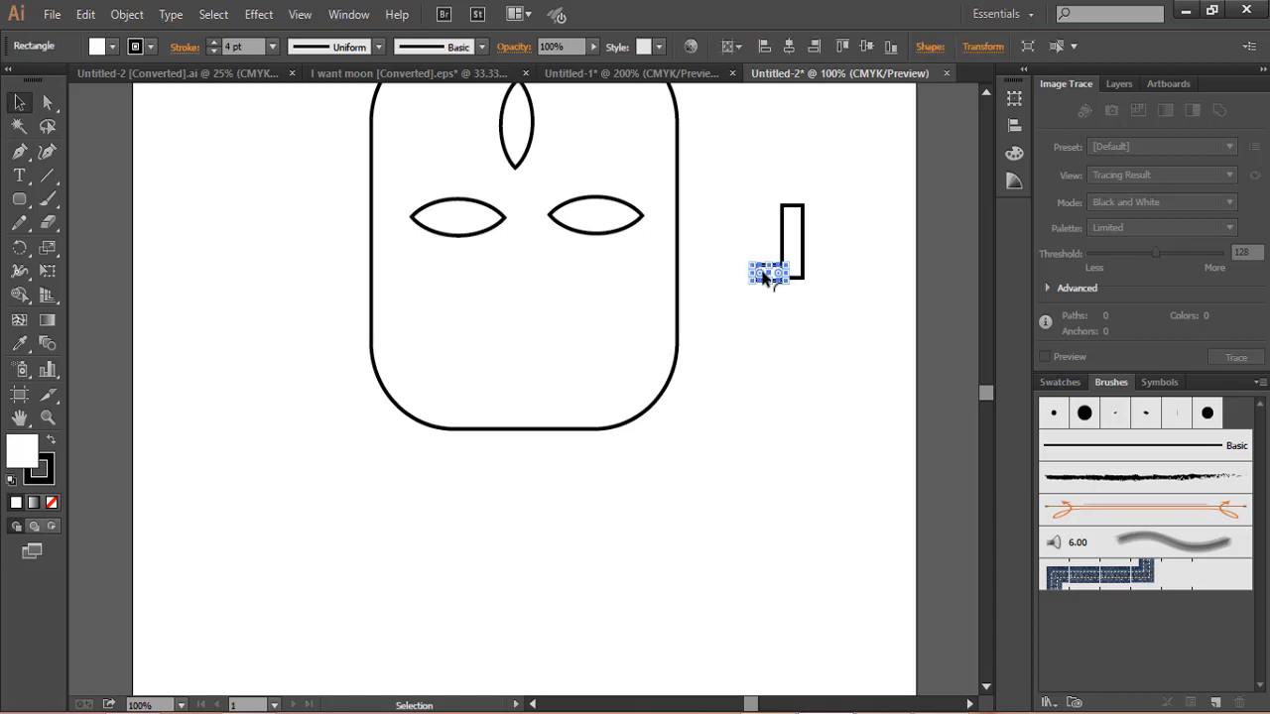
drag(767, 276, 822, 277)
click(813, 329)
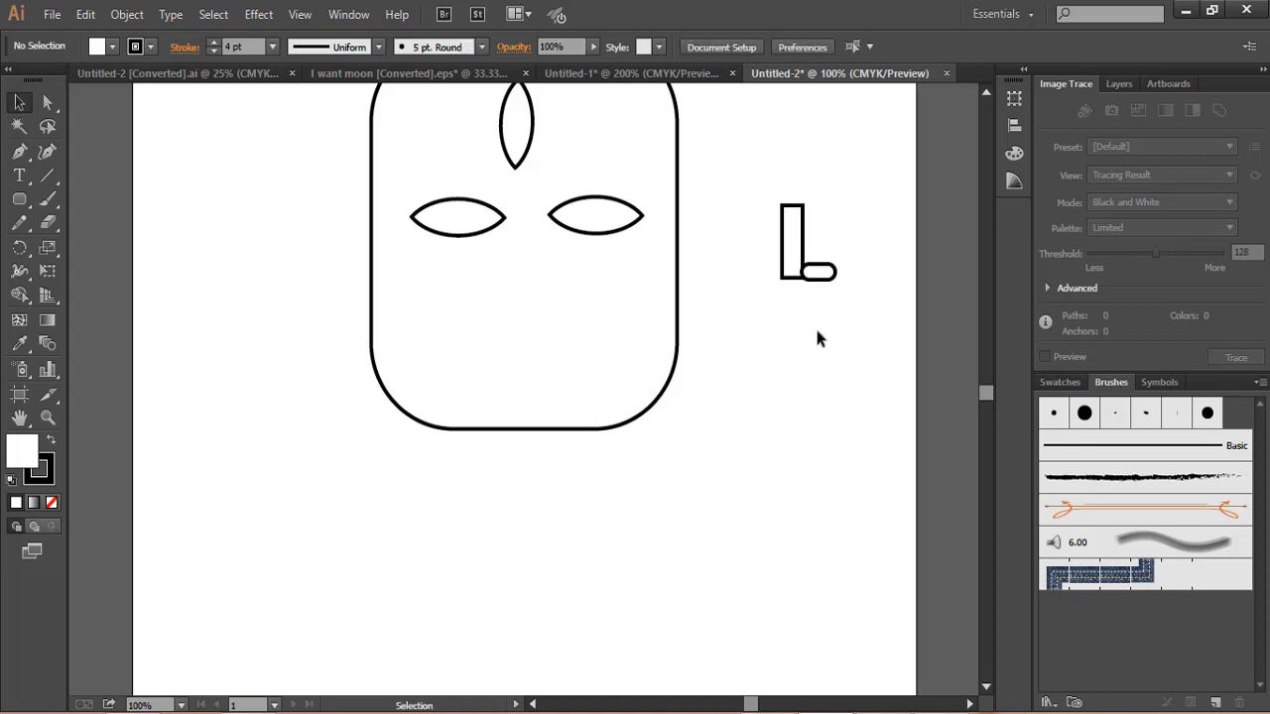
click(829, 272)
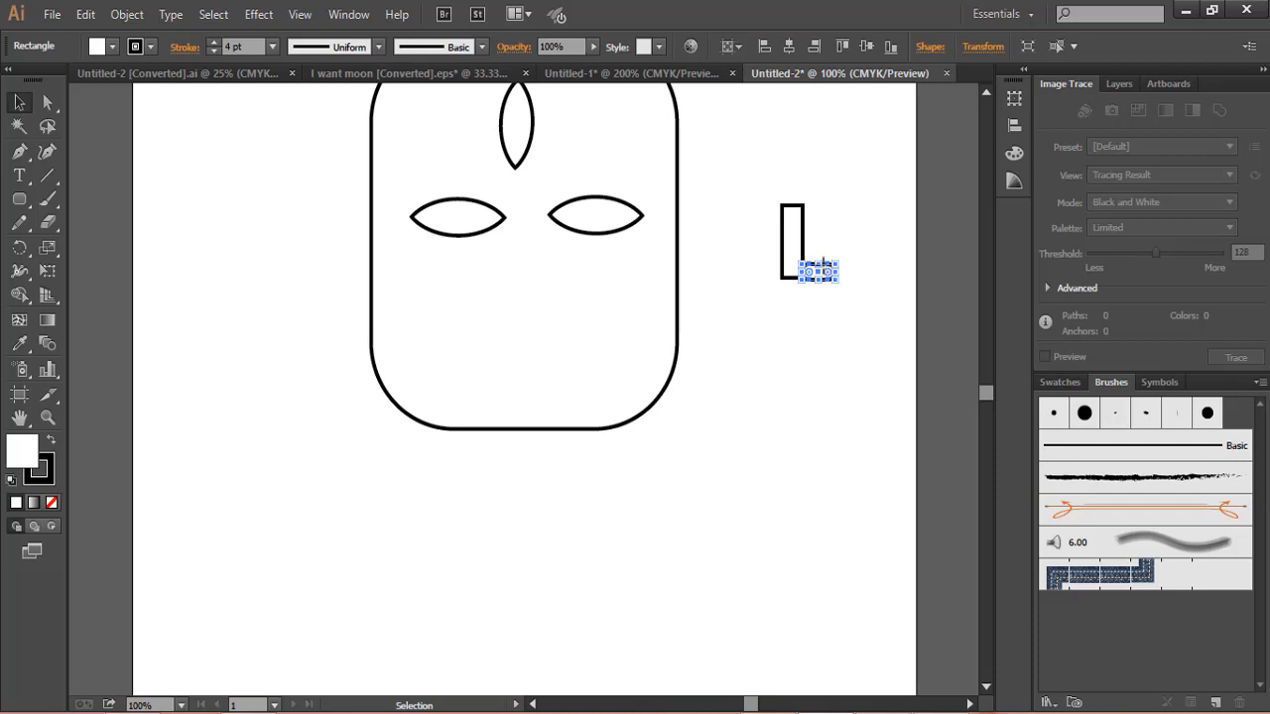
drag(826, 275, 765, 276)
click(812, 354)
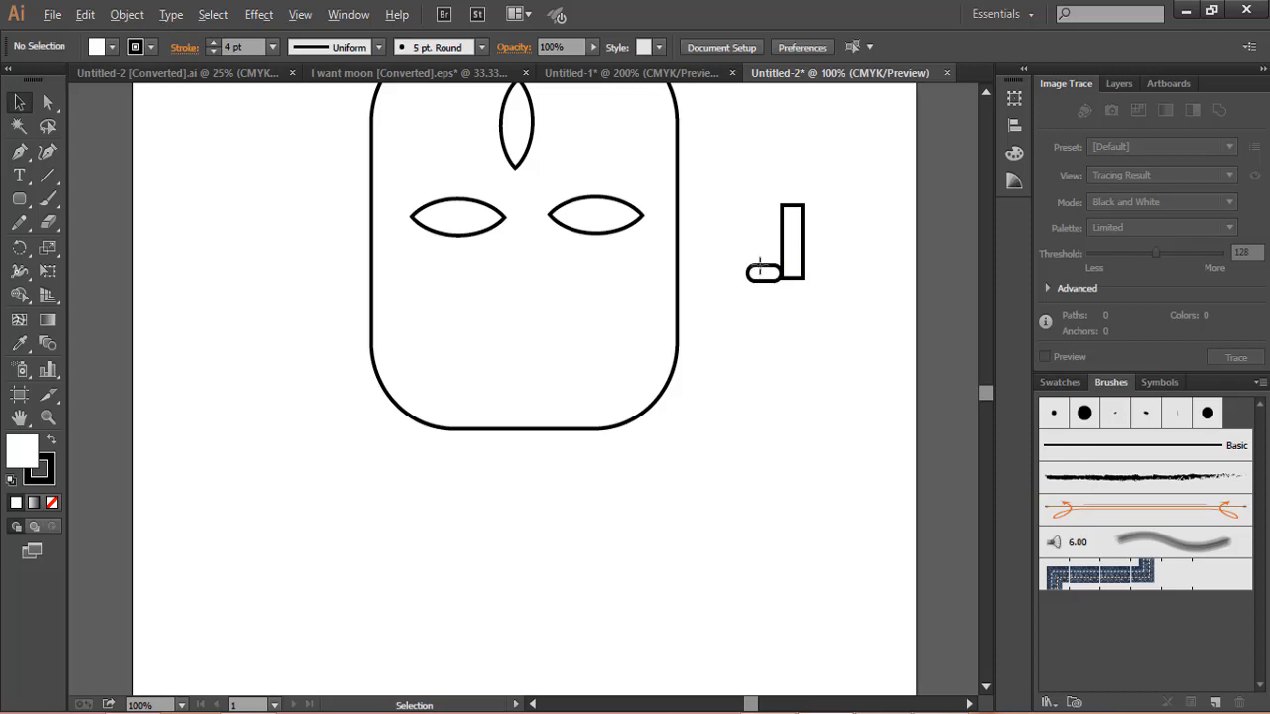
Duplicate the small rounded rectangle to the right side of the nose rectangle's base
click(765, 271)
drag(773, 273, 823, 277)
click(774, 295)
click(765, 276)
click(283, 264)
Draw a small circle centered over the bottom end of the nose rectangle, between the two rounded rectangles
drag(19, 199, 83, 243)
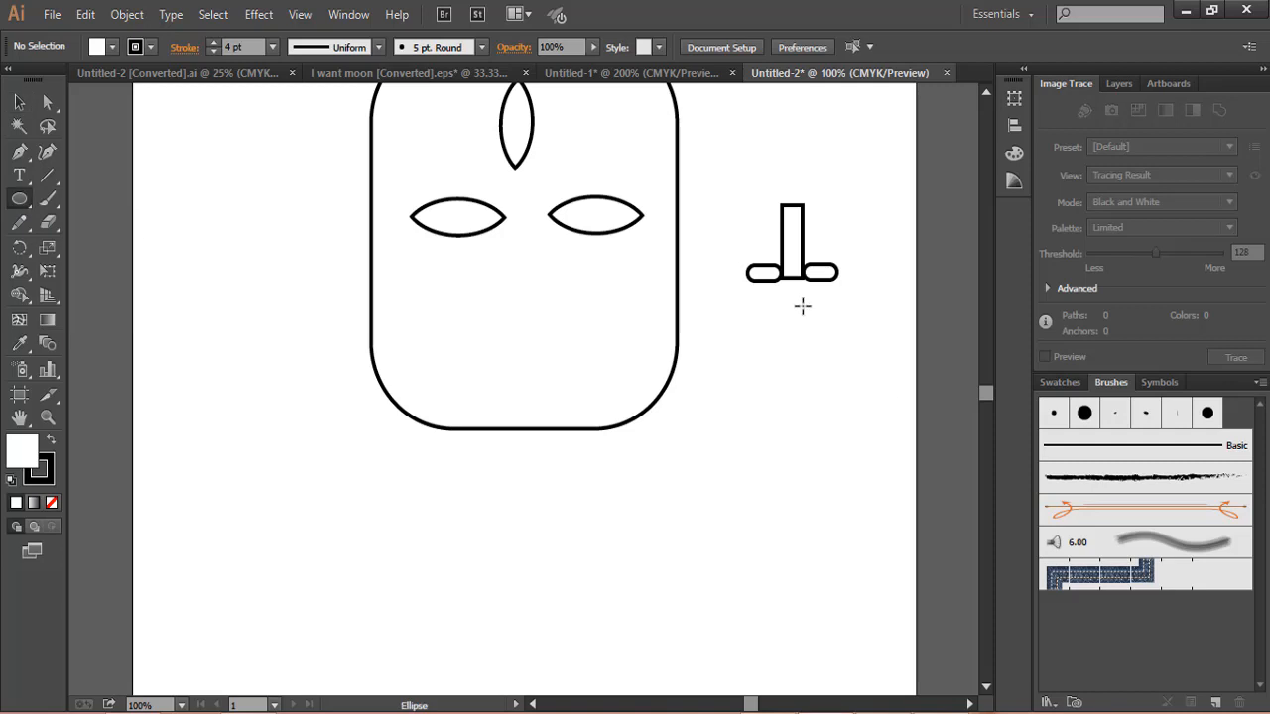
mouse_move(783, 267)
mouse_down()
mouse_move(810, 302)
mouse_move(792, 281)
mouse_up()
click(19, 102)
click(831, 345)
Unite the nose's narrow rectangle, circle and two rounded rectangles into a single shape with Pathfinder
drag(817, 369, 899, 470)
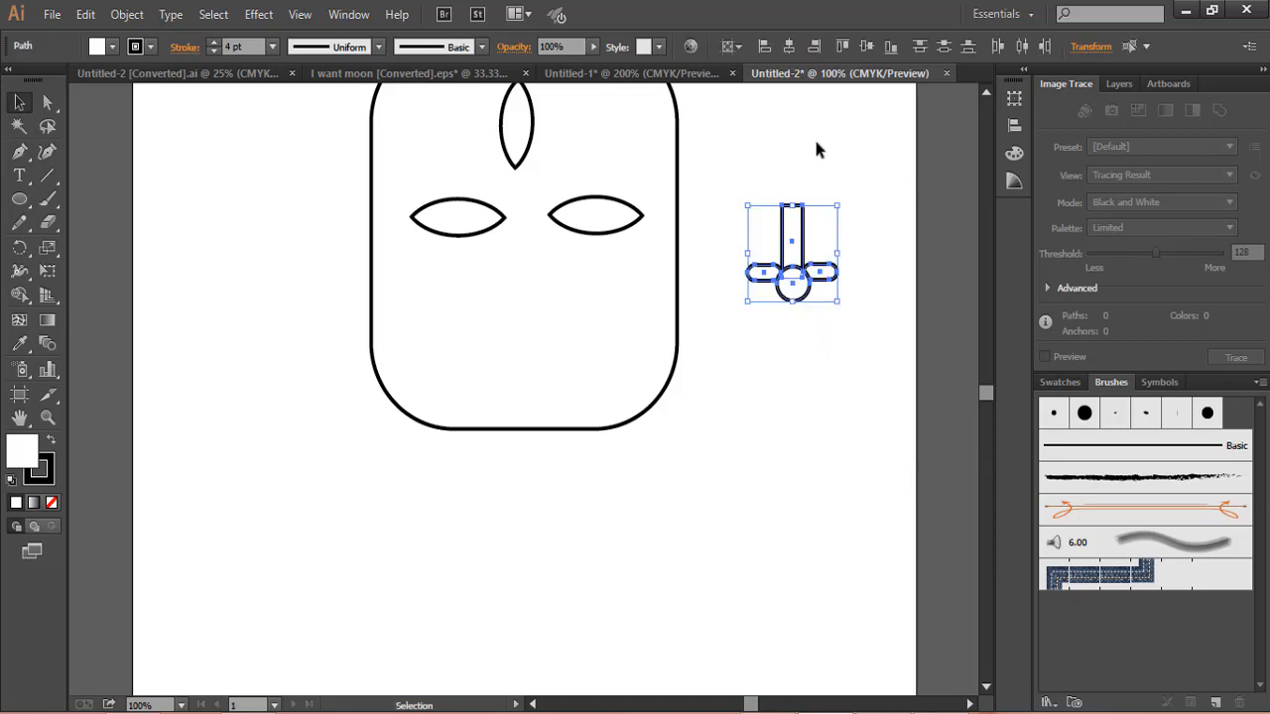
click(347, 15)
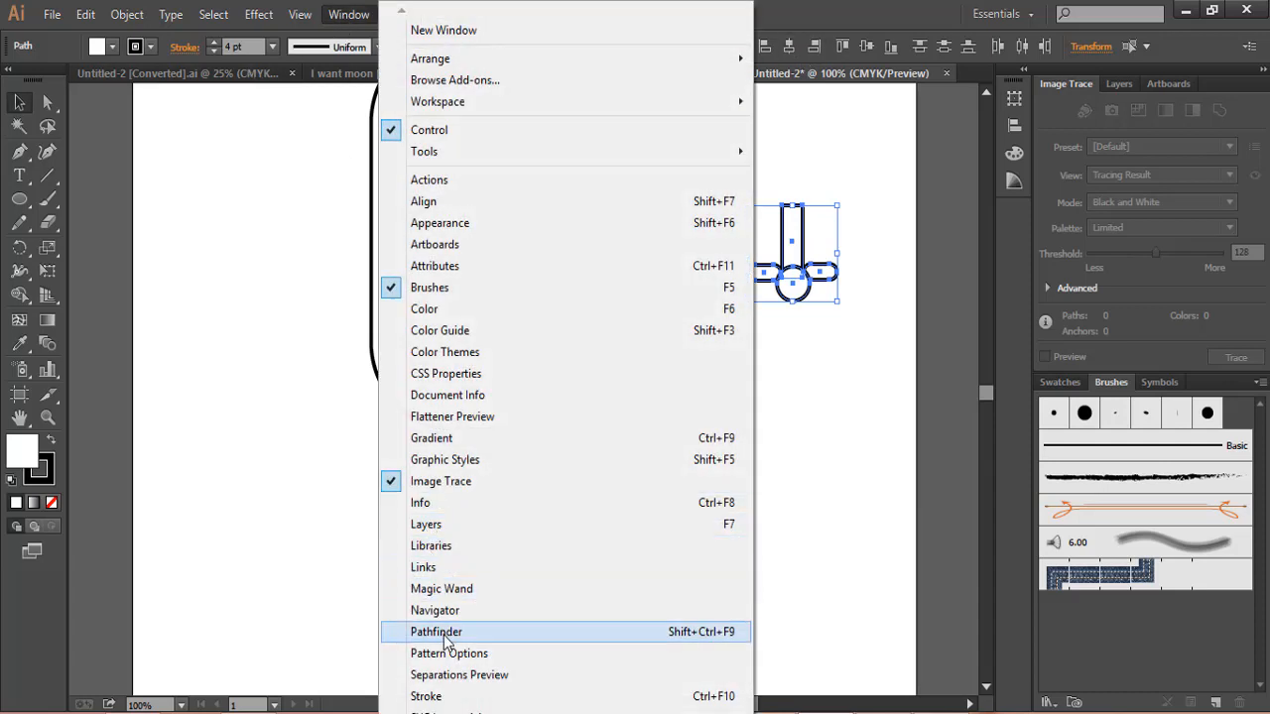
click(726, 640)
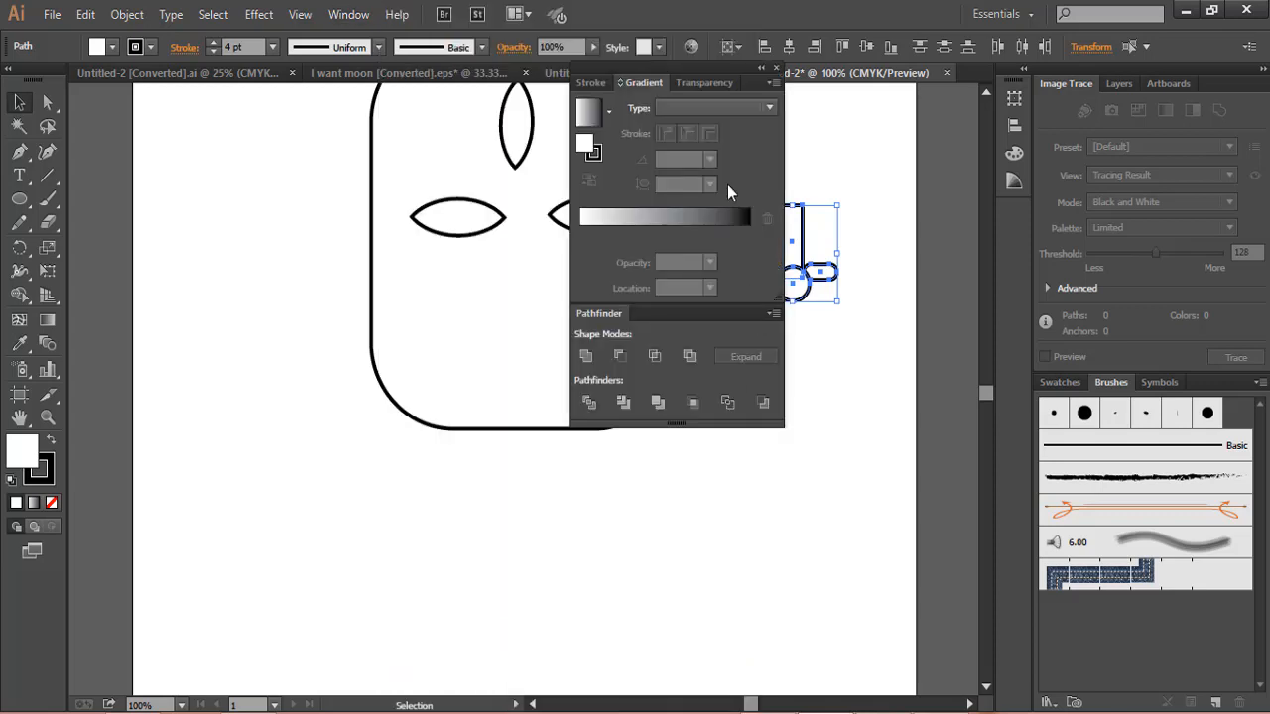
drag(683, 76, 1079, 171)
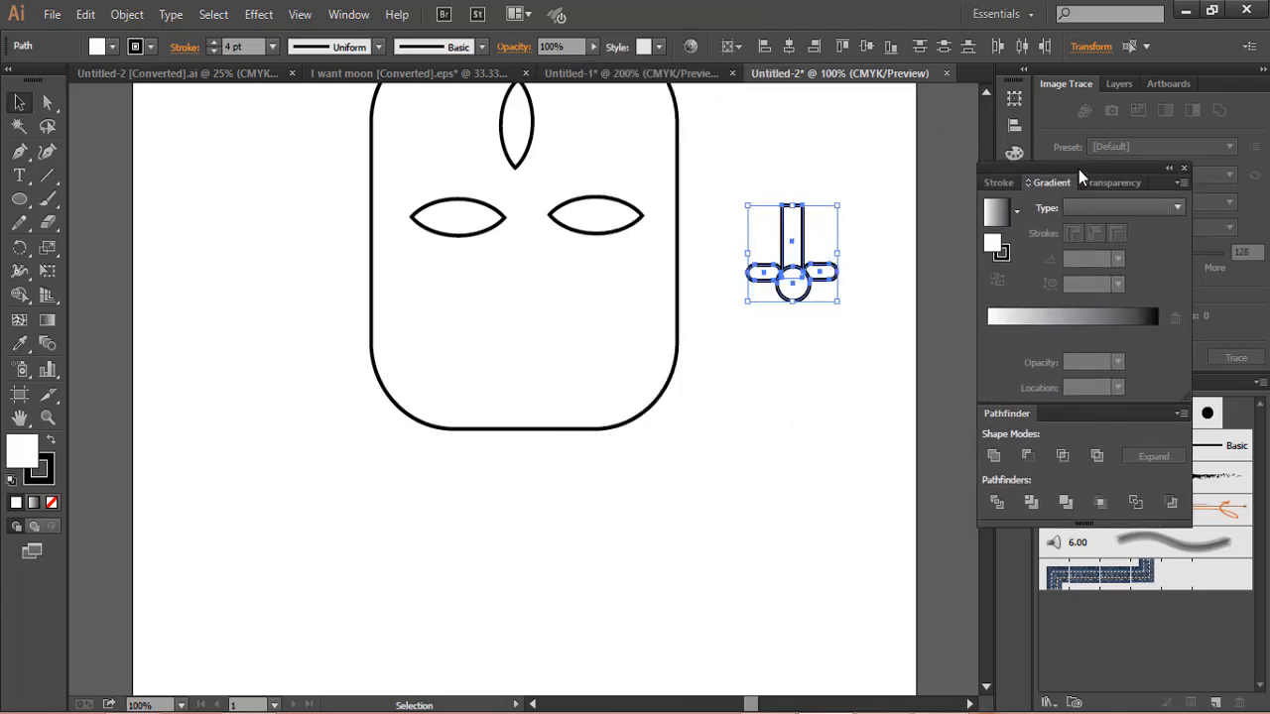
click(993, 455)
click(819, 383)
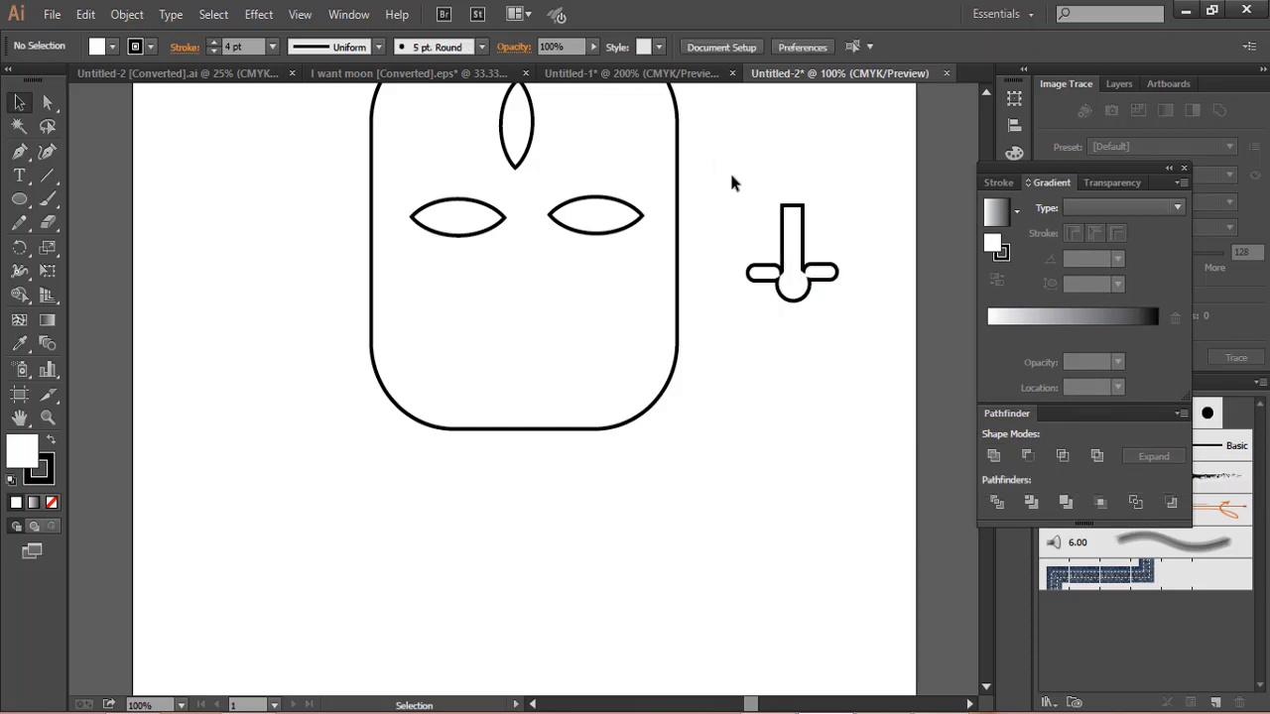
Move the united nose shape onto the face, centered between and just below the eyes
drag(731, 178, 865, 309)
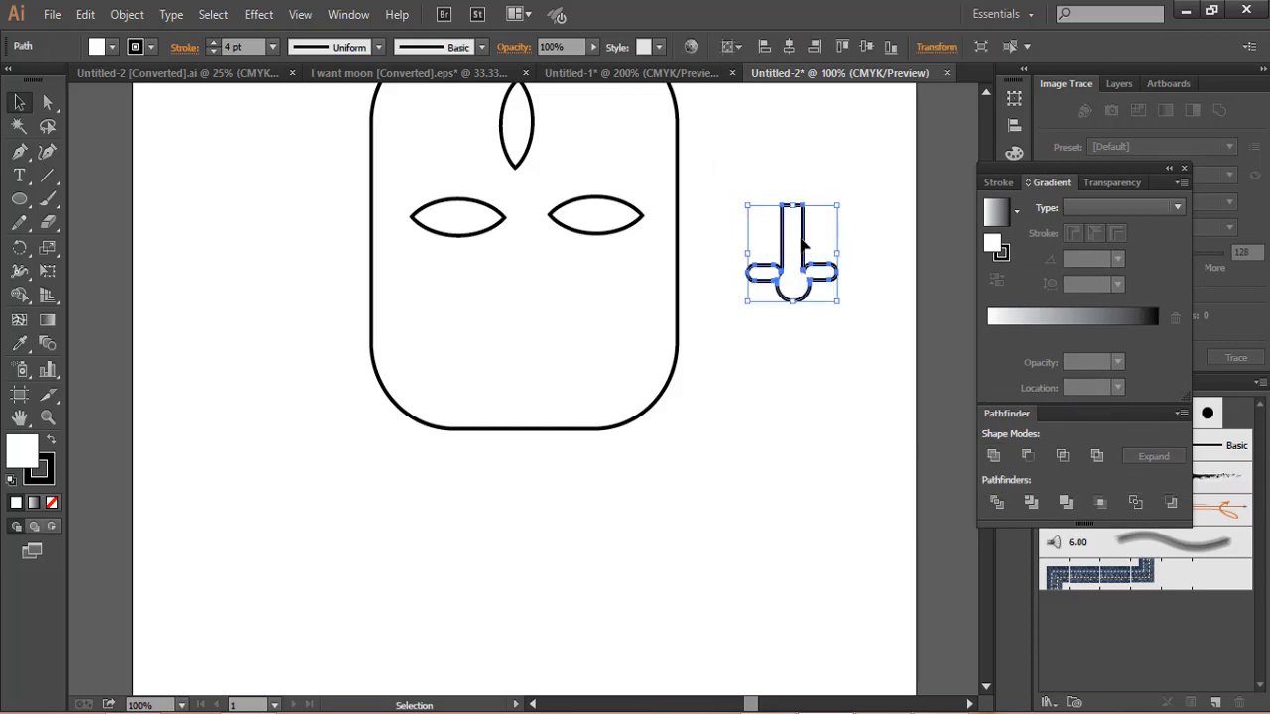
drag(804, 246, 537, 274)
click(736, 373)
scroll(737, 372, up, 3)
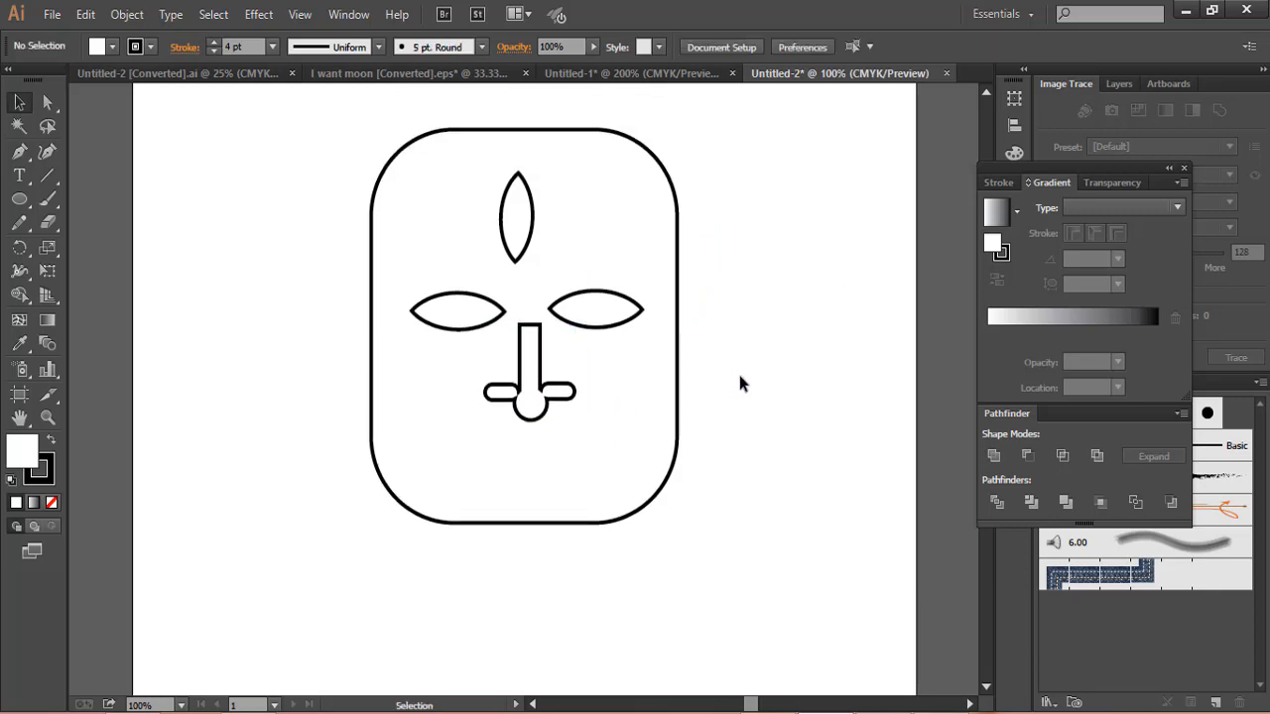
Nudge both eyes slightly upward so they sit level, and realign the face outline around the features
drag(416, 283, 613, 336)
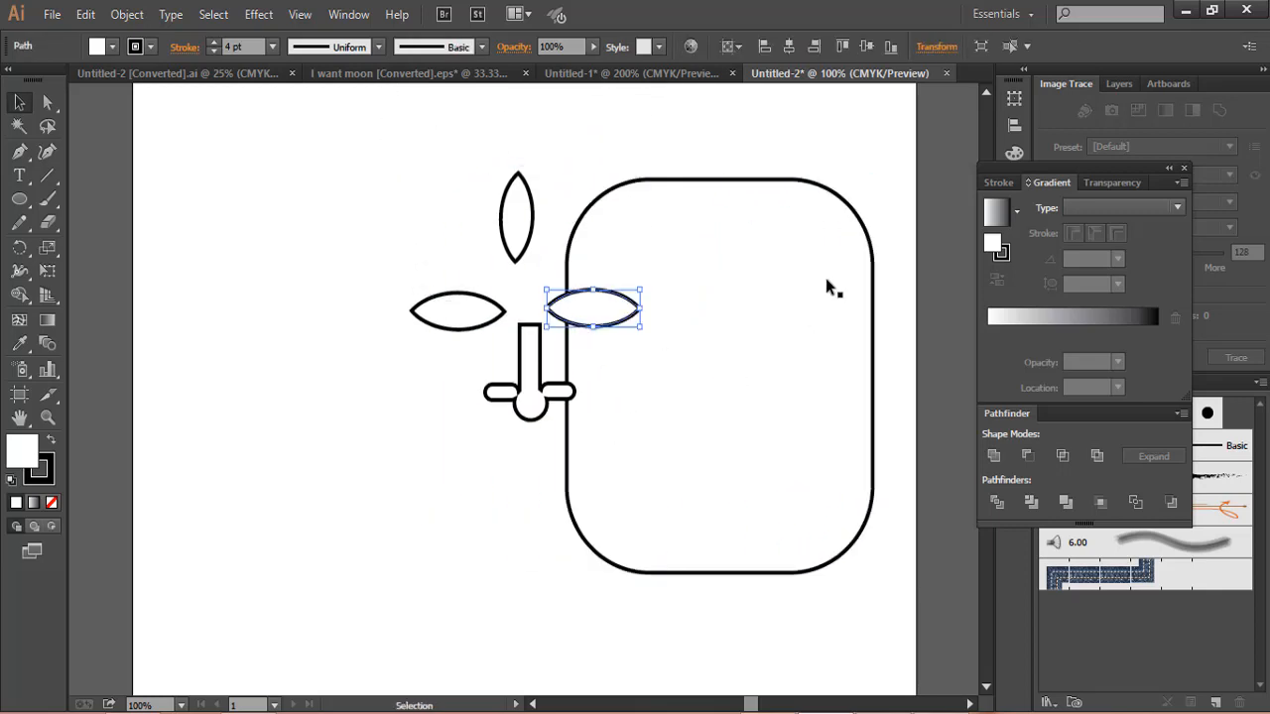
drag(842, 198, 648, 162)
click(763, 246)
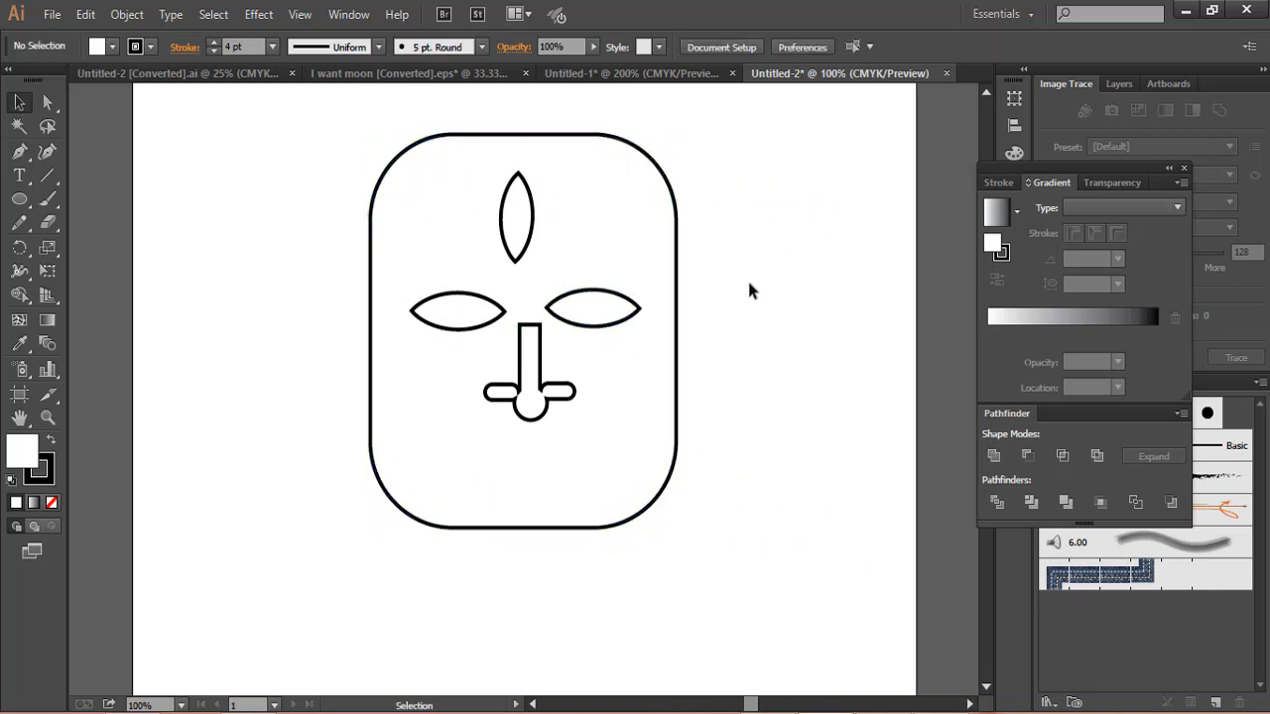
drag(626, 291, 619, 293)
click(732, 290)
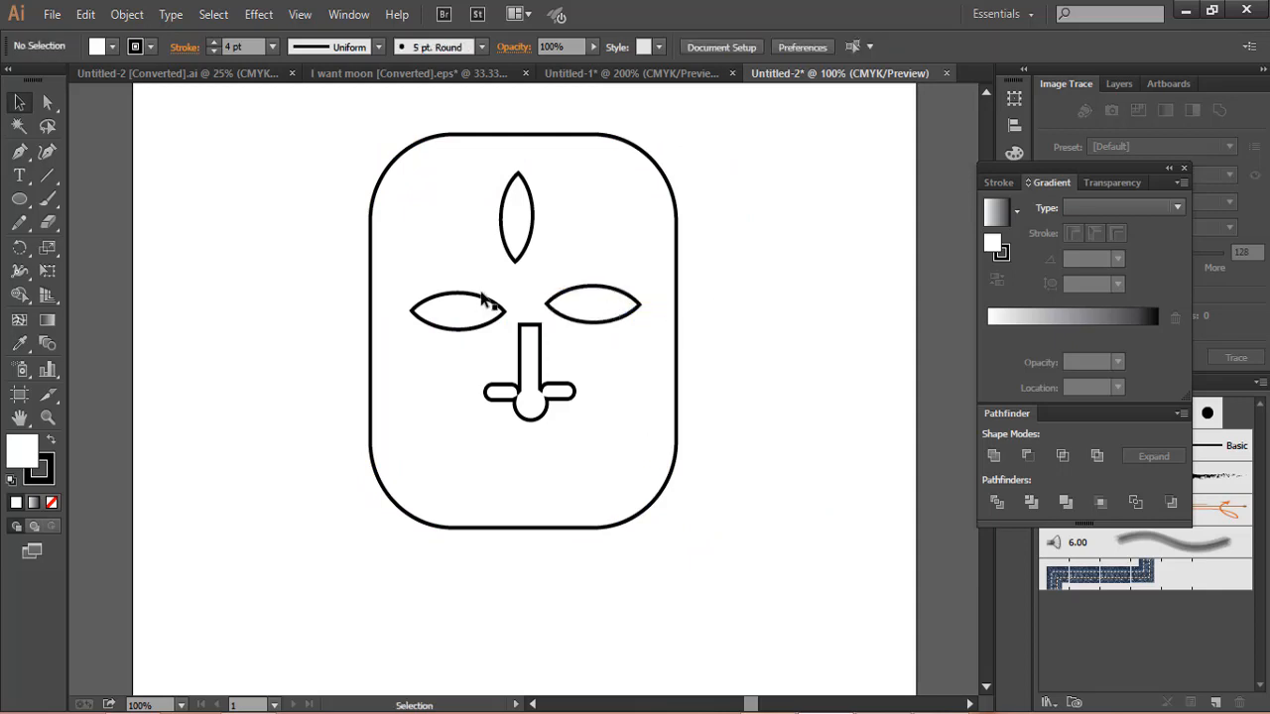
drag(482, 298, 469, 293)
click(759, 374)
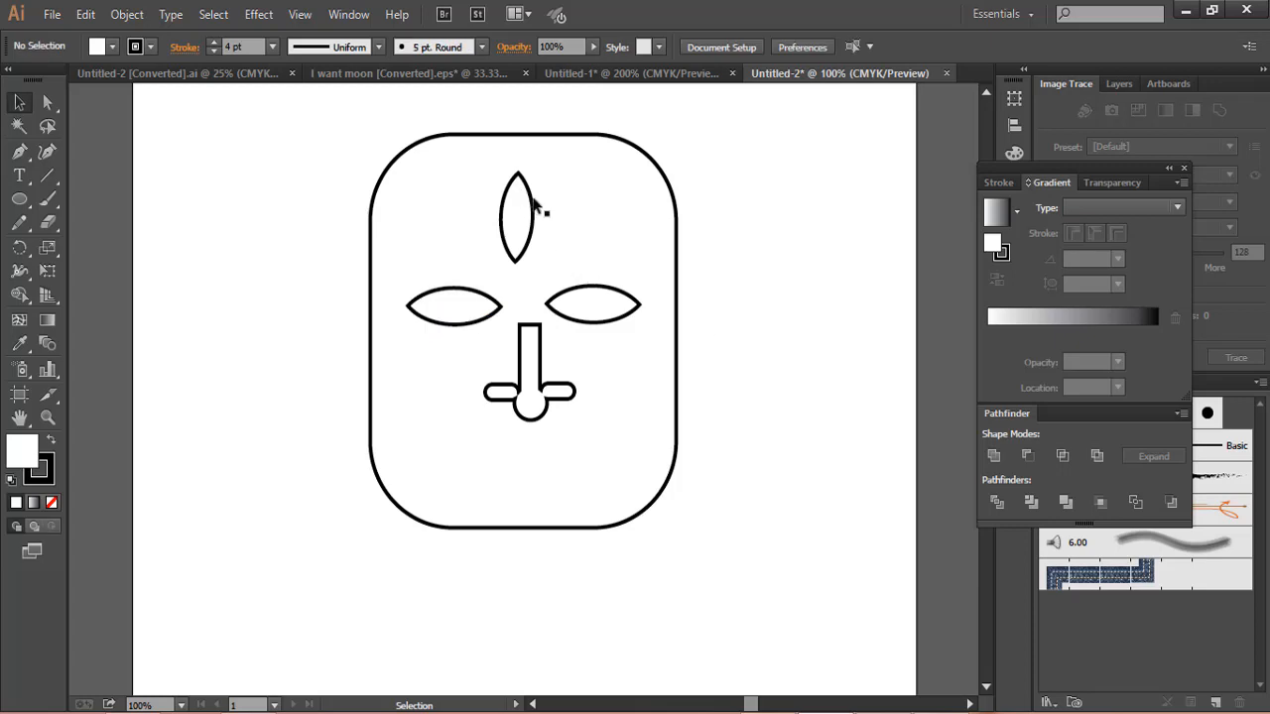
drag(544, 208, 534, 203)
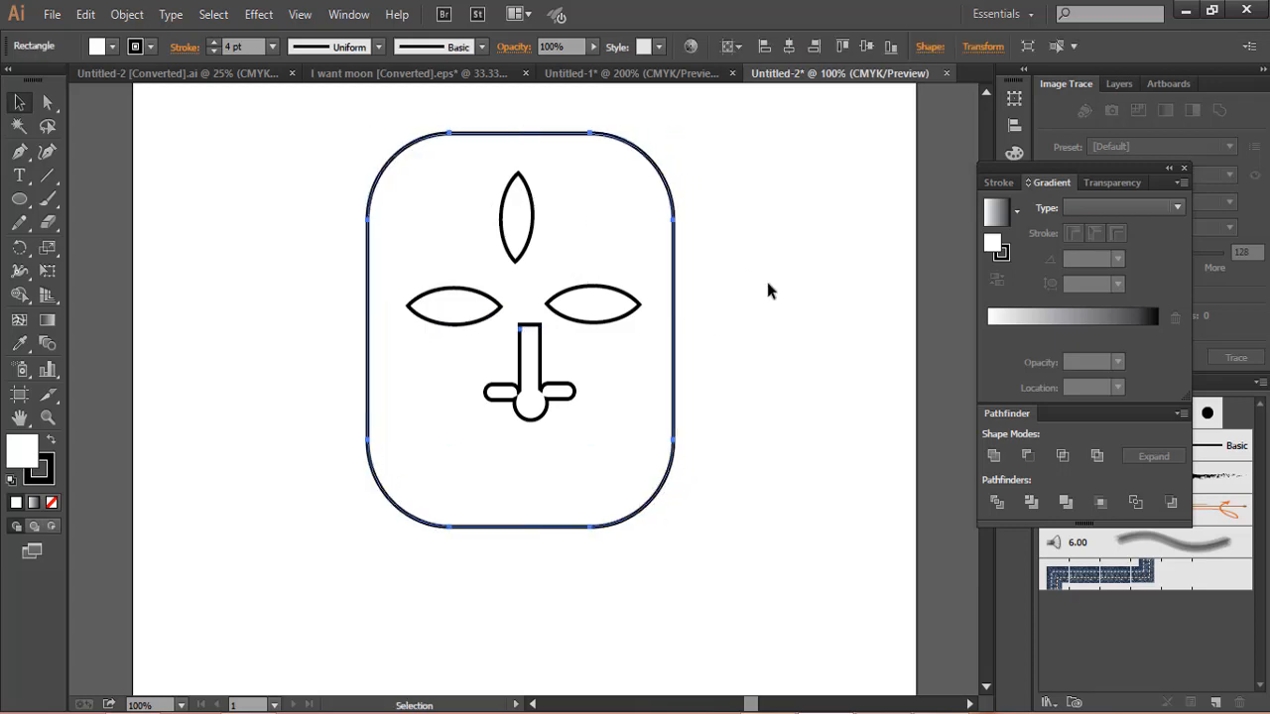
click(769, 316)
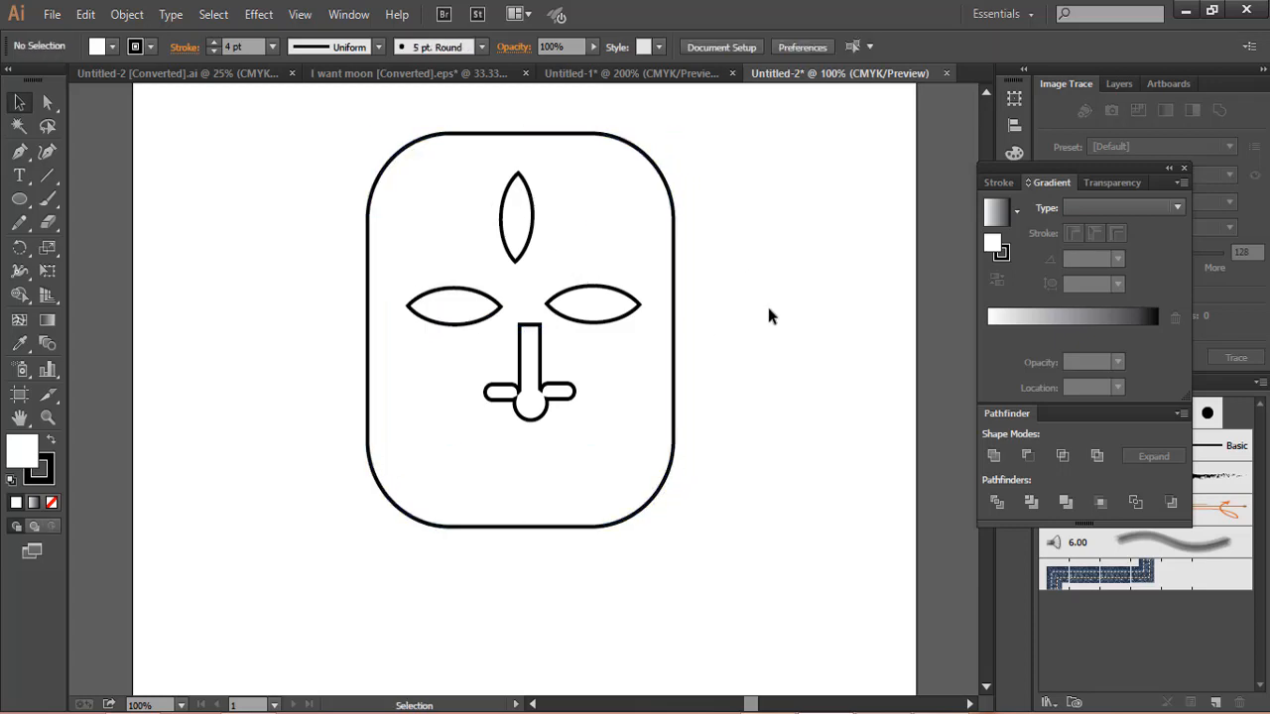
click(19, 199)
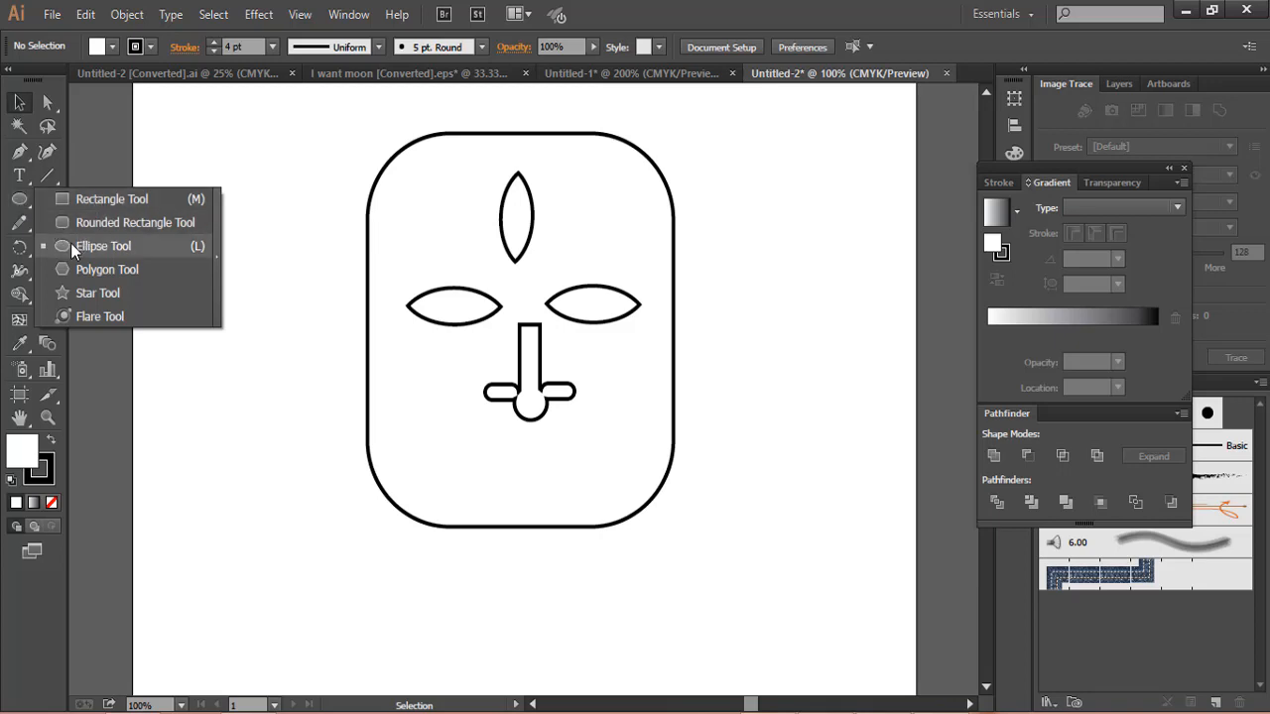
click(69, 246)
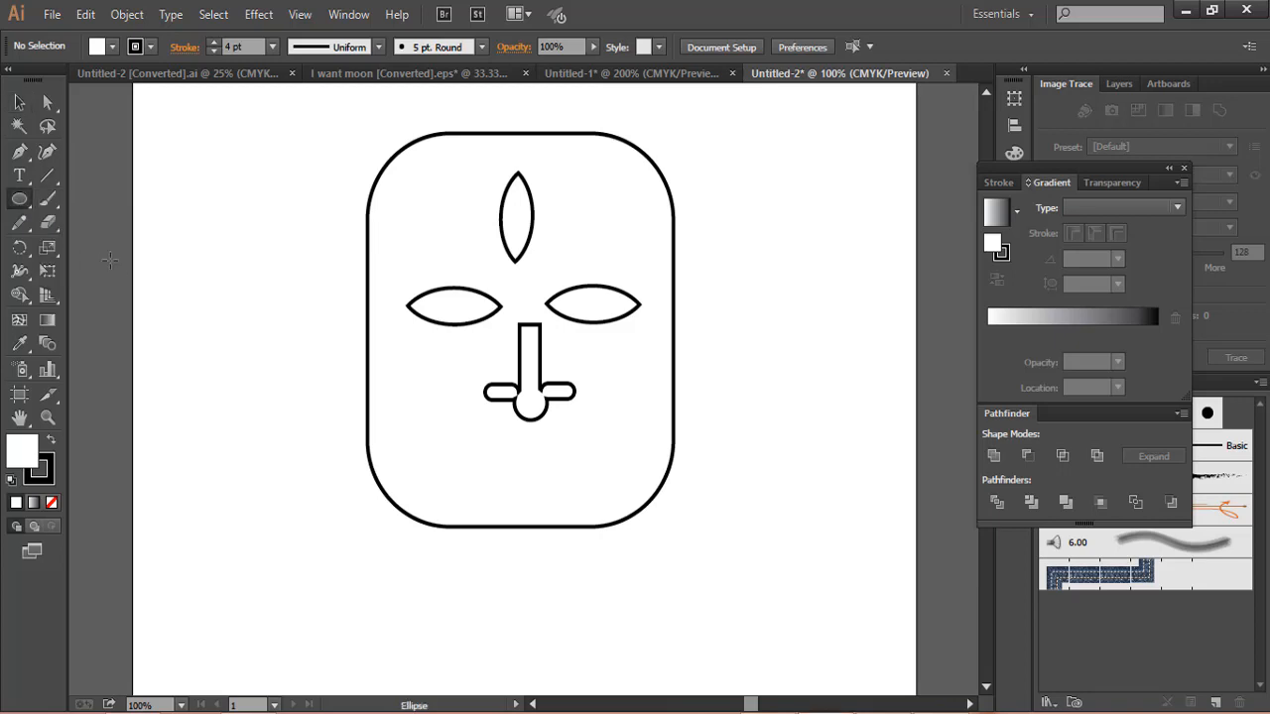
scroll(765, 251, down, 2)
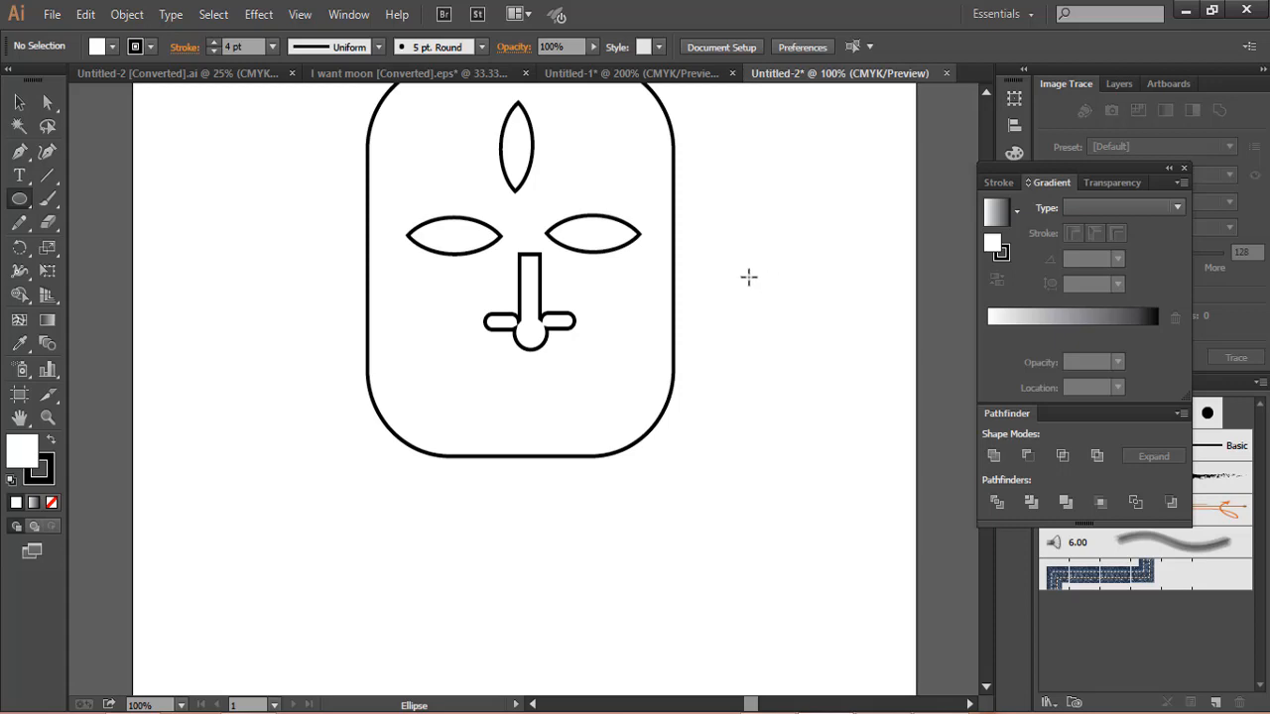
drag(737, 271, 776, 307)
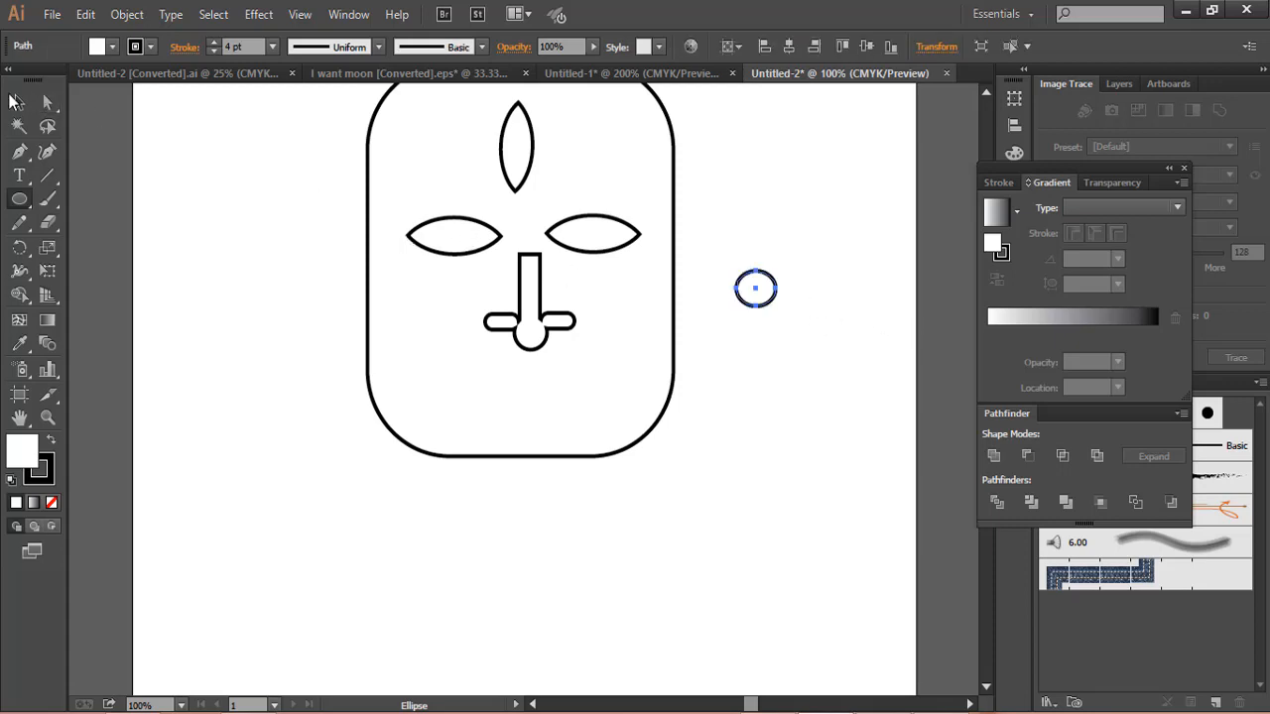
click(15, 102)
click(692, 311)
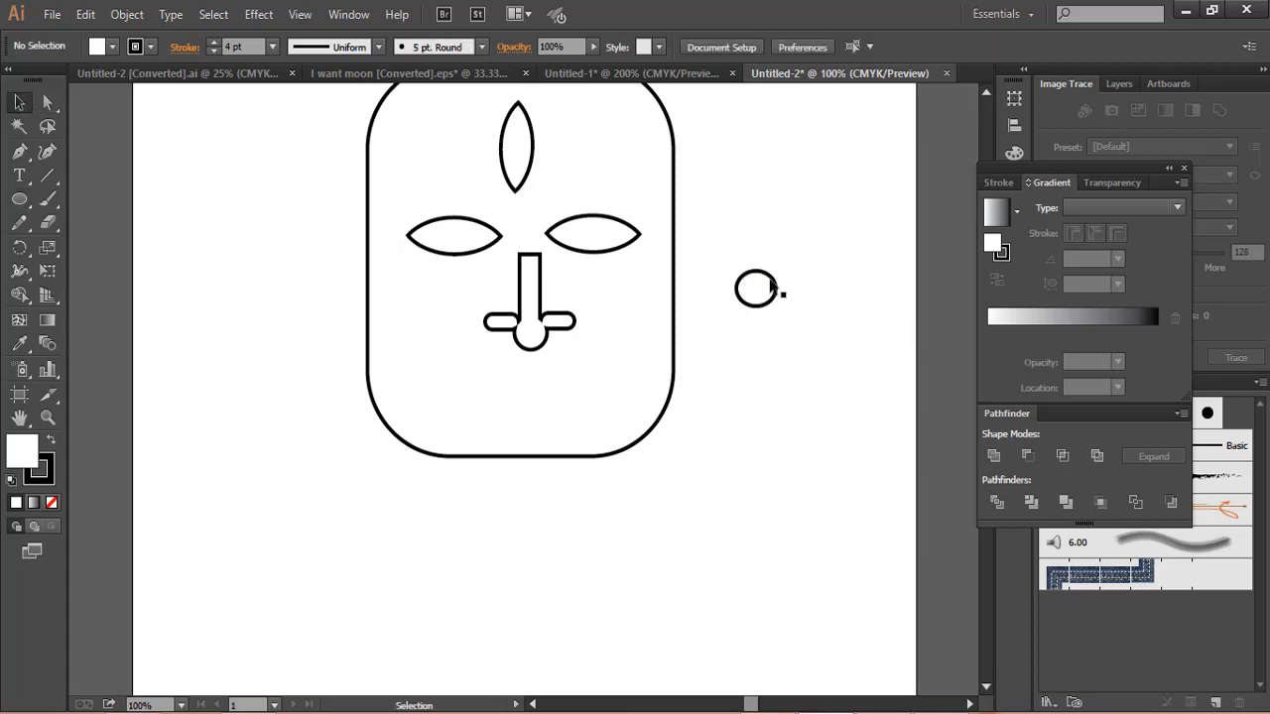
drag(770, 280, 860, 283)
click(808, 351)
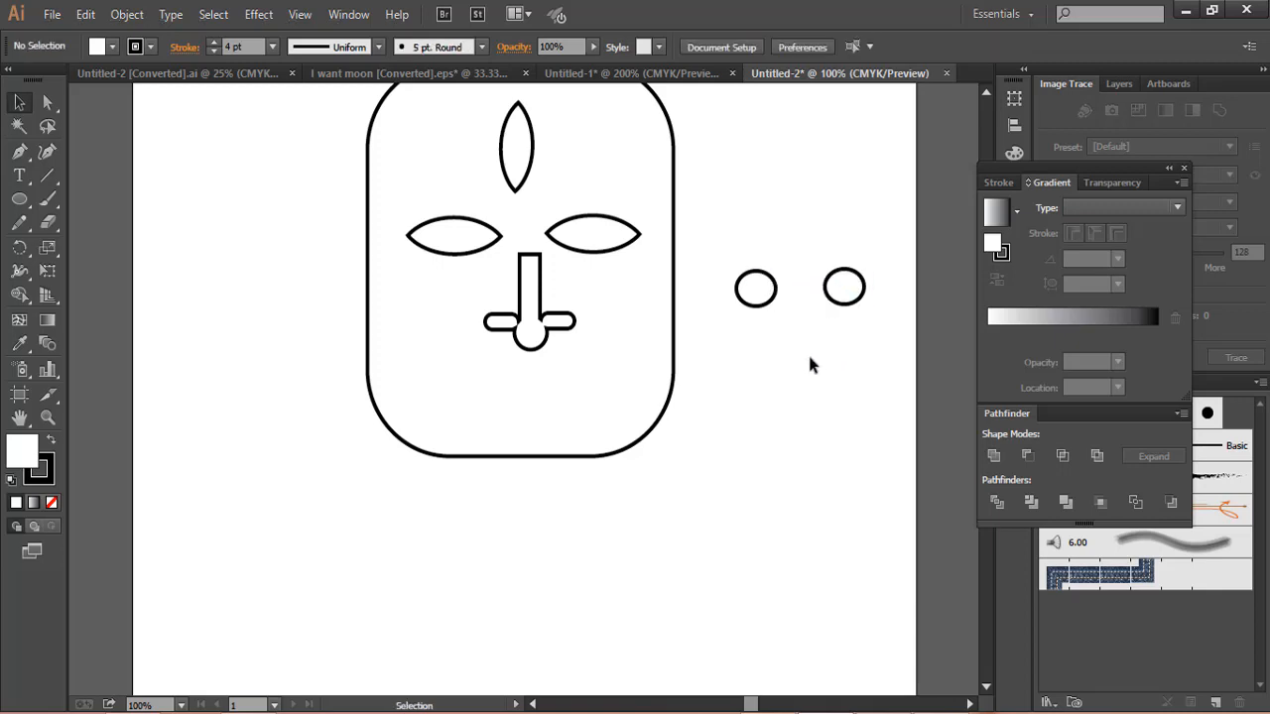
mouse_move(851, 280)
mouse_down()
mouse_move(803, 255)
mouse_move(804, 274)
mouse_move(803, 258)
mouse_move(840, 262)
mouse_up()
click(870, 276)
click(840, 272)
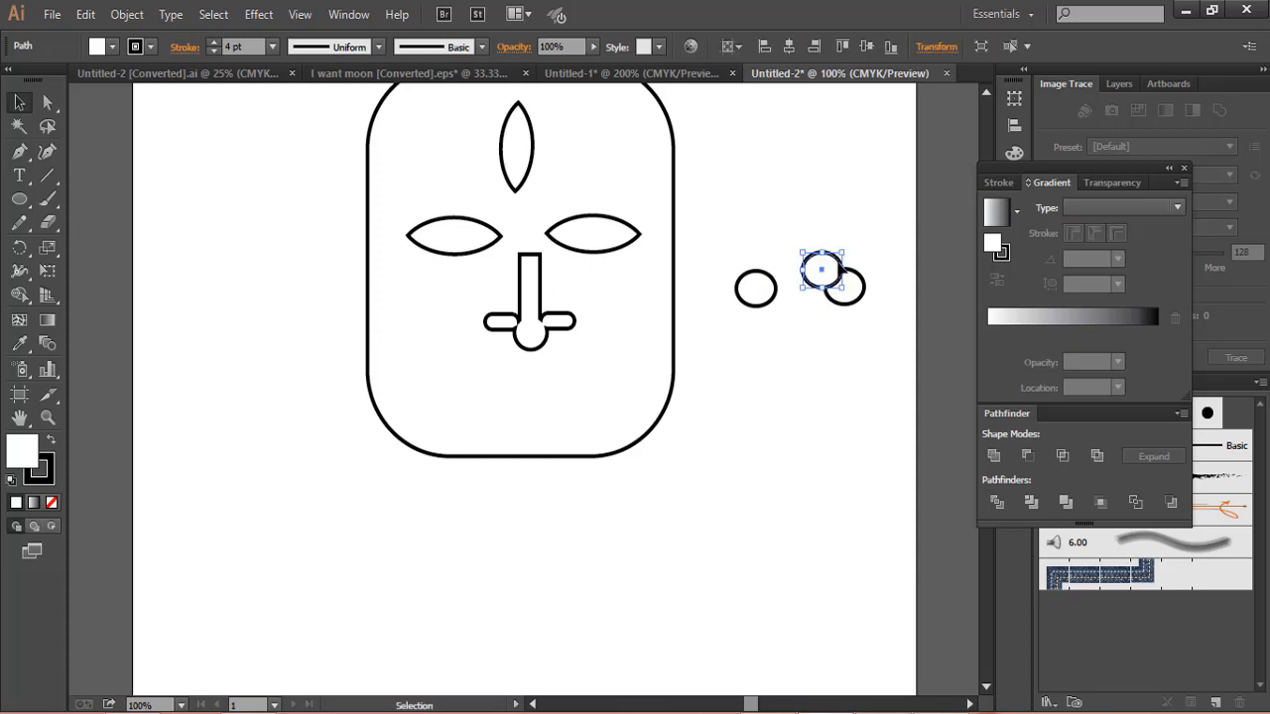
key(Delete)
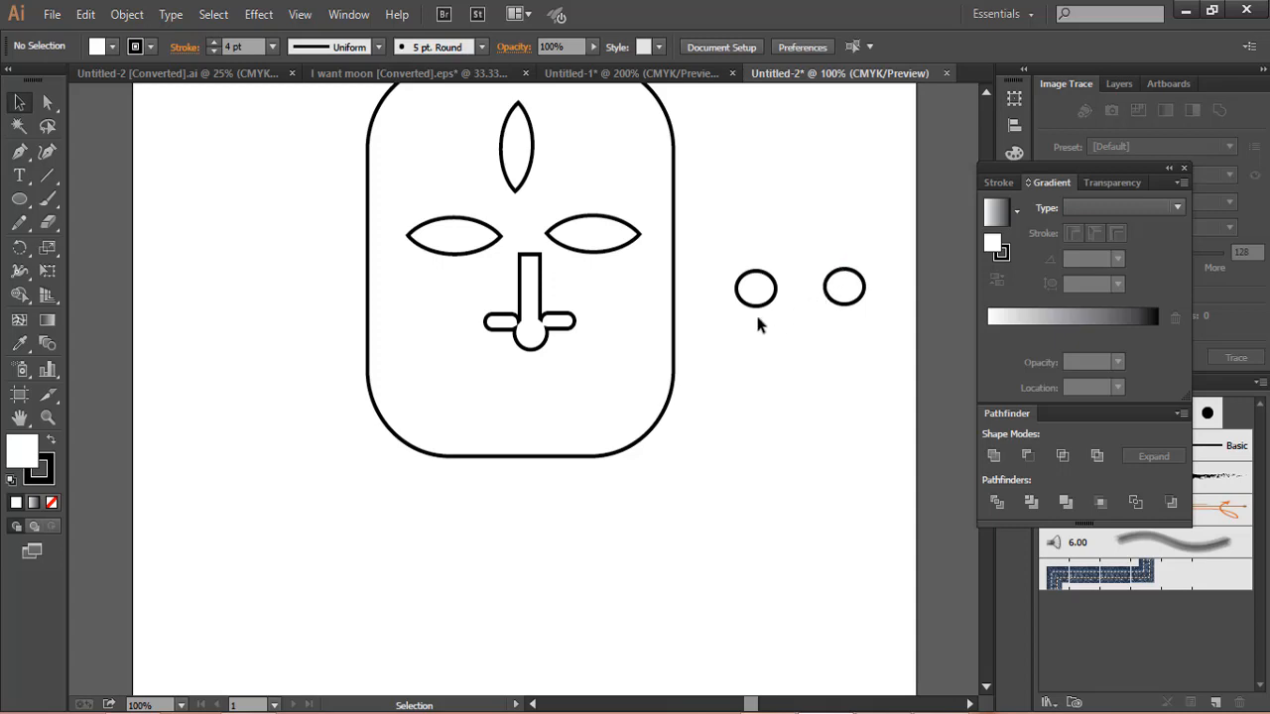
drag(734, 289, 886, 344)
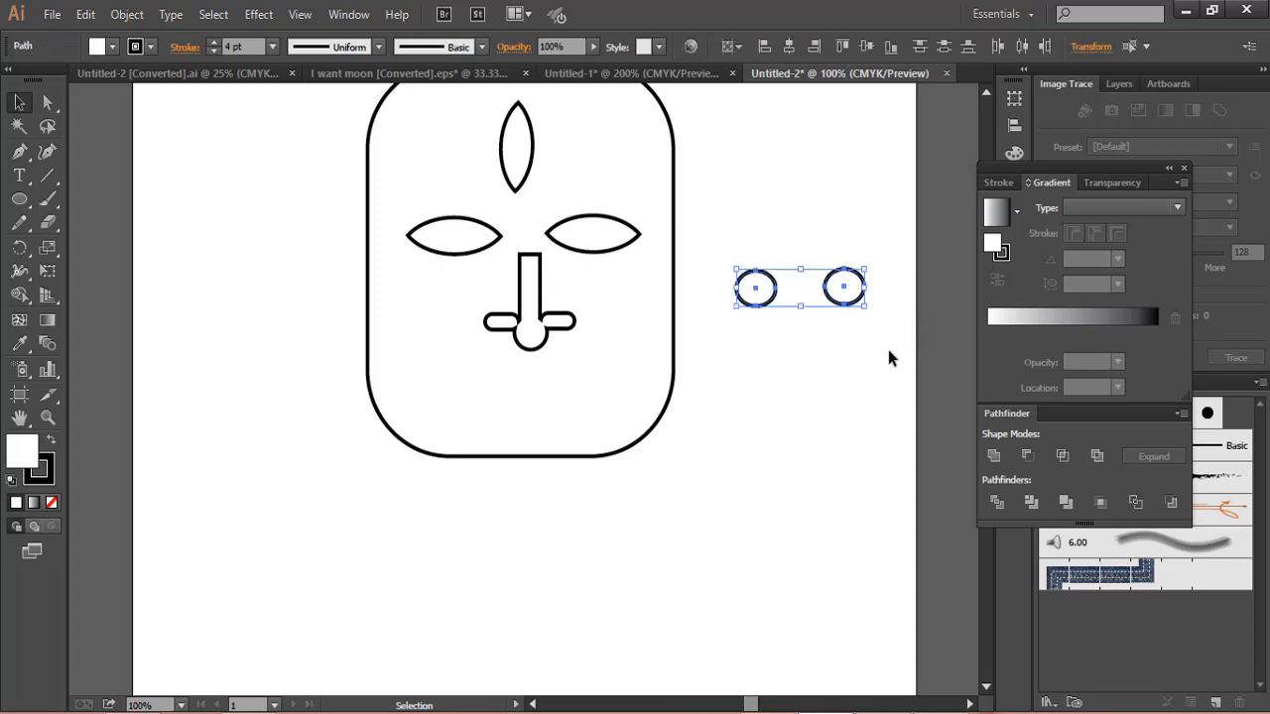
key(Delete)
Draw a horizontal rounded rectangle below the nose for the mouth and place a copy directly beneath it
drag(19, 198, 79, 219)
mouse_move(184, 276)
mouse_down()
mouse_move(275, 311)
mouse_move(550, 340)
mouse_move(529, 363)
mouse_move(538, 401)
mouse_up()
click(19, 102)
click(204, 248)
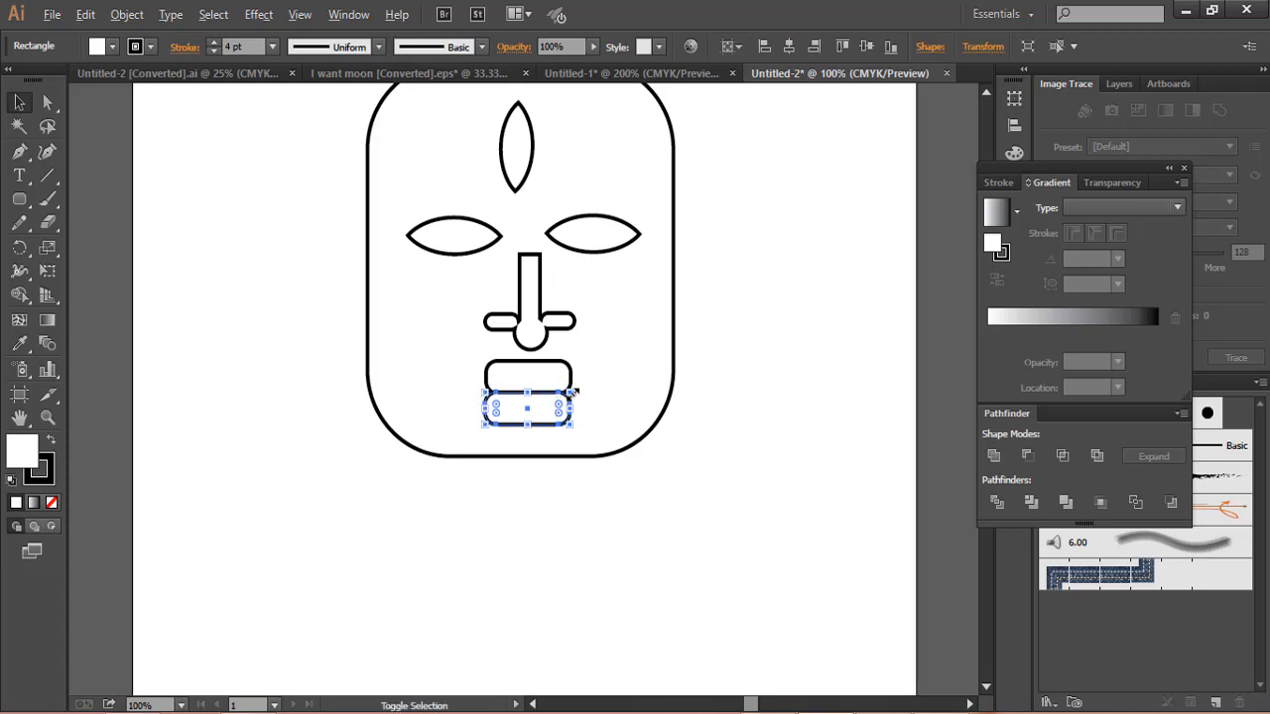
Scale down the lower mouth rectangle and center it against the underside of the upper one
drag(571, 393, 560, 396)
click(610, 396)
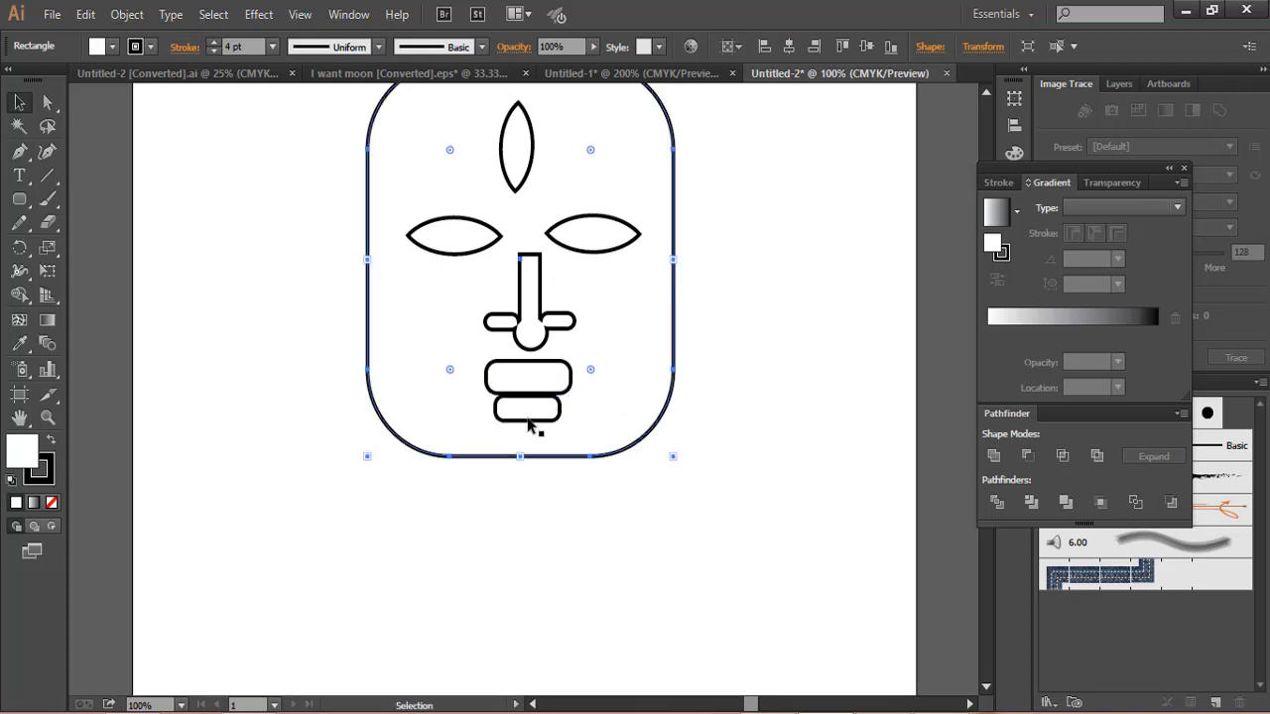
click(703, 411)
click(515, 418)
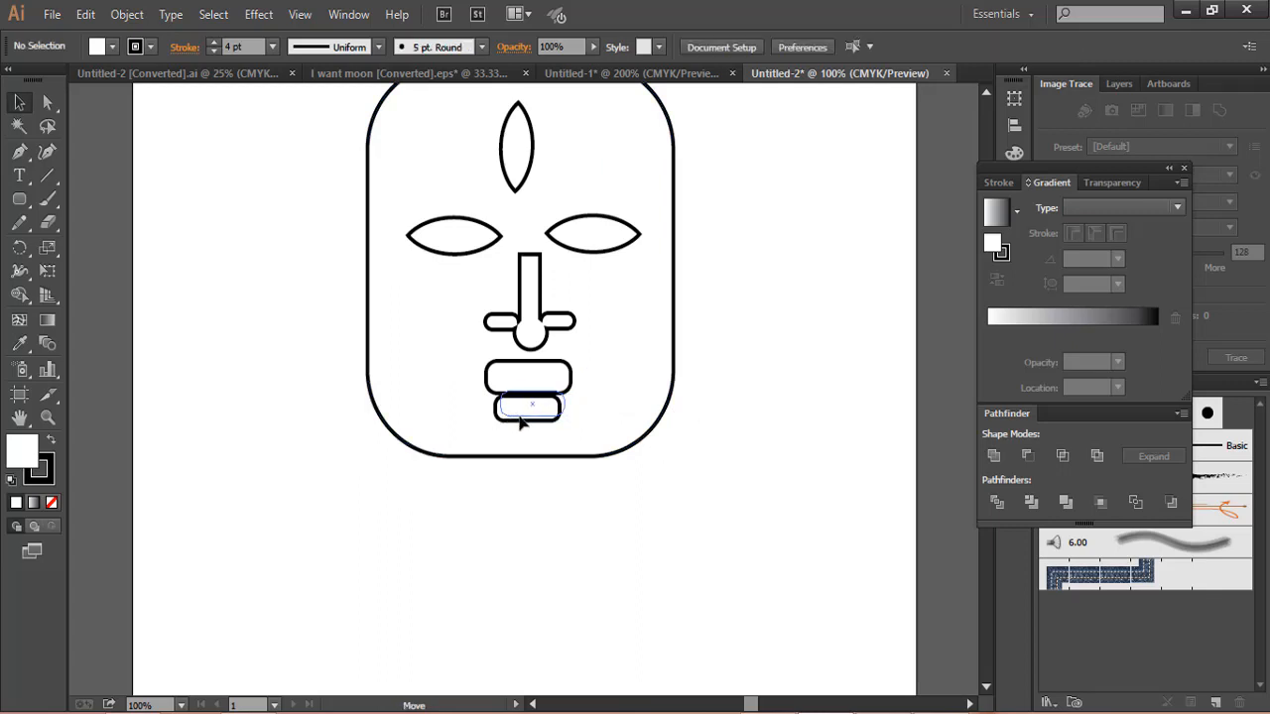
click(569, 392)
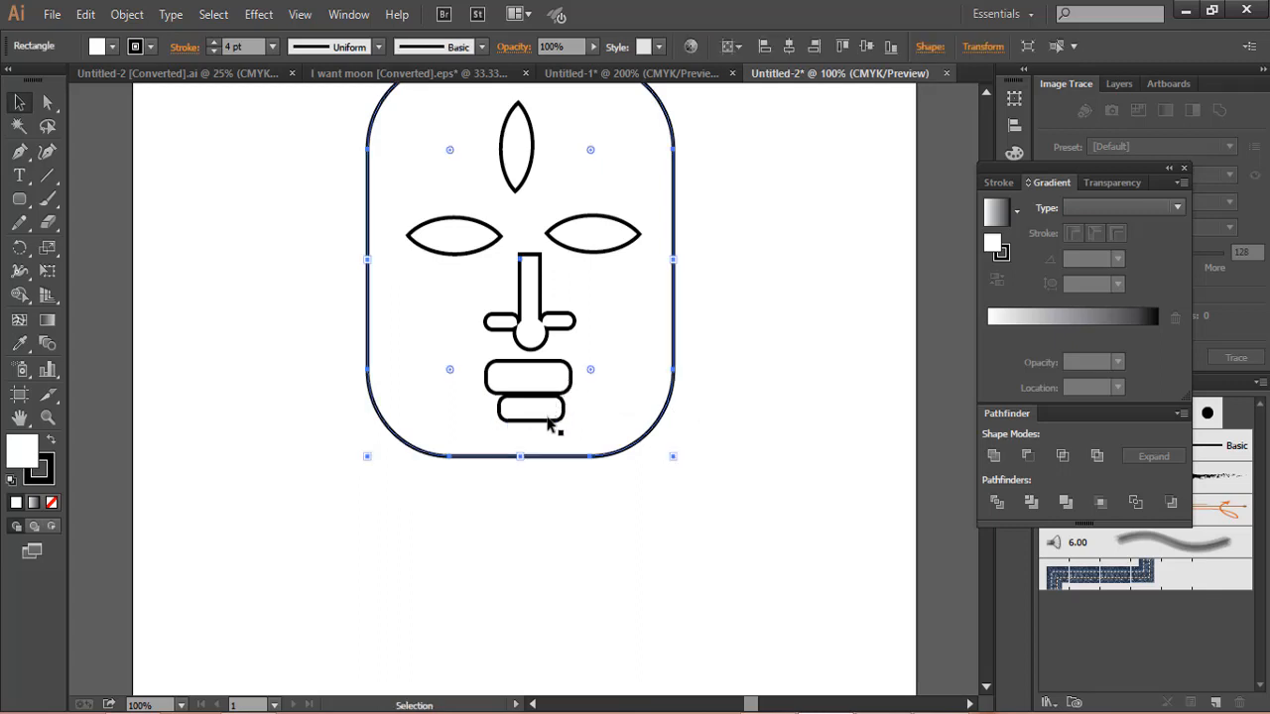
click(544, 416)
click(726, 383)
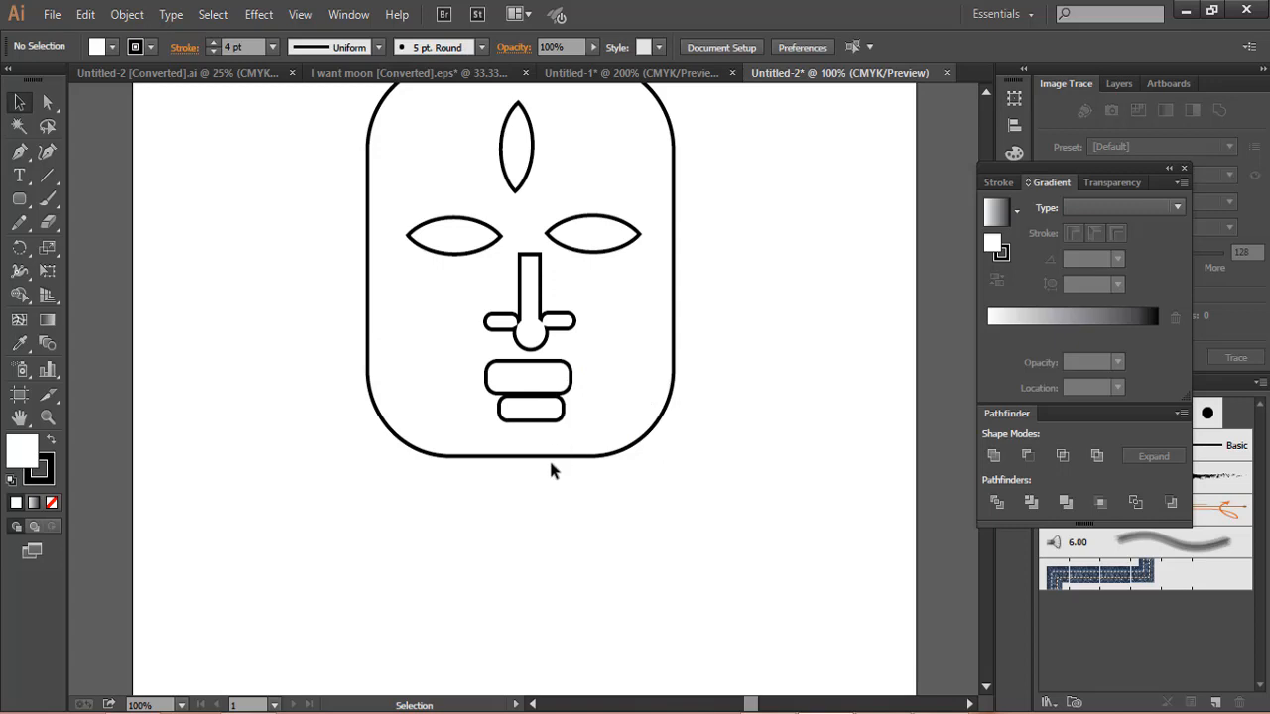
scroll(551, 461, up, 3)
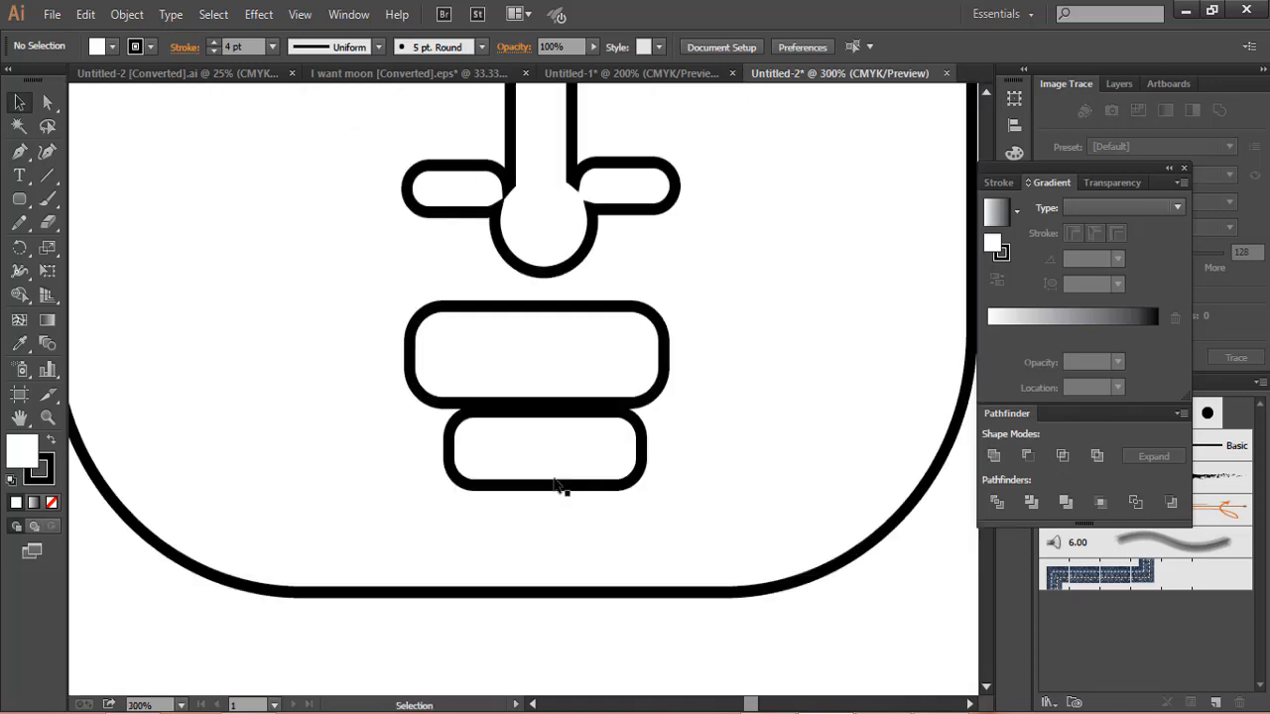
drag(543, 488, 532, 490)
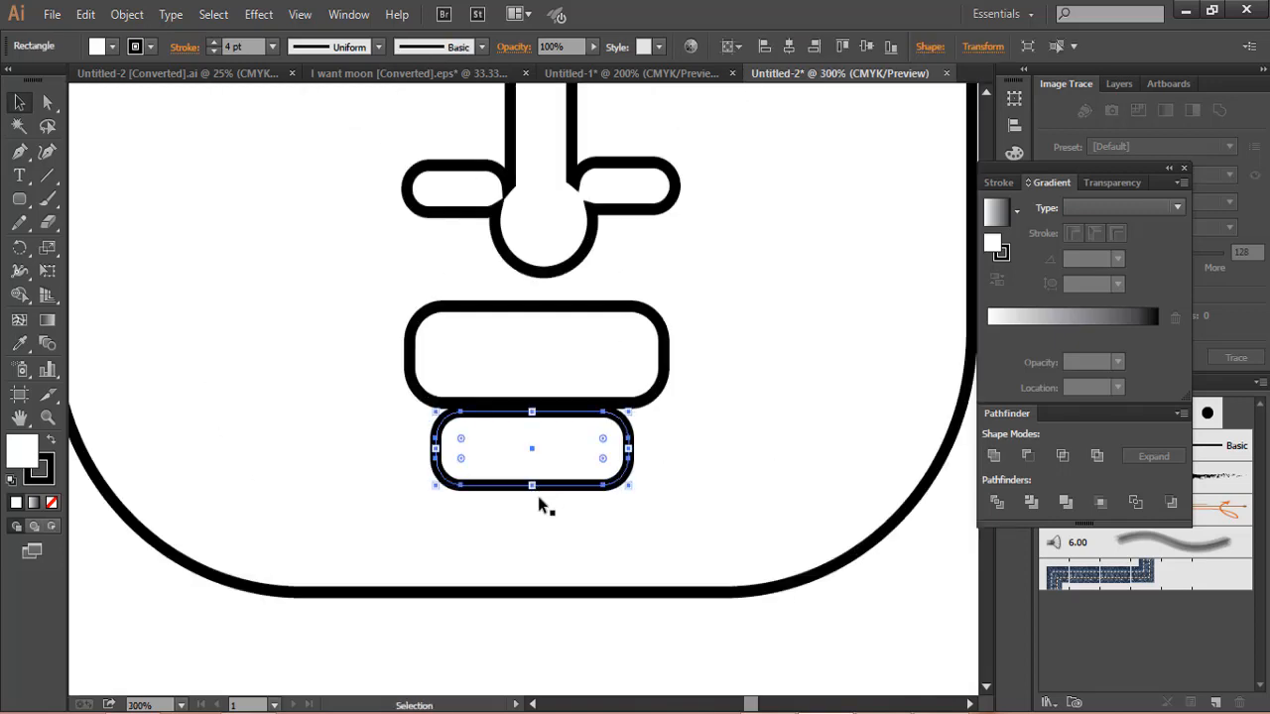
Add an anchor point at the middle of the lower lip's bottom edge and pull it up into a shallow notch
click(22, 156)
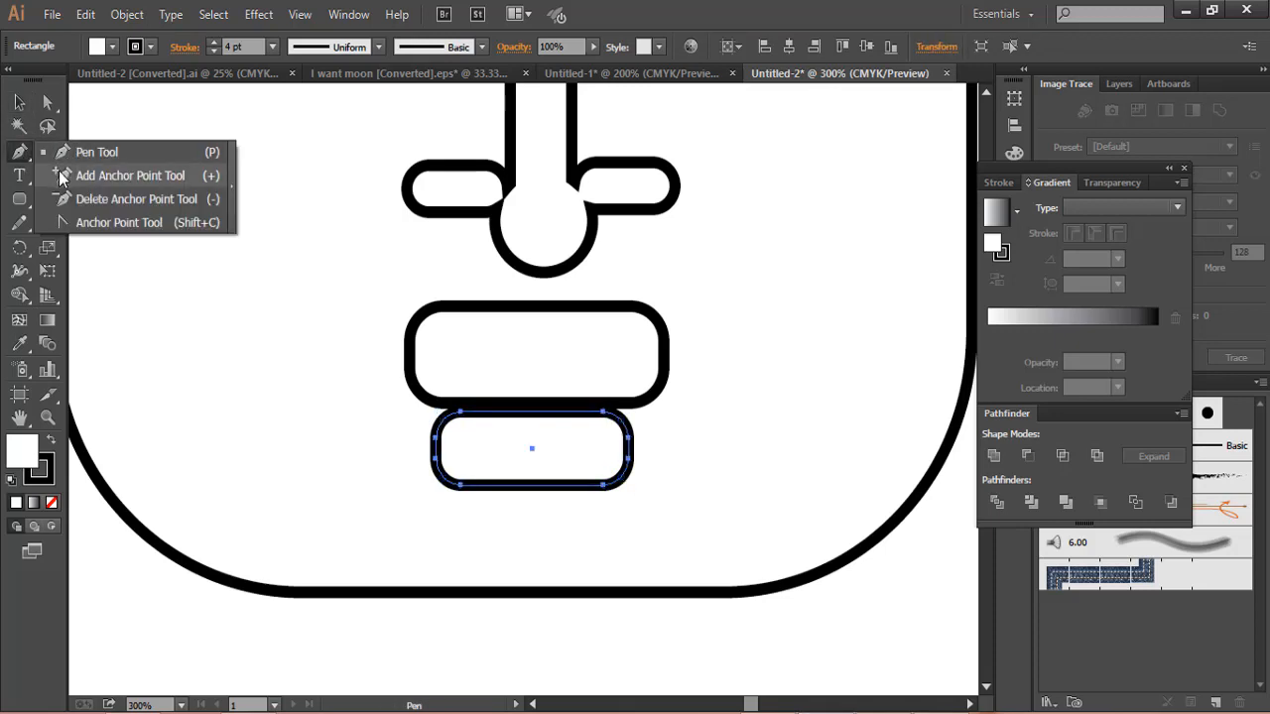
click(61, 177)
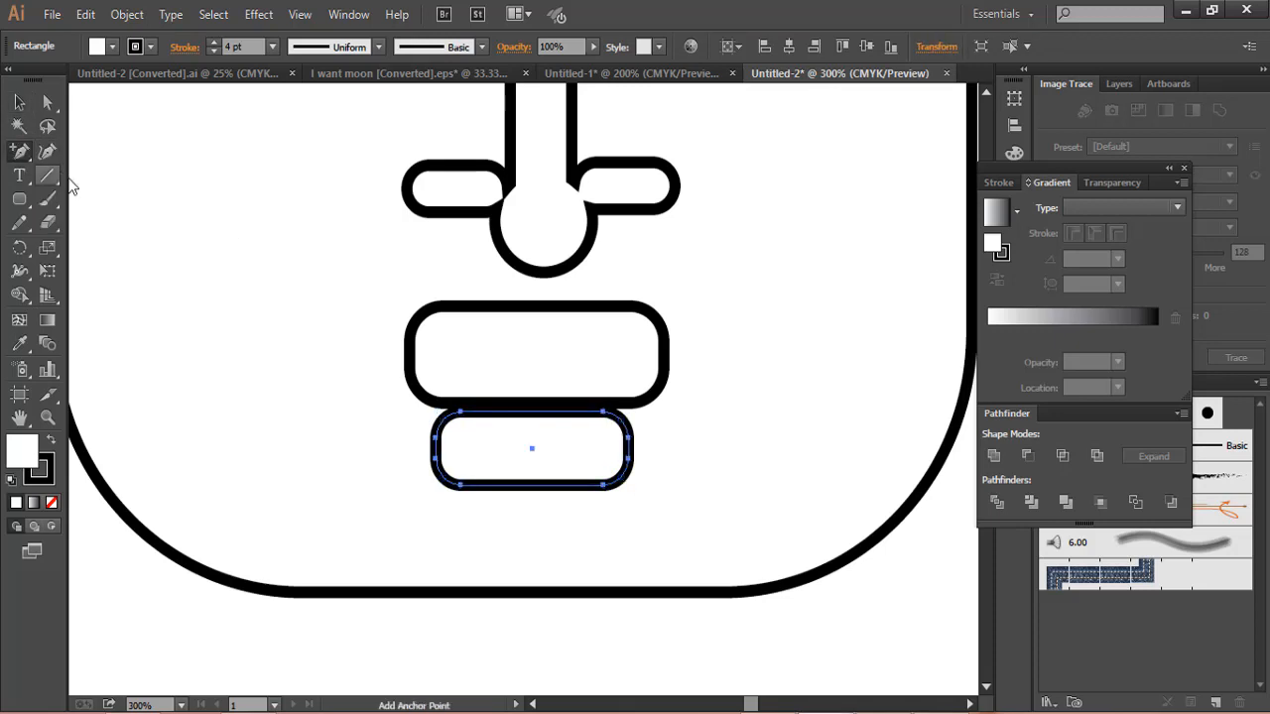
click(535, 485)
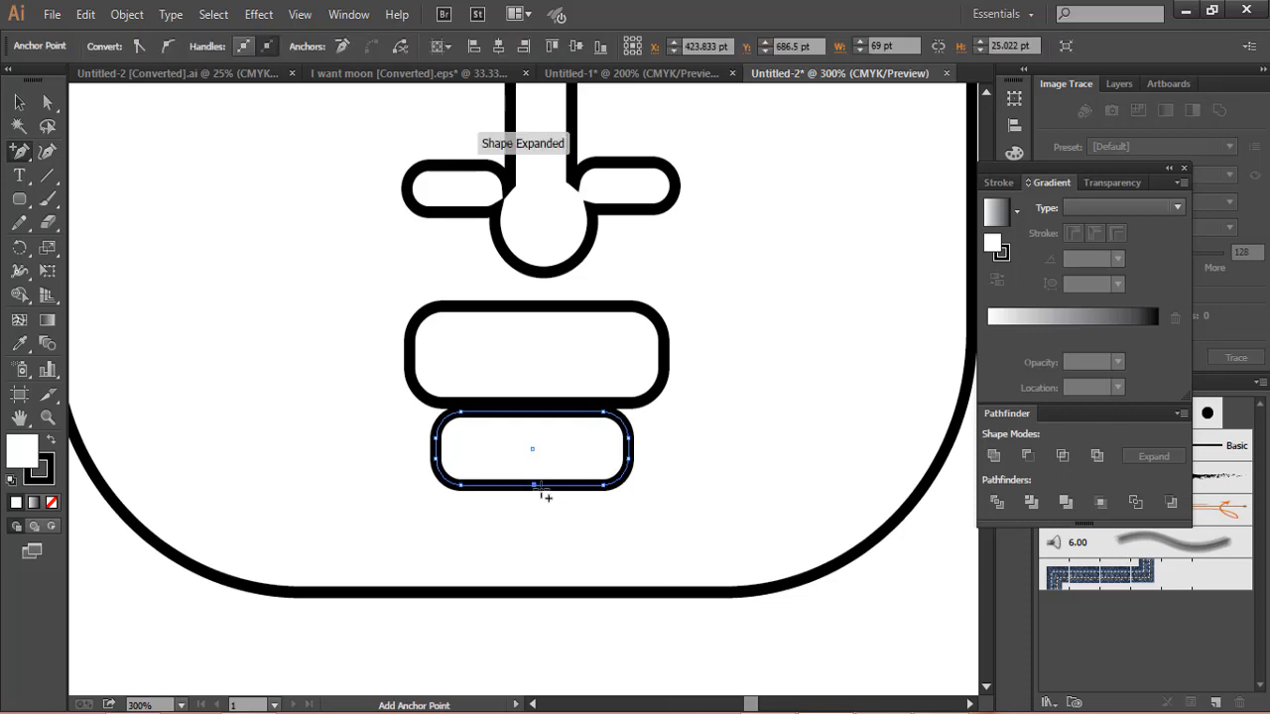
click(46, 151)
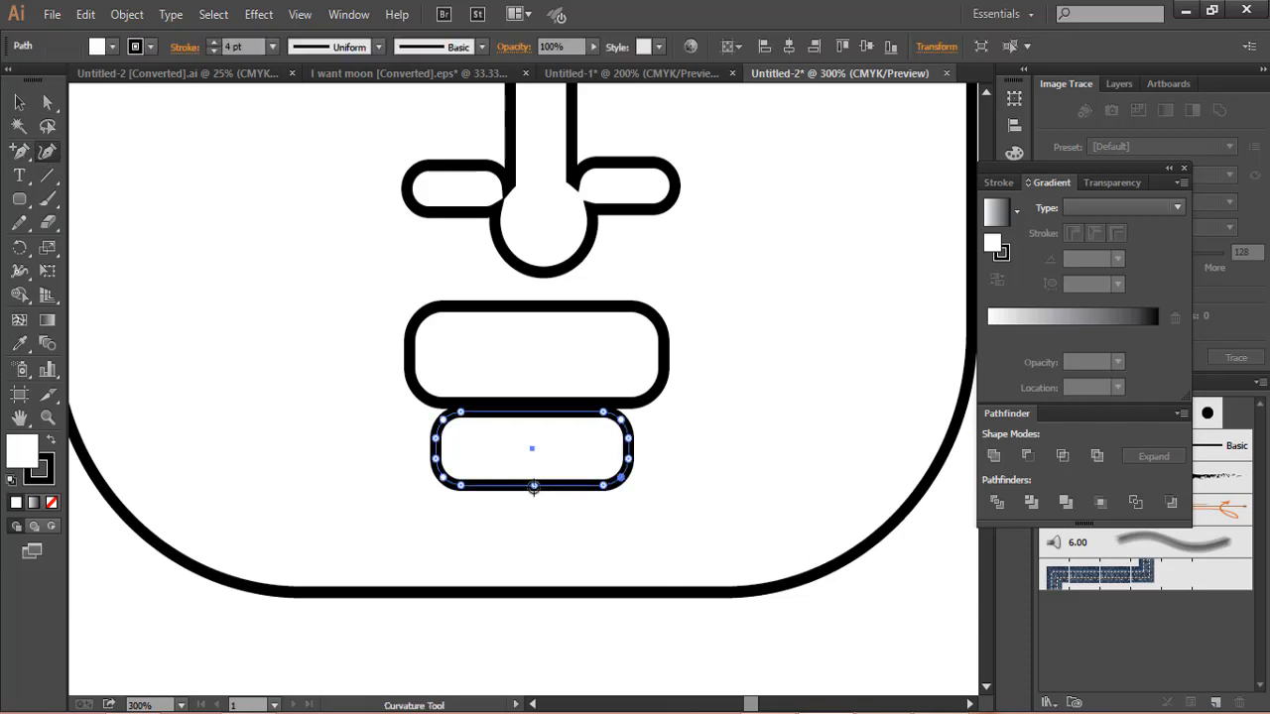
drag(534, 486, 535, 471)
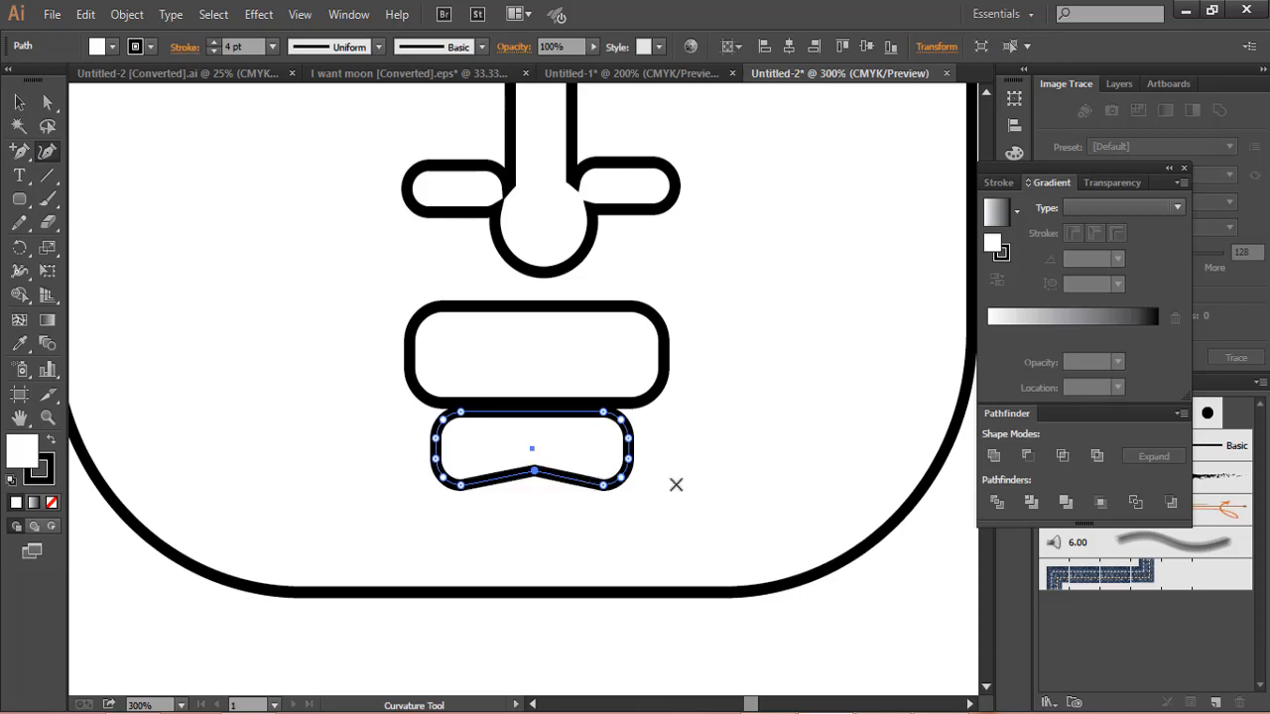
click(20, 102)
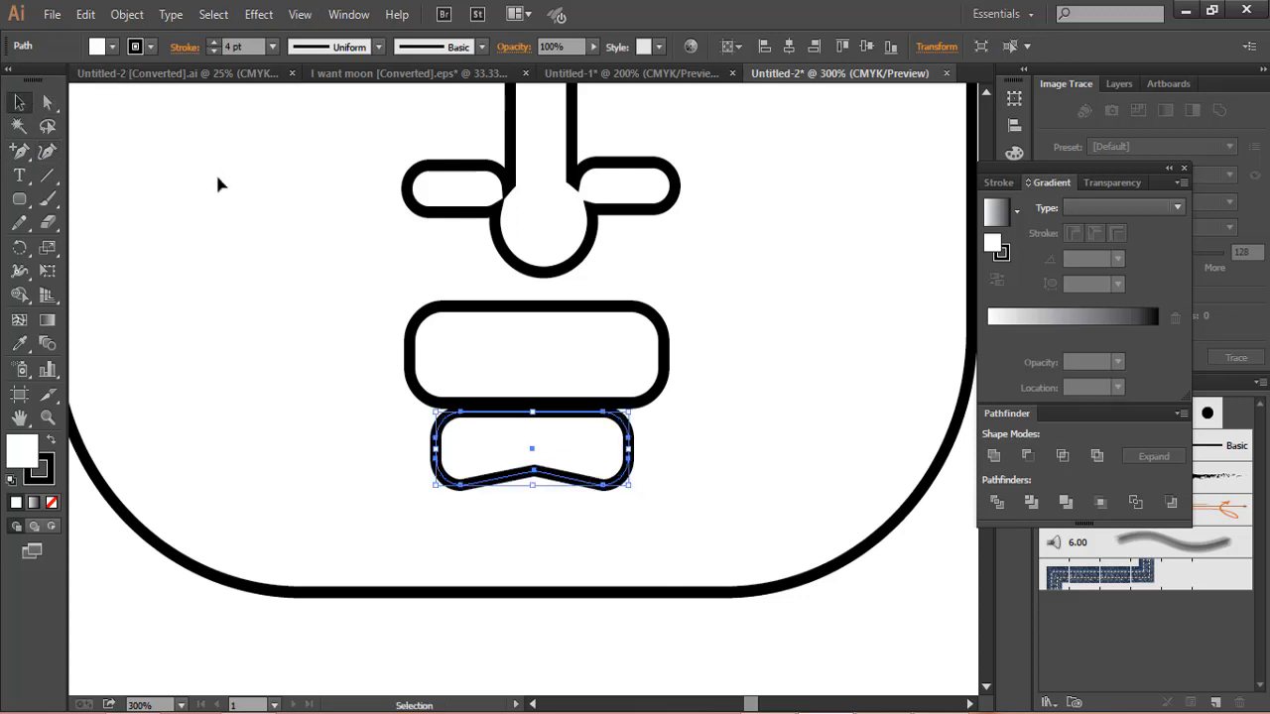
Try to add an anchor point at the middle of the upper lip's top edge
click(536, 445)
scroll(535, 446, up, 3)
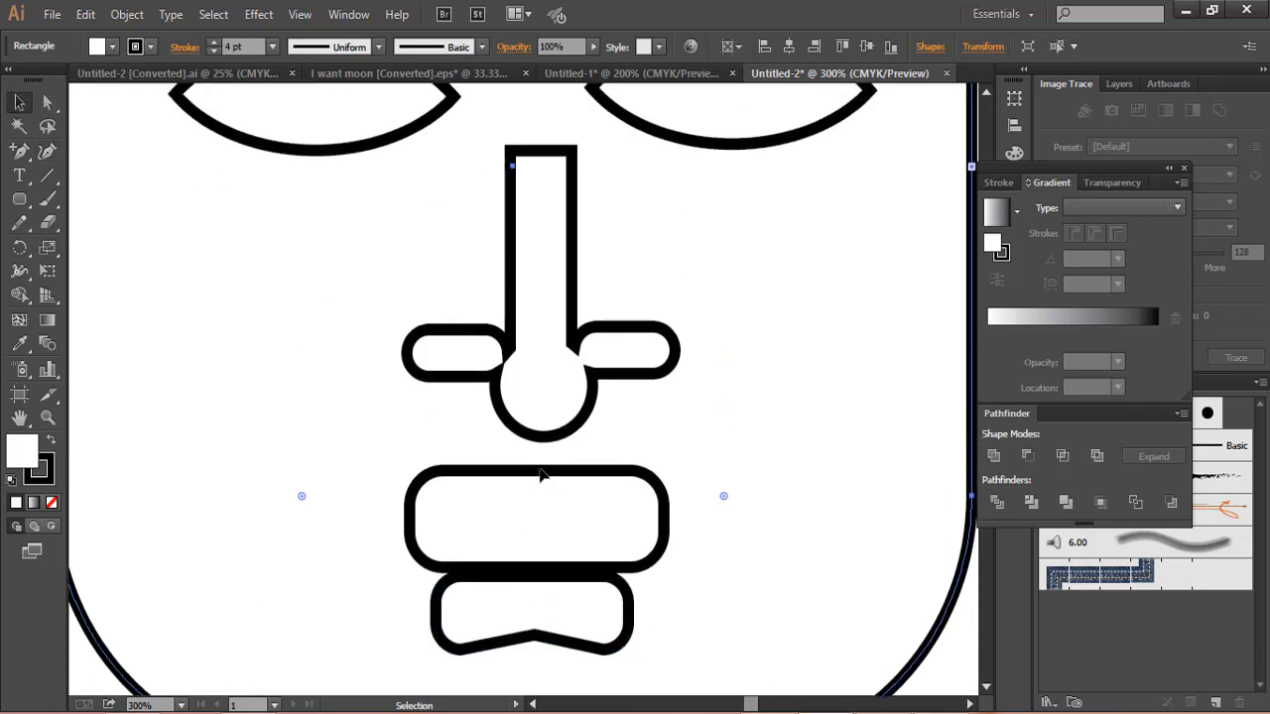
click(543, 476)
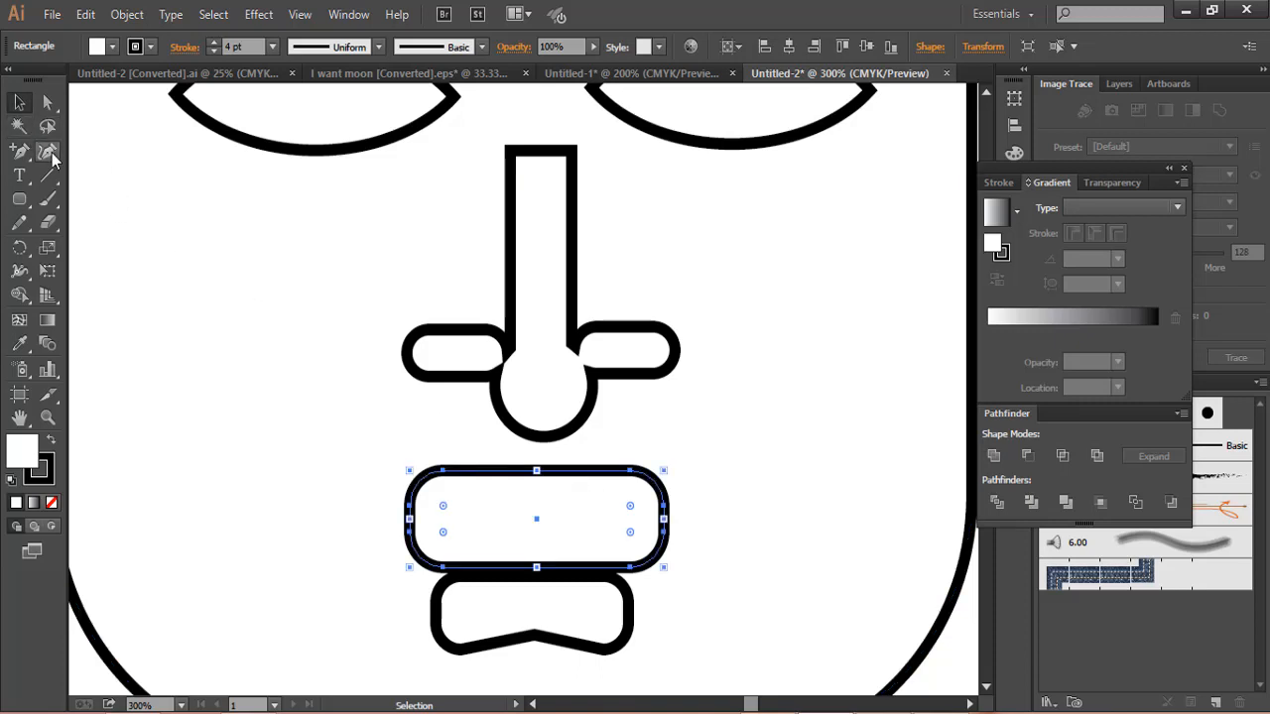
drag(20, 151, 93, 176)
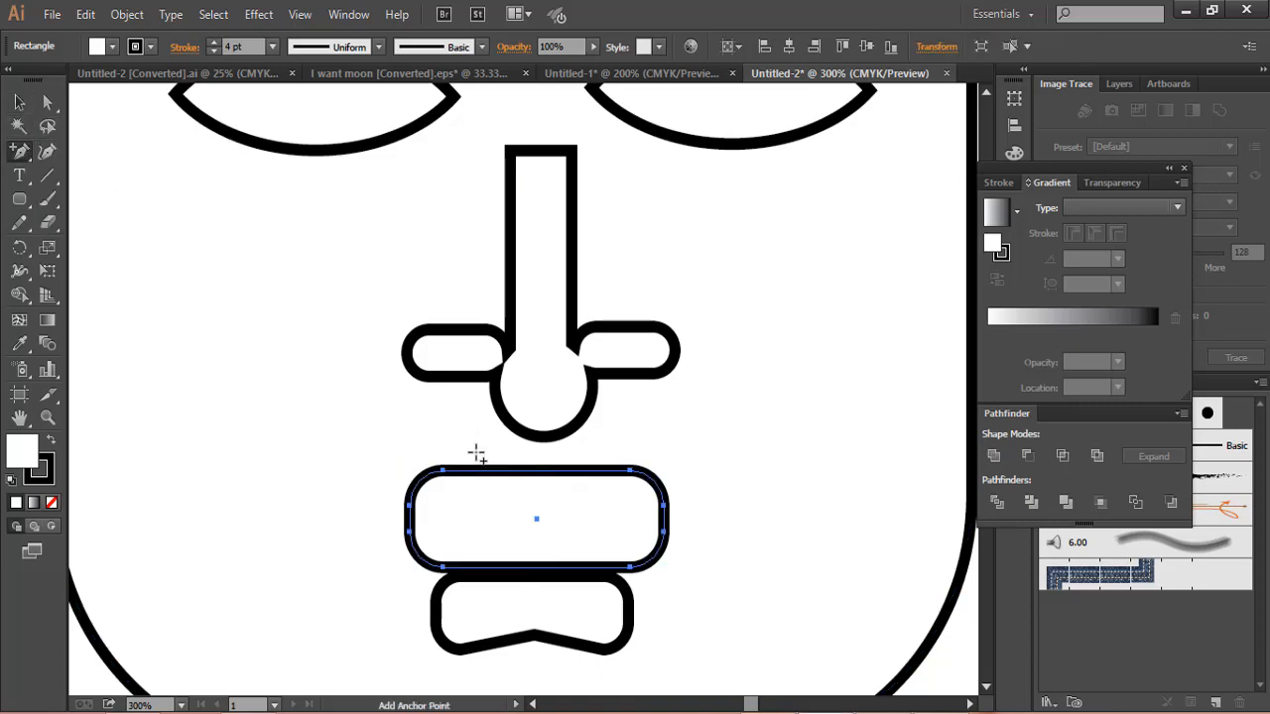
click(560, 483)
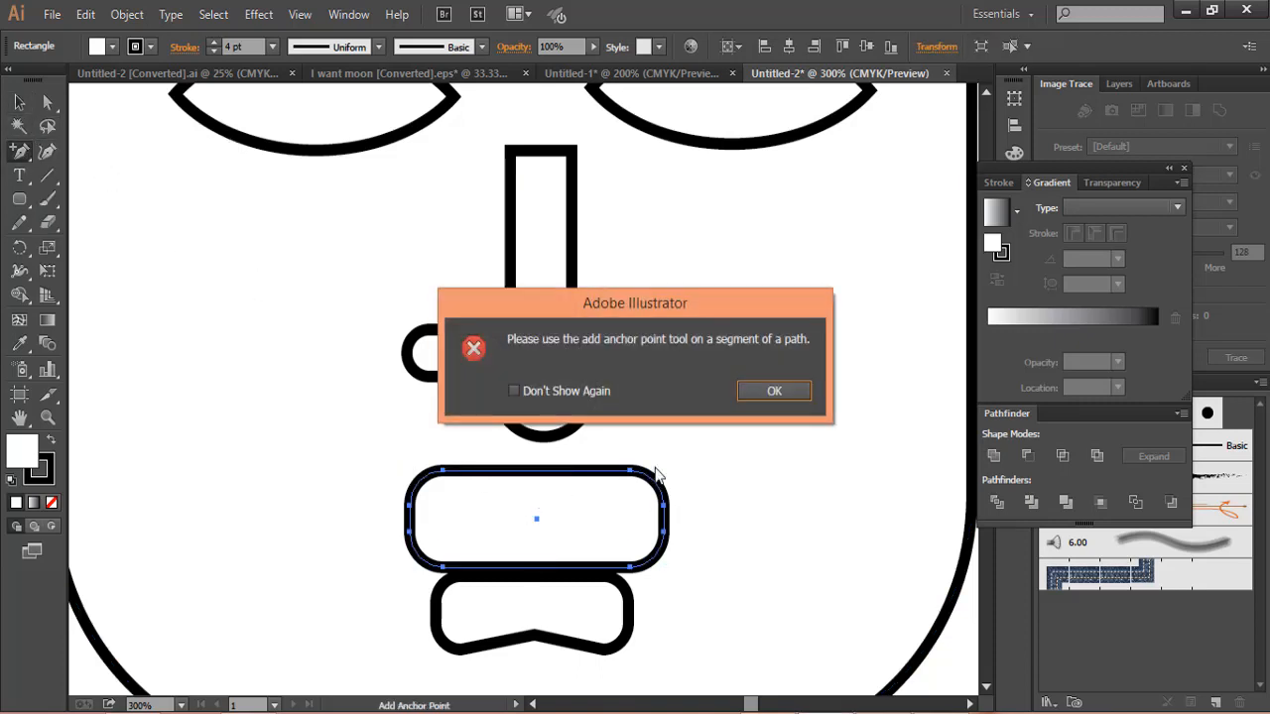
click(761, 392)
click(539, 474)
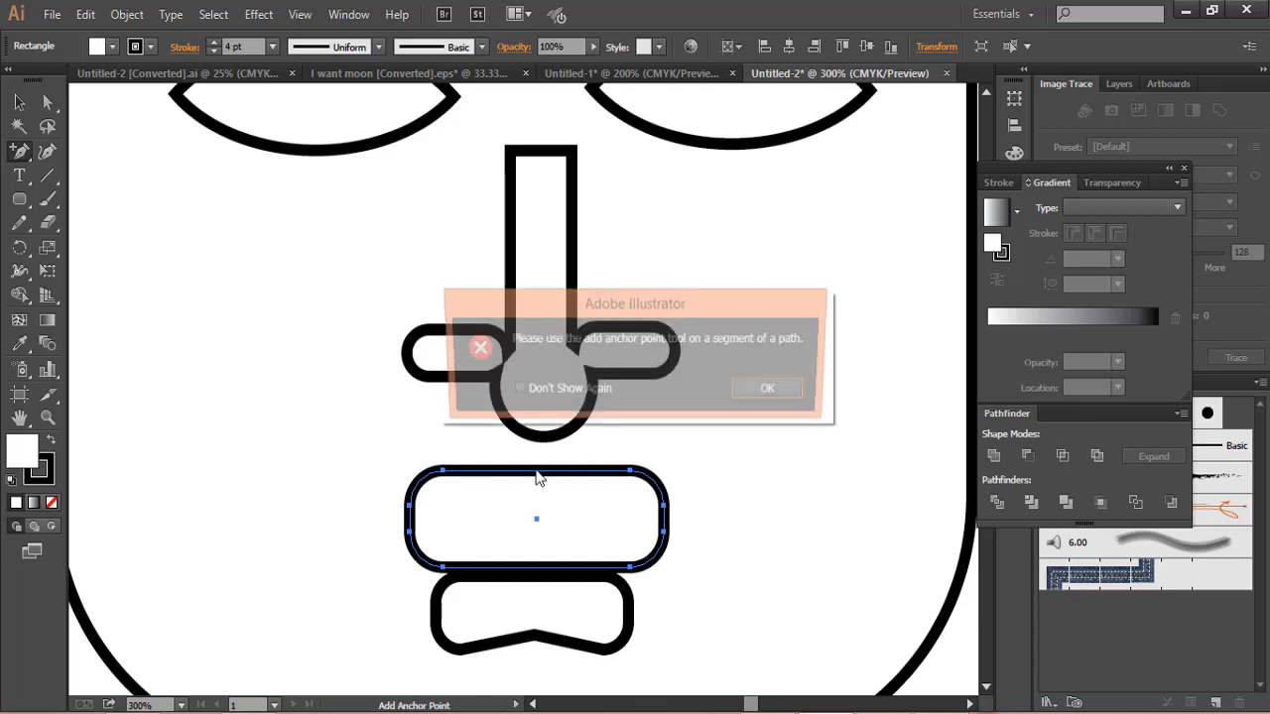
click(773, 391)
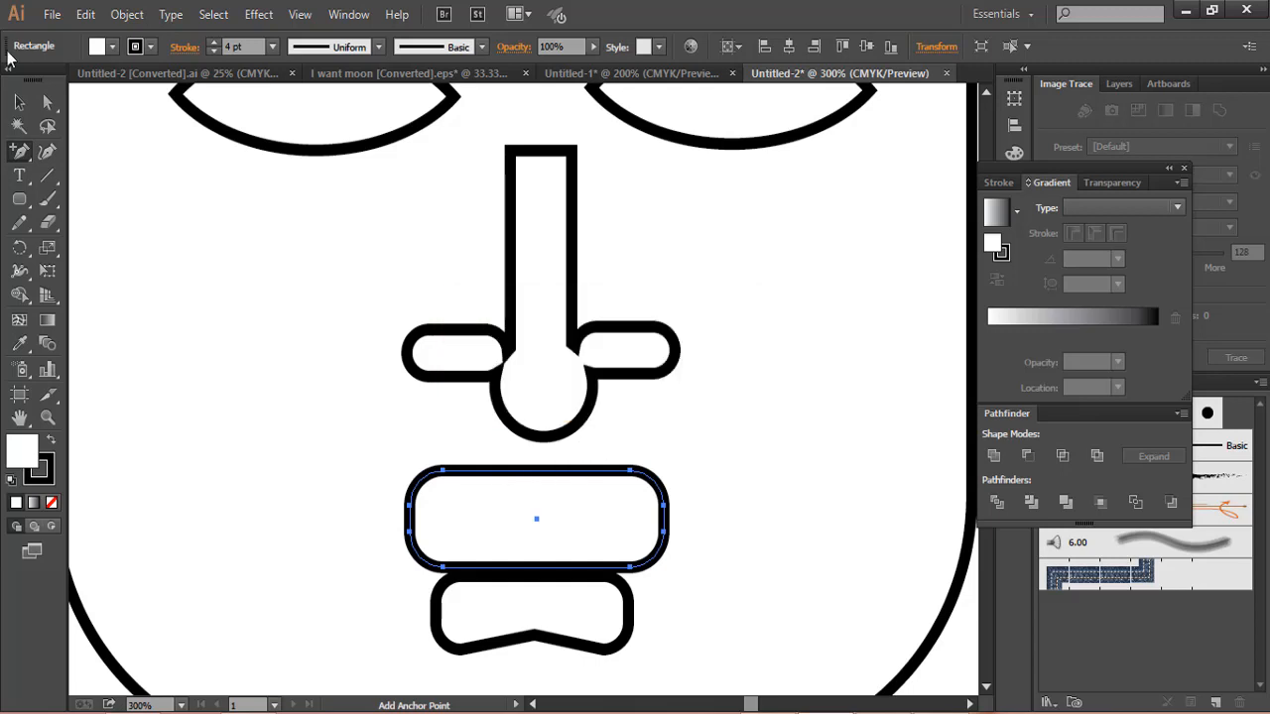
click(20, 102)
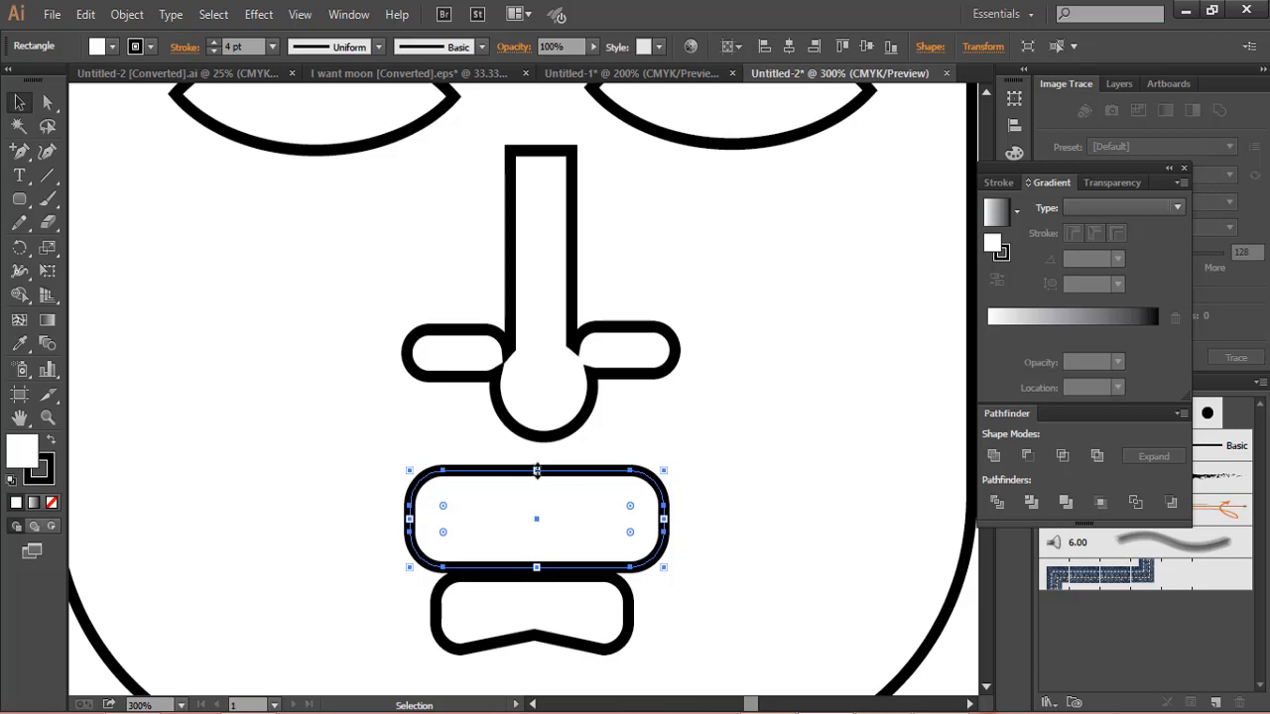
Add three anchor points along the upper lip's top edge, one at the middle and one on either side of it
click(20, 157)
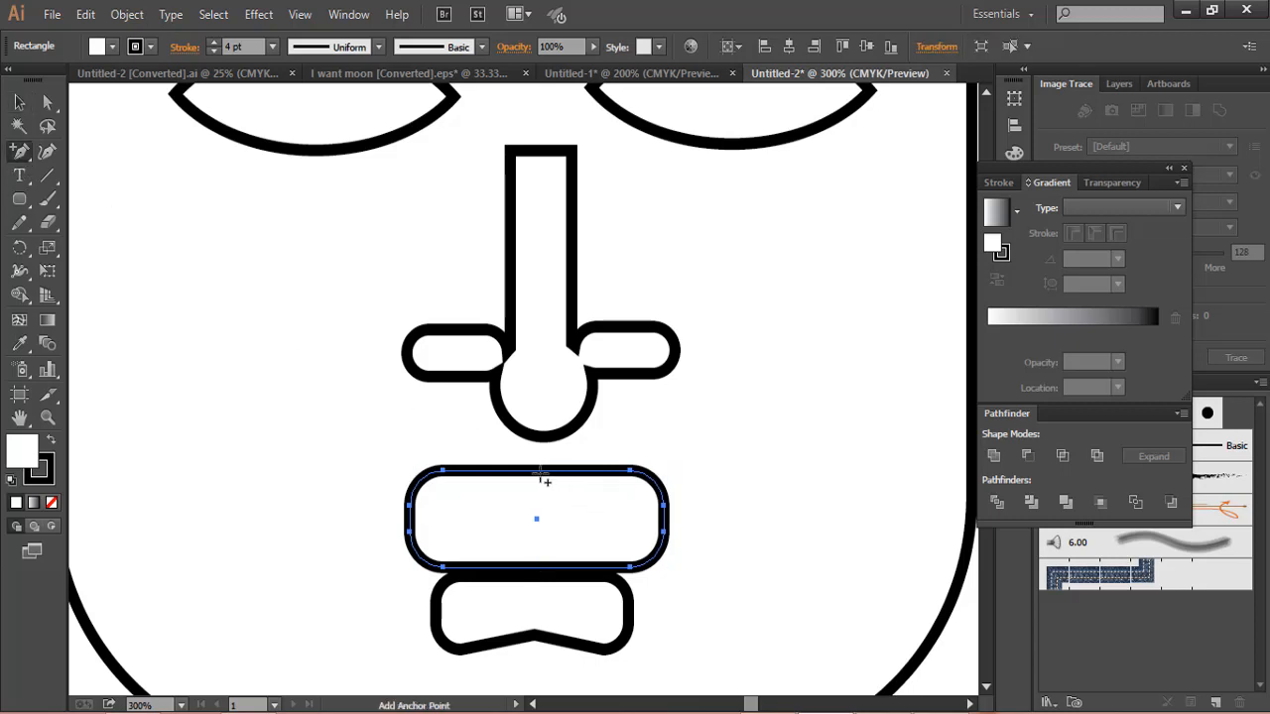
click(543, 474)
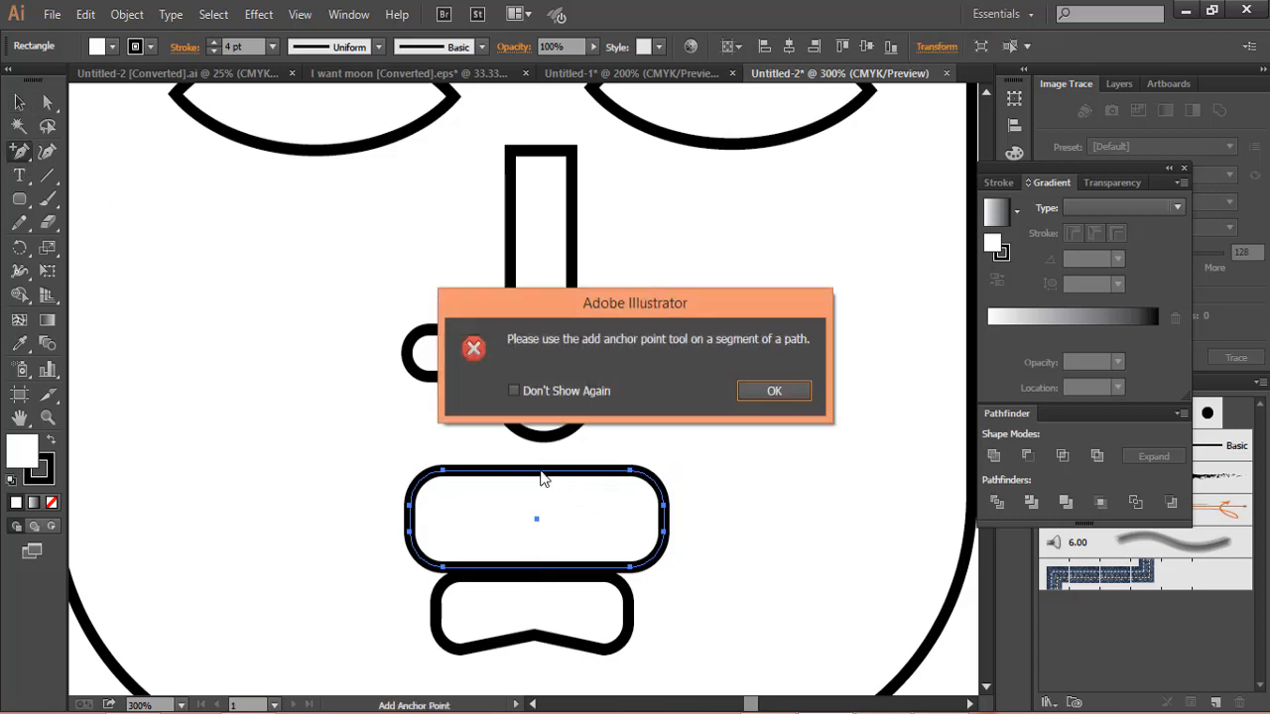
click(774, 392)
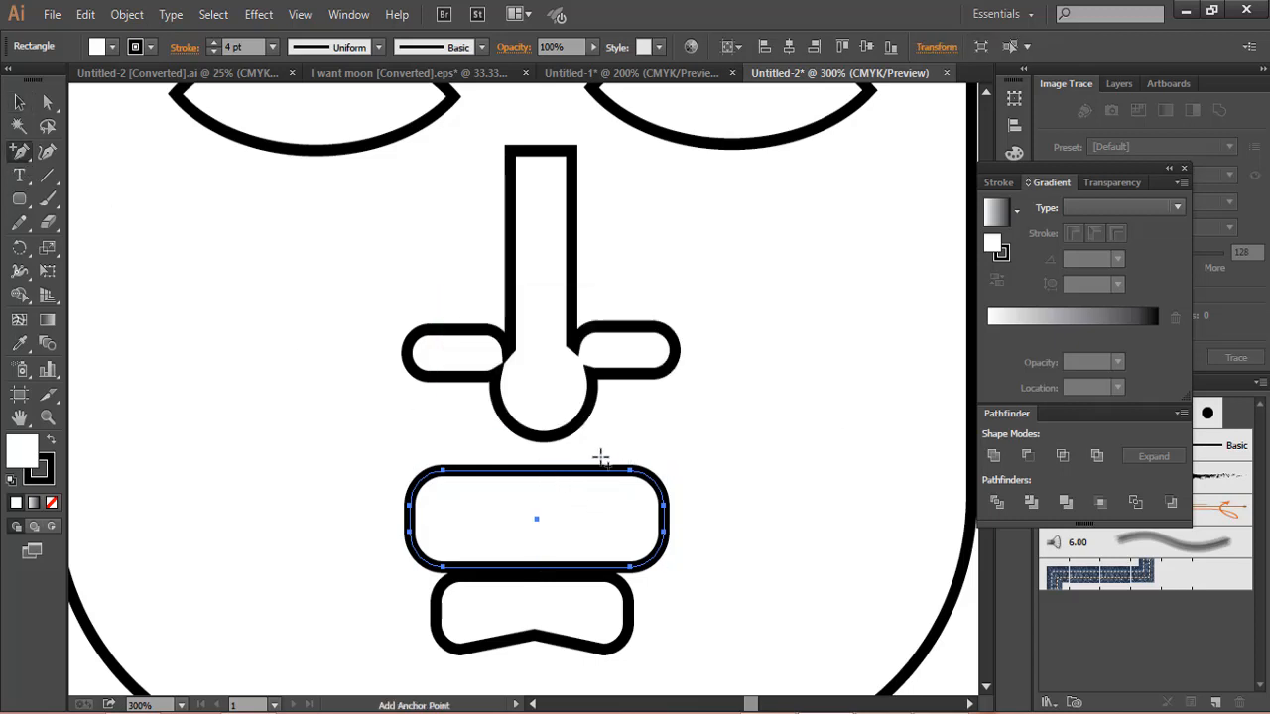
click(543, 475)
key(Return)
click(586, 472)
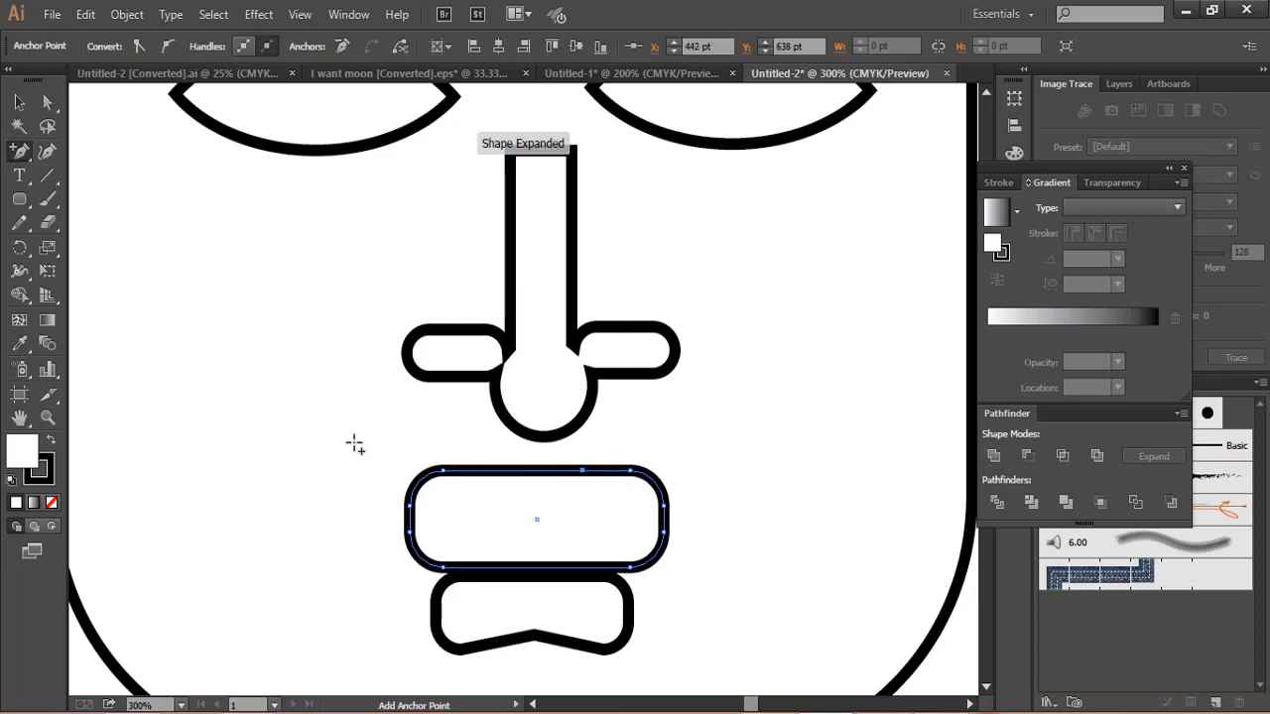
click(493, 471)
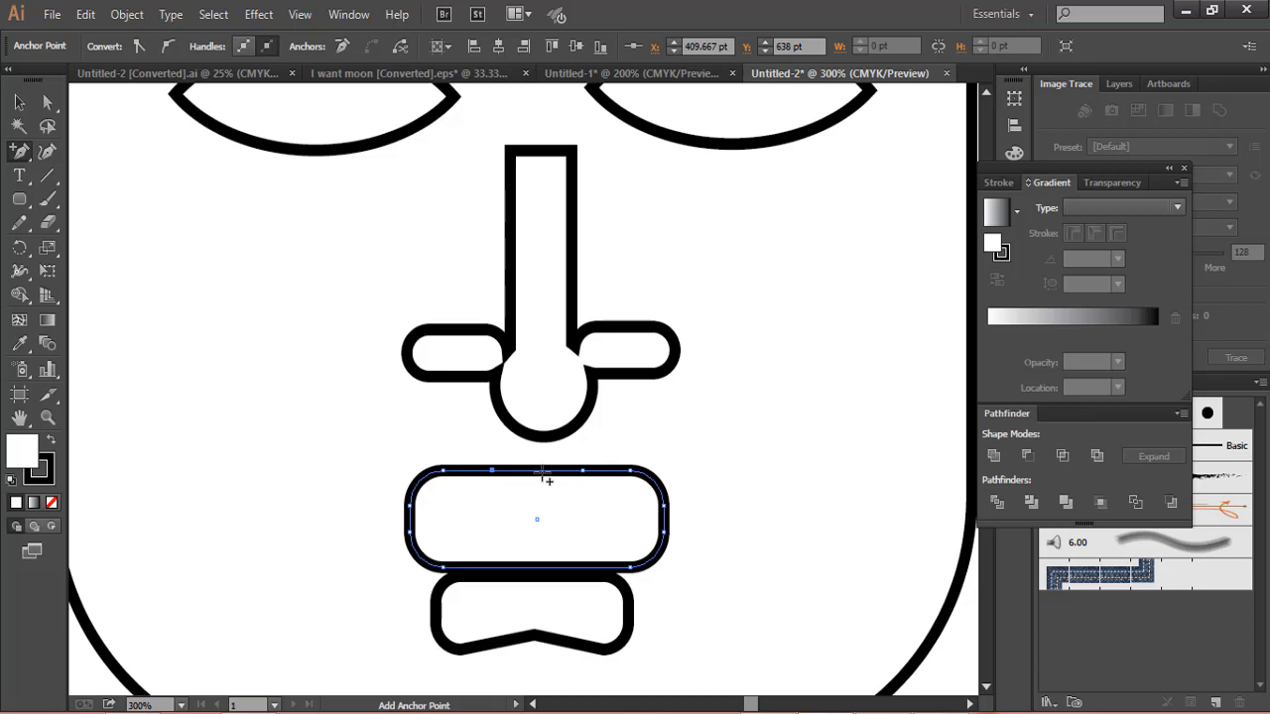
click(534, 471)
Pull the middle anchor point of the upper lip's top edge down into a shallow V-shaped notch with the Curvature Tool
click(46, 151)
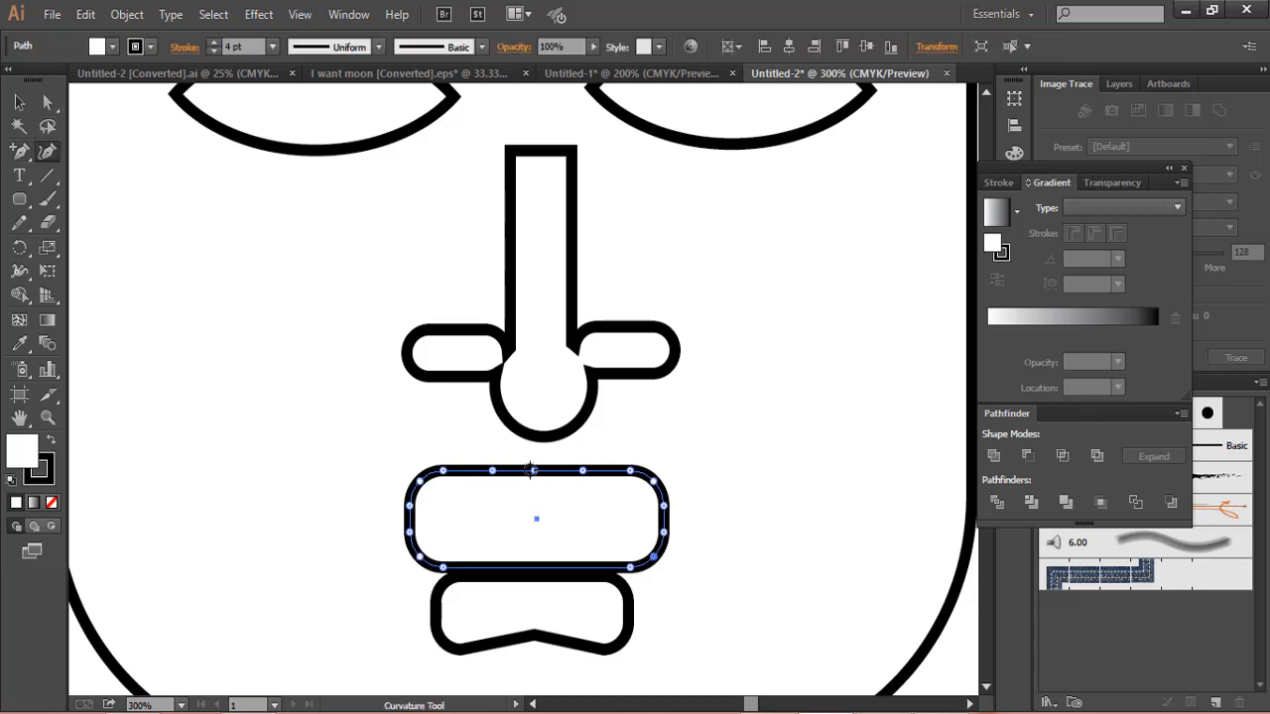
drag(534, 471, 535, 493)
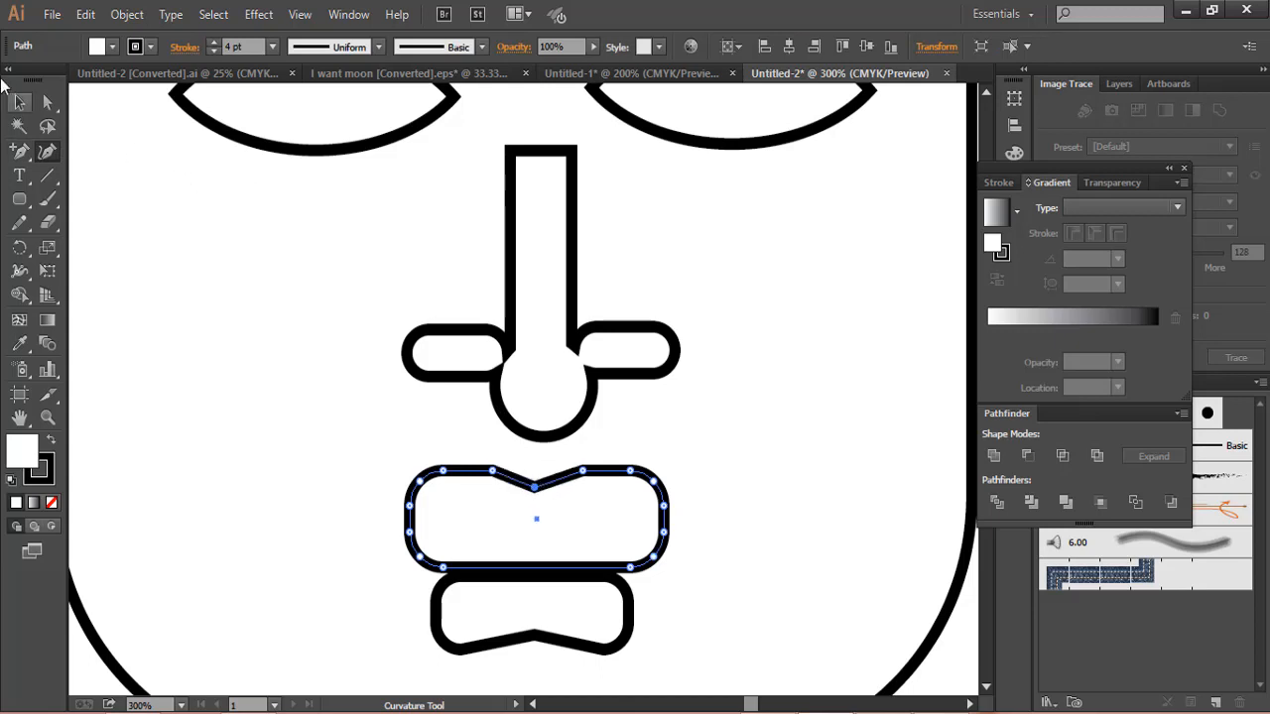
click(19, 102)
click(844, 375)
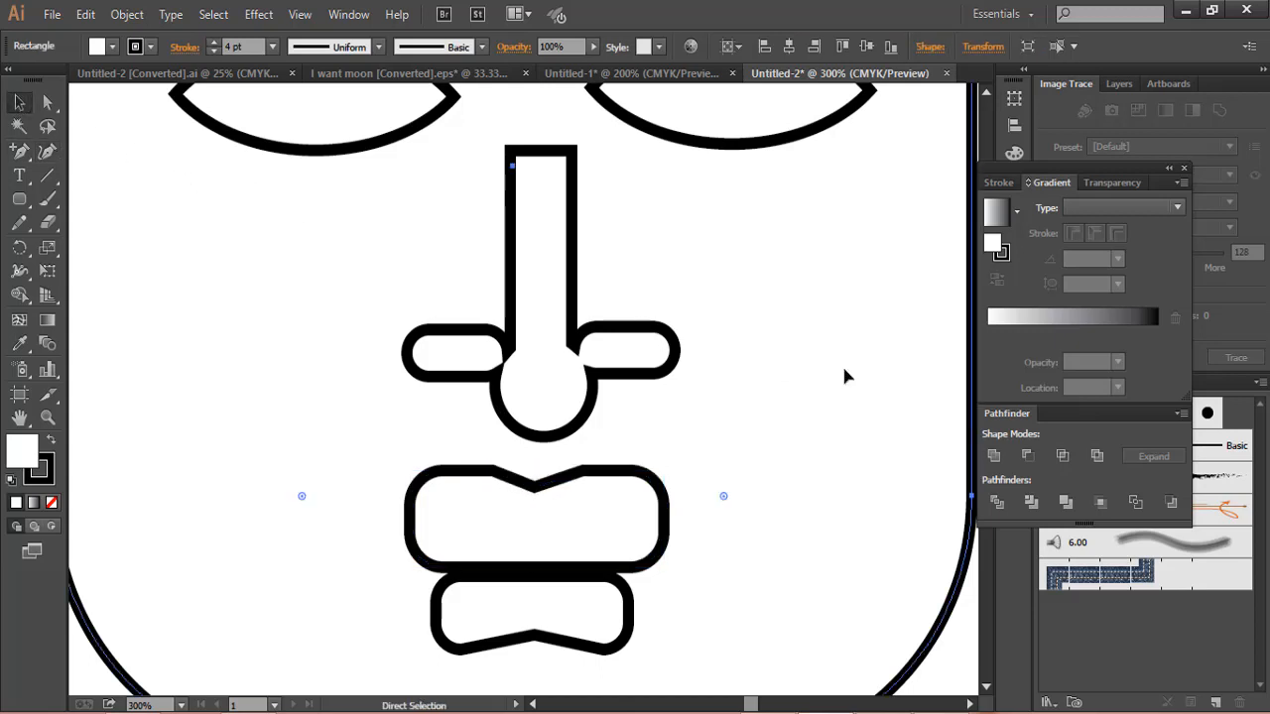
Nudge the face outline slightly down and move the two eyes a little farther apart
key(ctrl+minus)
key(ctrl+minus)
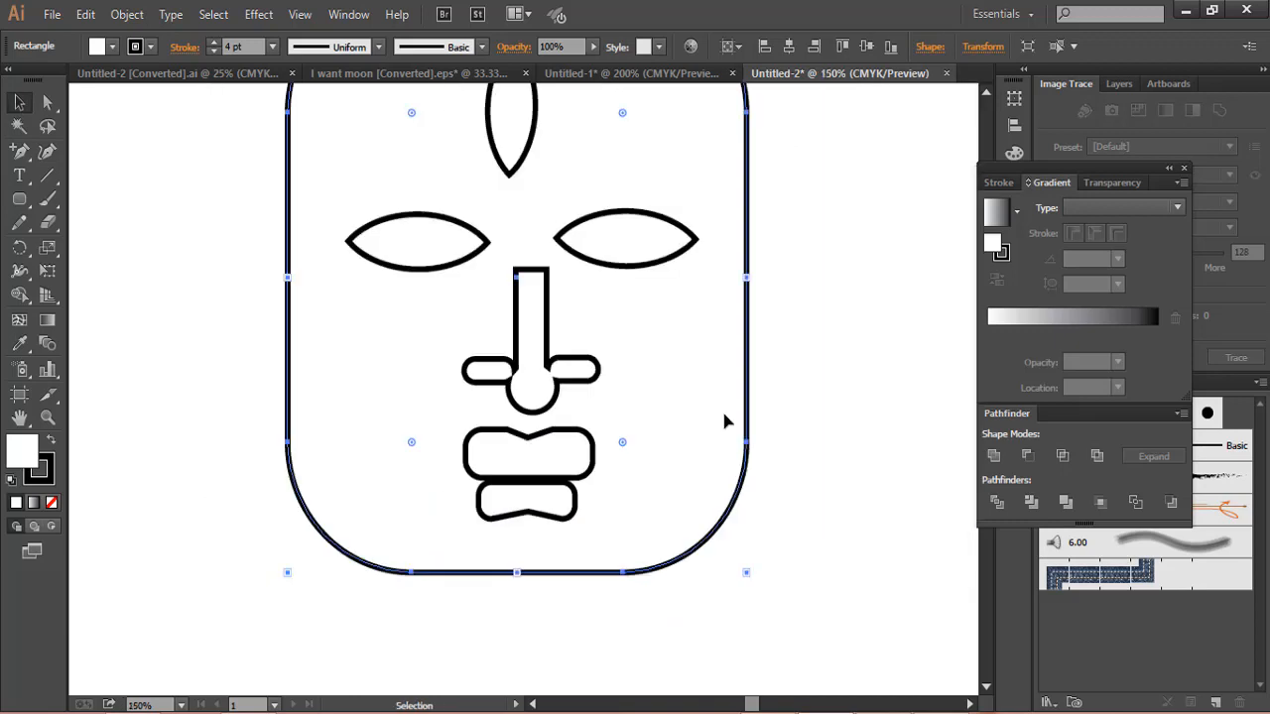
scroll(736, 421, up, 2)
scroll(736, 420, down, 2)
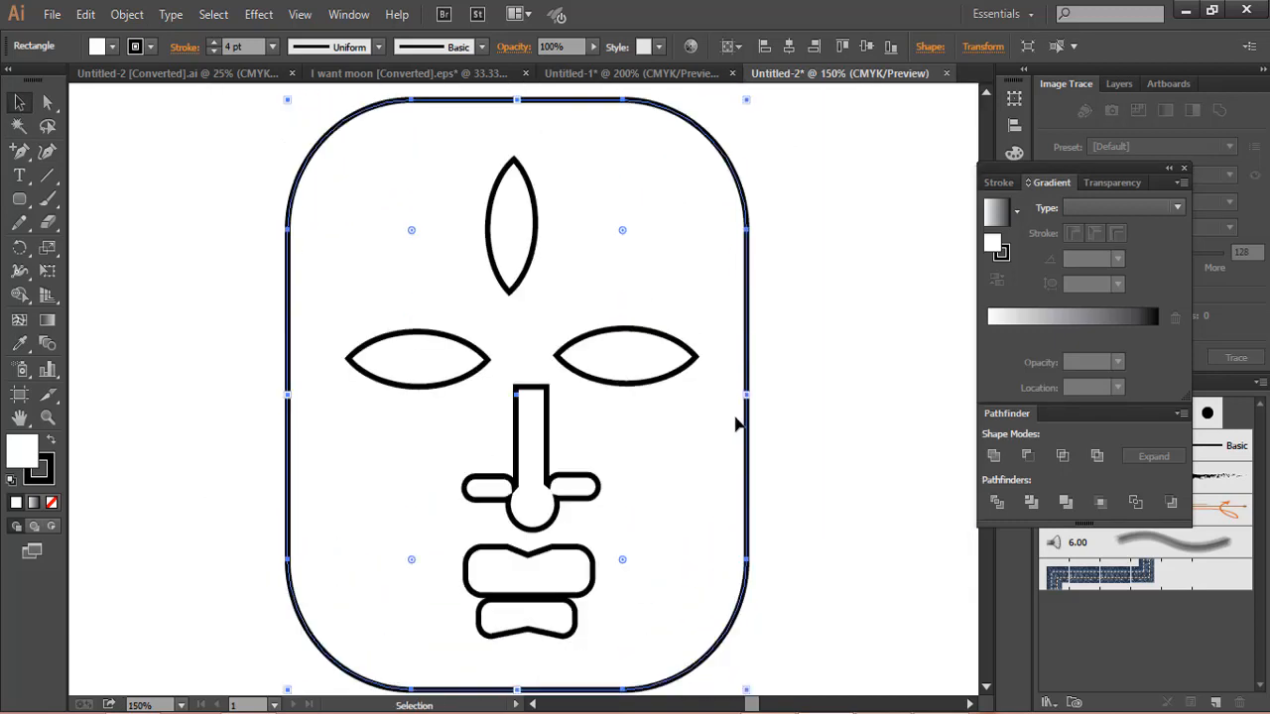
click(809, 402)
key(ctrl+minus)
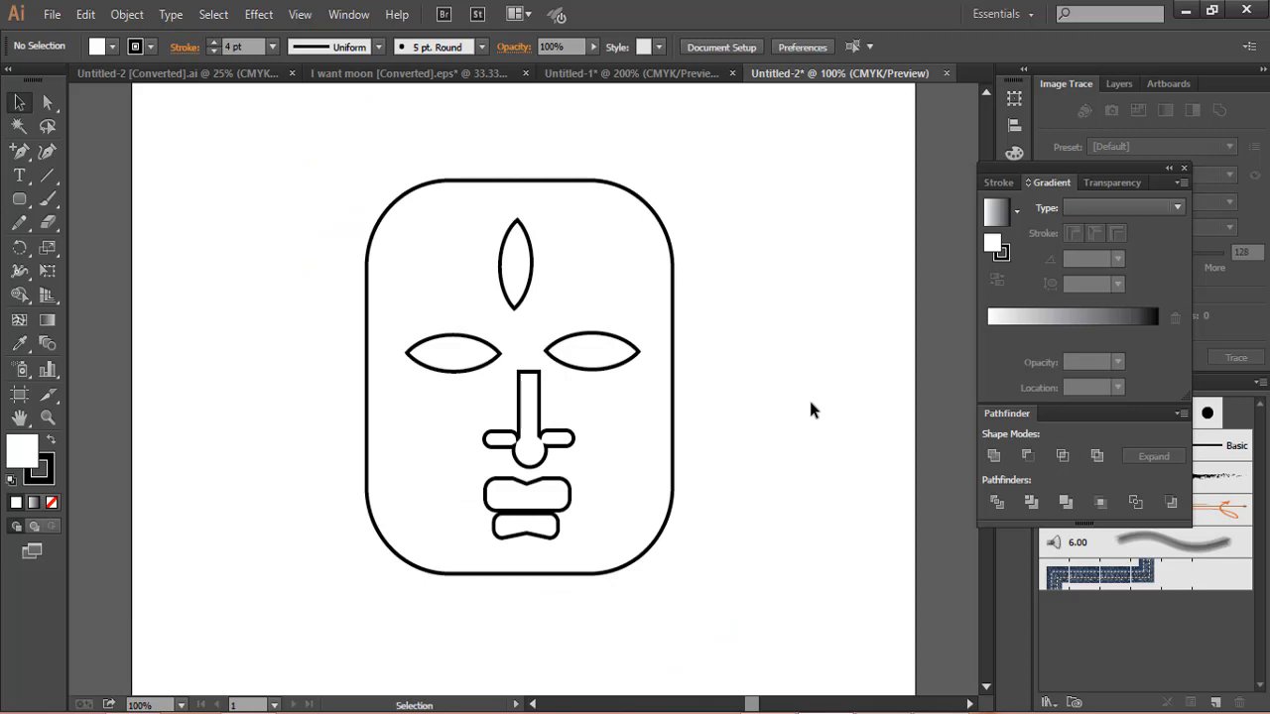
mouse_move(493, 249)
mouse_down()
mouse_move(498, 262)
mouse_move(490, 238)
mouse_up()
click(749, 310)
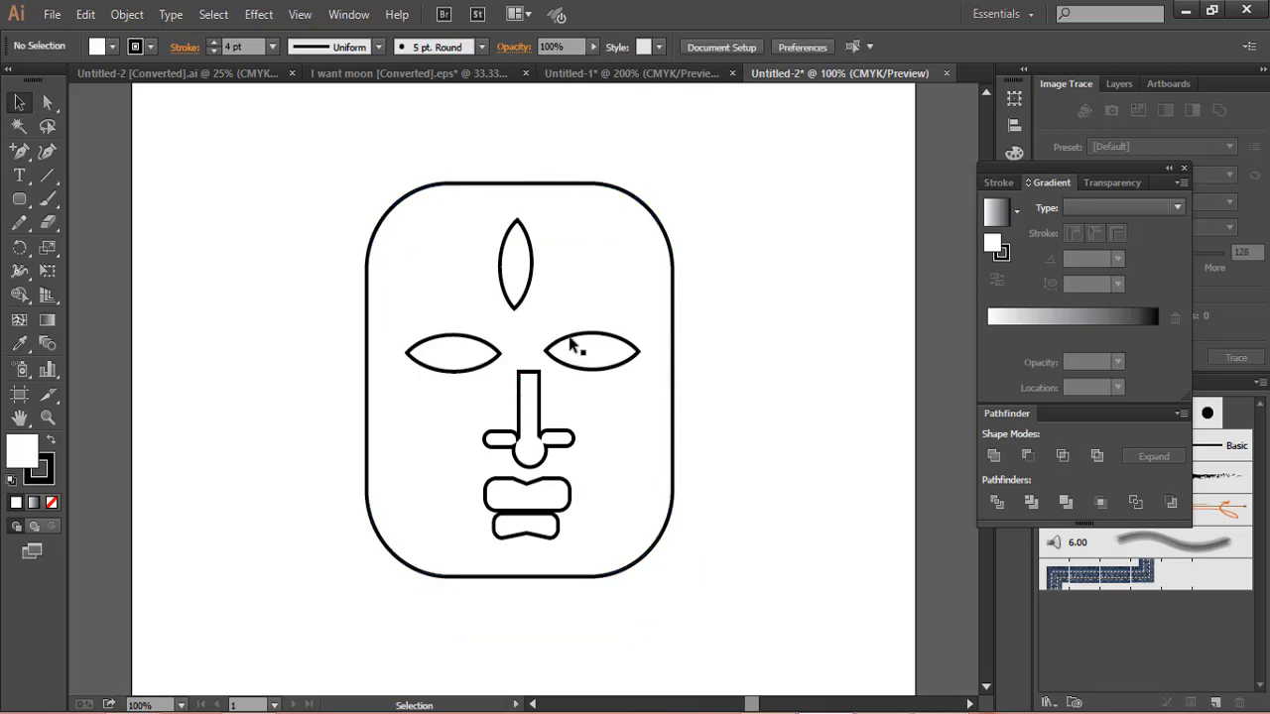
drag(576, 343, 583, 343)
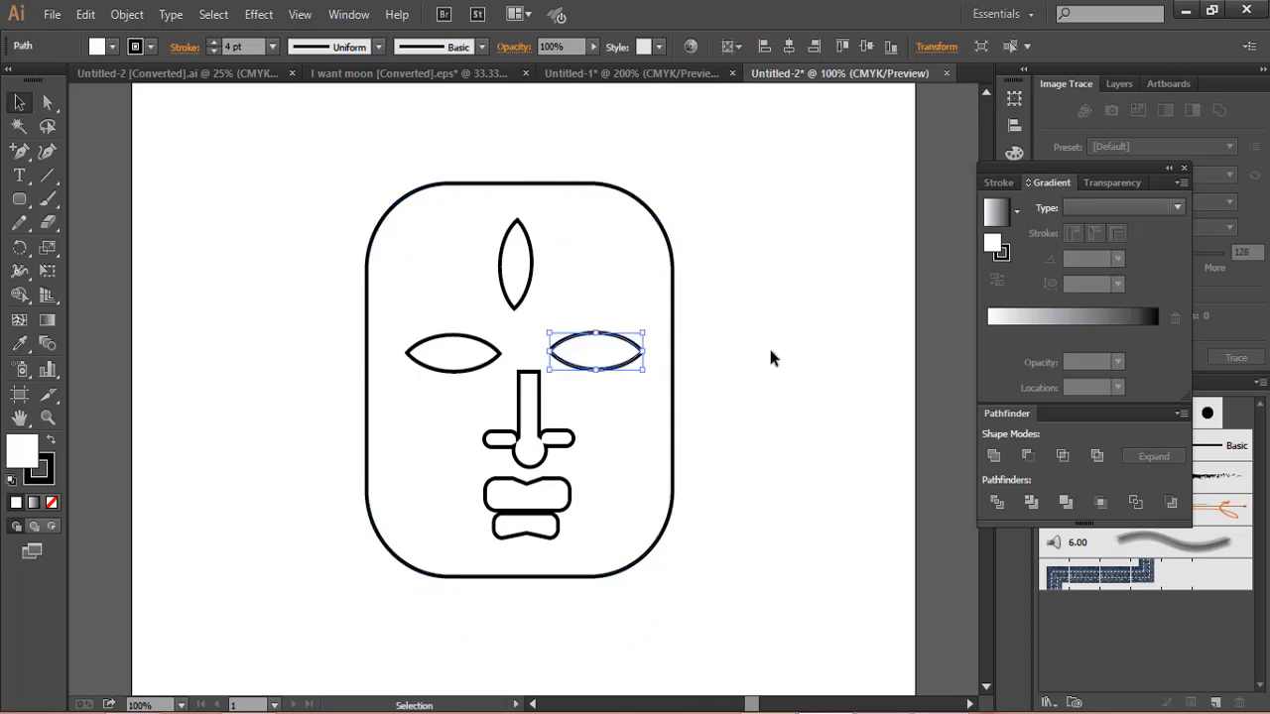
click(770, 357)
drag(469, 339, 467, 341)
Shift the face outline slightly sideways so that it frames the facial features evenly
click(483, 230)
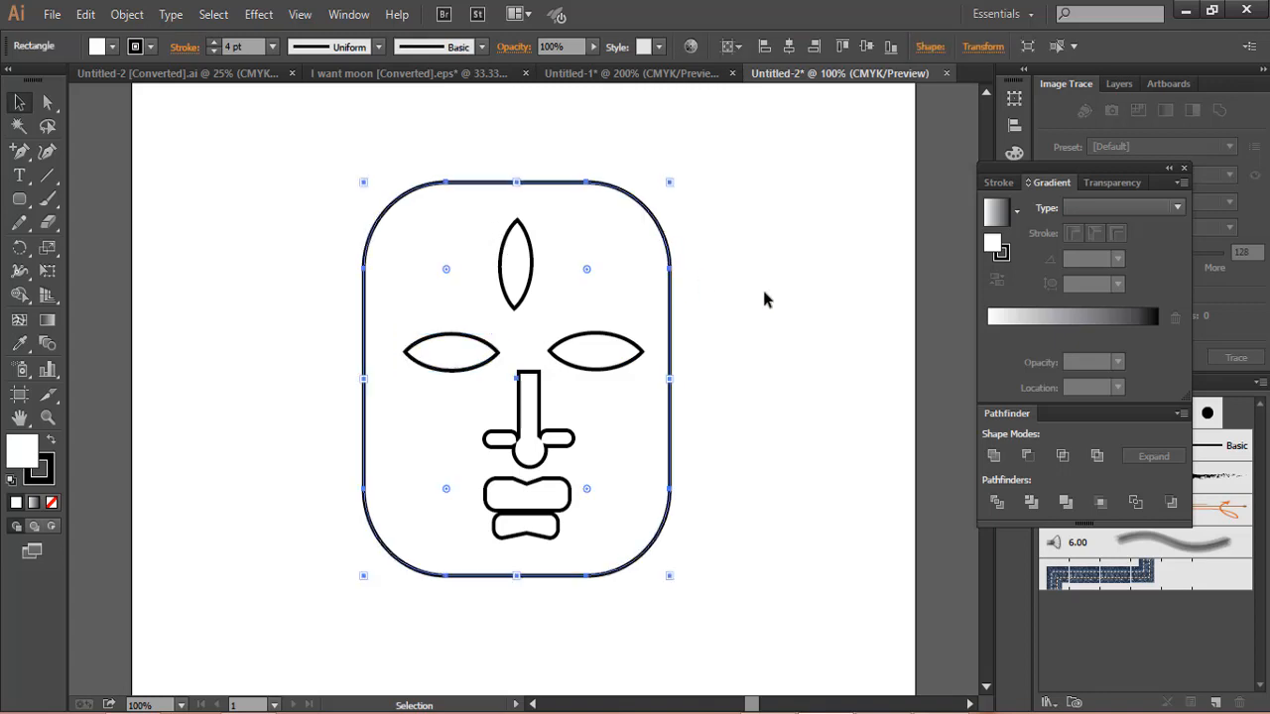
click(728, 323)
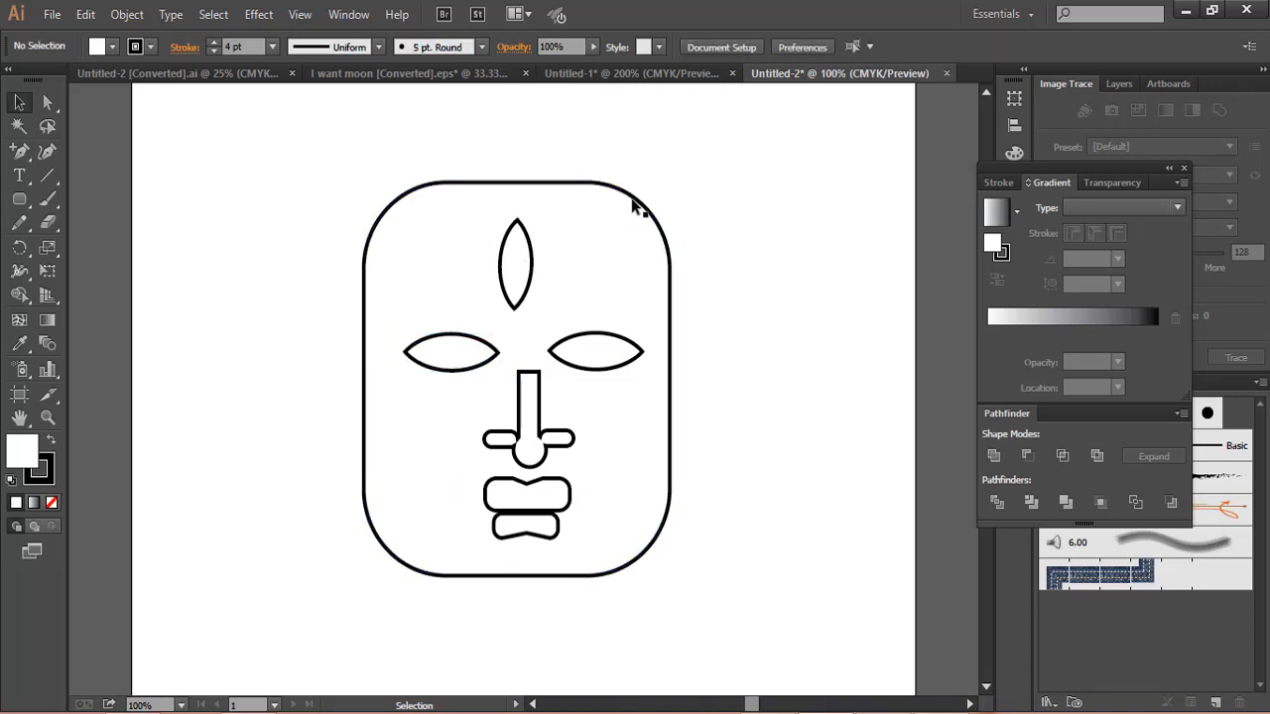
drag(635, 205, 640, 207)
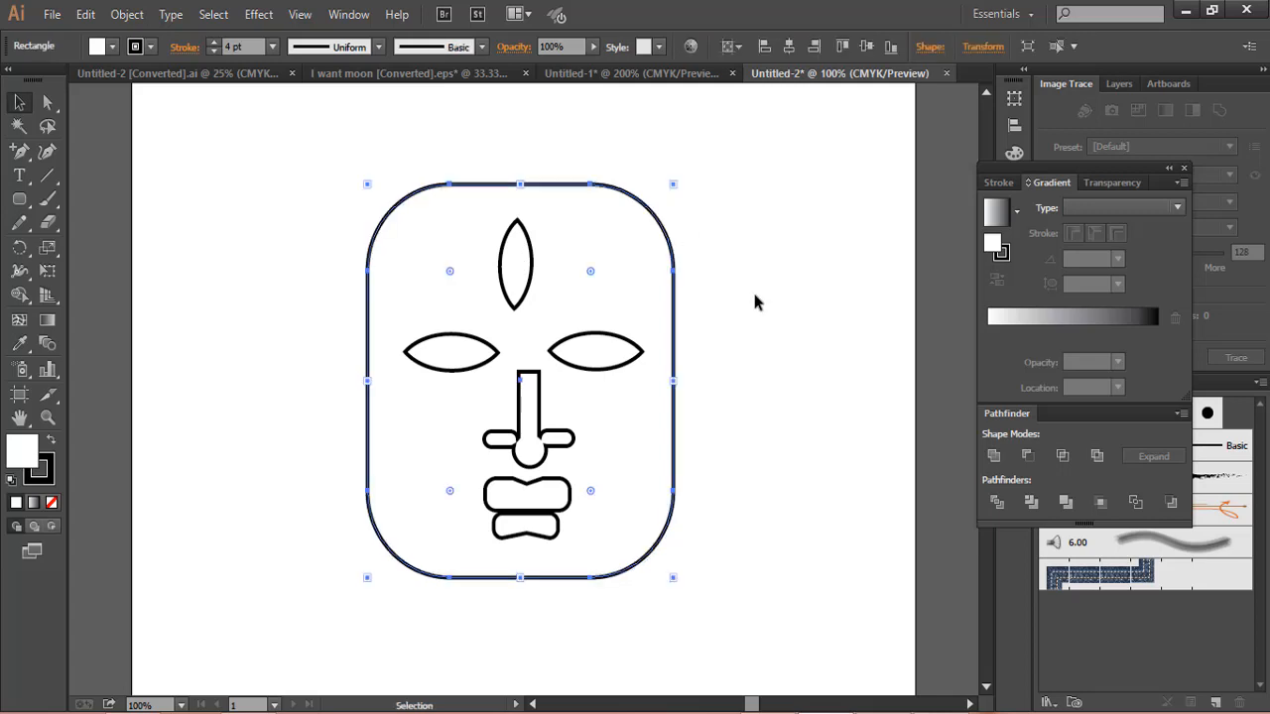
click(752, 301)
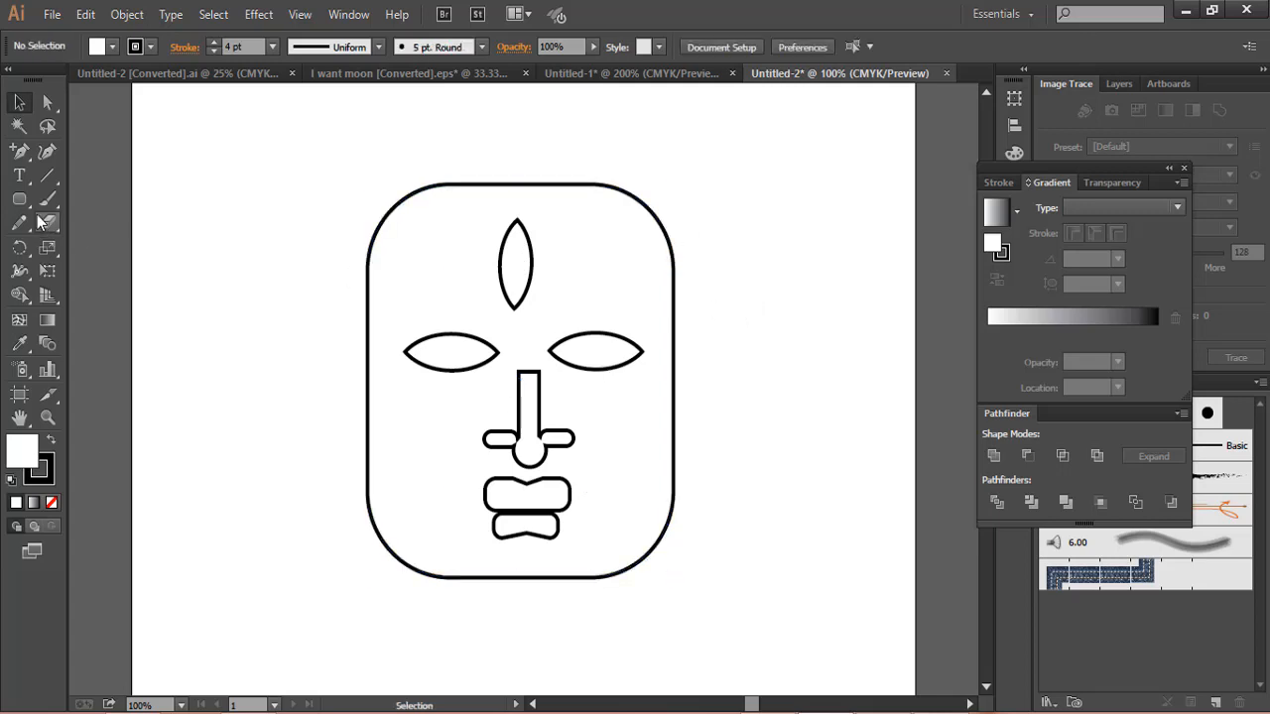
Draw a small circle beside the face with the Ellipse tool and swap its colors to a black fill with white stroke
drag(19, 199, 90, 242)
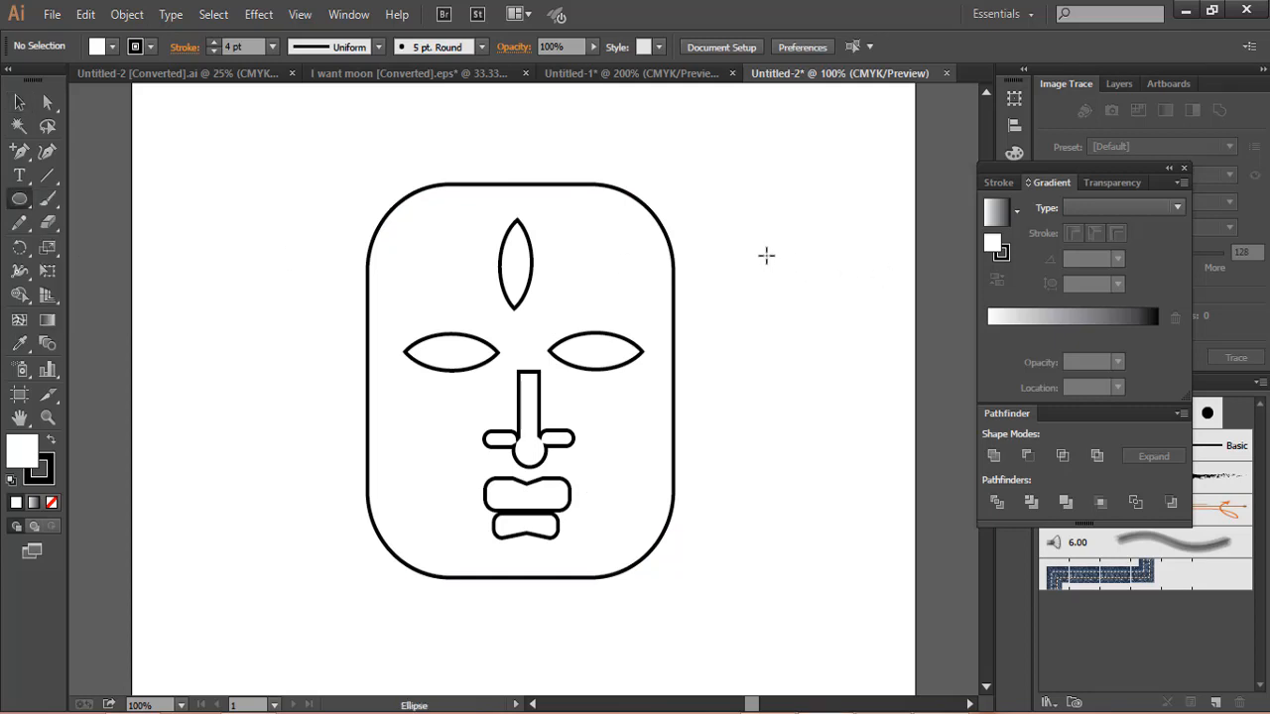
drag(766, 253, 817, 303)
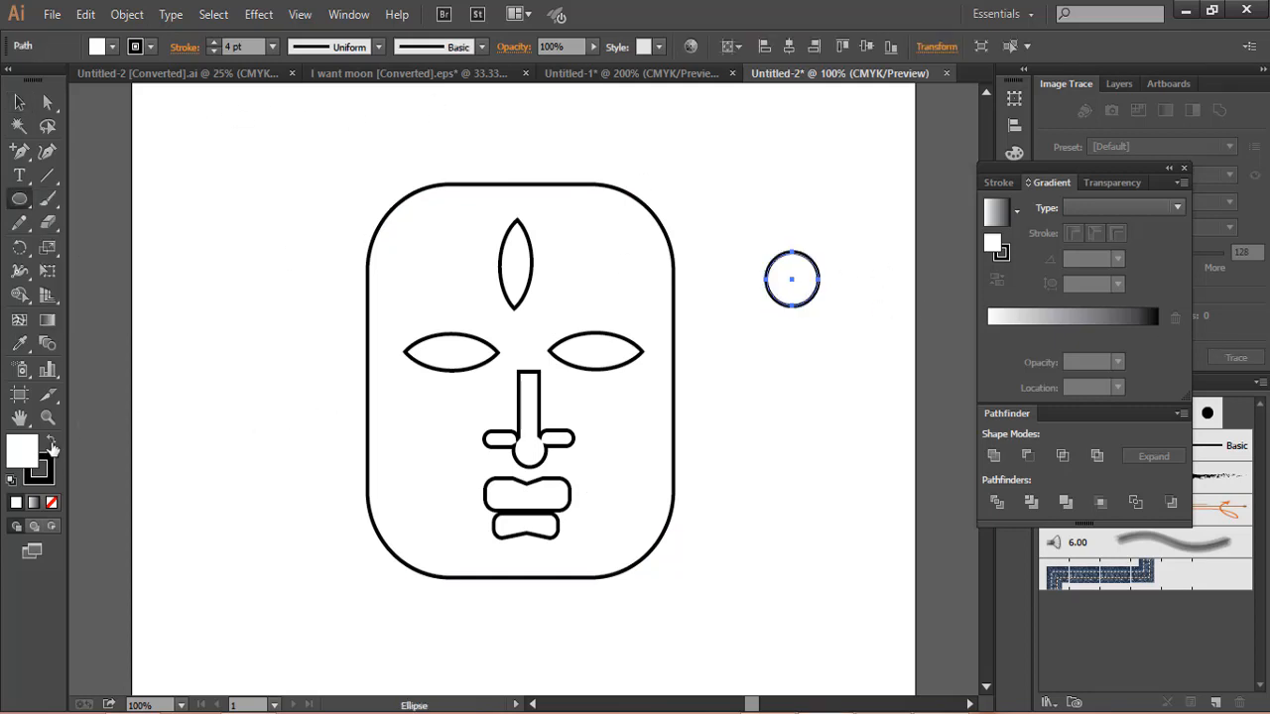
click(50, 443)
click(18, 102)
click(646, 295)
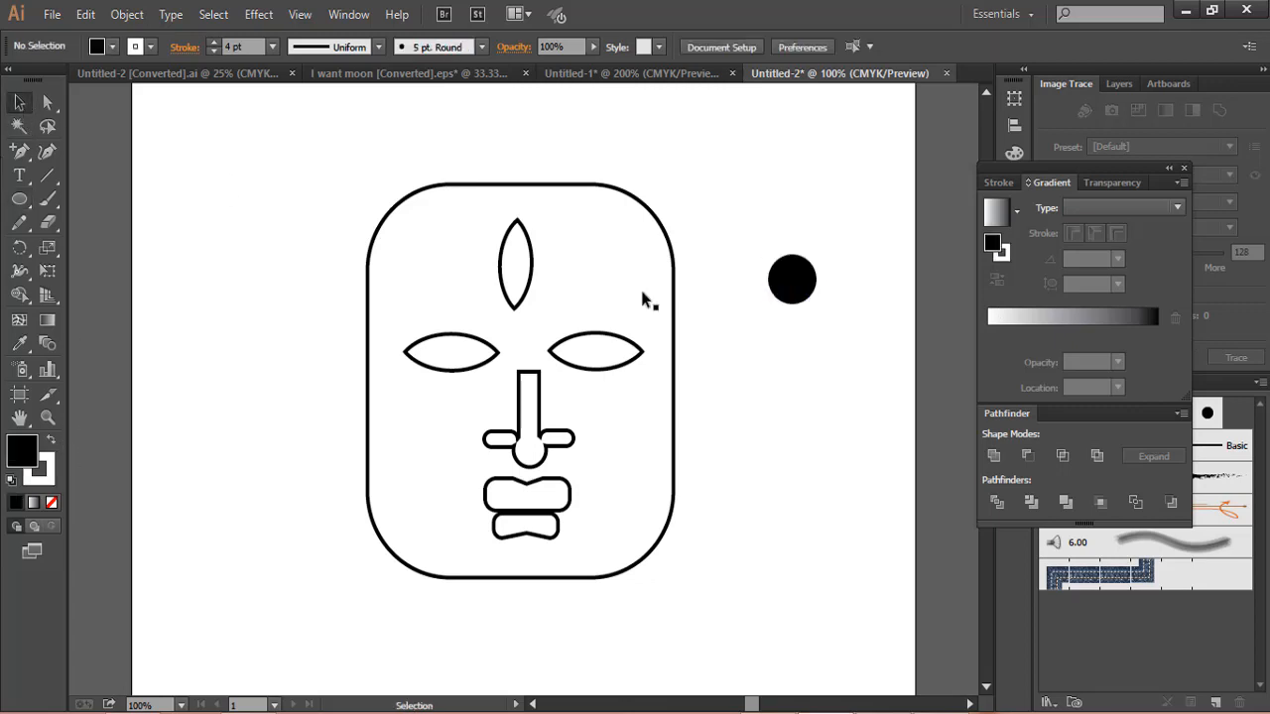
Scale the black circle down proportionally to pupil size and move it into the center of the right eye
click(785, 295)
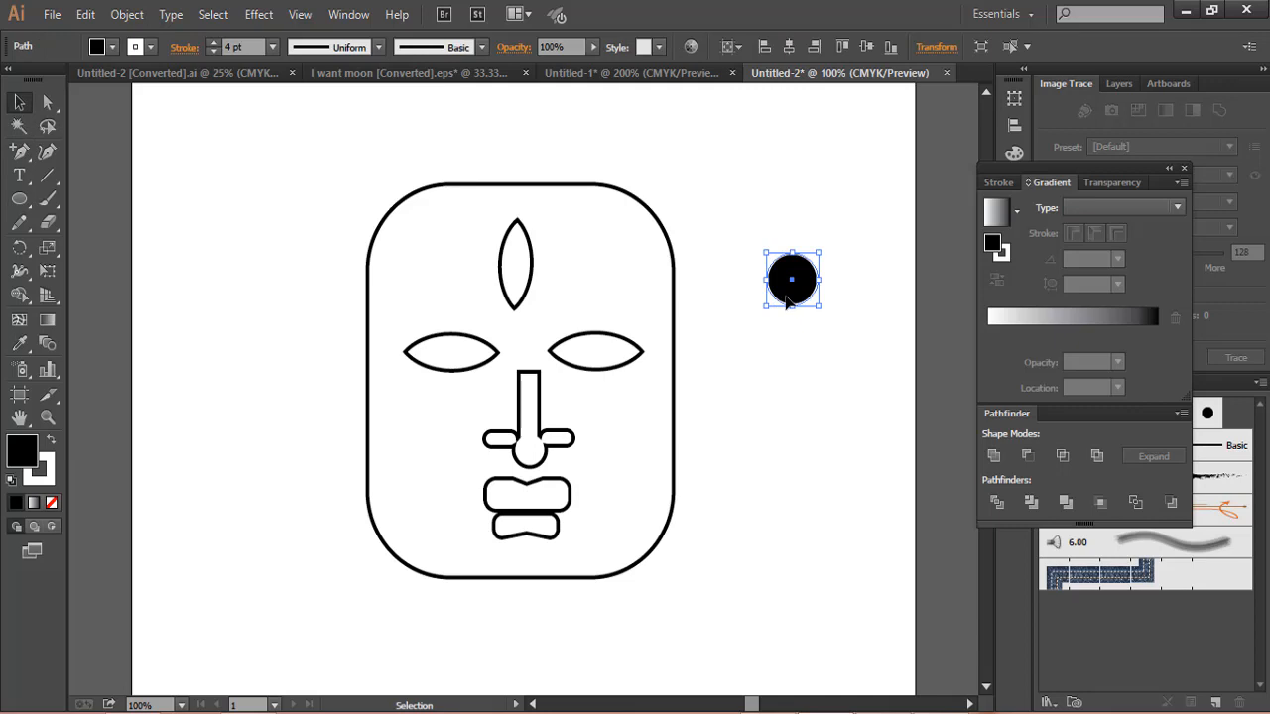
key(shift)
drag(819, 252, 804, 267)
click(847, 244)
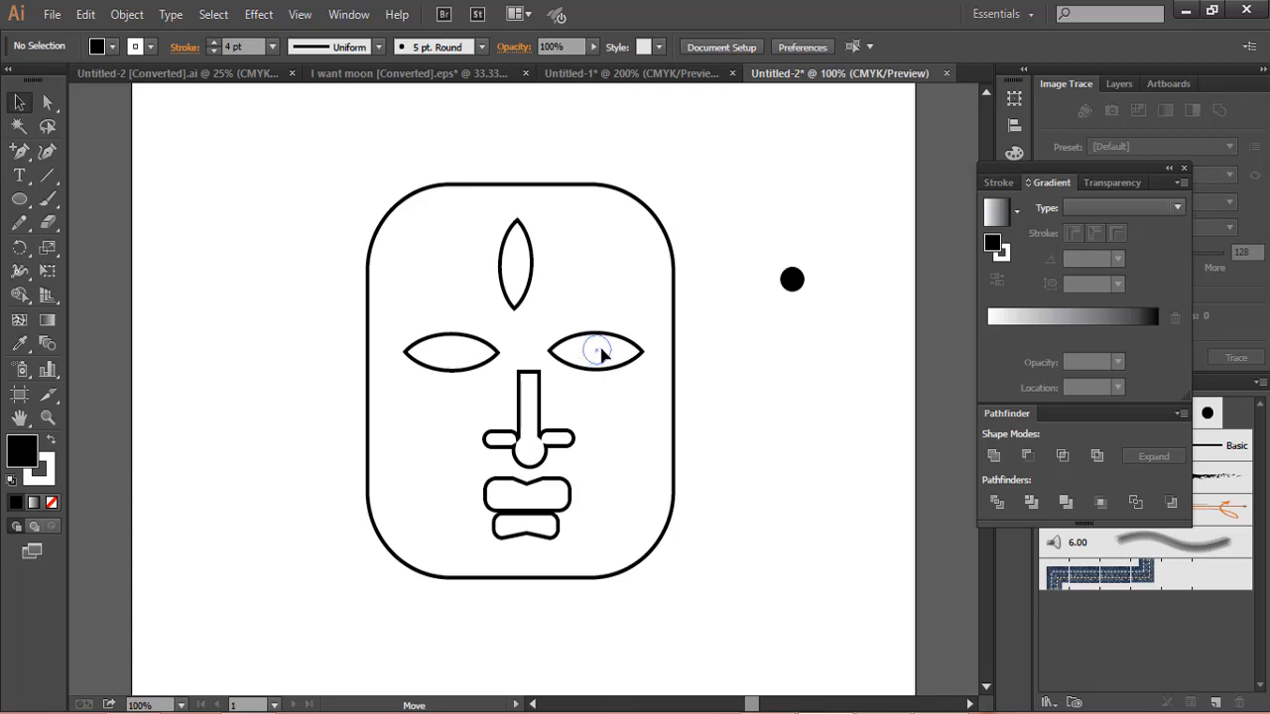
Place a copy of the pupil outside the face and remove the copy's stroke
drag(600, 355, 754, 292)
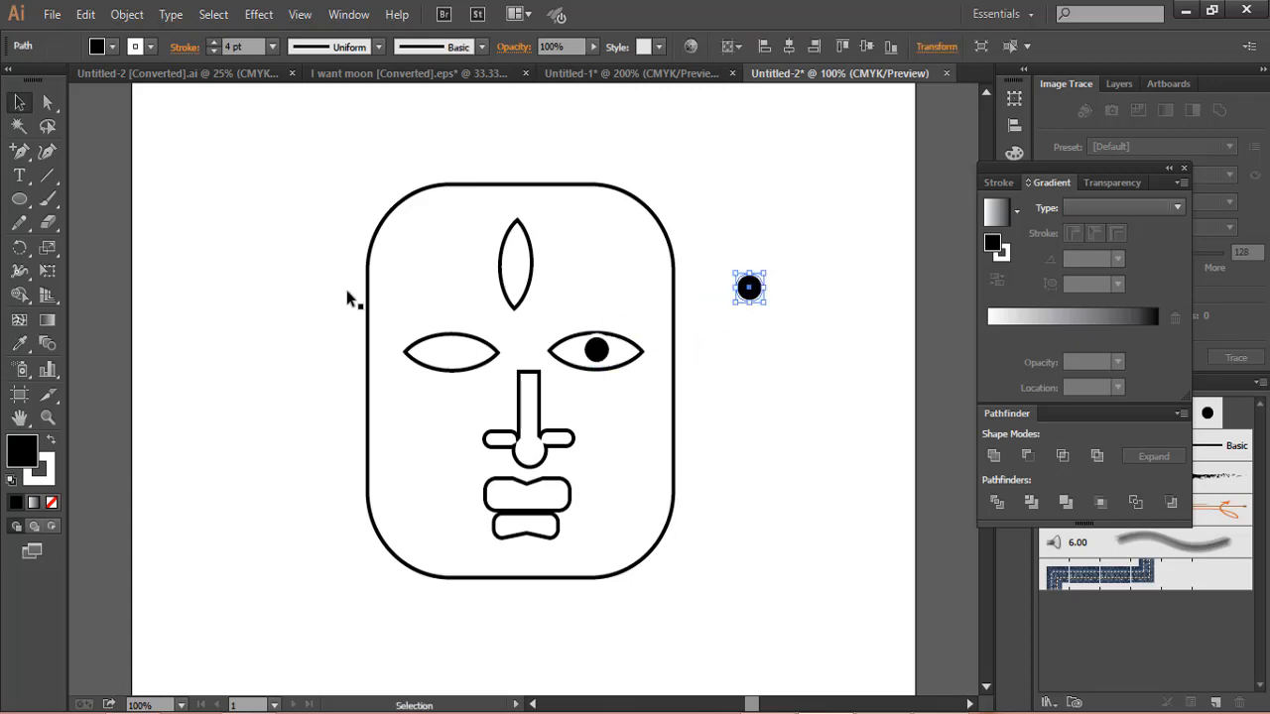
click(51, 464)
click(54, 500)
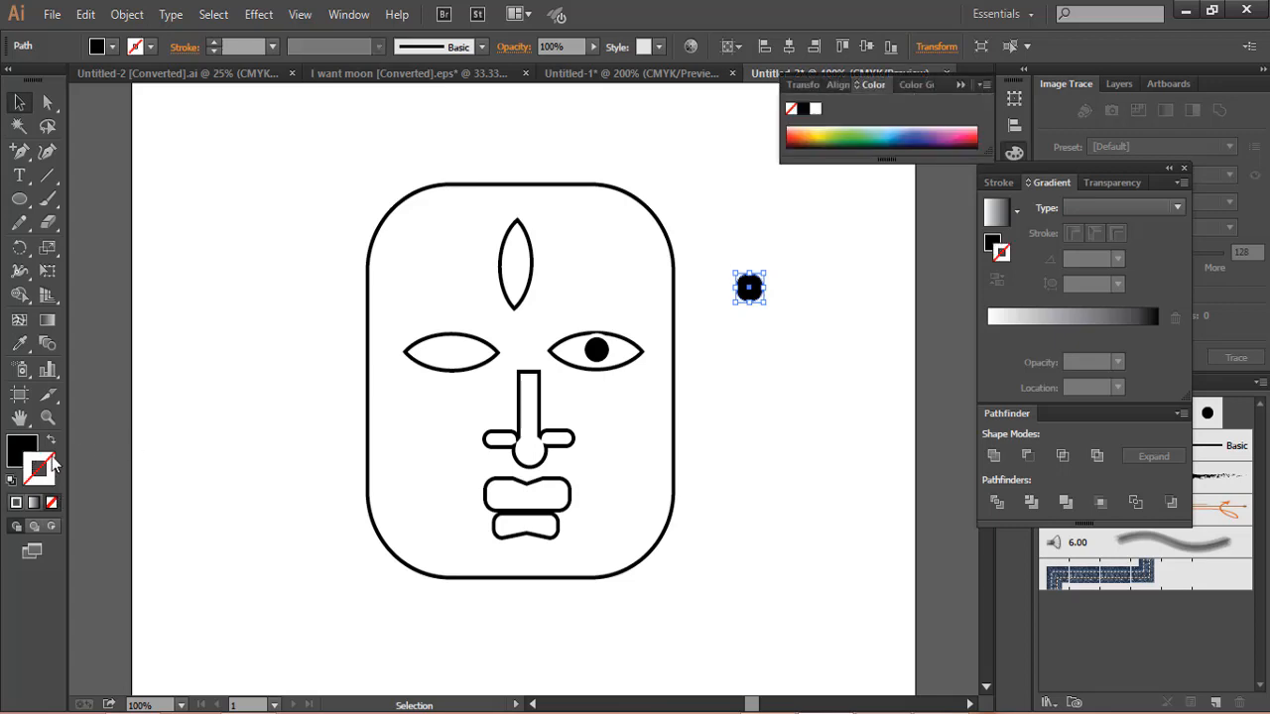
click(26, 446)
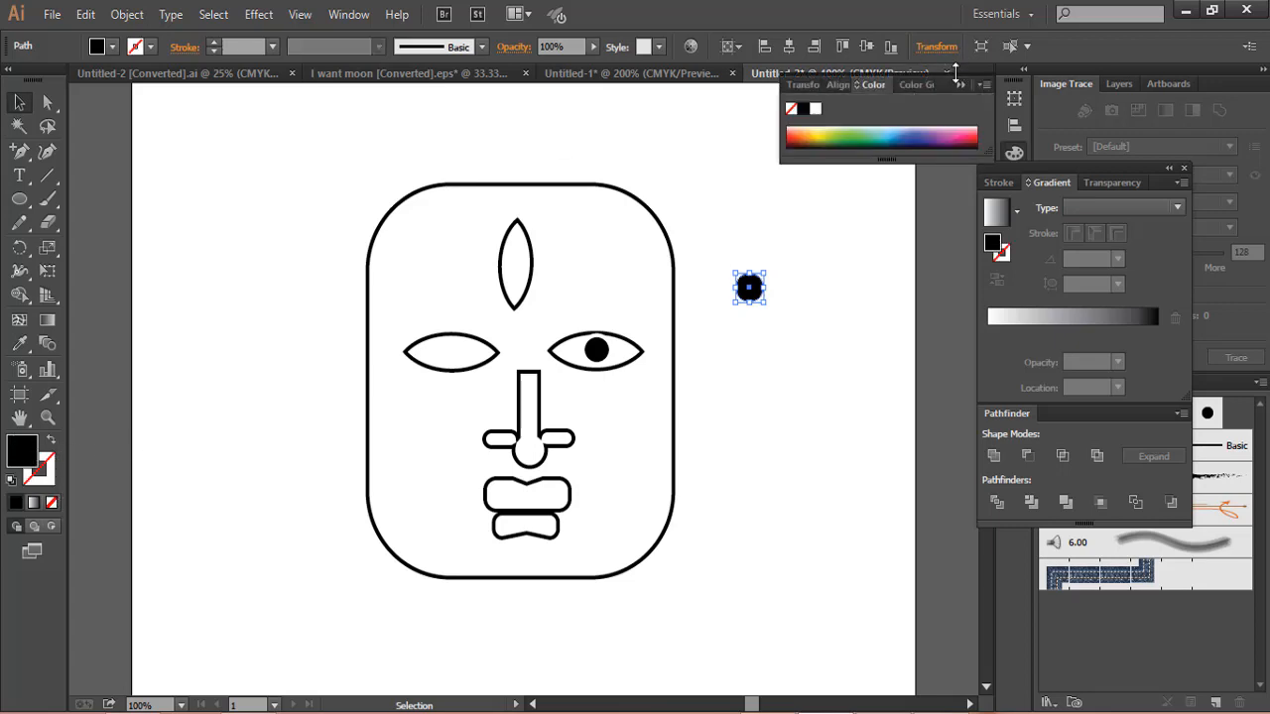
click(960, 85)
click(766, 301)
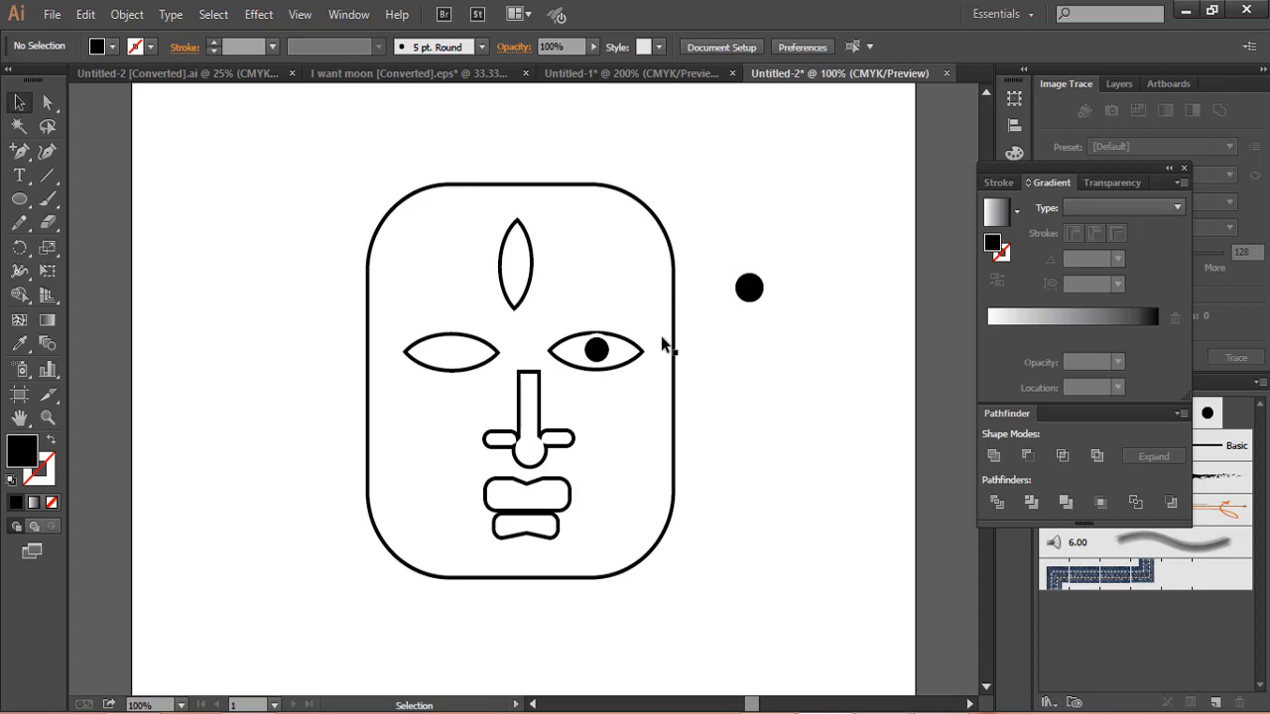
Delete the white-stroked pupil from the right eye, keeping the strokeless copy beside the face
click(602, 354)
key(Delete)
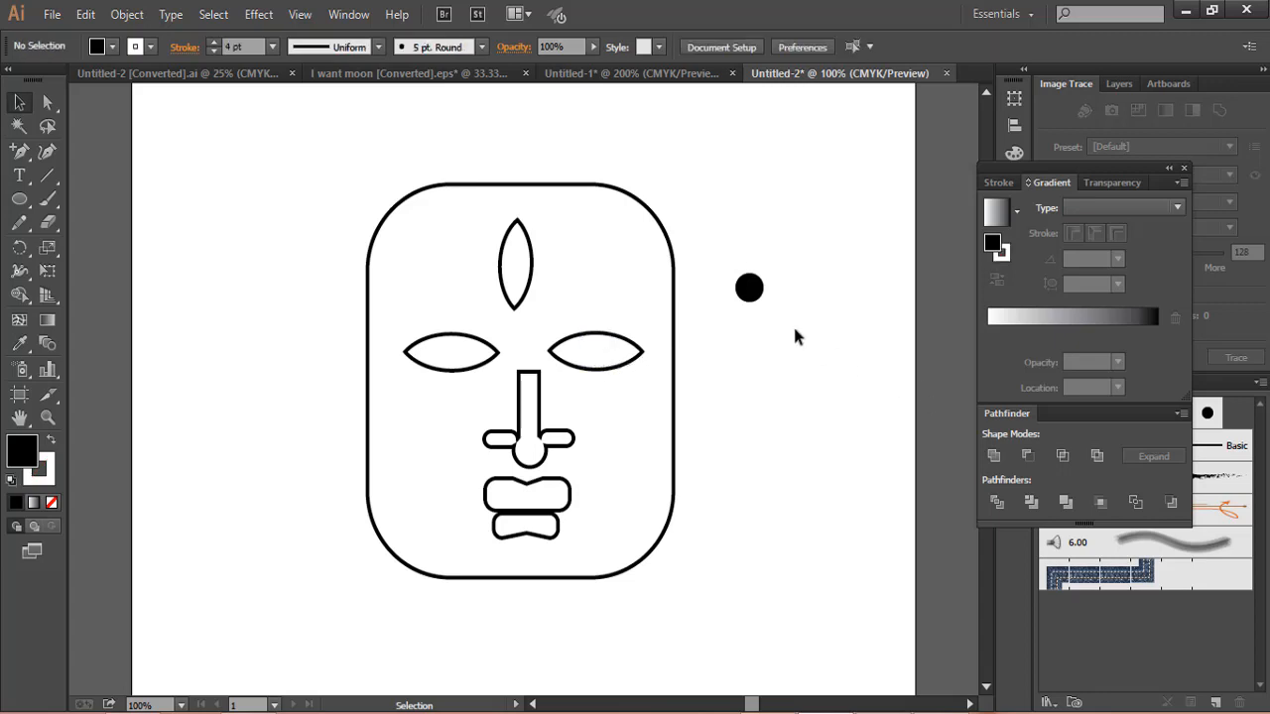
click(752, 291)
click(782, 295)
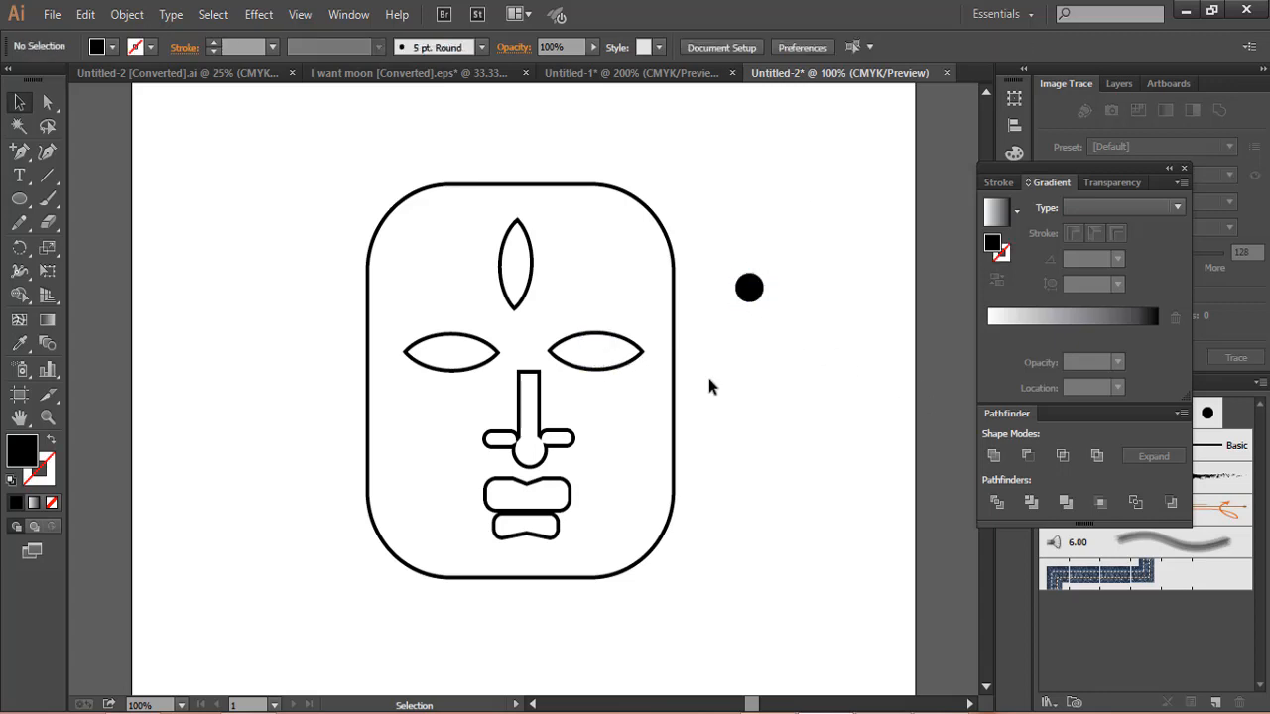
Place a copy of the black pupil circle below the original and recolor the copy white with the Eyedropper
click(751, 291)
drag(752, 291, 751, 337)
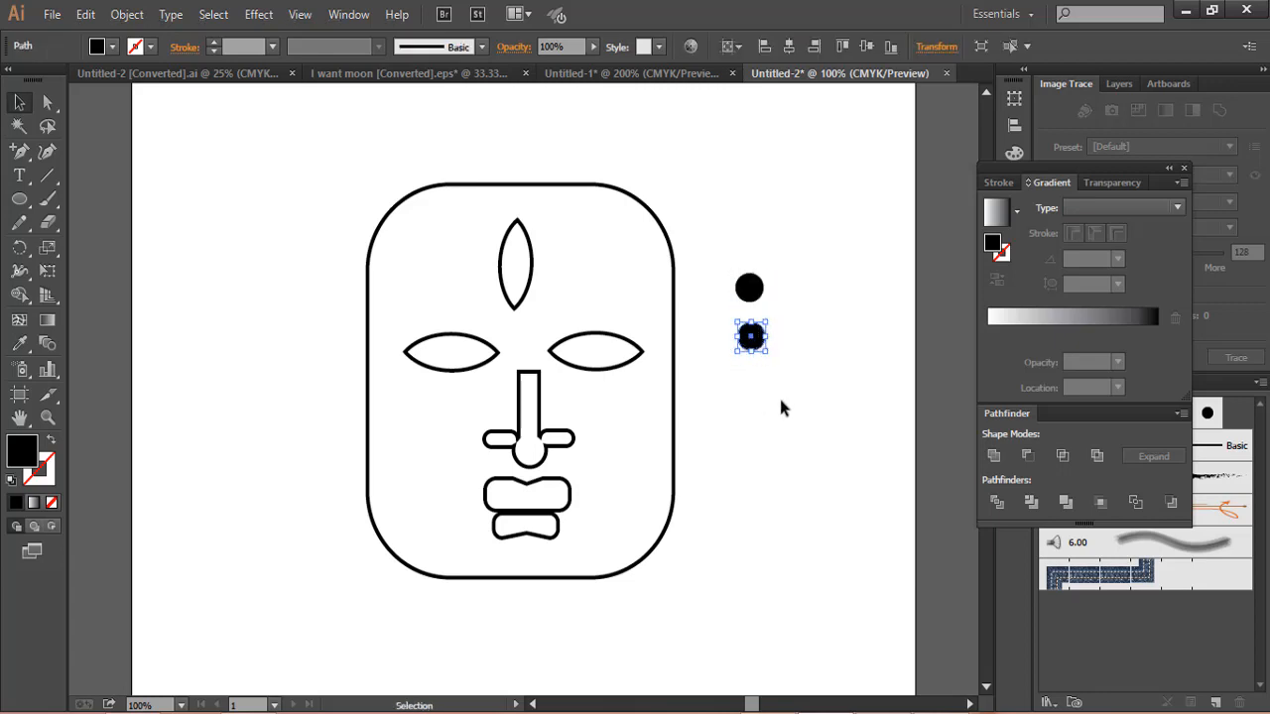
click(19, 343)
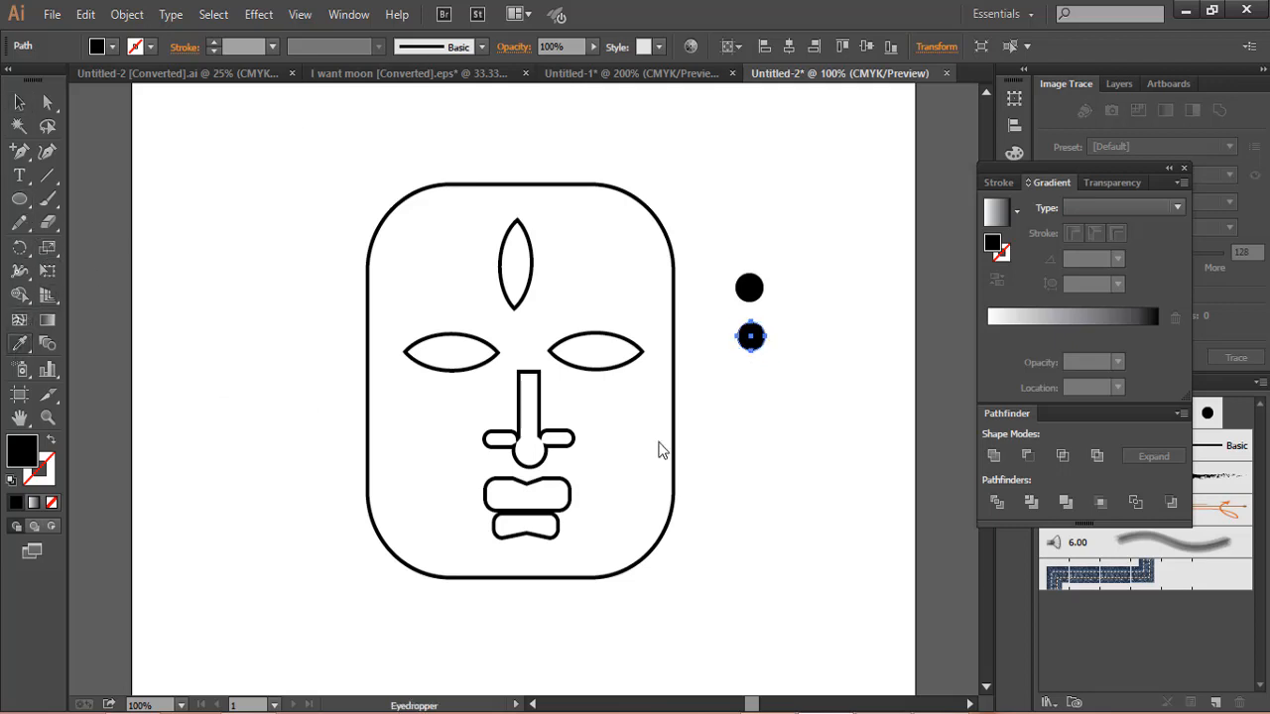
click(522, 353)
click(19, 102)
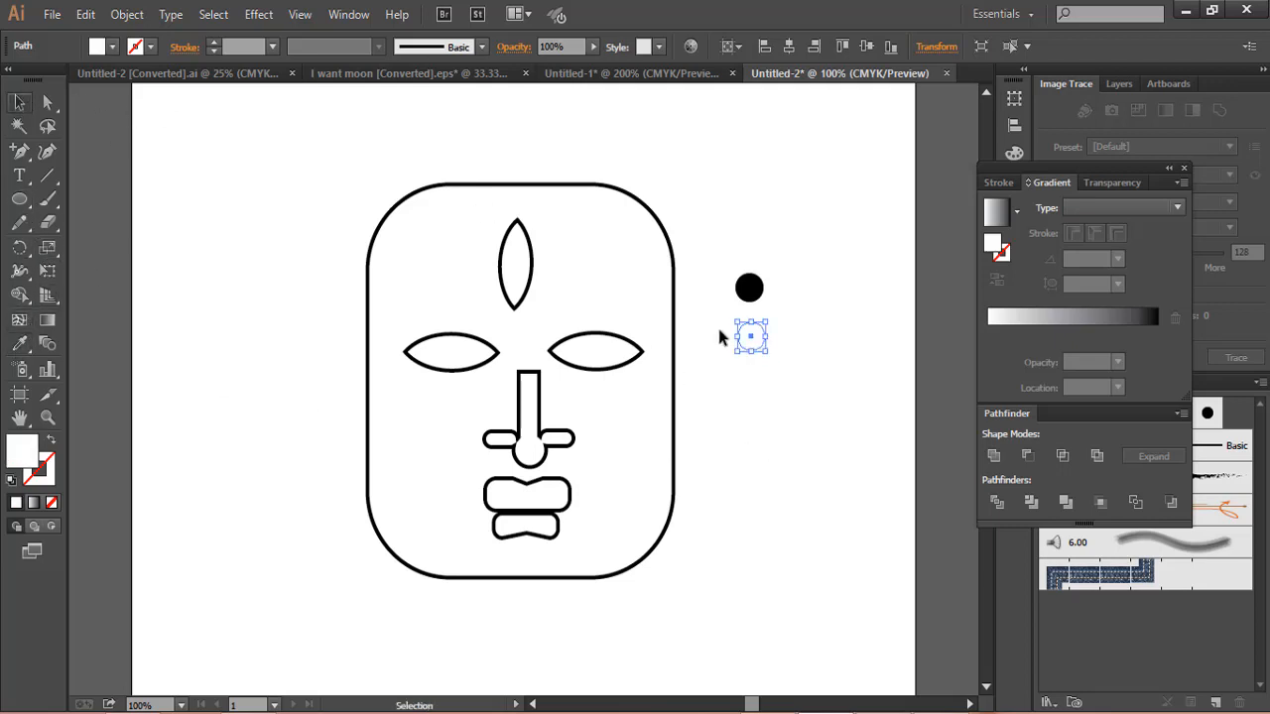
click(812, 355)
click(761, 343)
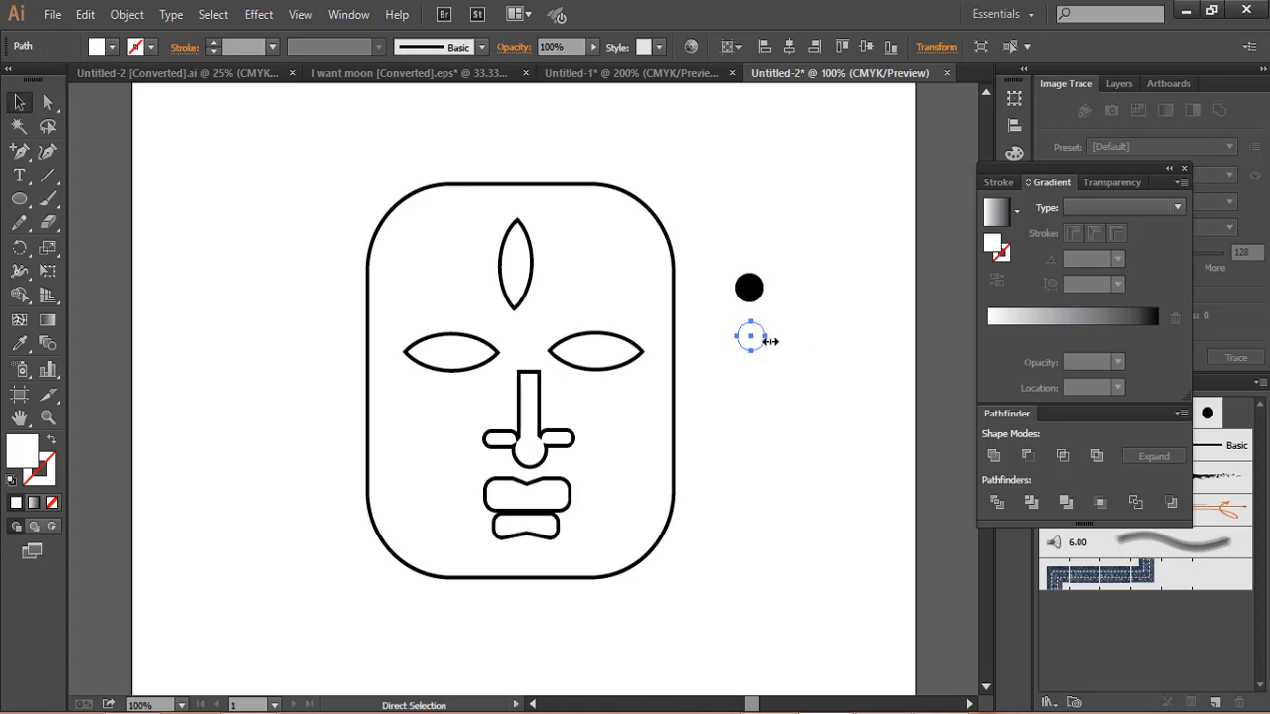
Scale the white circle down and place it inside the black pupil's upper right as a highlight
key(ctrl+equal)
key(ctrl+equal)
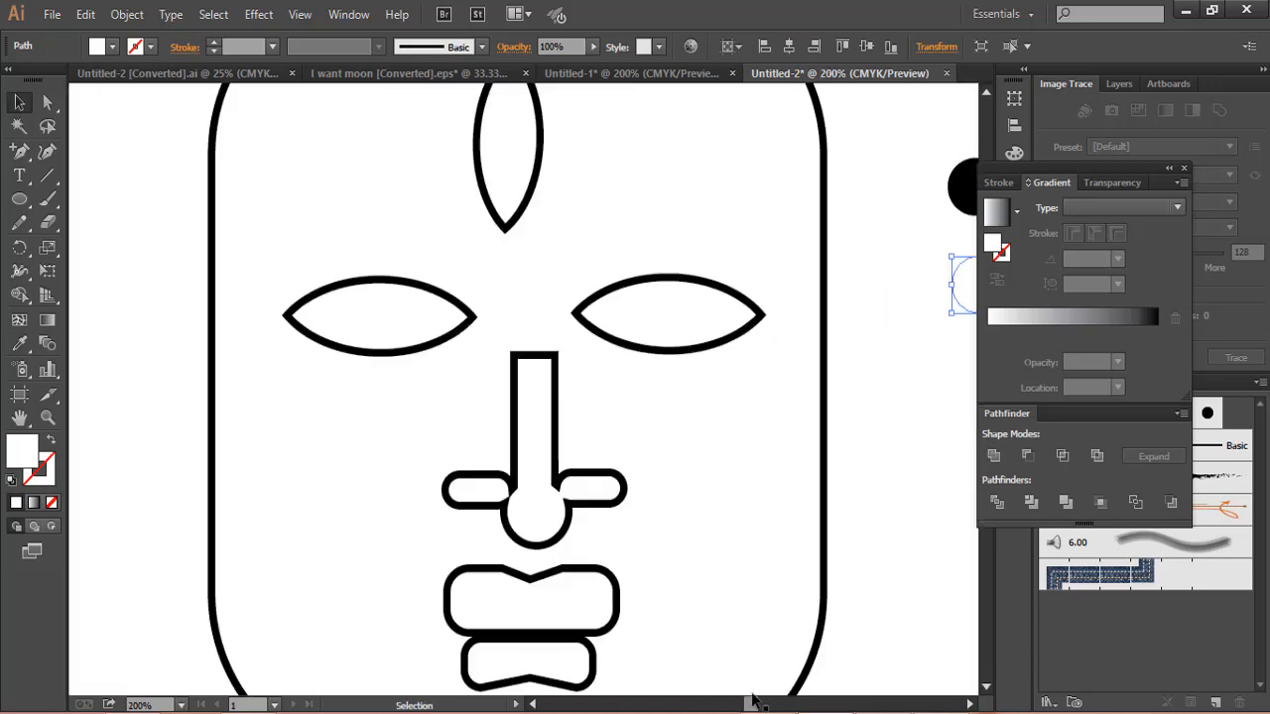
drag(752, 706, 761, 706)
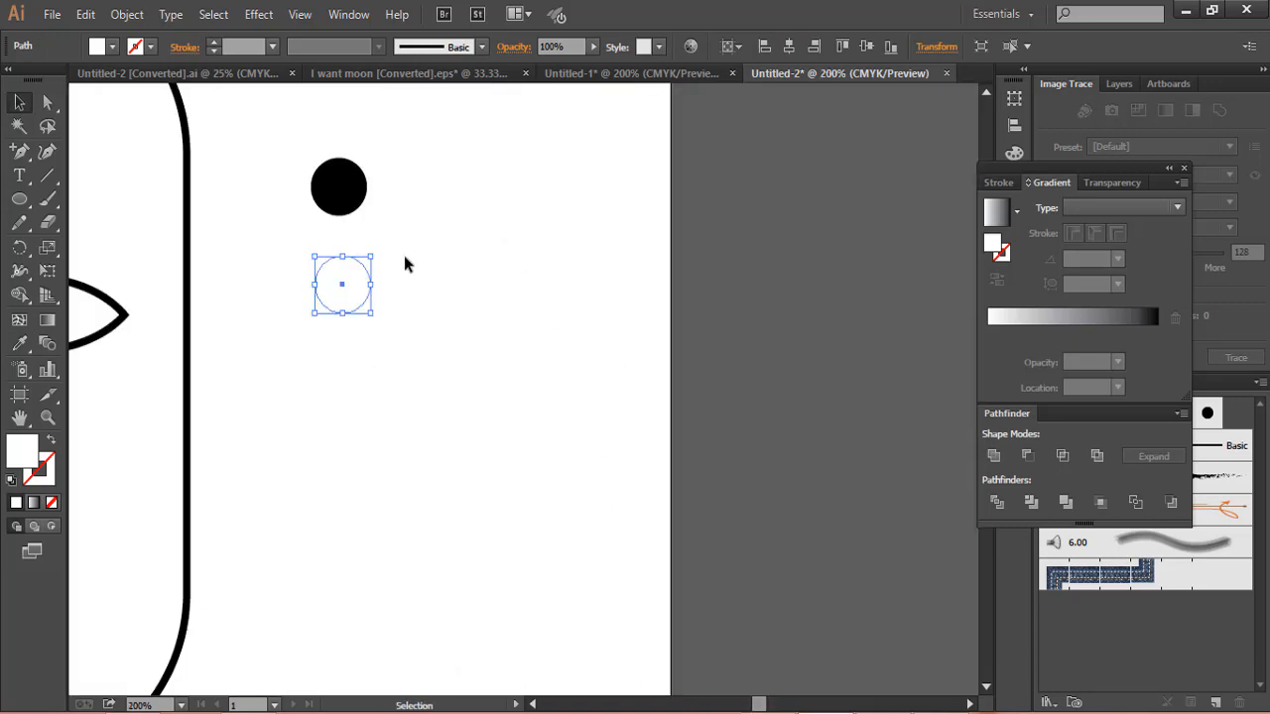
drag(371, 255, 354, 182)
click(421, 258)
click(344, 289)
click(504, 252)
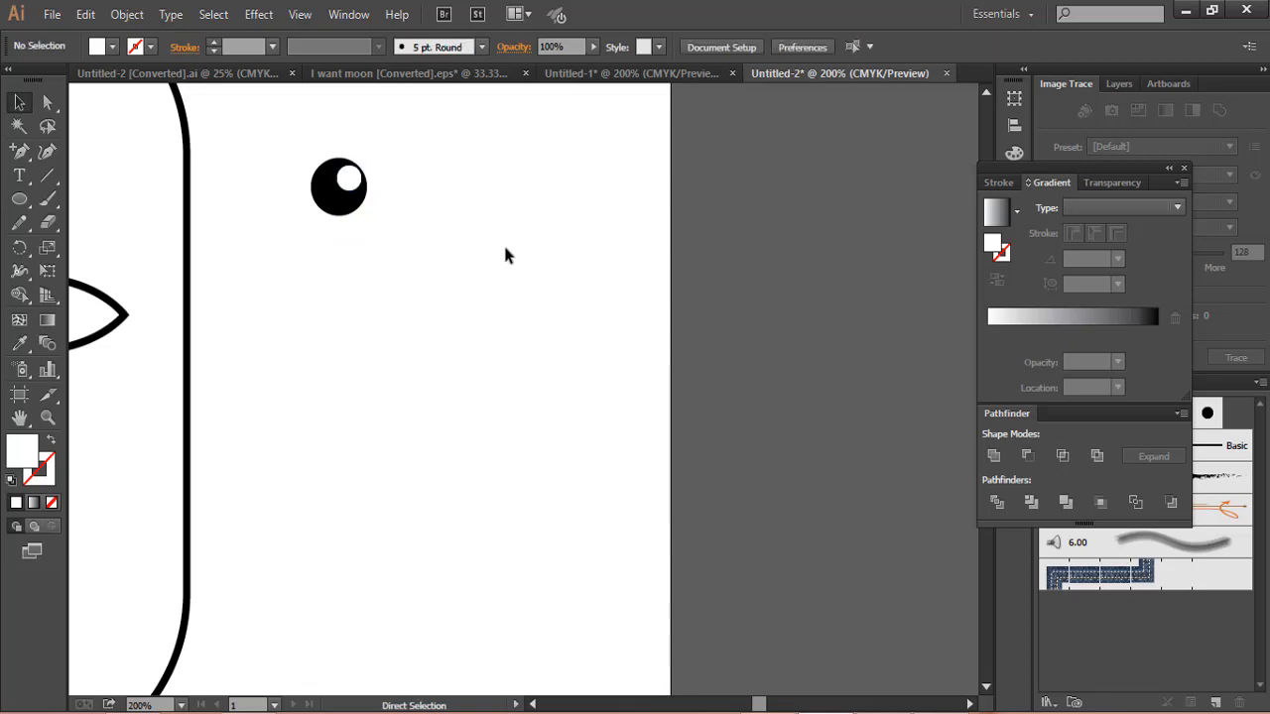
Move the pupil together with its white highlight into the center of the right eye
key(ctrl+minus)
key(ctrl+minus)
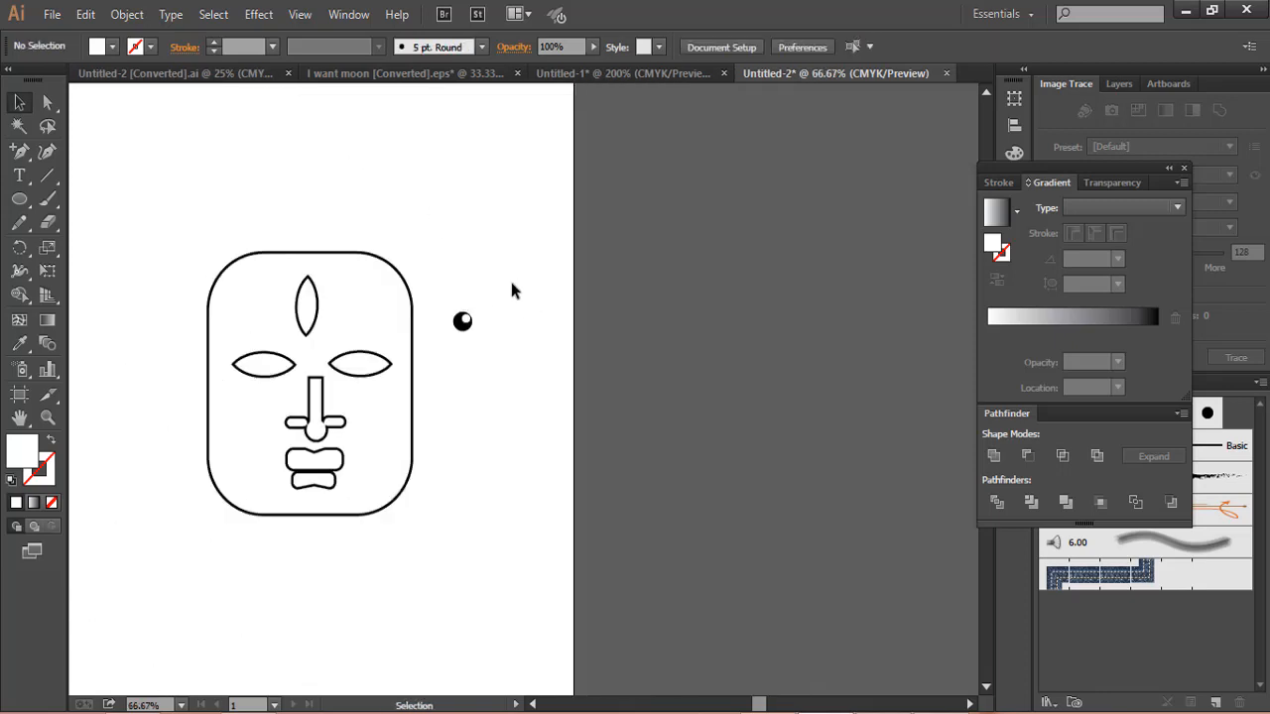
key(ctrl+plus)
key(ctrl+plus)
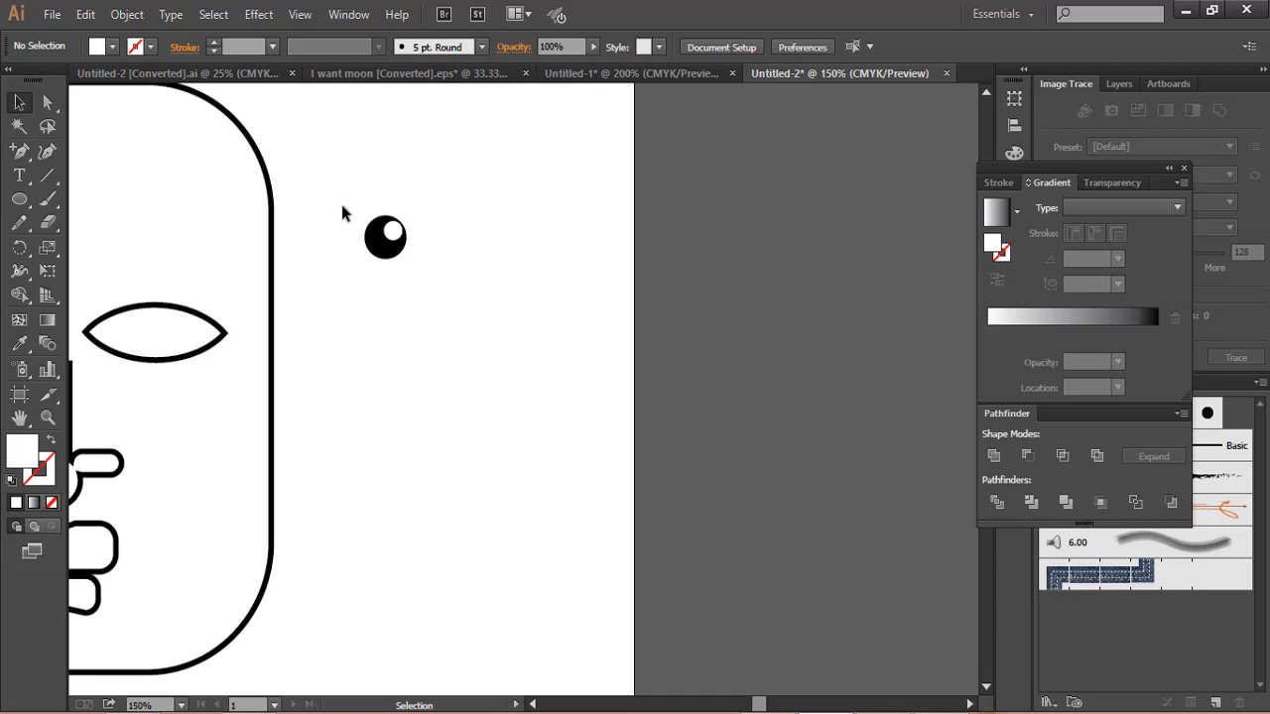
drag(343, 208, 447, 294)
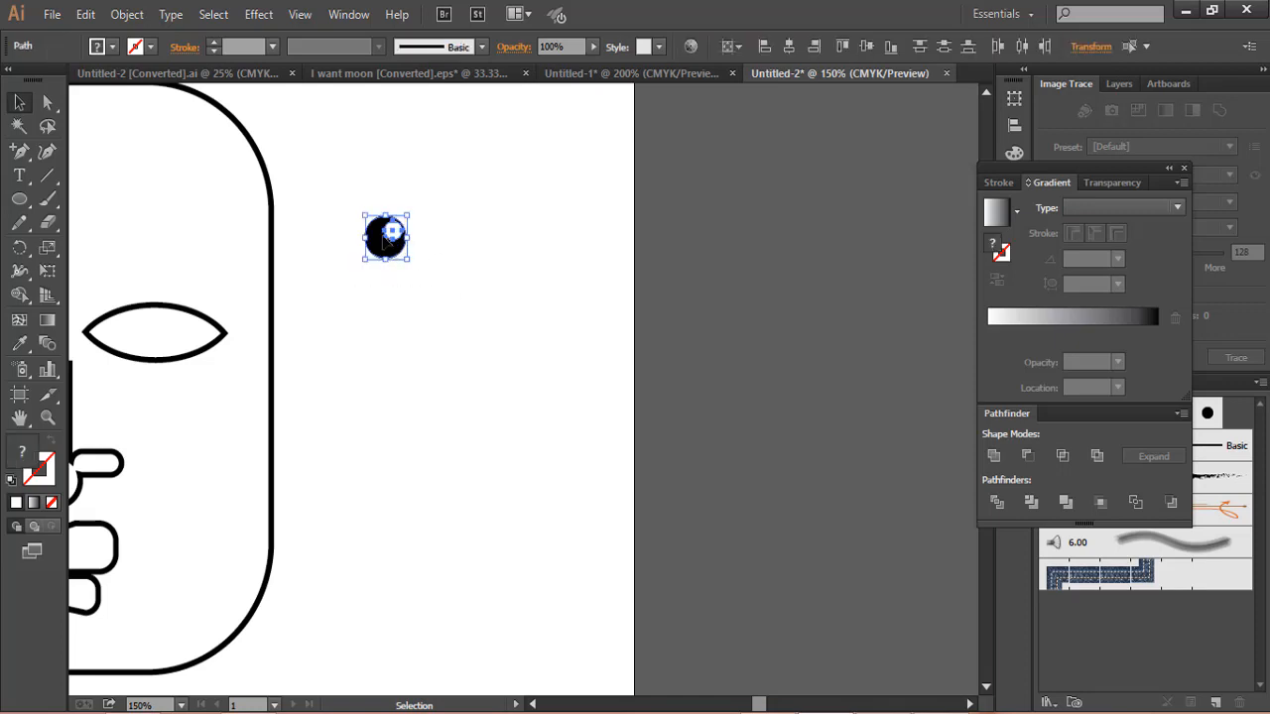
drag(385, 238, 156, 331)
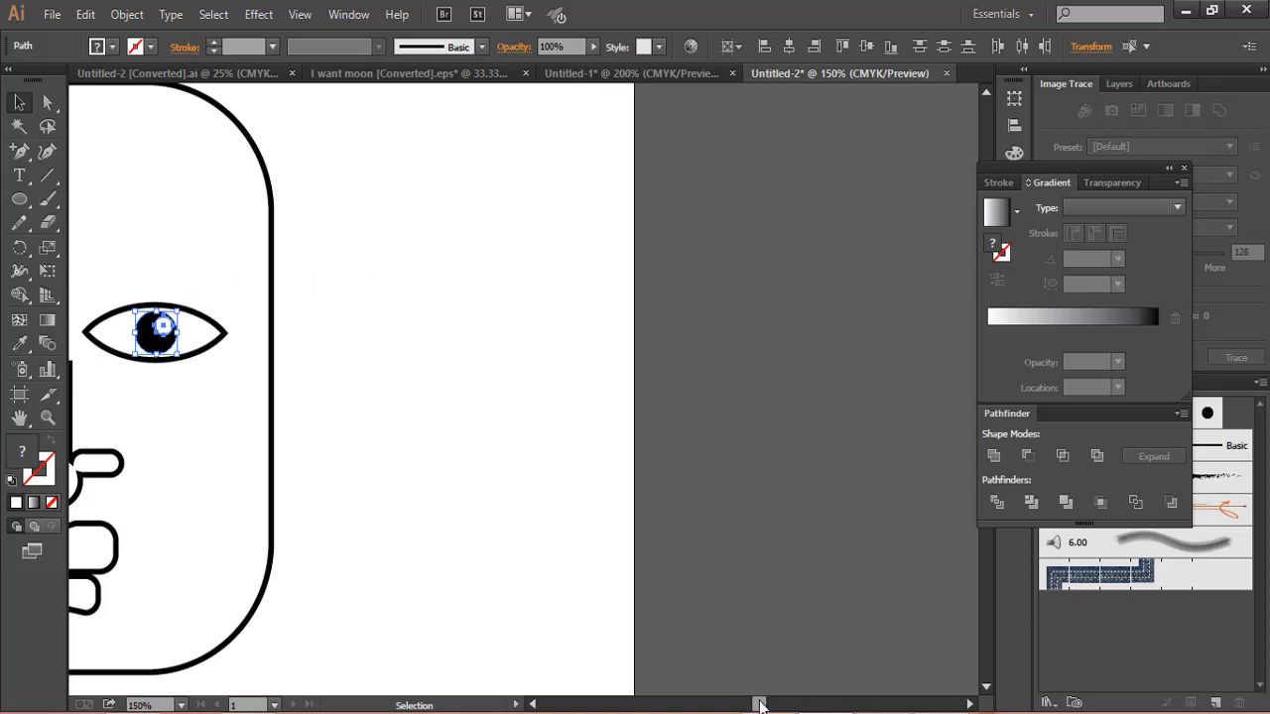
drag(760, 705, 749, 705)
click(852, 382)
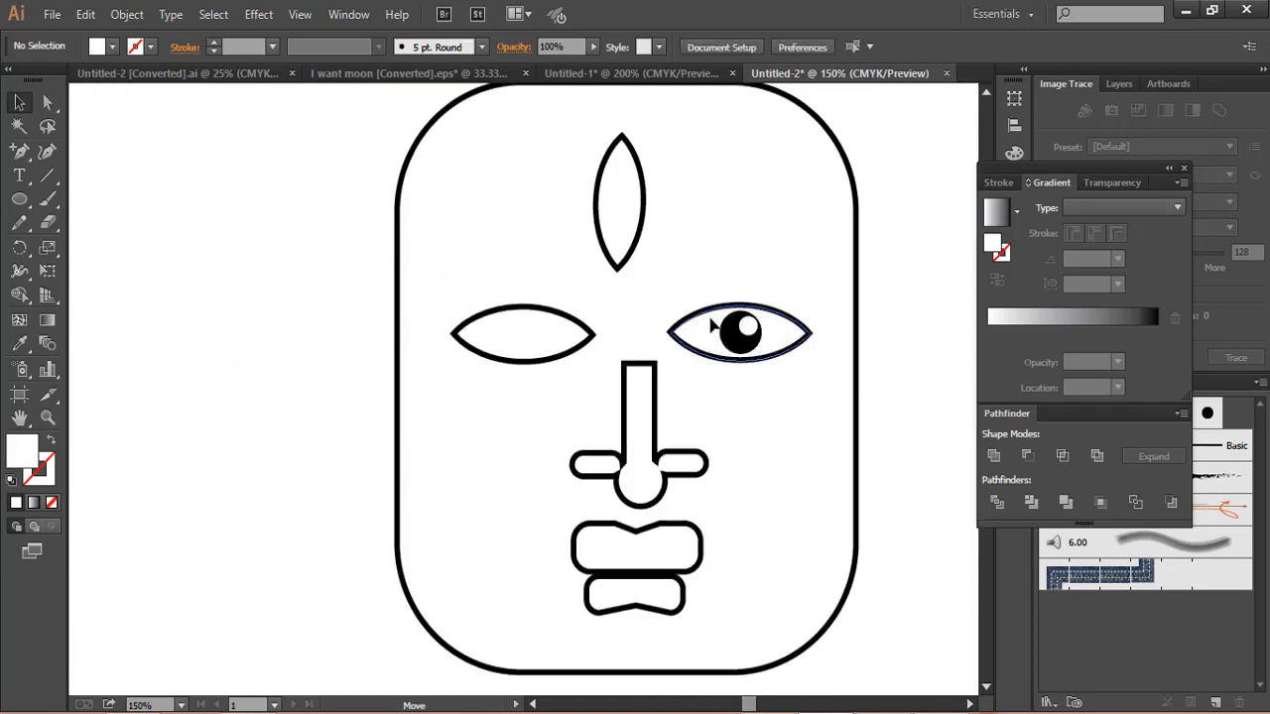
Nudge the right eye's outline slightly so it sits evenly around the pupil
click(714, 327)
click(831, 334)
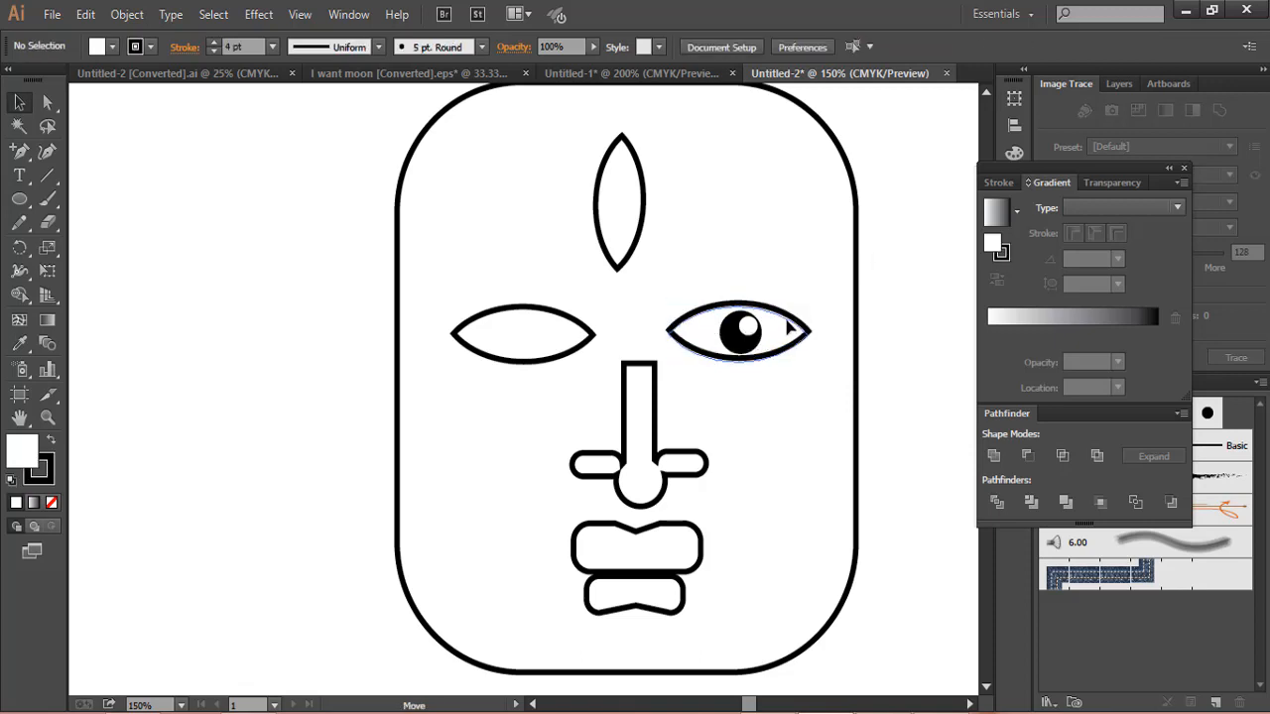
click(791, 328)
click(890, 337)
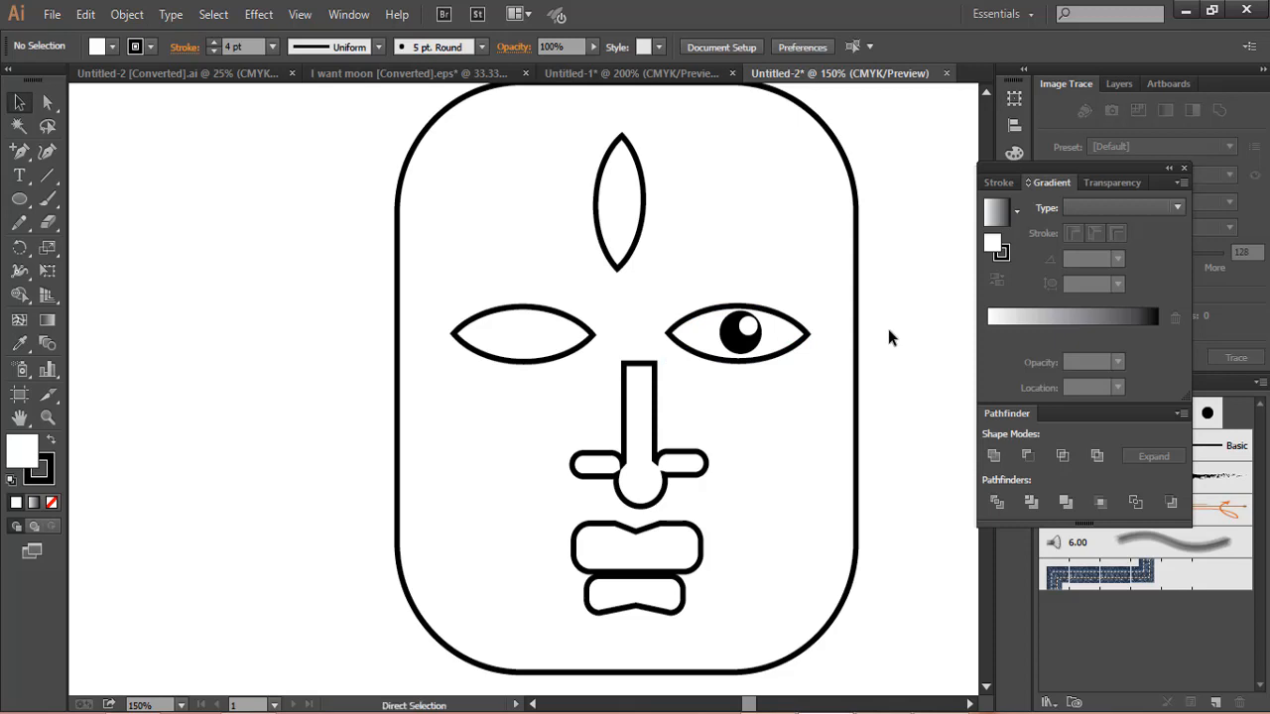
key(ctrl+minus)
key(ctrl+plus)
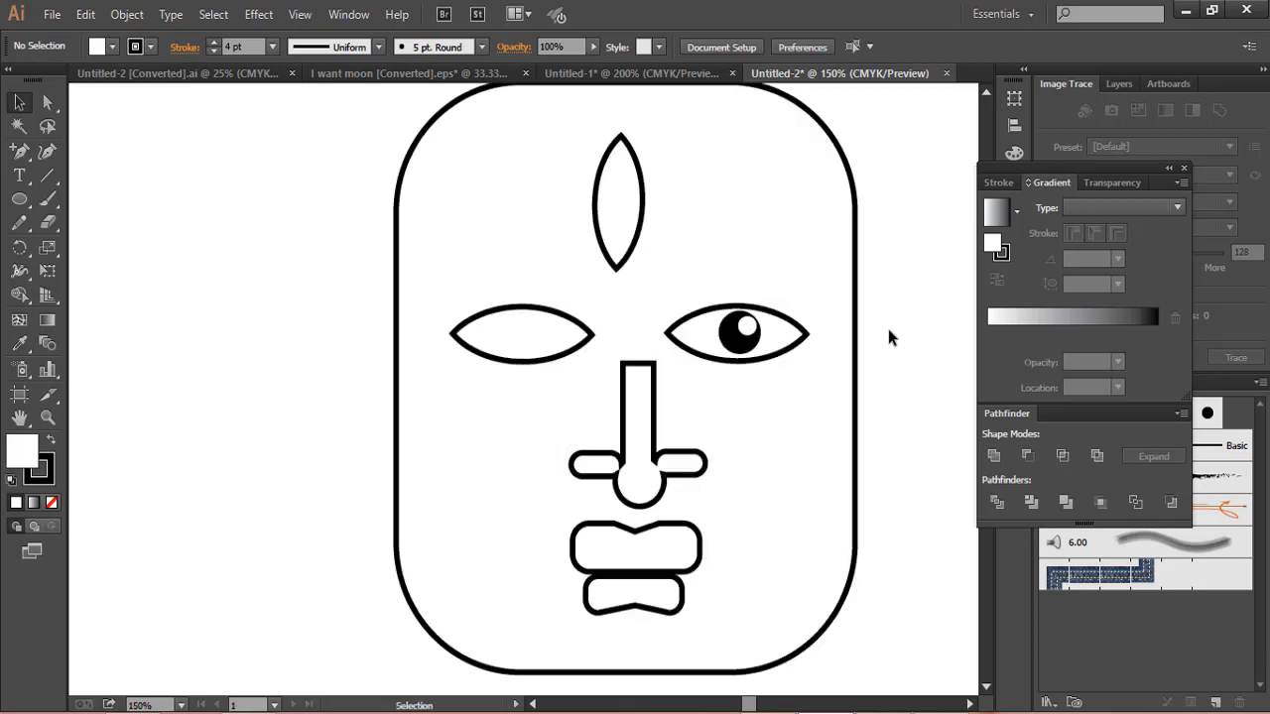
click(790, 324)
key(ctrl+shift+a)
drag(674, 302, 710, 321)
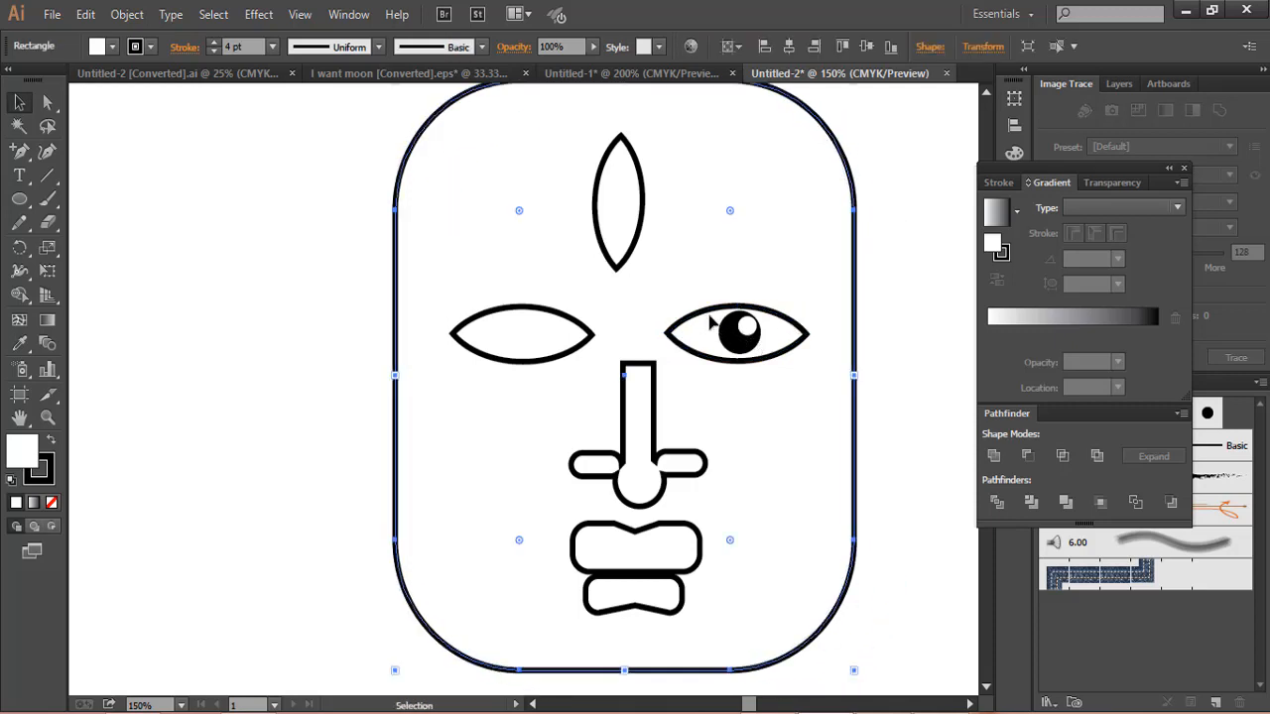
key(ctrl+shift+a)
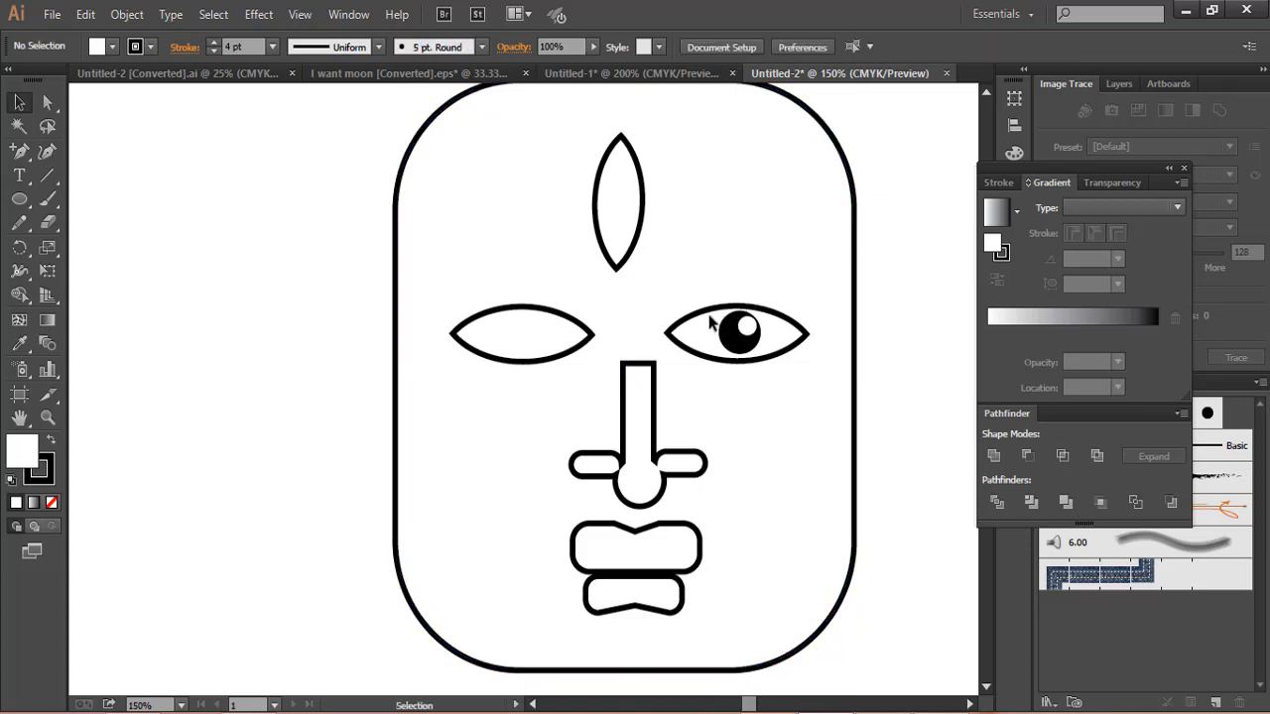
click(739, 332)
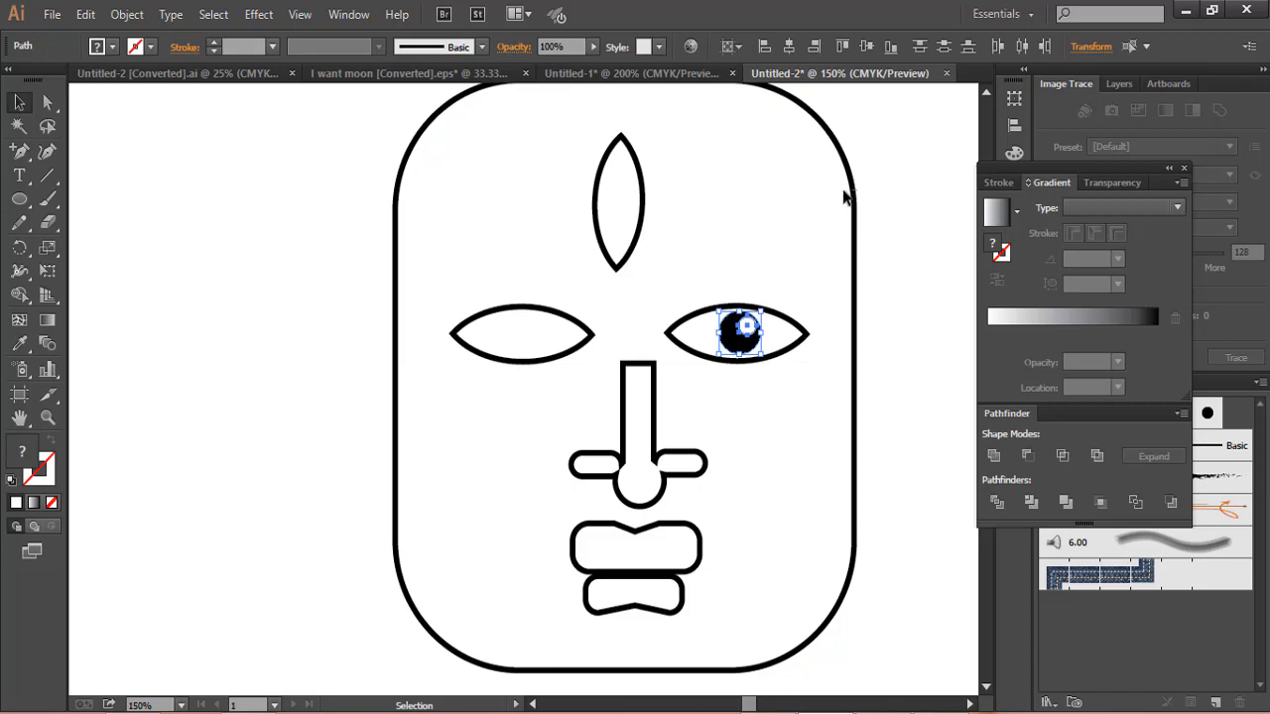
click(871, 215)
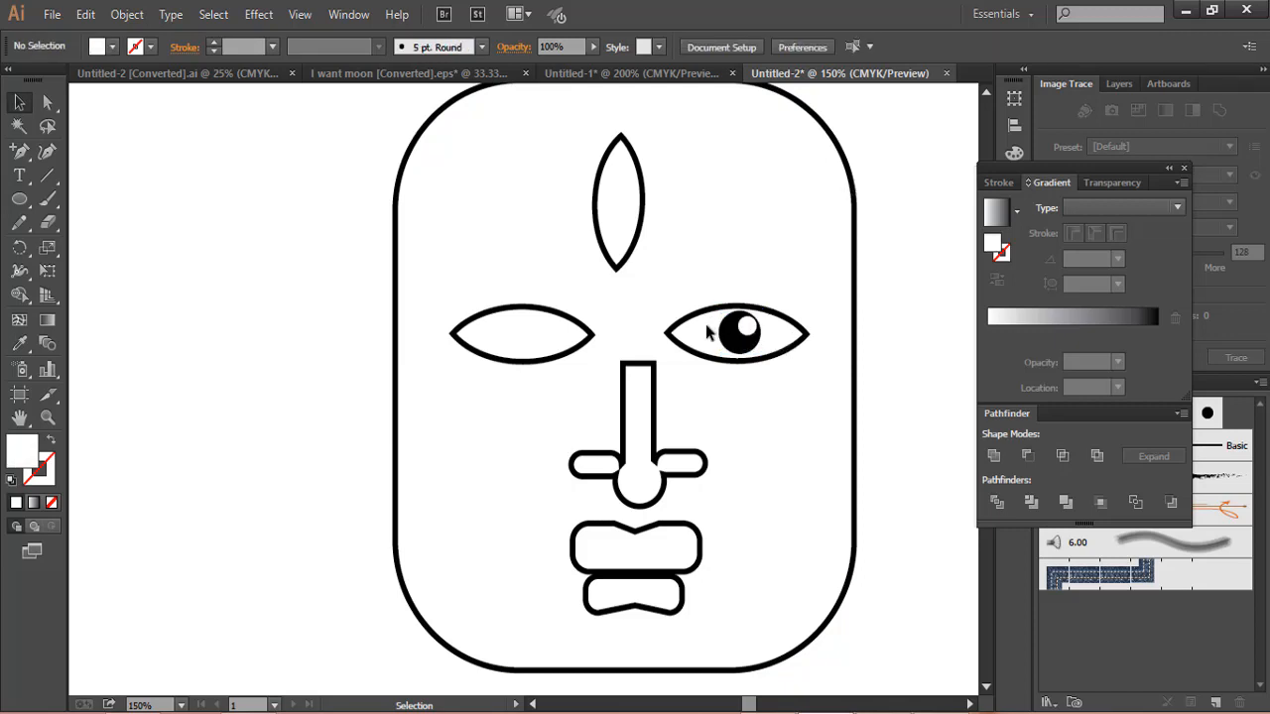
Place a copy of the right pupil and its highlight in the center of the left eye
click(758, 339)
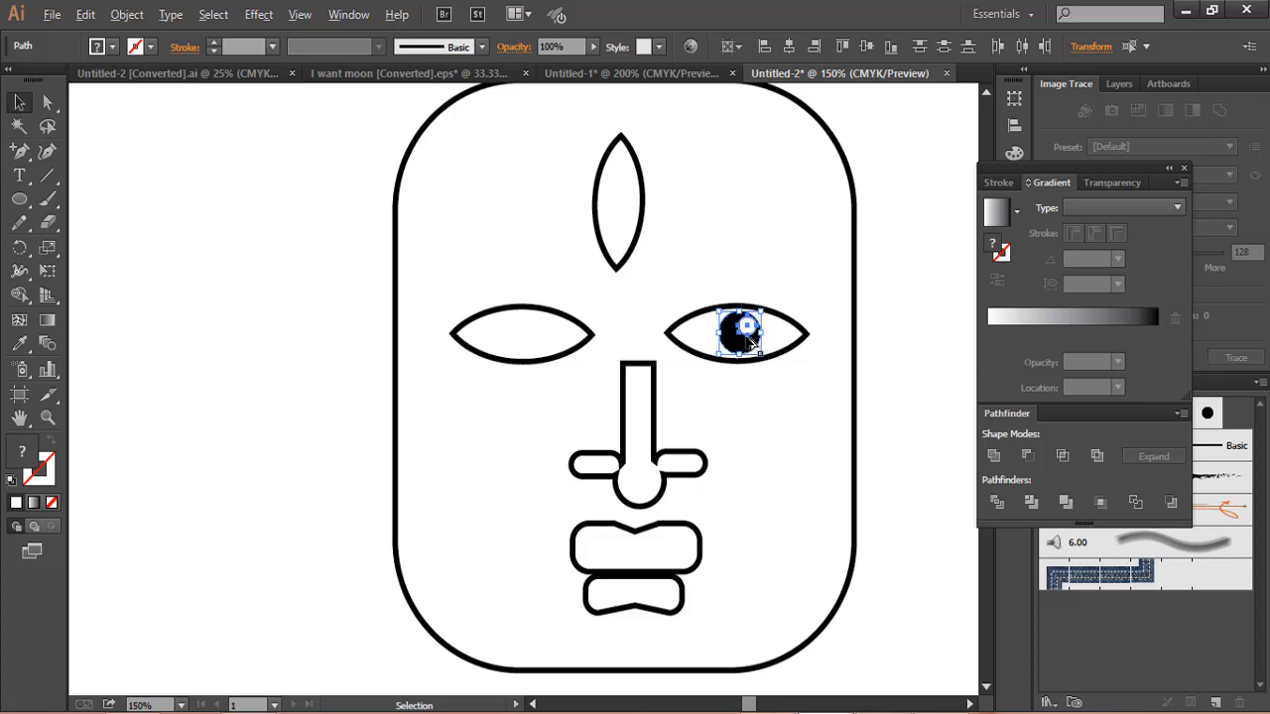
drag(744, 342, 533, 342)
click(765, 281)
scroll(774, 337, up, 1)
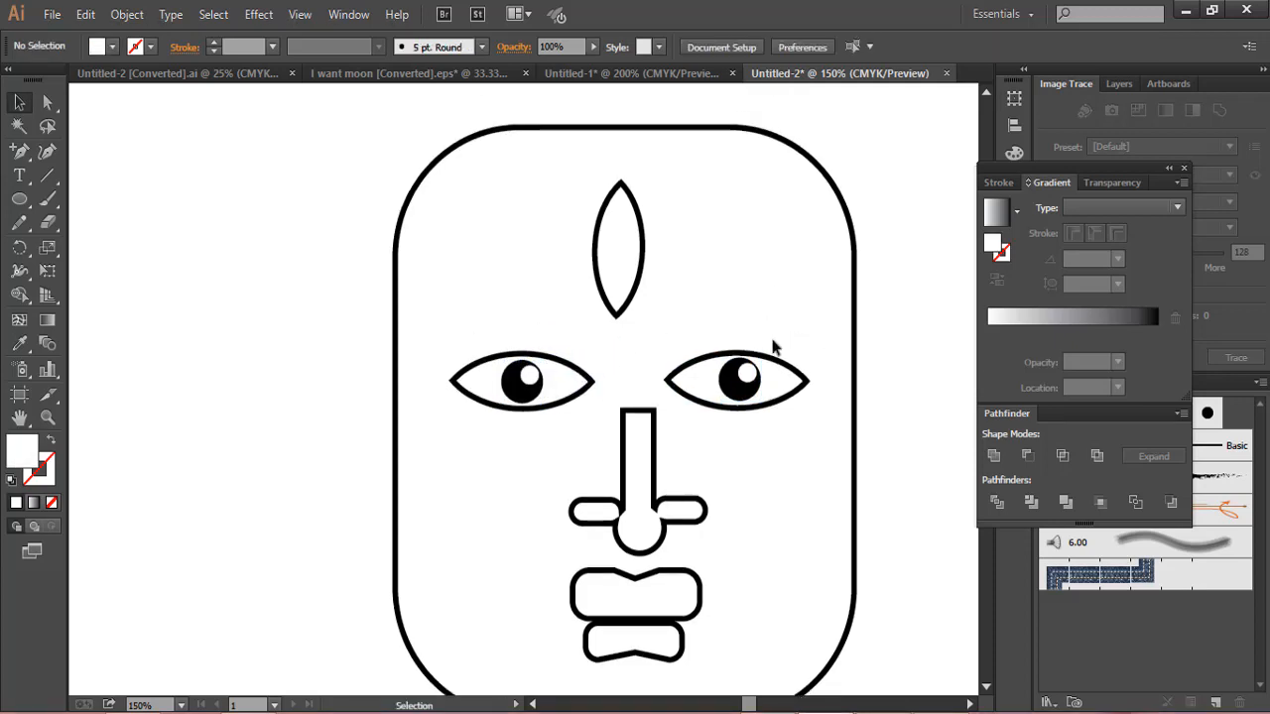
Place a copy of the right eye's black pupil in the middle of the forehead mark
click(746, 389)
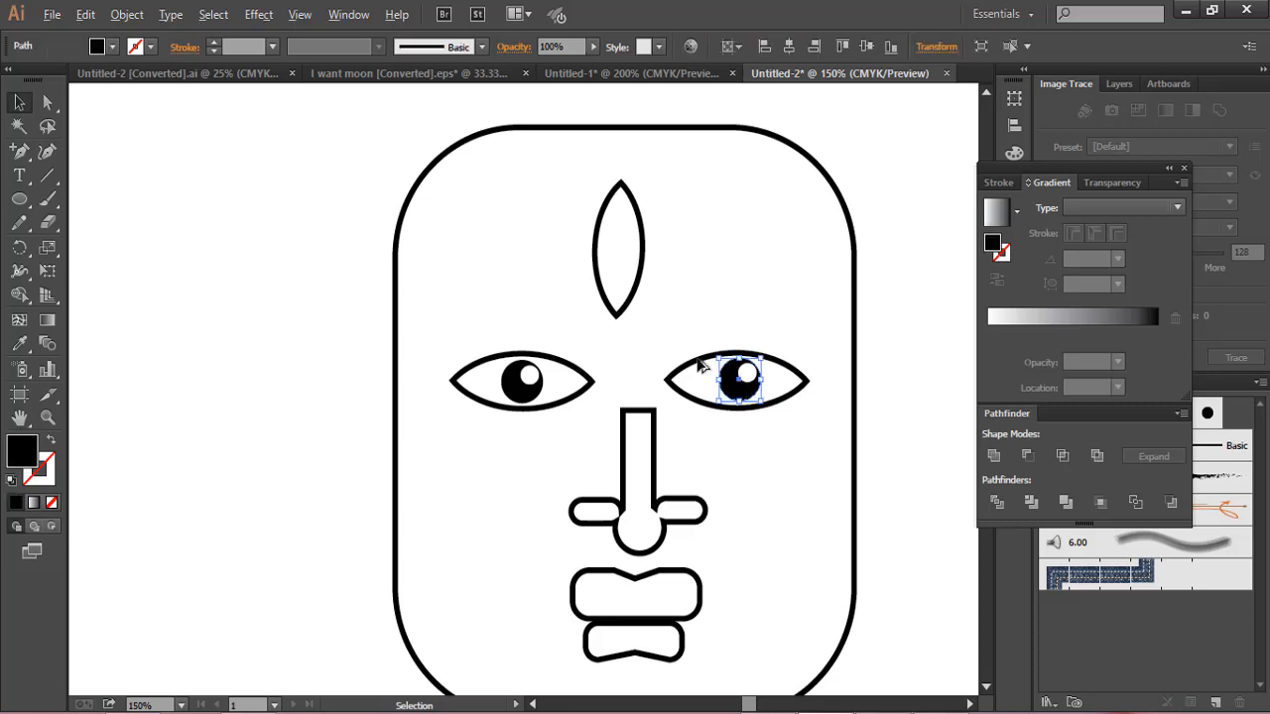
drag(744, 387, 626, 261)
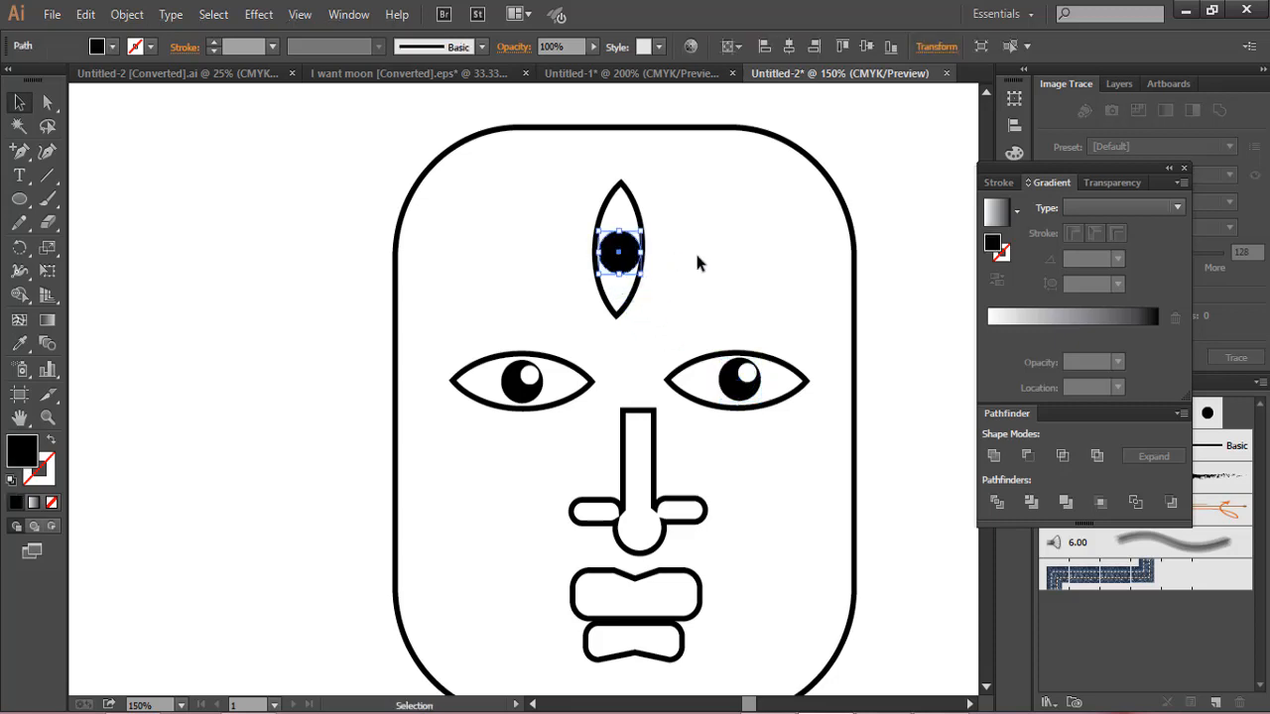
click(698, 261)
Move the right eye's white highlight onto the forehead pupil
click(746, 374)
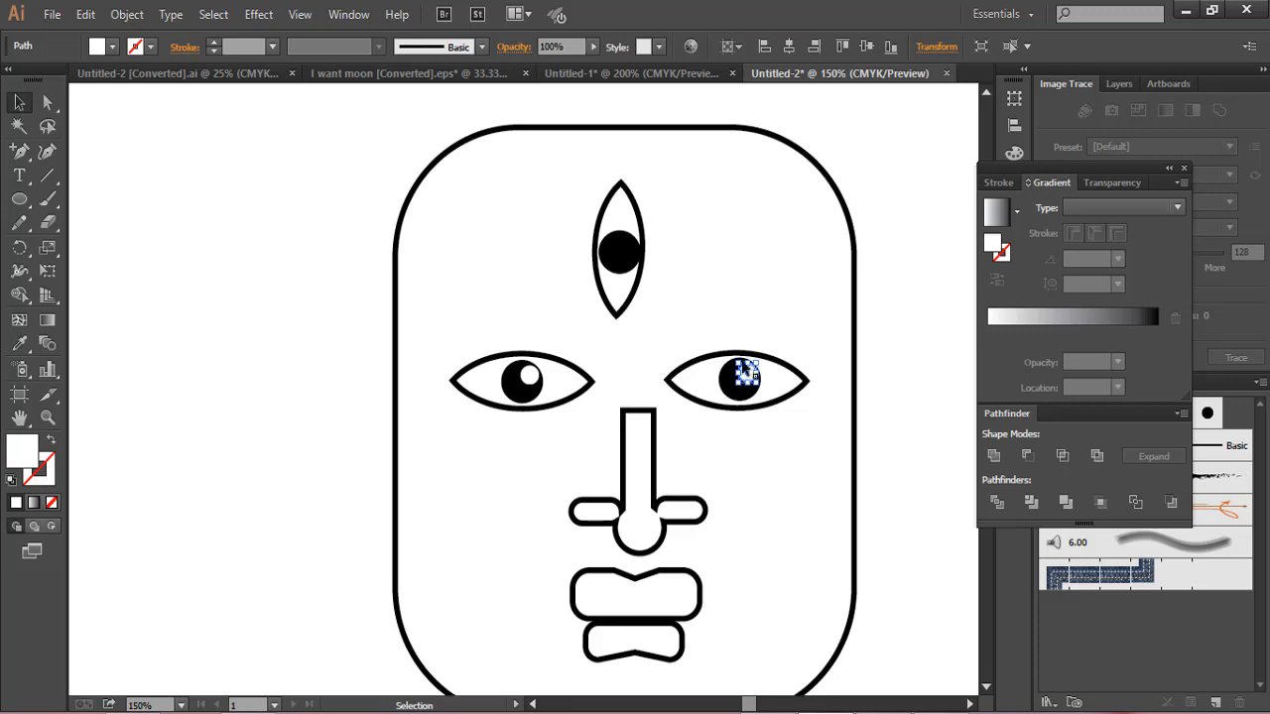
drag(750, 373, 629, 254)
click(719, 238)
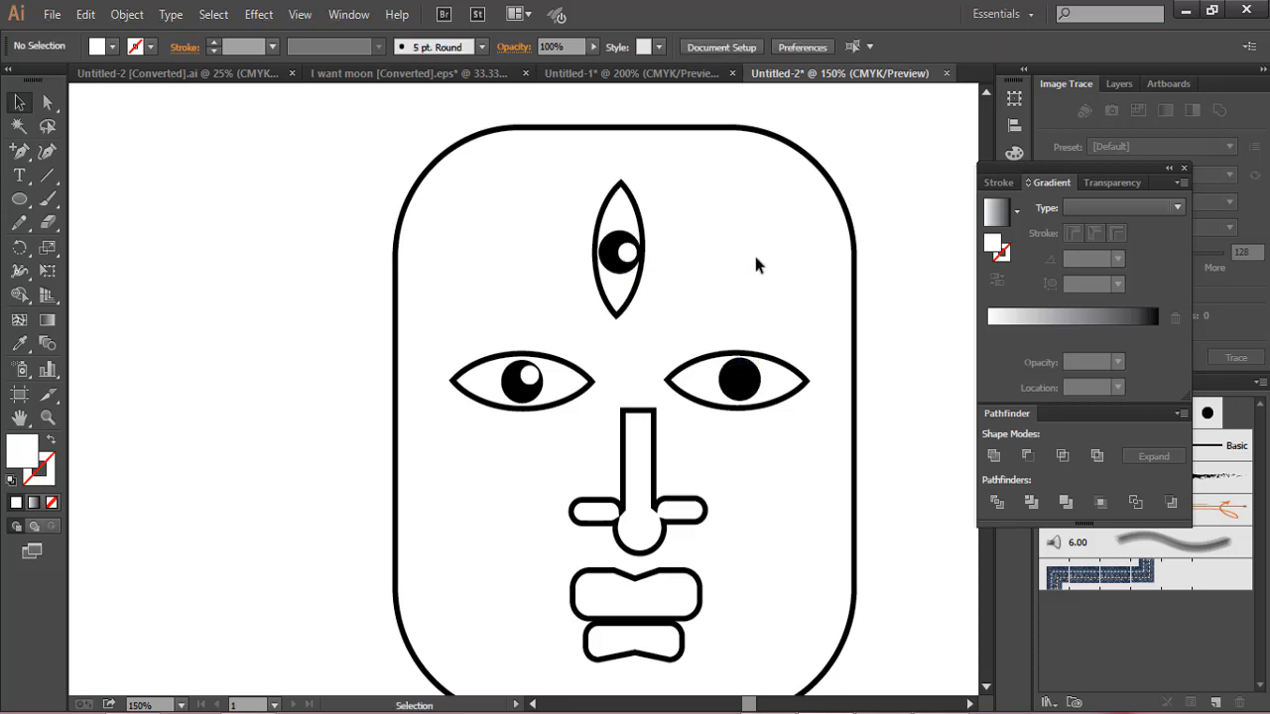
key(ctrl+0)
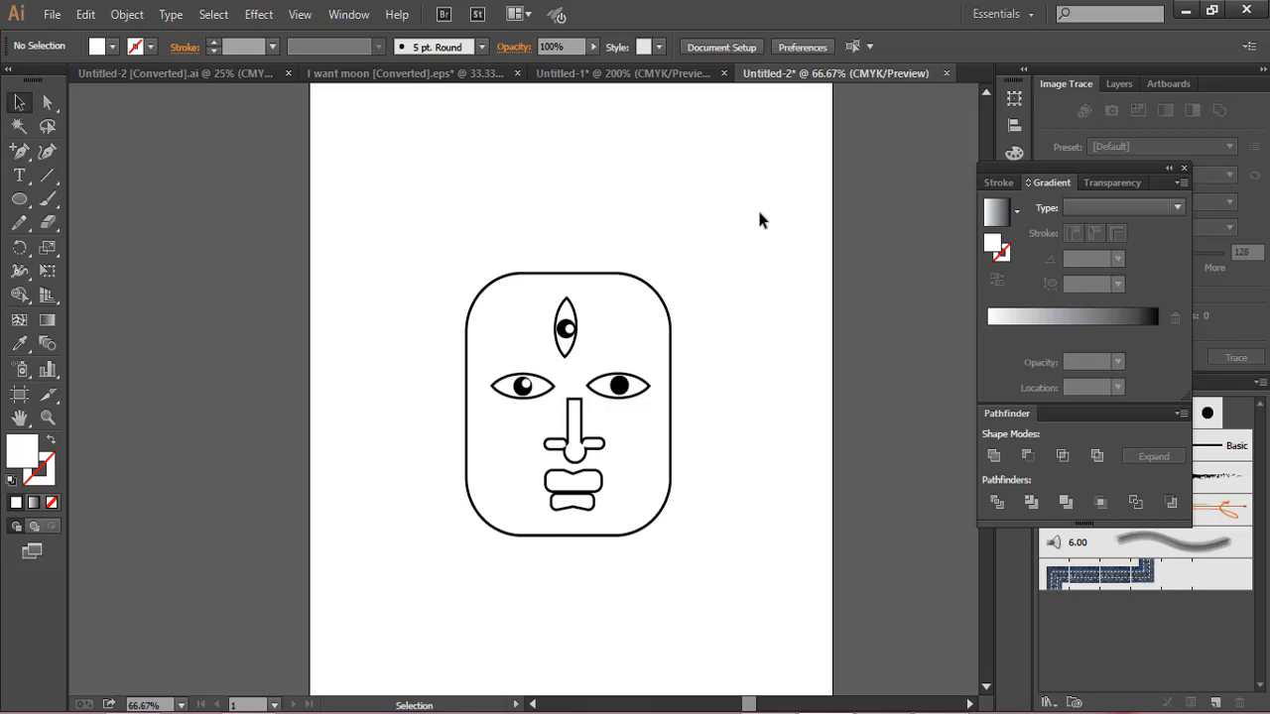
scroll(735, 287, down, 2)
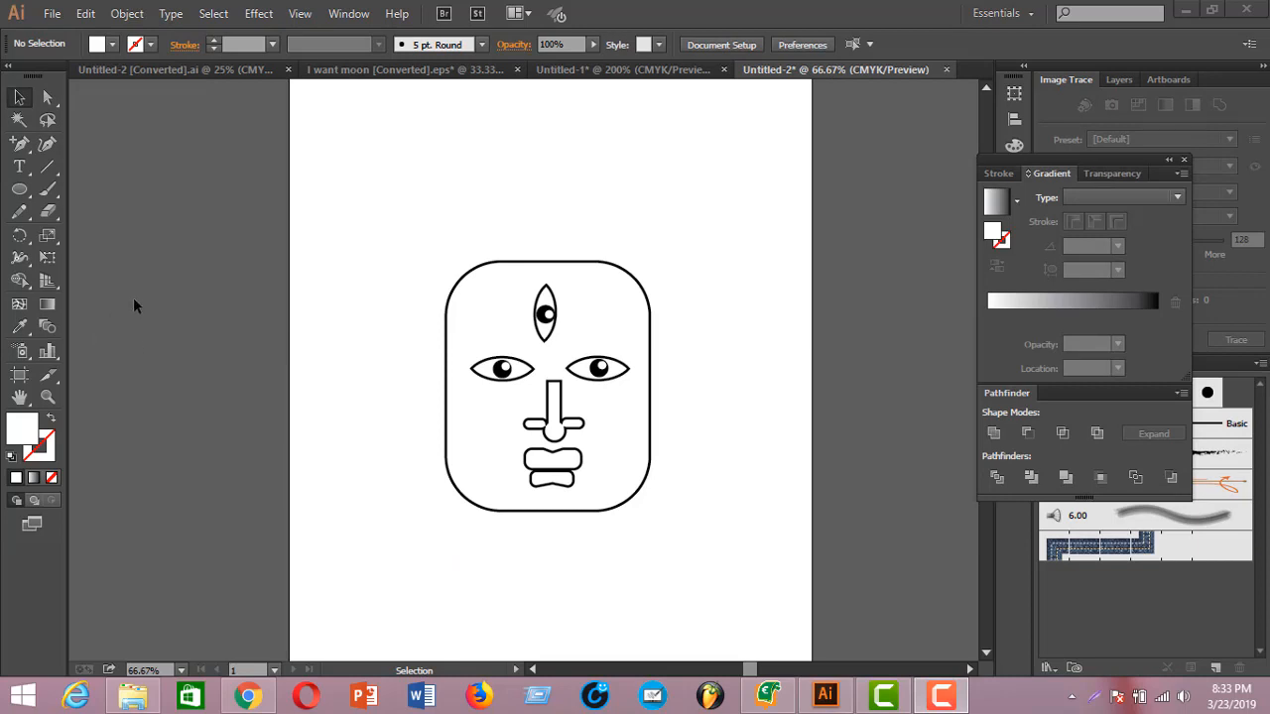
Draw an ellipse above the face with no fill and a black stroke, and move it beyond the face's upper right corner
drag(19, 188, 69, 233)
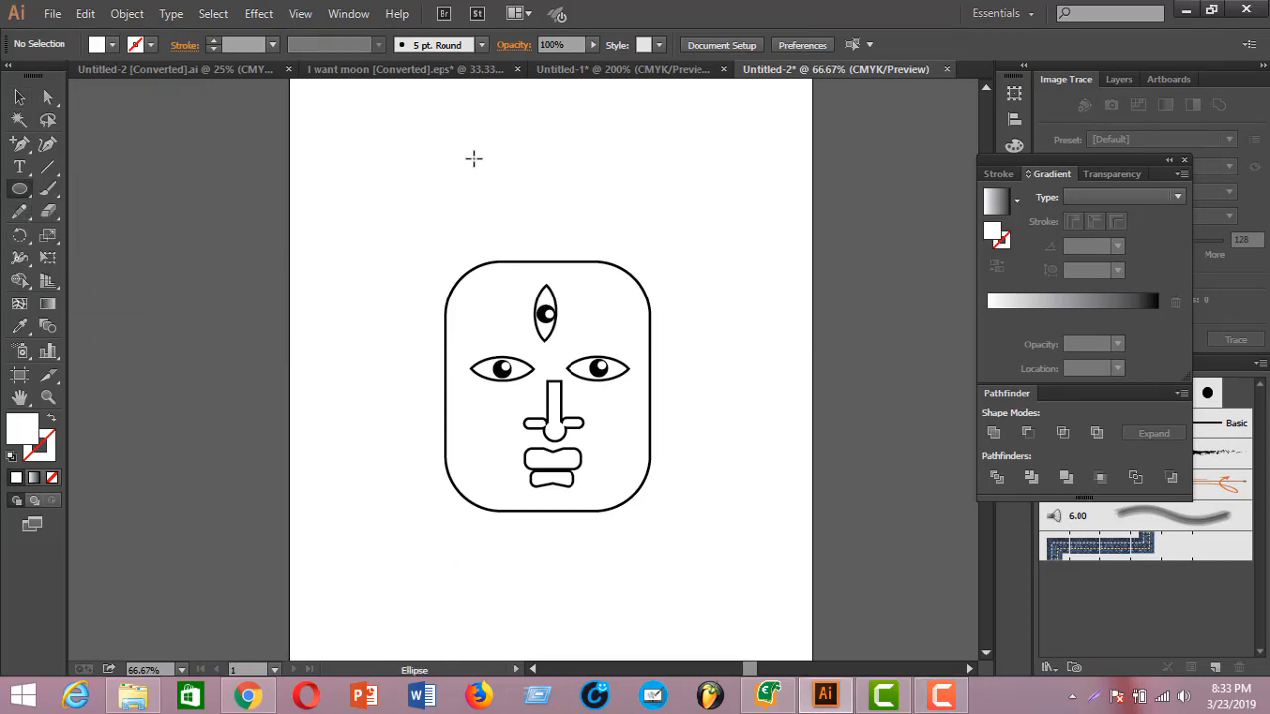
drag(464, 151, 582, 250)
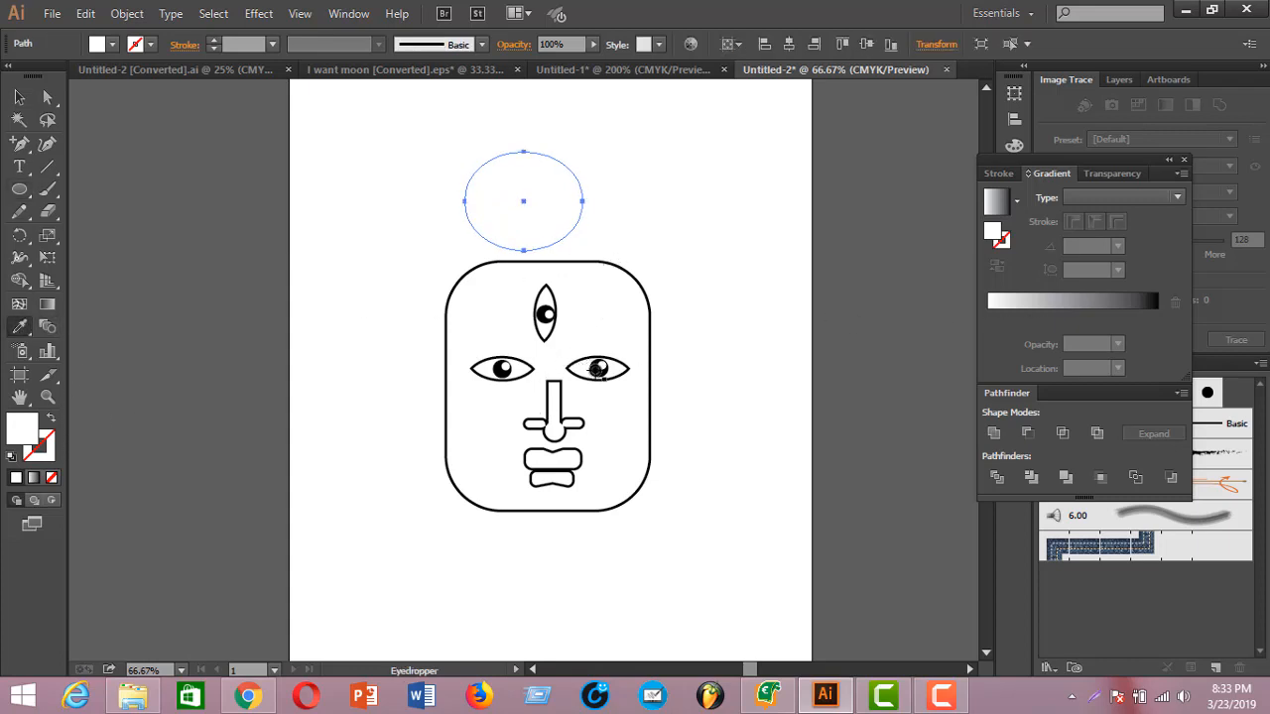
click(598, 370)
click(52, 418)
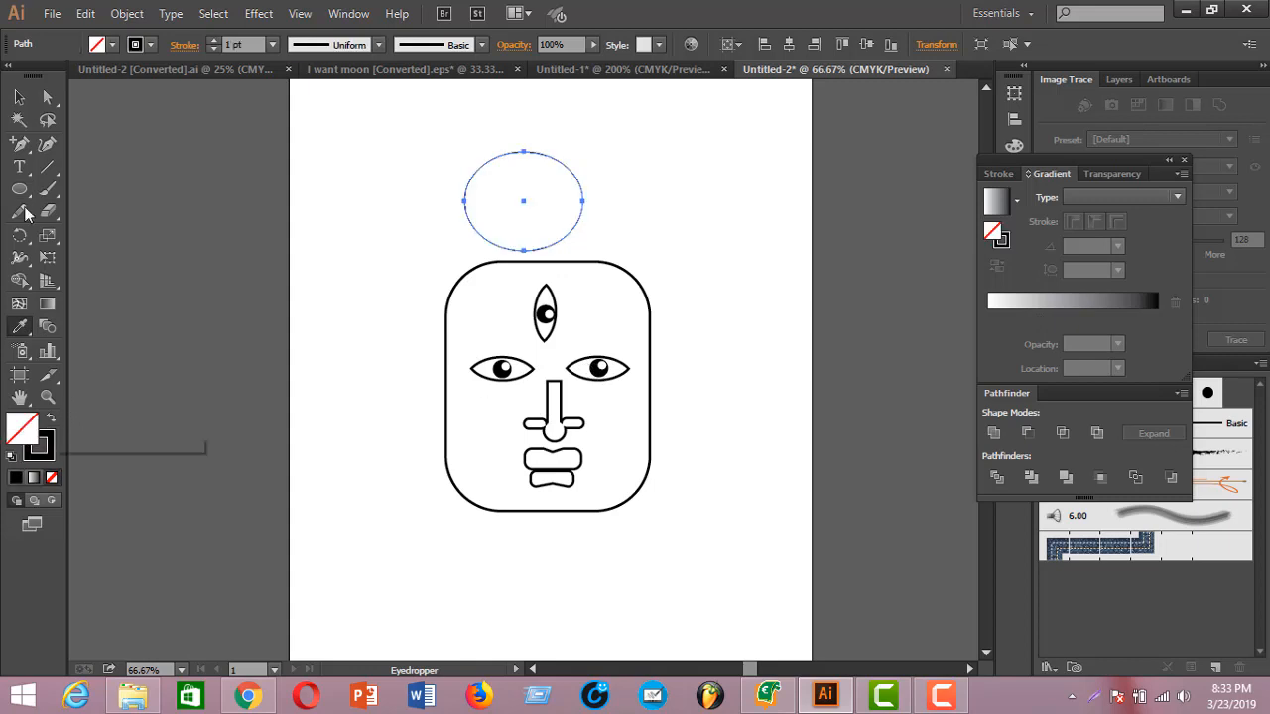
click(19, 98)
click(661, 234)
drag(573, 179, 783, 182)
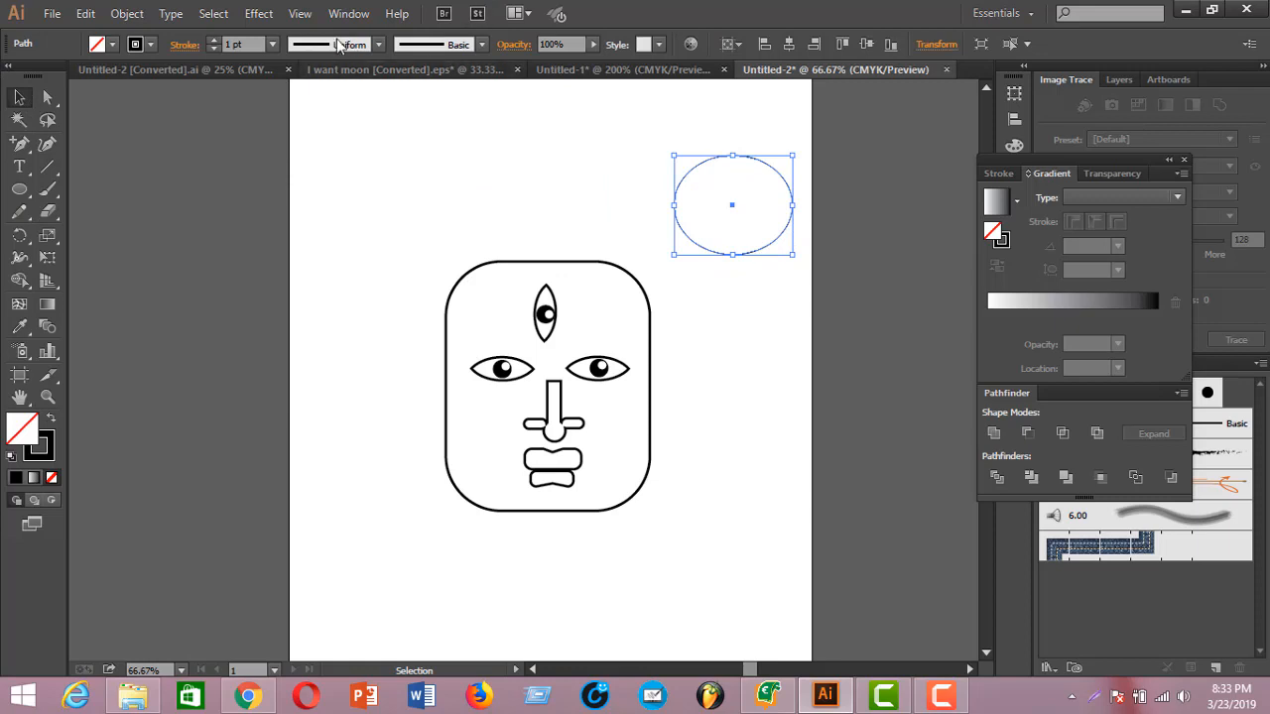
Set the ellipse's stroke to 7 pt and narrow the ellipse slightly toward a circle
click(272, 45)
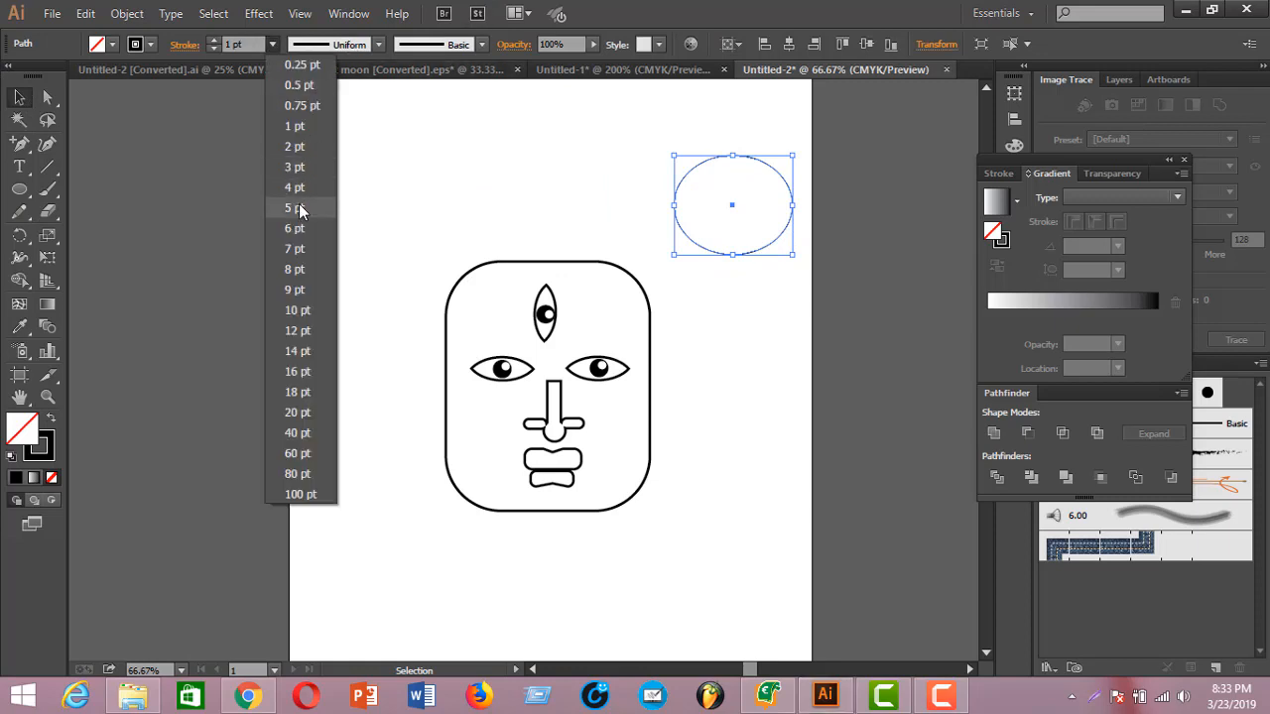
click(297, 207)
click(272, 45)
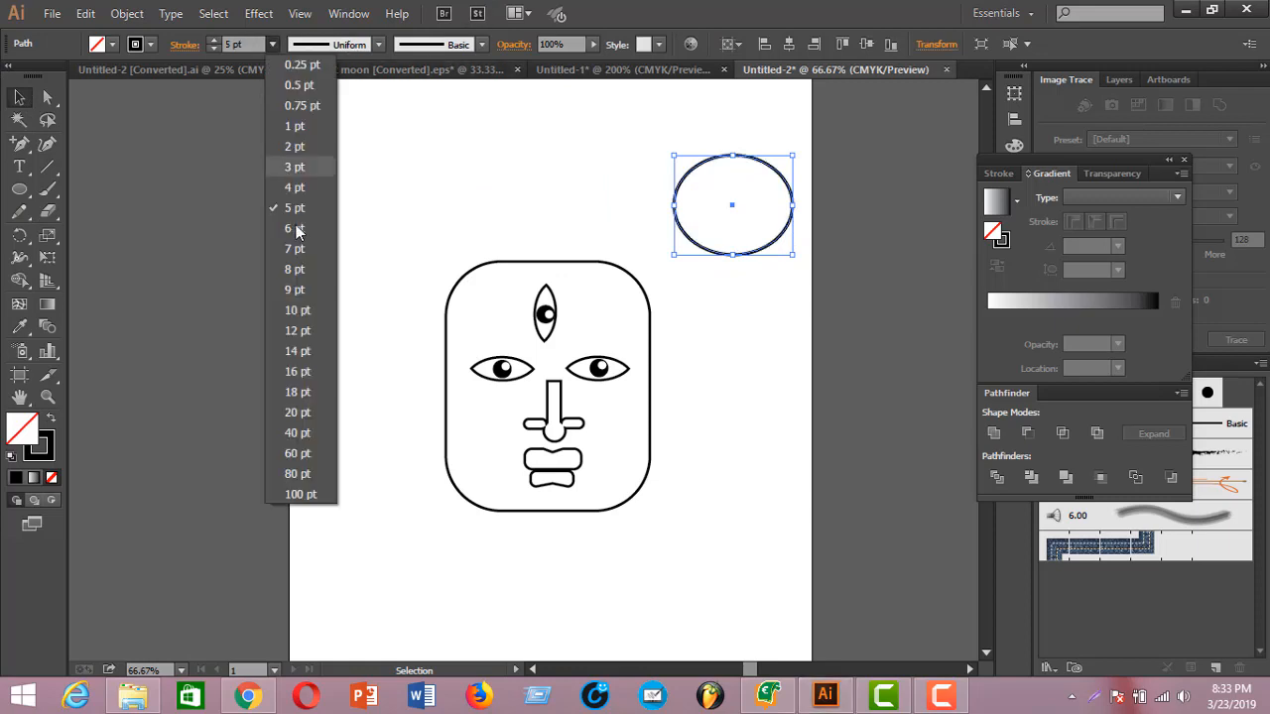
click(294, 249)
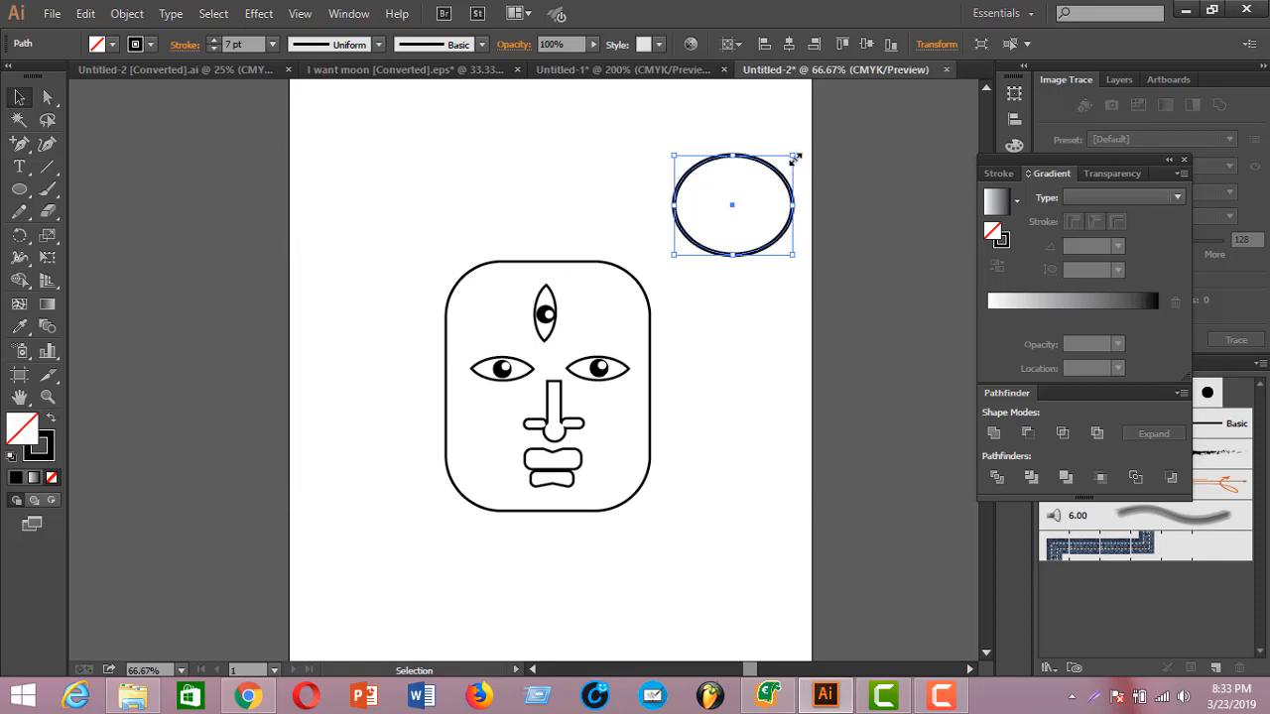
drag(793, 155, 742, 161)
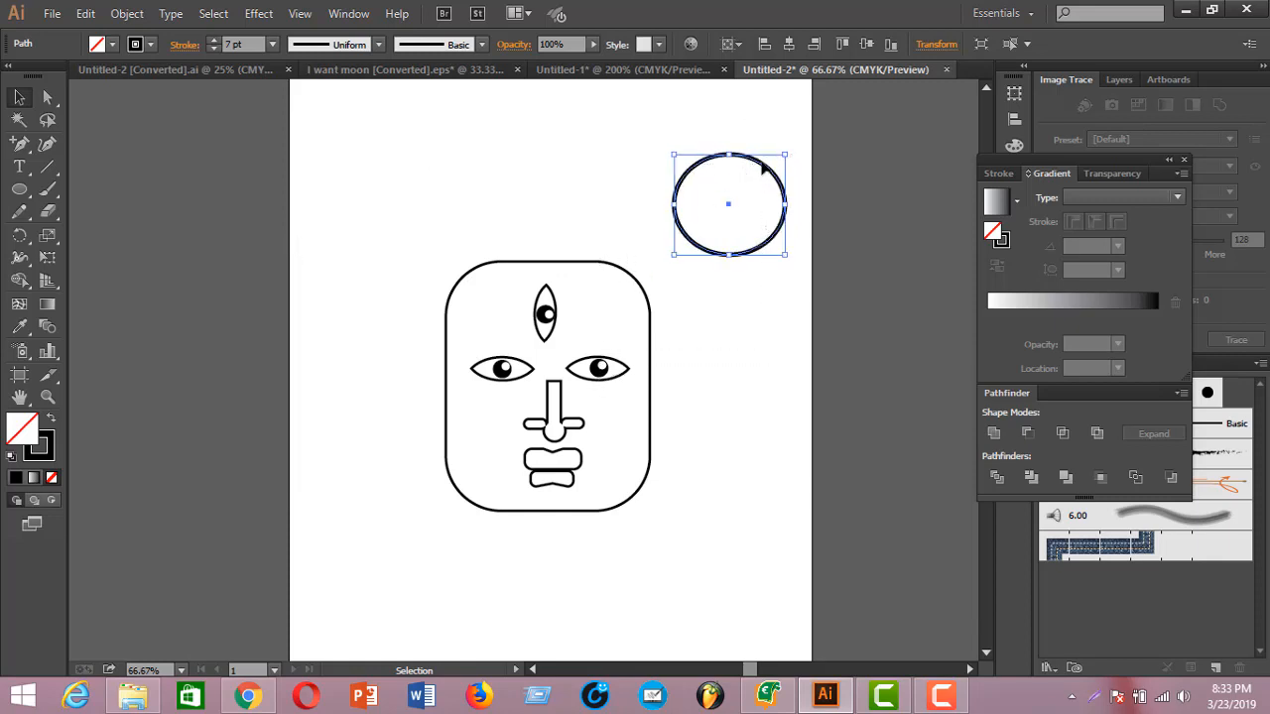
Move the outlined ellipse slightly up and cut it at its left and right anchor points with the Scissors tool
mouse_move(729, 204)
mouse_down()
mouse_move(638, 346)
mouse_move(711, 236)
mouse_move(745, 144)
mouse_move(750, 153)
mouse_up()
click(763, 169)
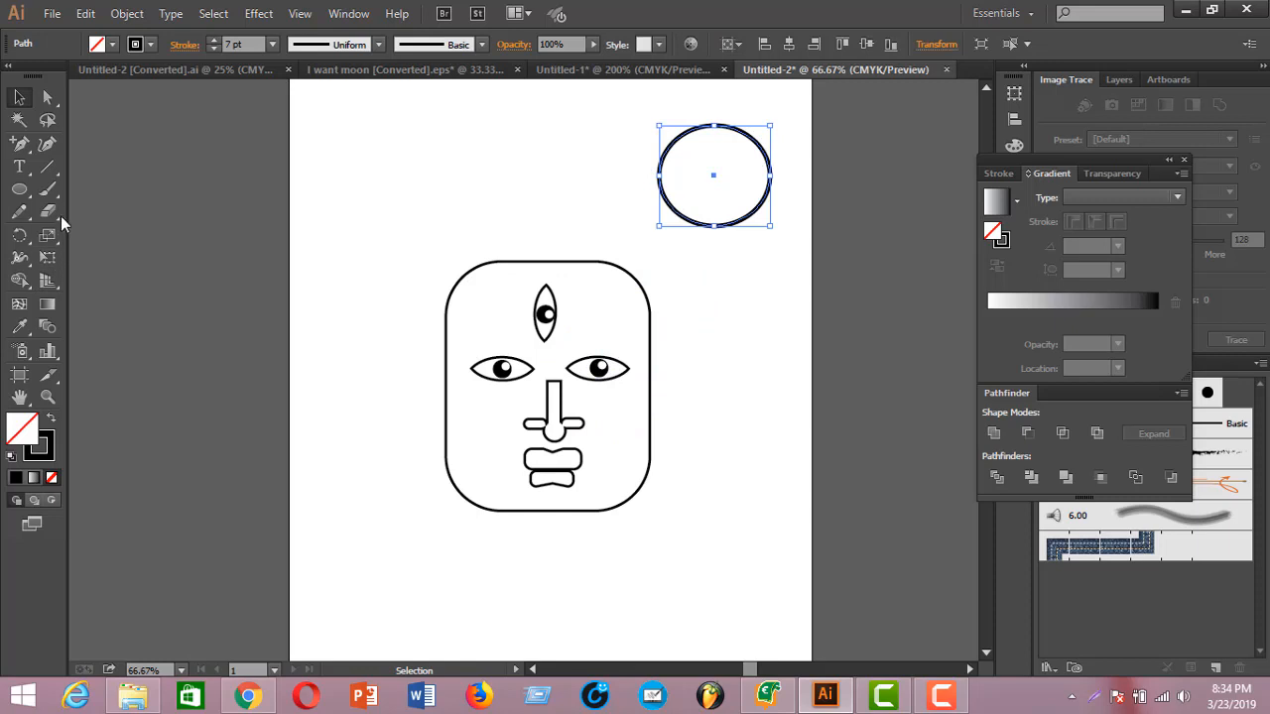
drag(55, 212, 95, 234)
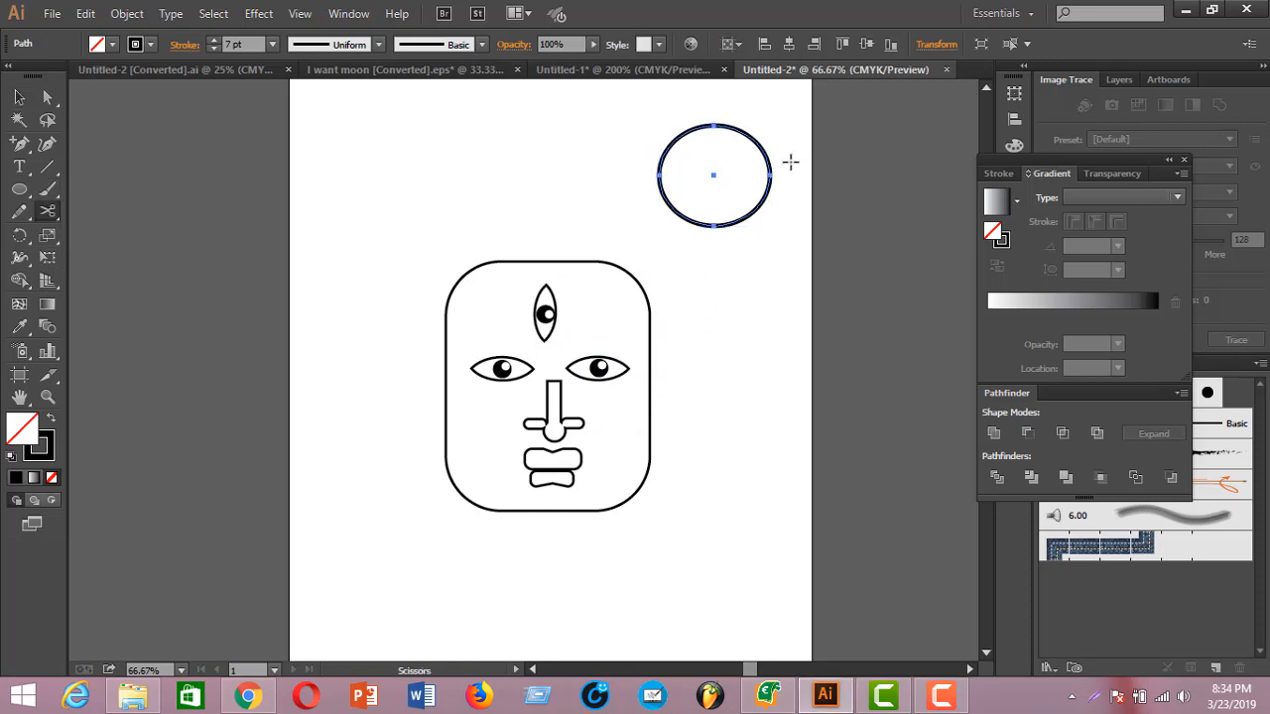
click(771, 176)
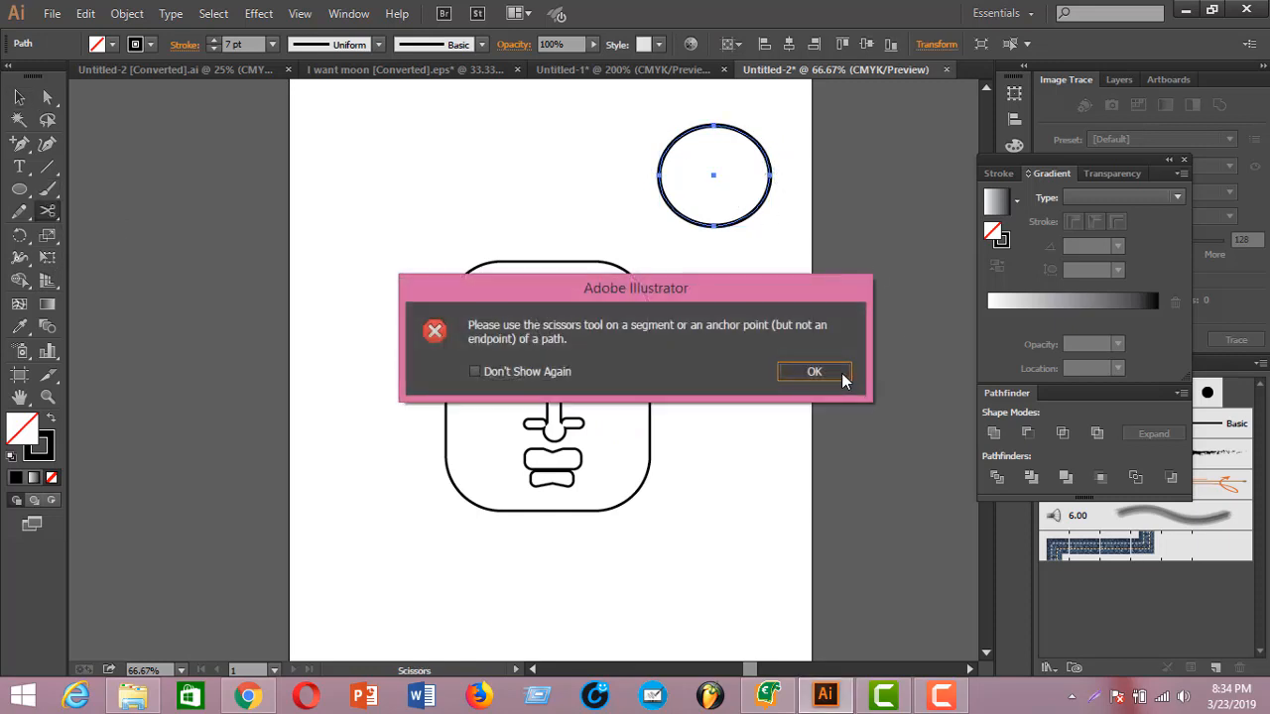
click(846, 370)
click(772, 176)
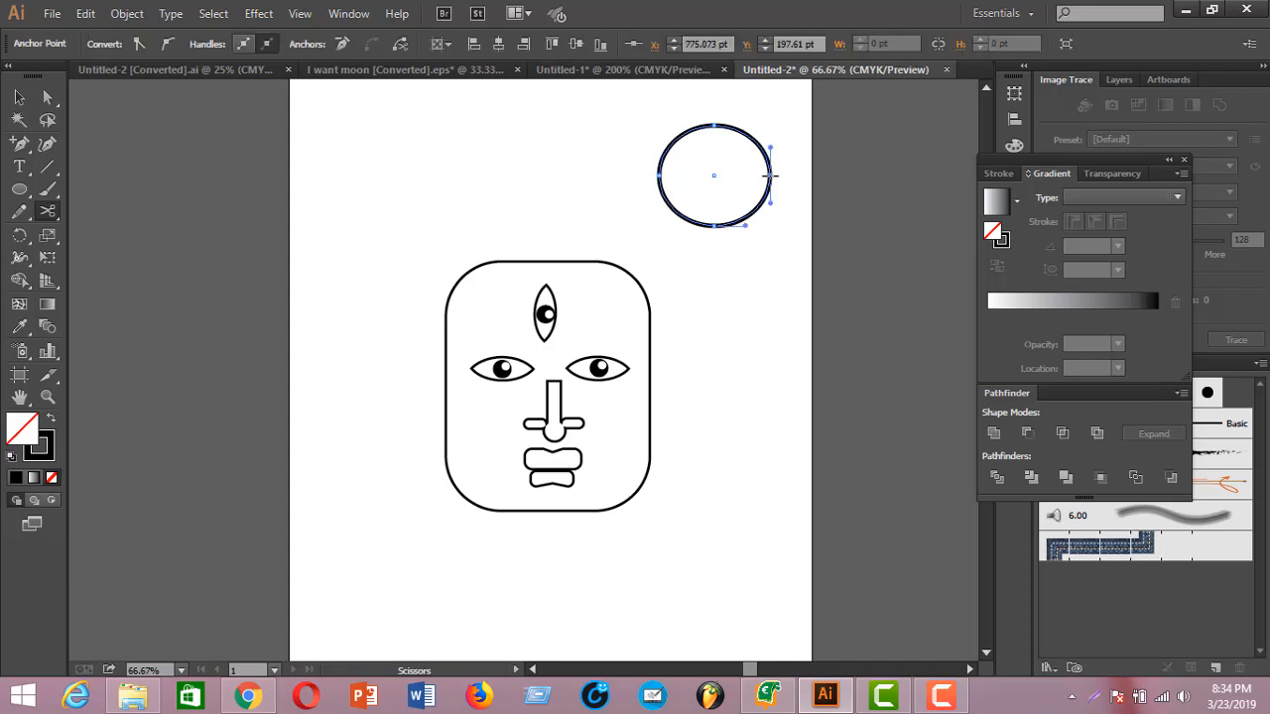
click(663, 175)
Delete the lower half of the cut ellipse
click(19, 96)
click(750, 238)
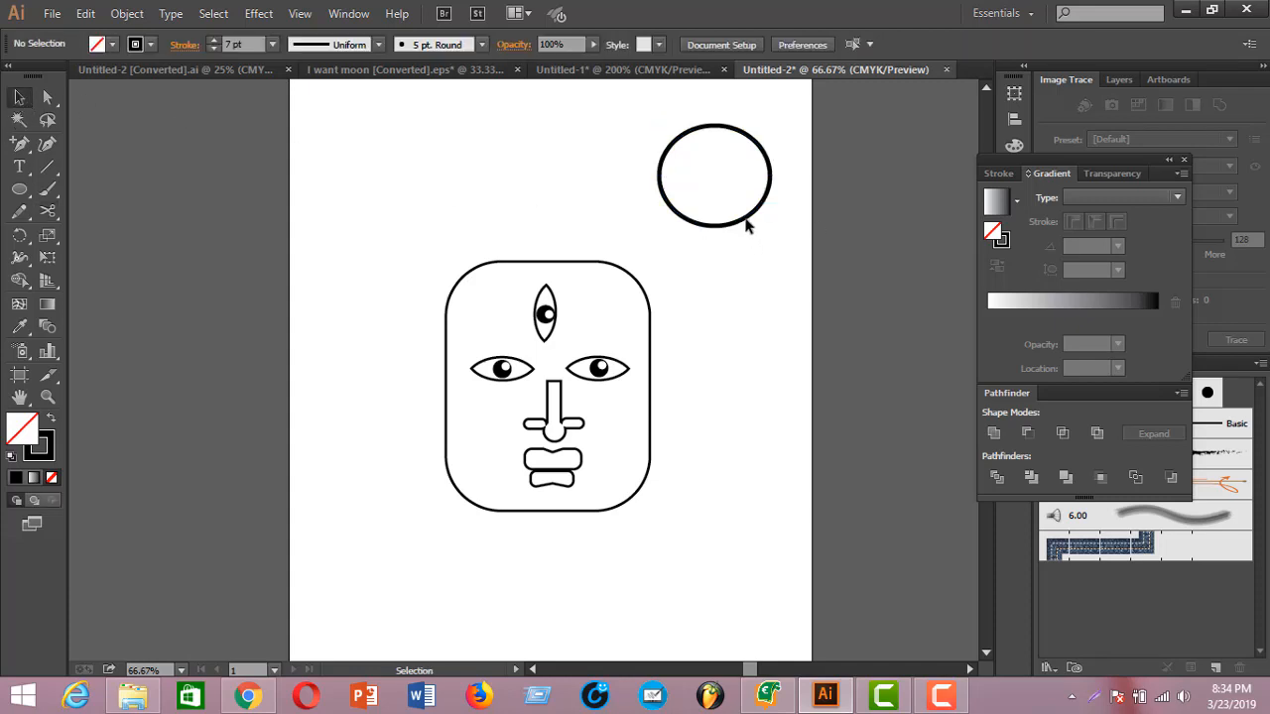
click(743, 217)
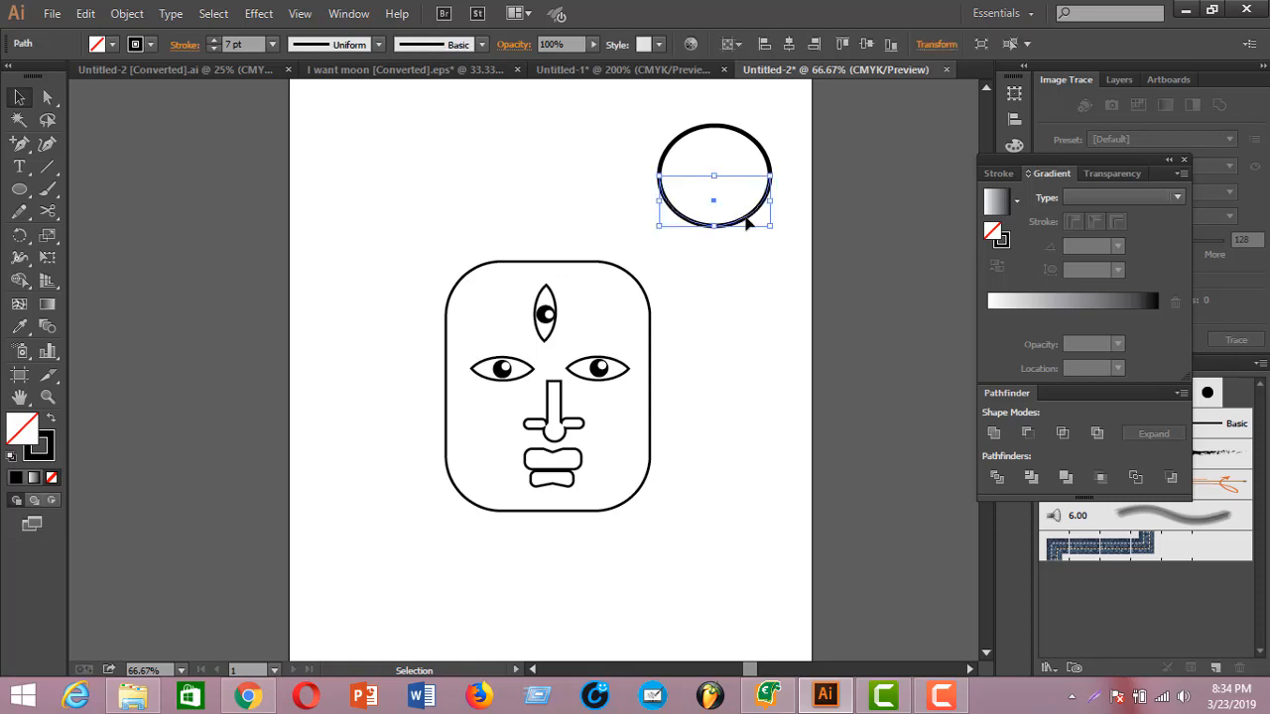
key(Delete)
Give the remaining arc's stroke round caps
drag(644, 117, 816, 236)
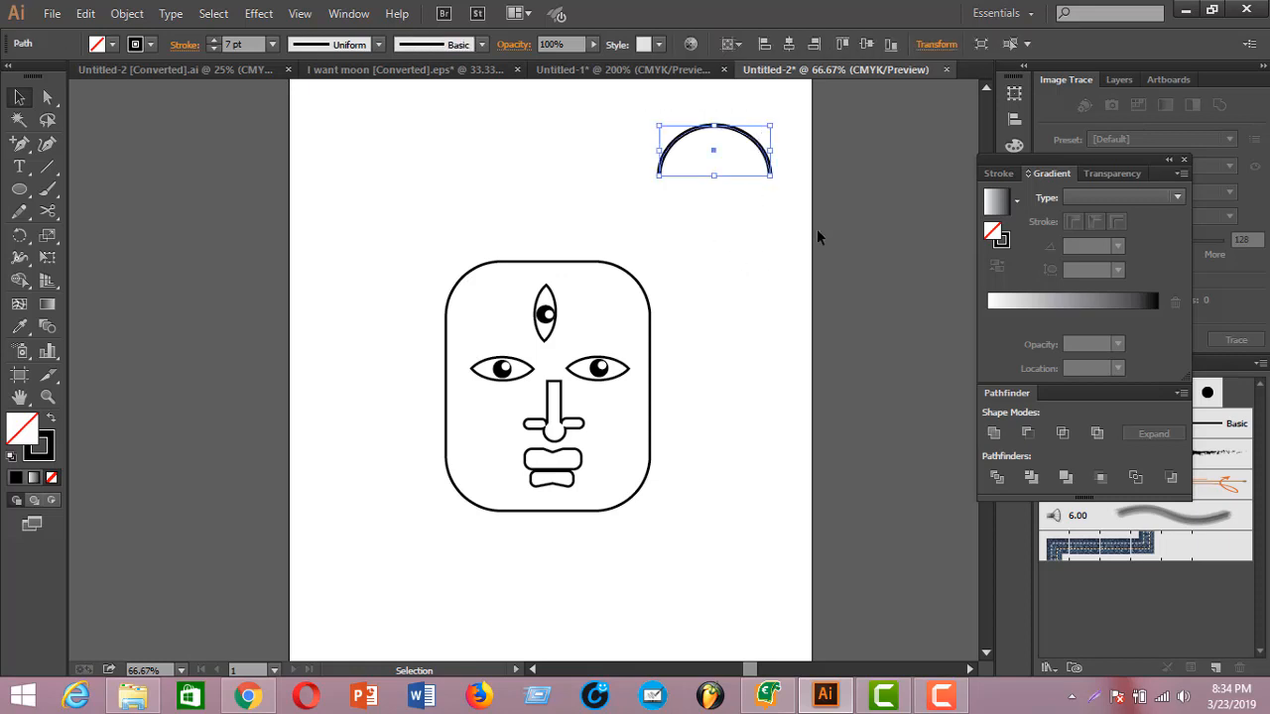
key(ctrl+plus)
key(ctrl+plus)
key(ctrl+plus)
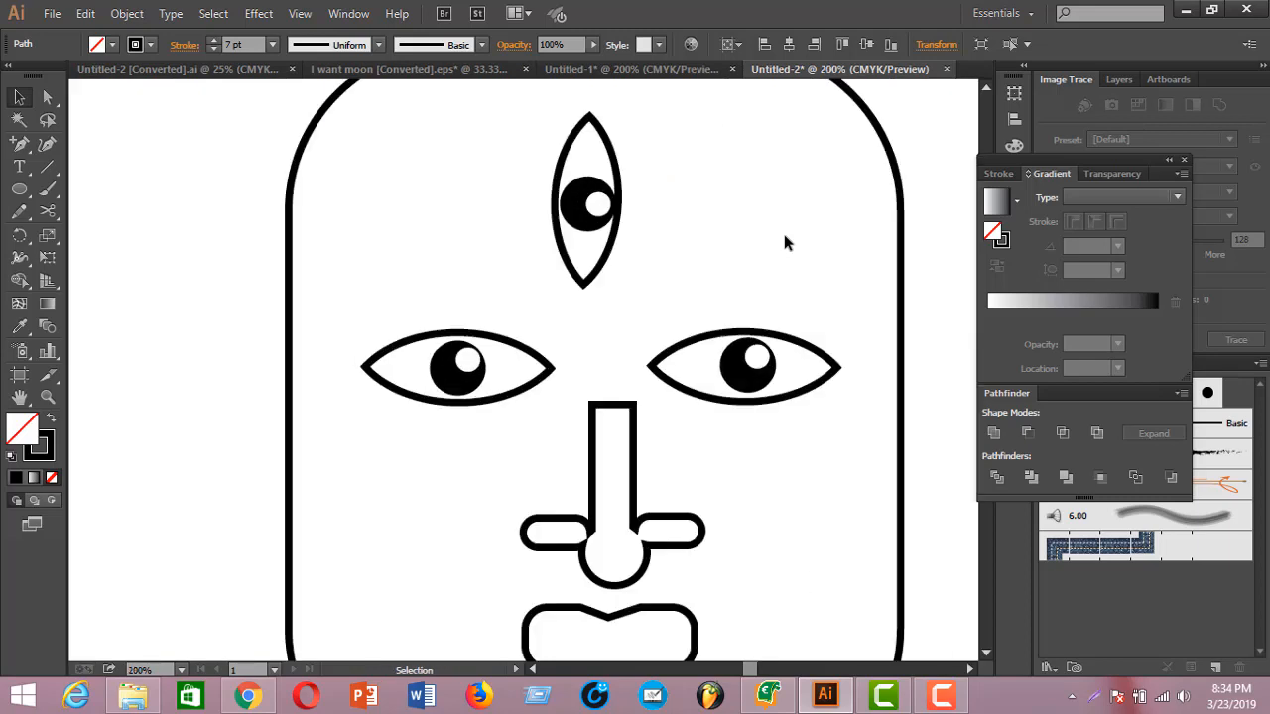
drag(750, 671, 755, 670)
scroll(685, 218, up, 10)
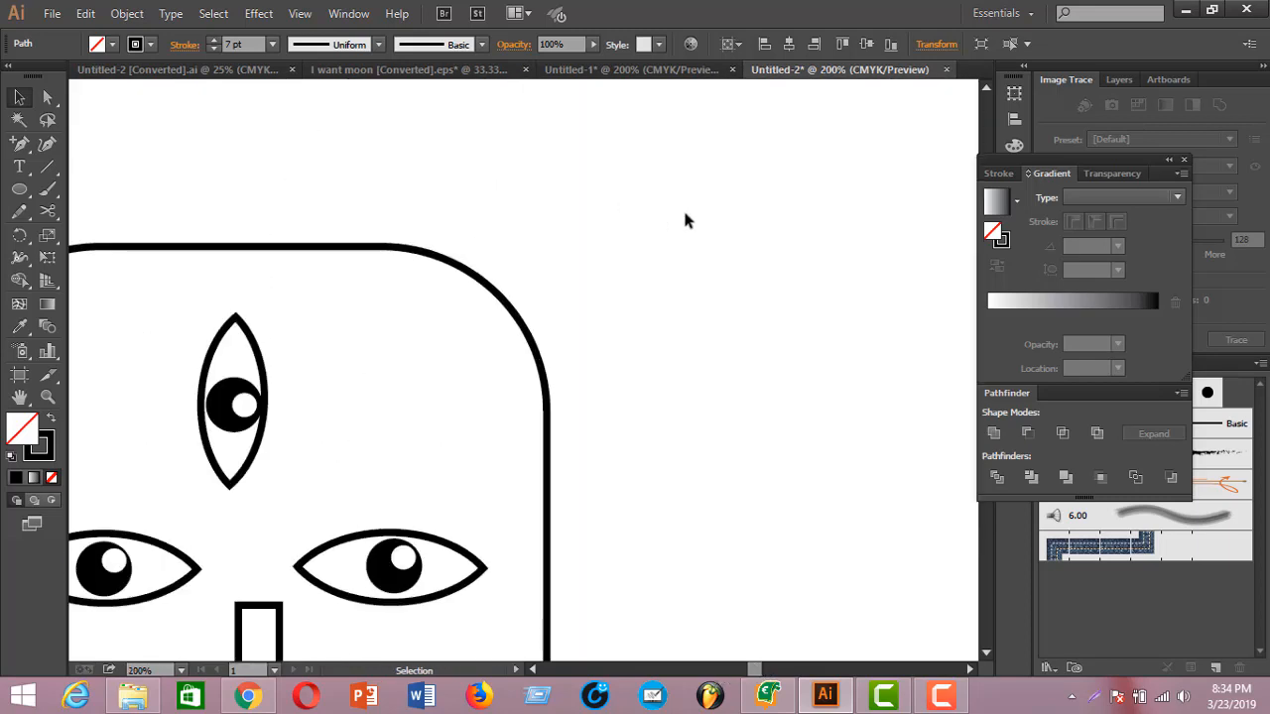
click(179, 48)
click(95, 91)
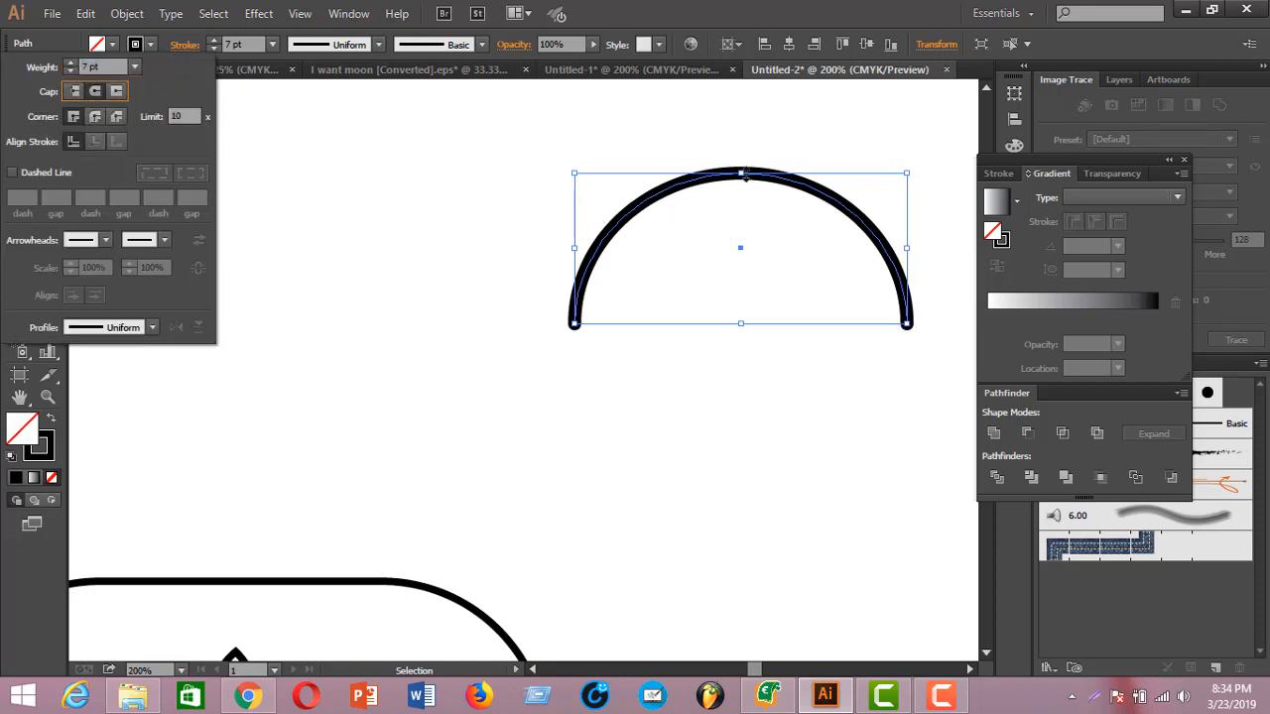
Flatten the arc by lowering its top to about half its height, for a shallow eyebrow curve
click(742, 176)
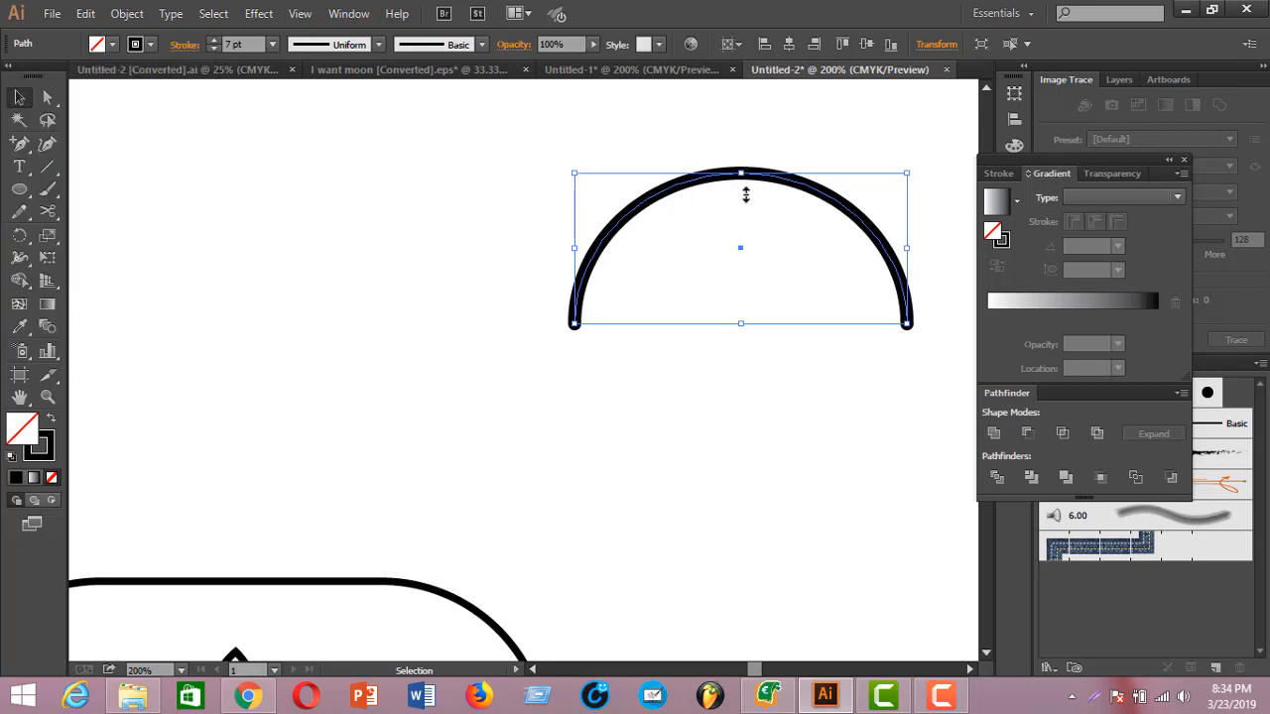
drag(746, 195, 743, 208)
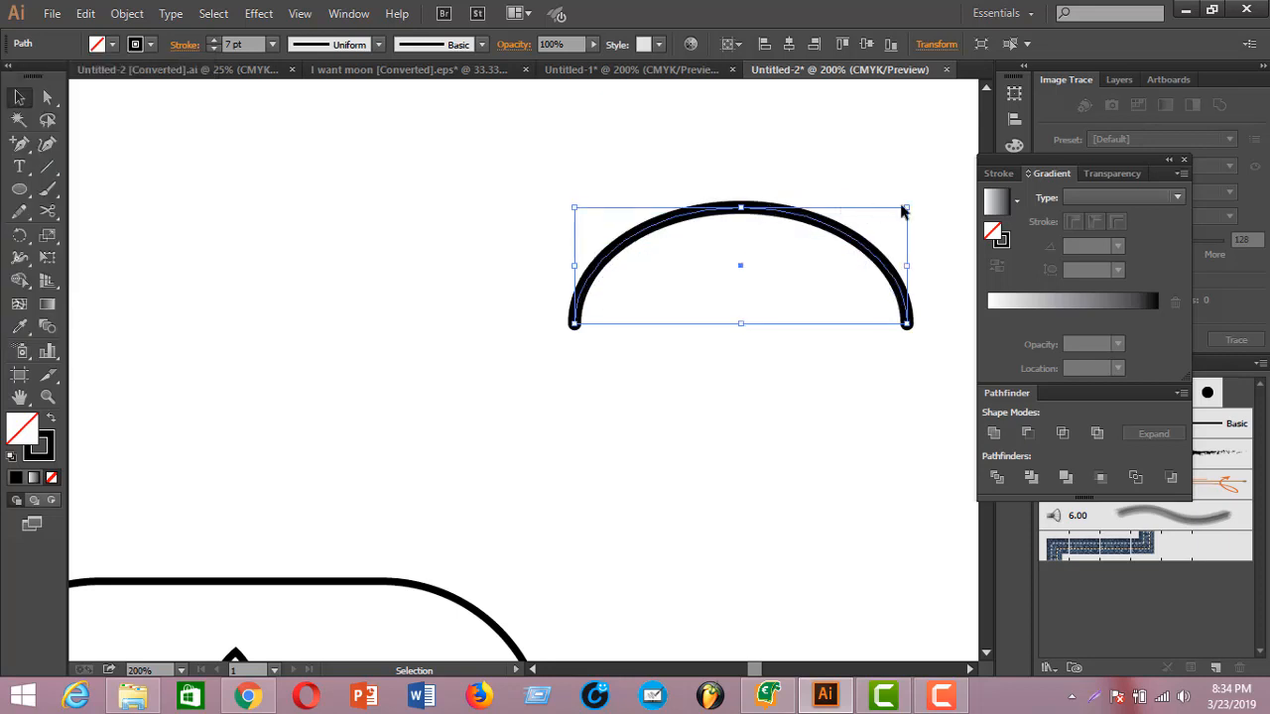
drag(906, 208, 911, 248)
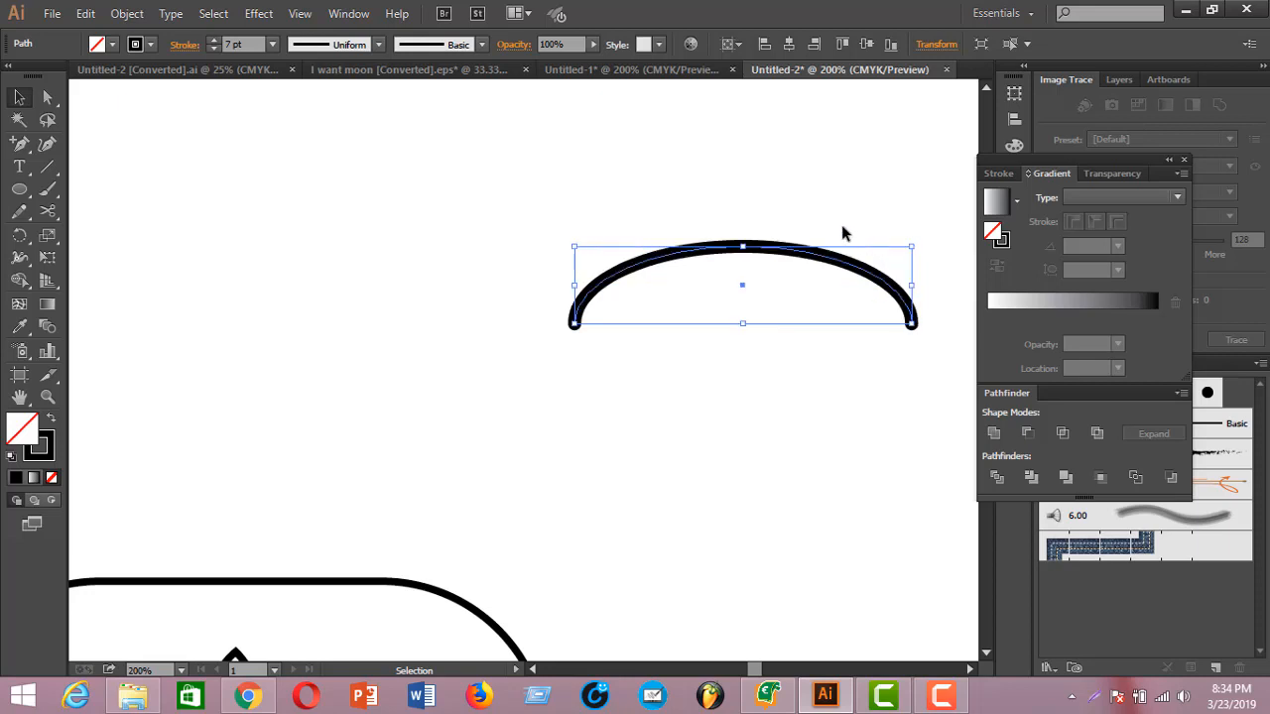
Set the arc's stroke weight to 12 pt
click(214, 40)
click(213, 40)
click(213, 40)
click(213, 40)
click(213, 39)
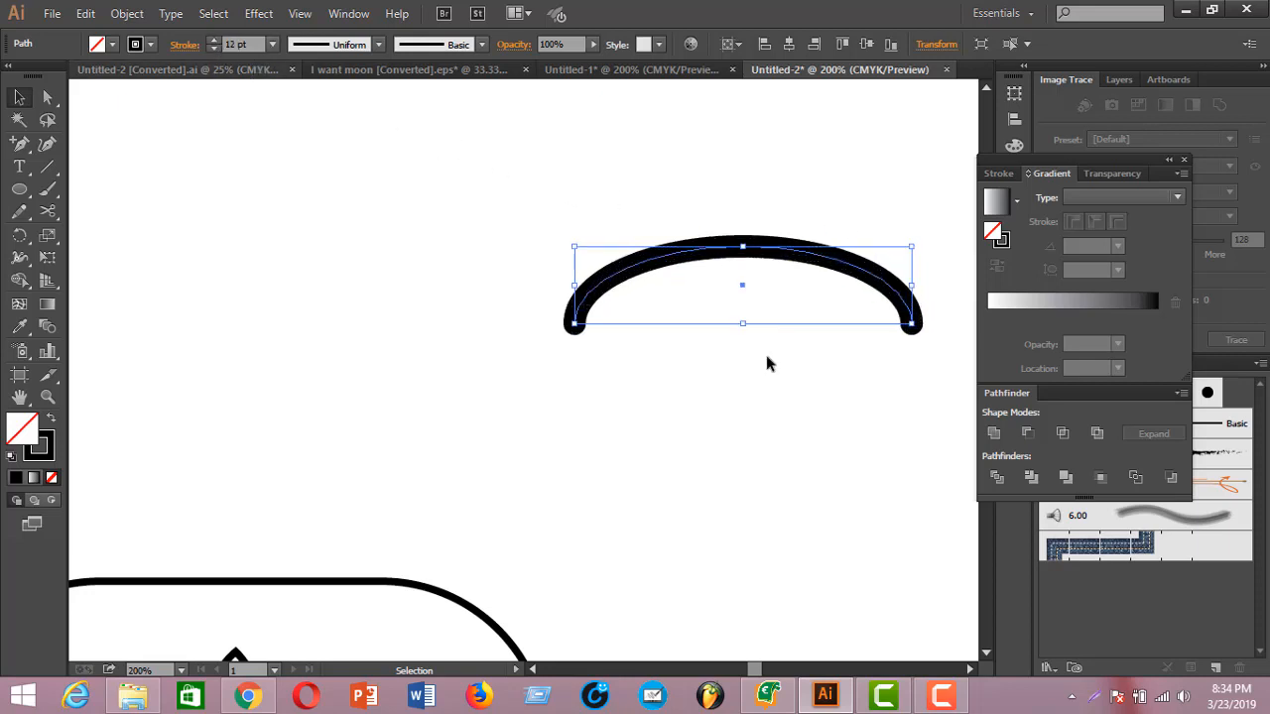
click(825, 369)
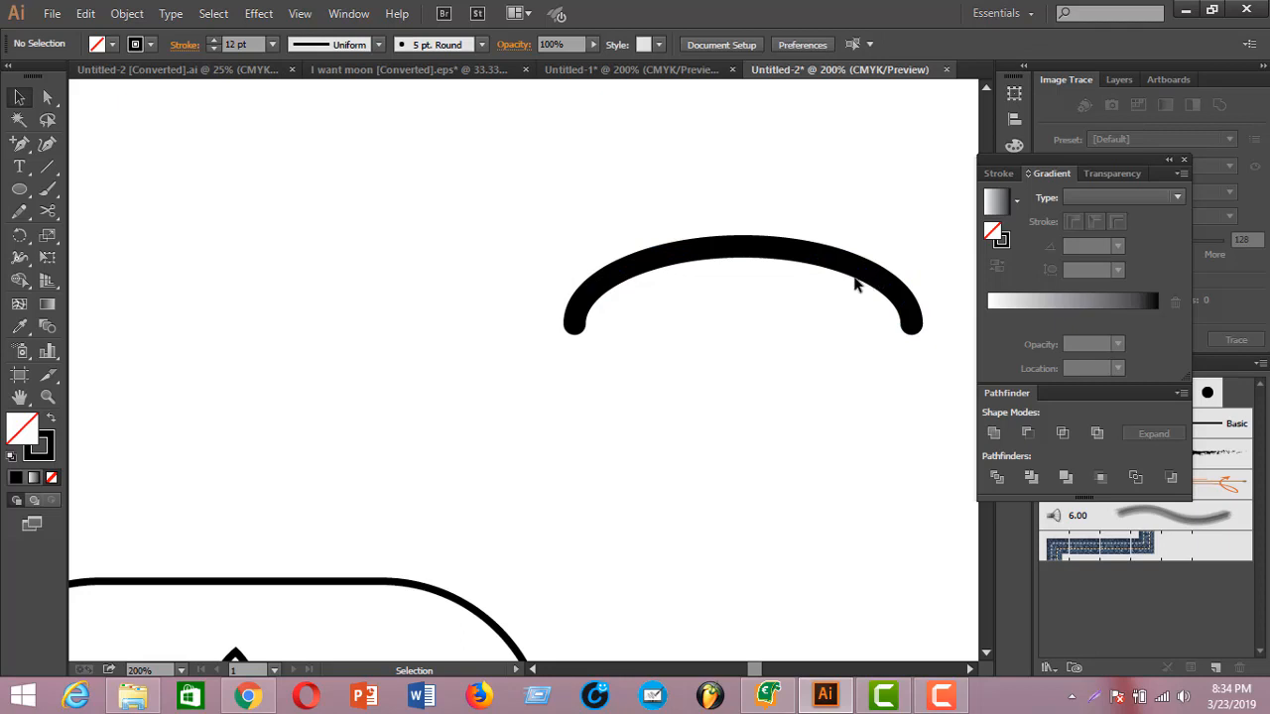
Scale the arc down slightly about its centre
drag(566, 214, 851, 377)
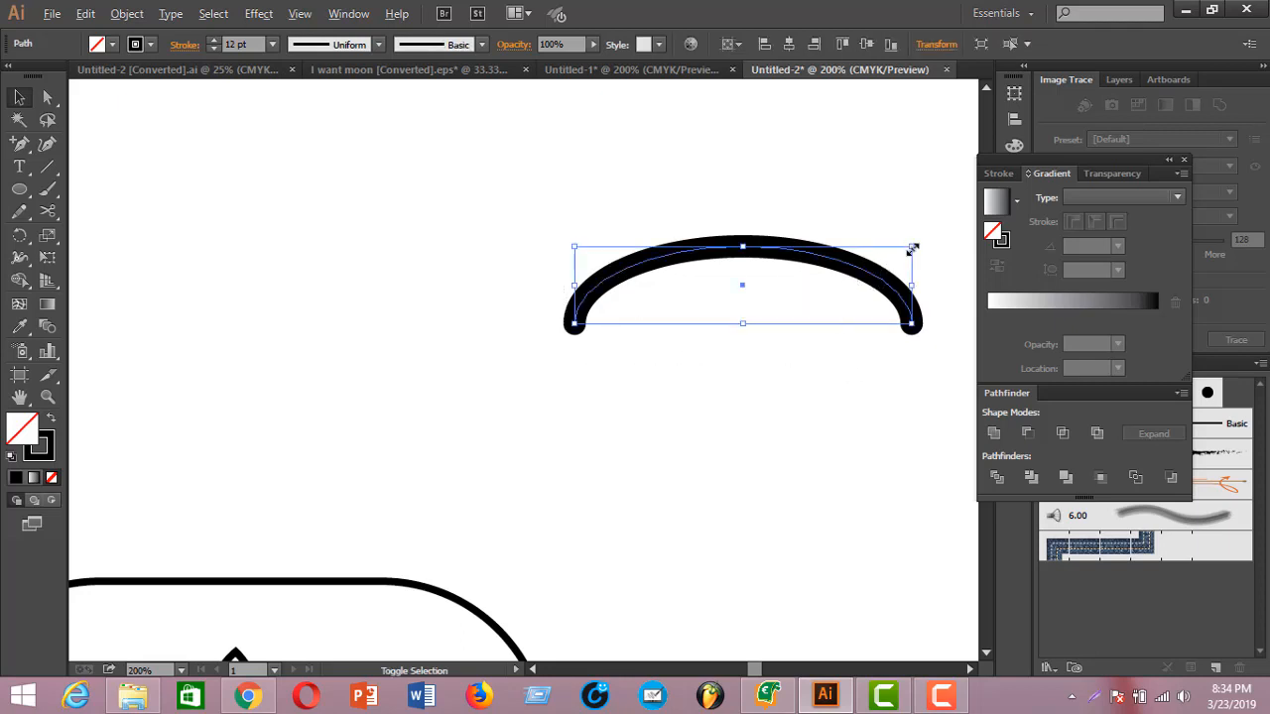
drag(912, 250, 880, 254)
click(854, 377)
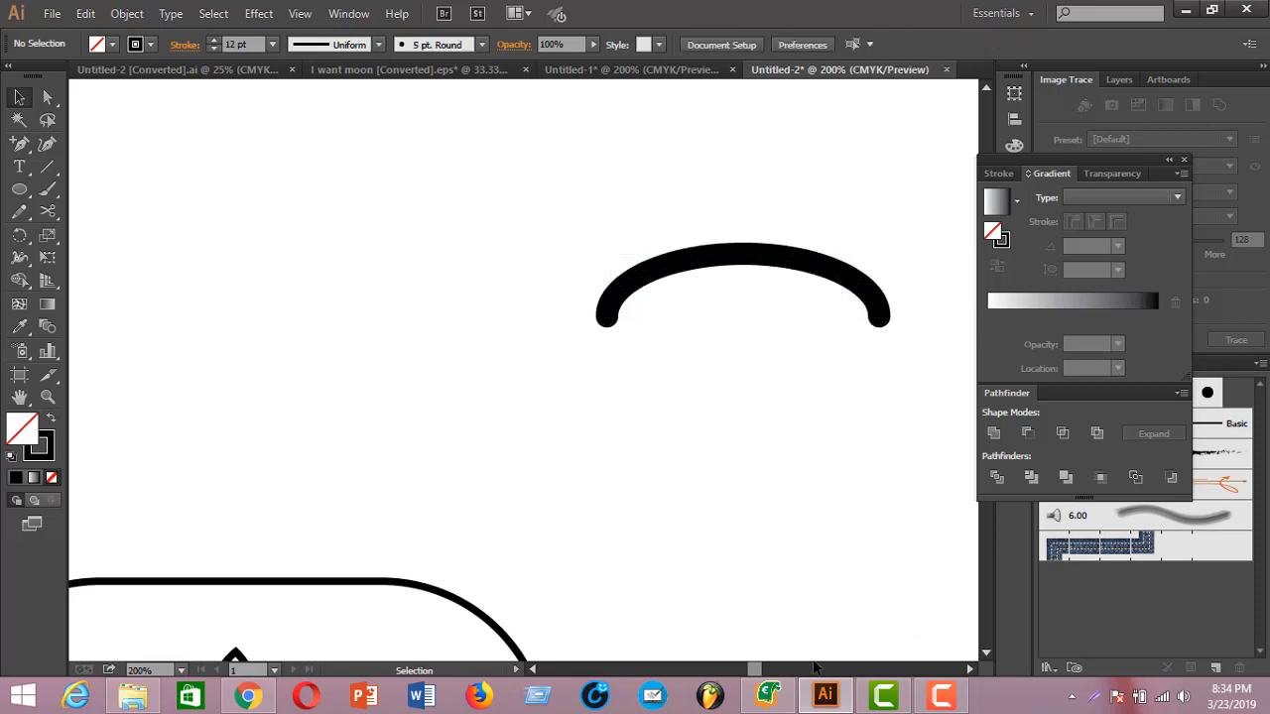
Place the thick arc just above the right eye as an eyebrow
scroll(811, 565, down, 5)
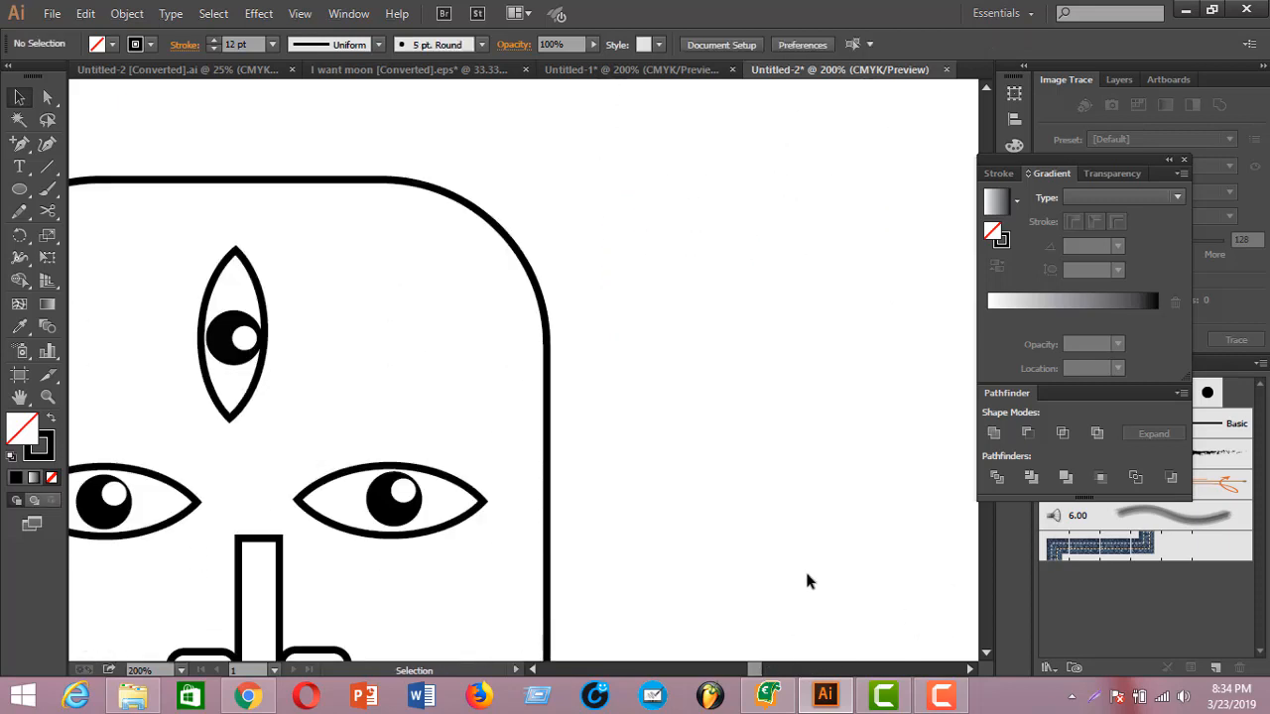
scroll(808, 570, up, 5)
drag(828, 185, 718, 171)
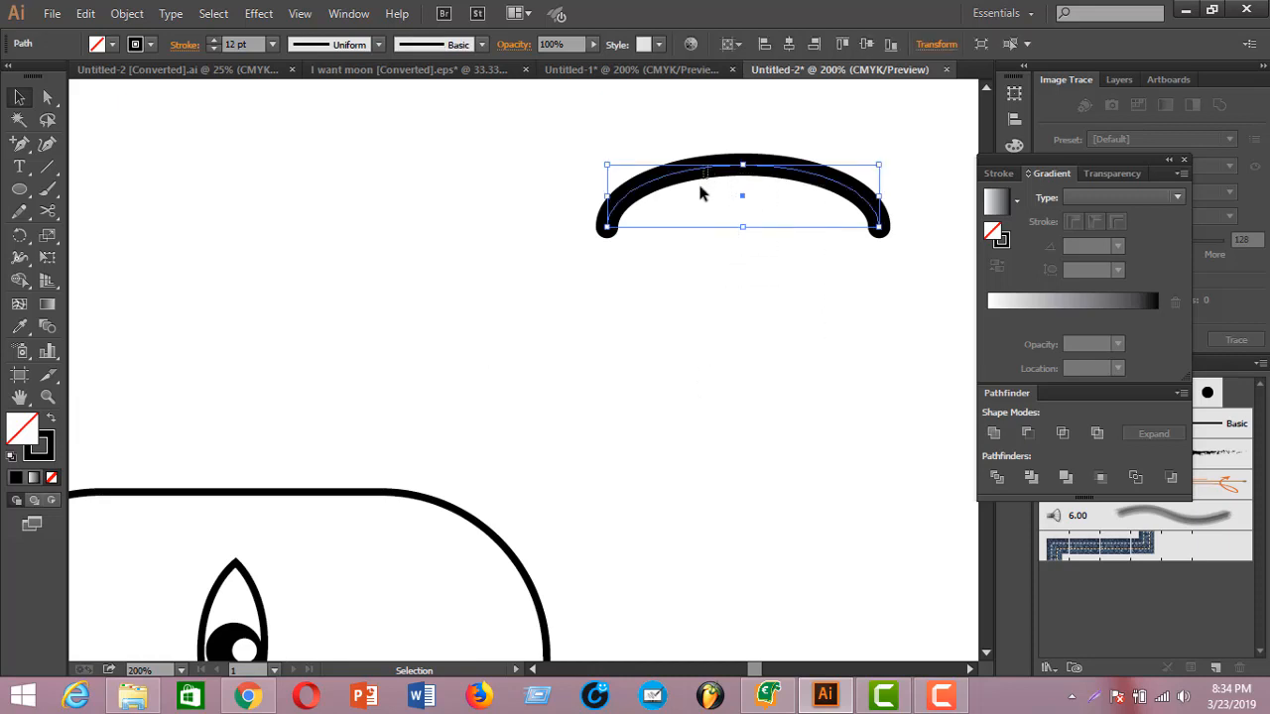
mouse_move(643, 204)
mouse_down()
mouse_move(636, 187)
mouse_move(655, 231)
mouse_up()
key(ctrl+c)
key(ctrl+minus)
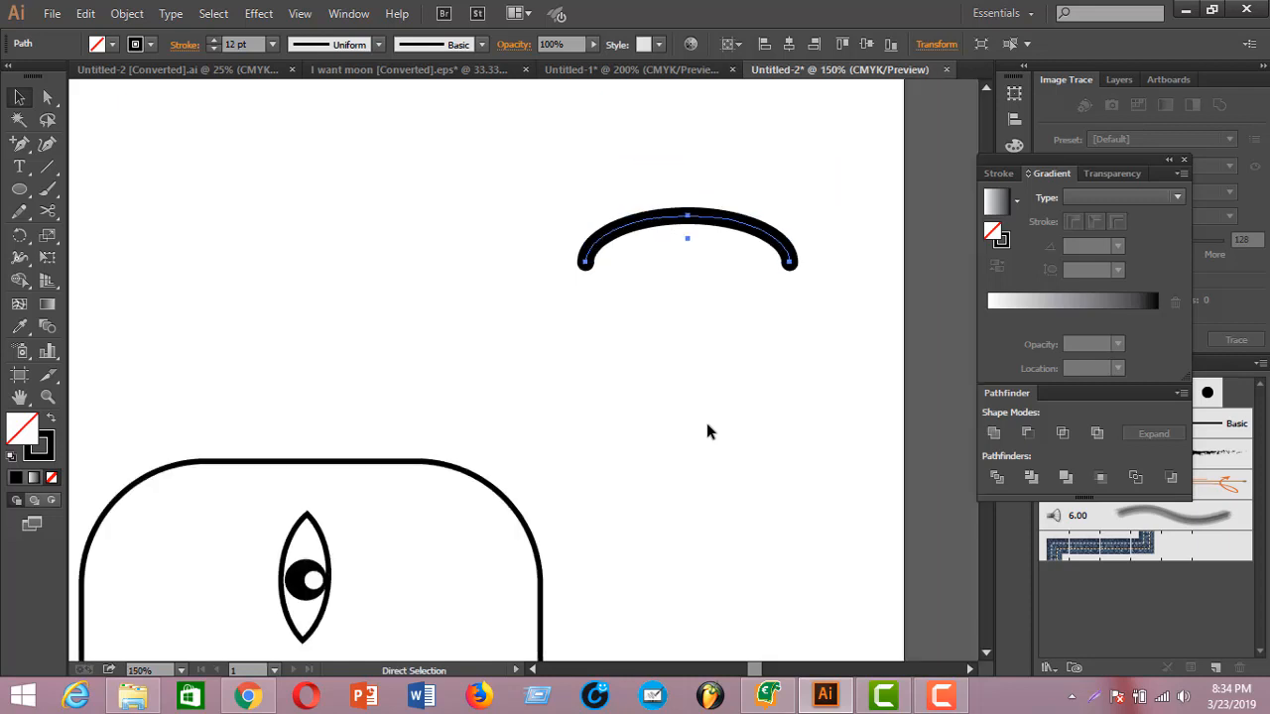
key(v)
scroll(675, 436, down, 2)
scroll(670, 327, up, 1)
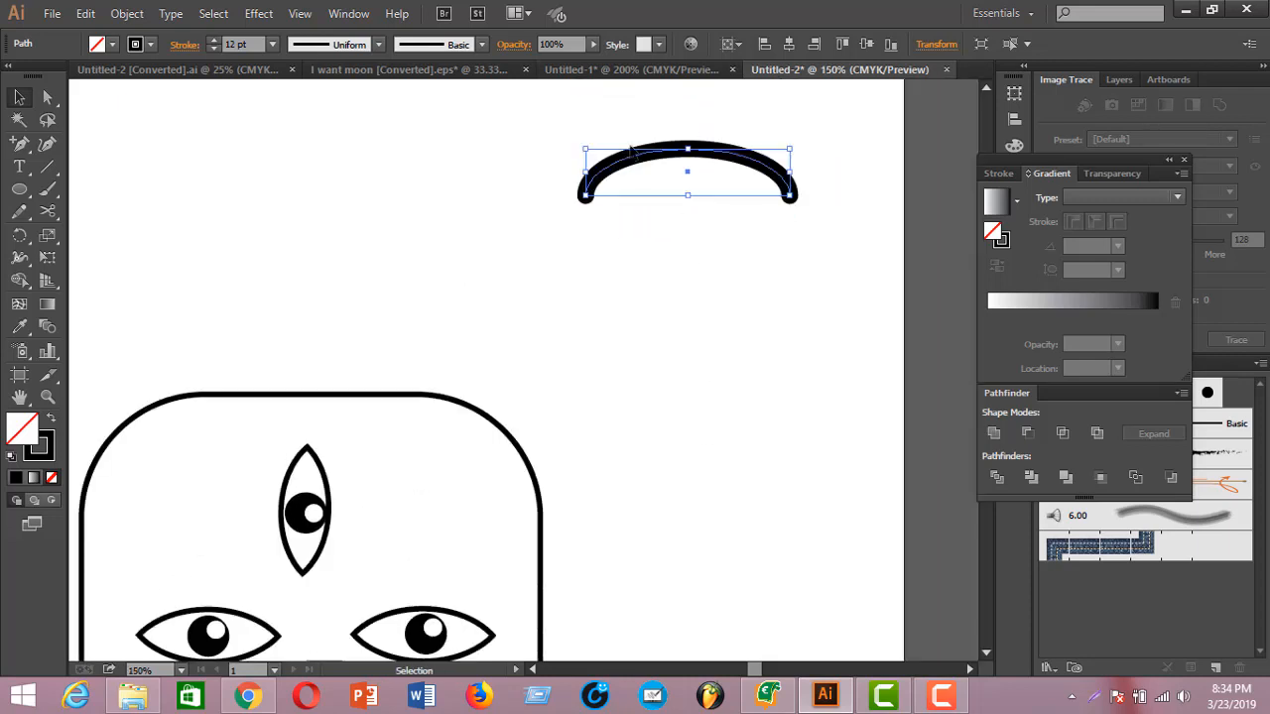
drag(681, 162, 405, 584)
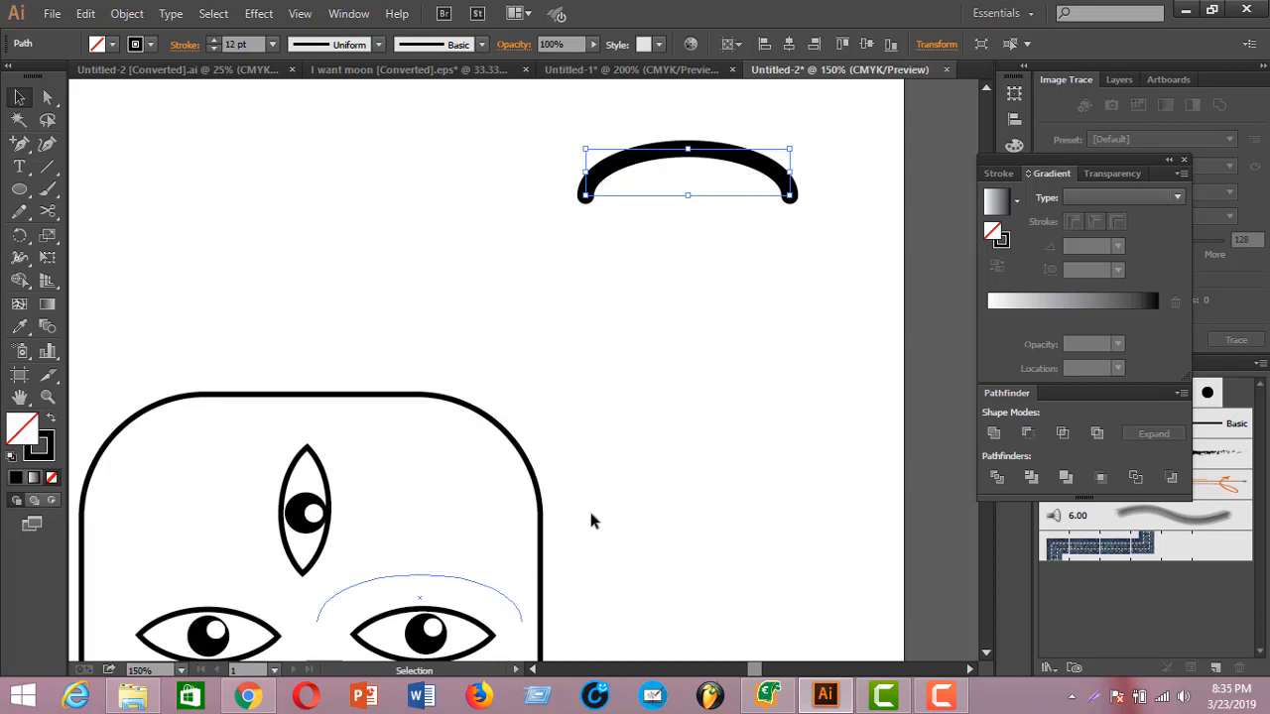
scroll(730, 423, down, 5)
click(728, 352)
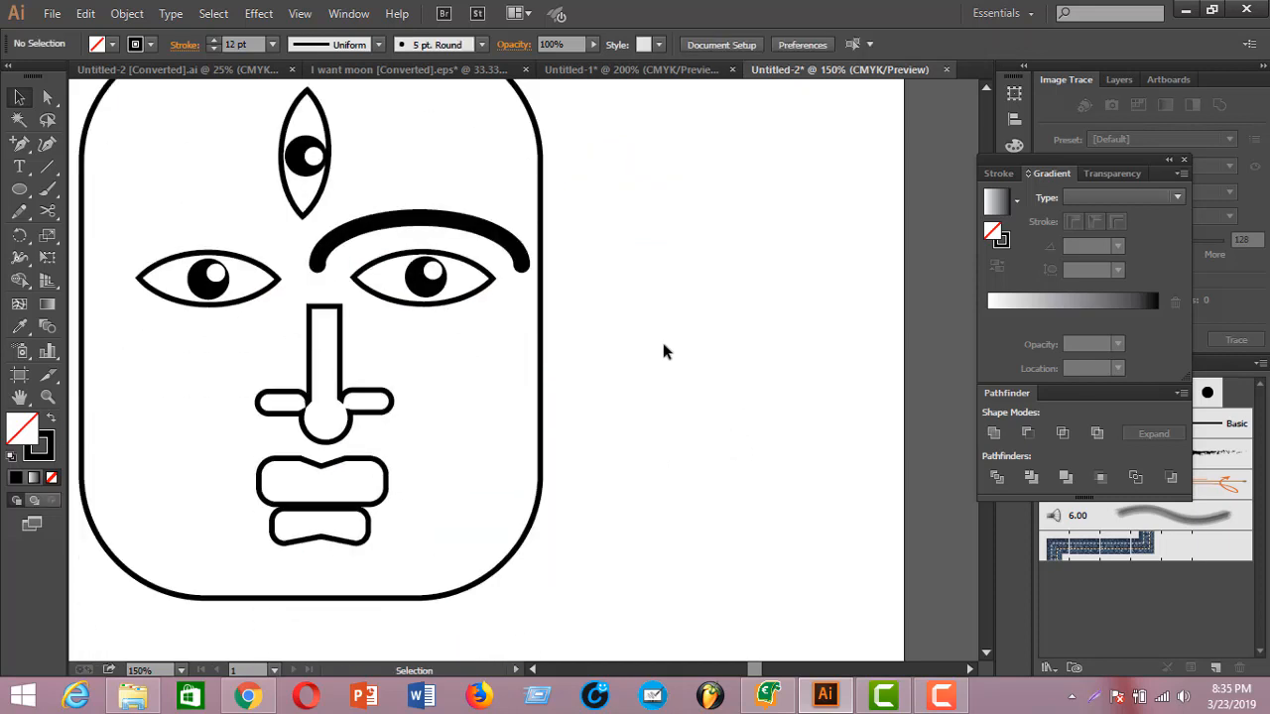
Place a copy of the right eyebrow above the left eye at the same height
click(421, 222)
drag(427, 224, 212, 219)
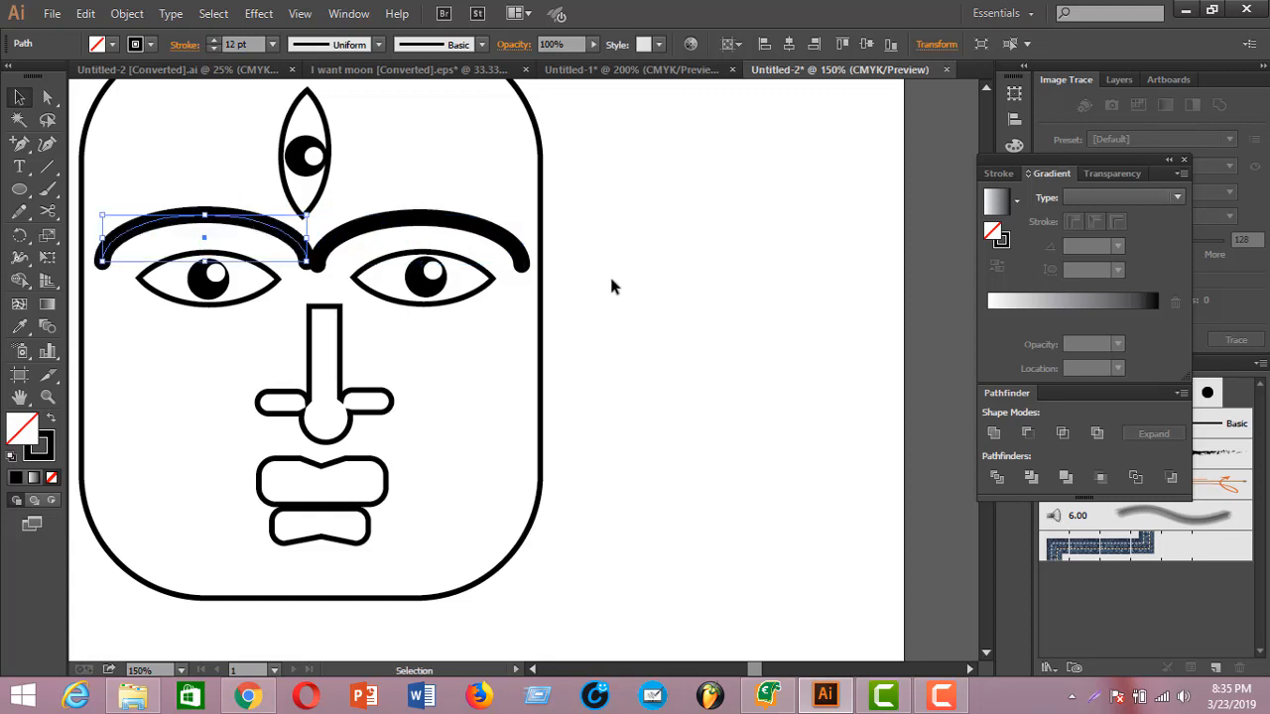
click(656, 297)
Nudge the right eyebrow slightly to the right to separate the inner ends of the two eyebrows
scroll(583, 236, down, 1)
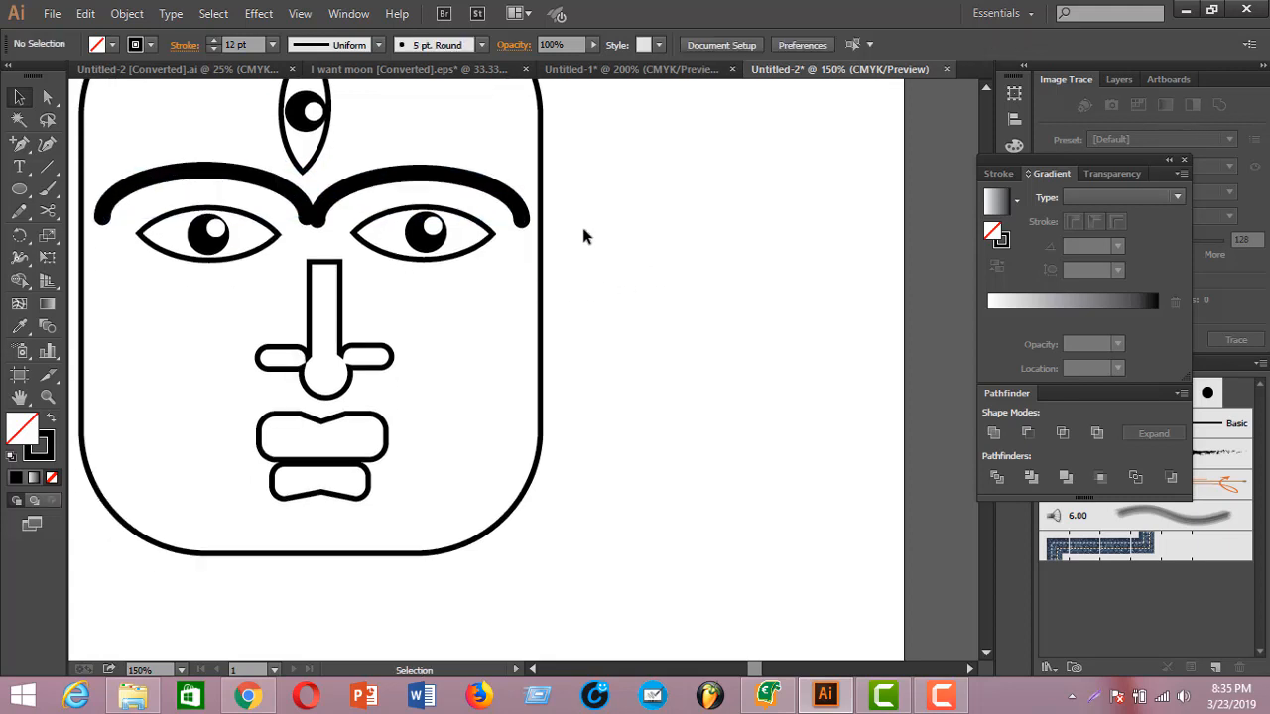
key(ctrl+minus)
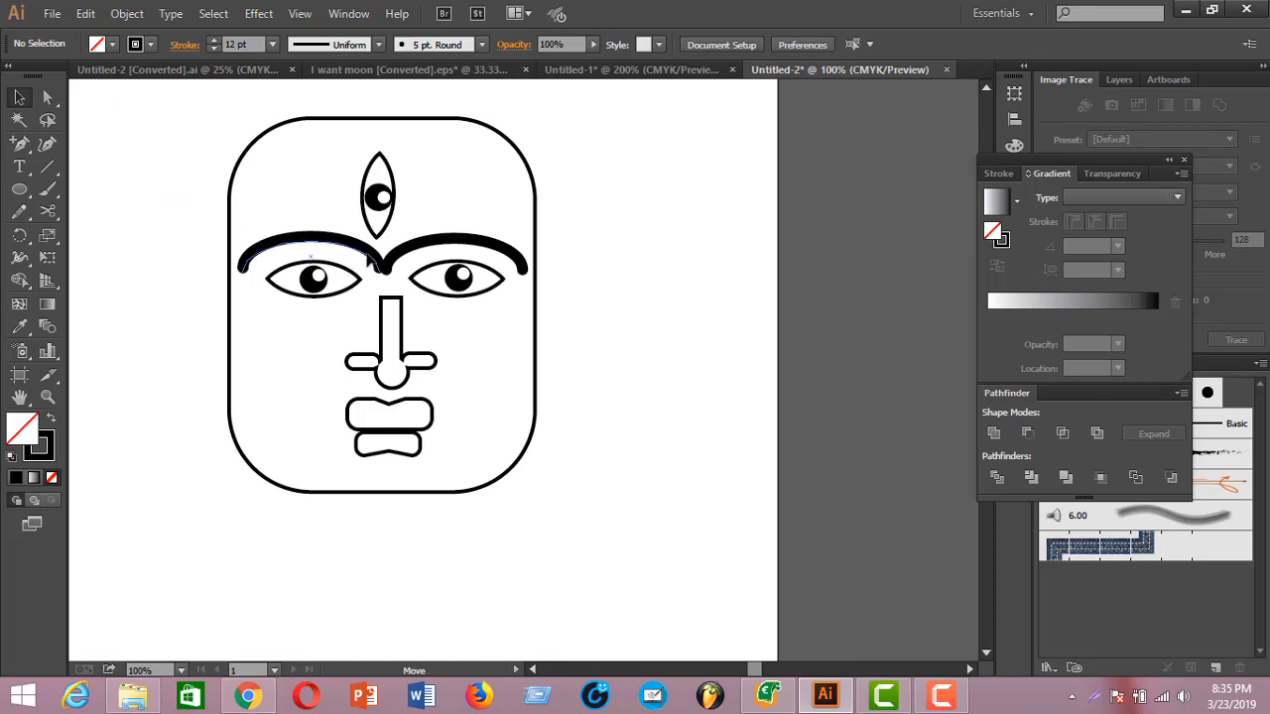
click(371, 261)
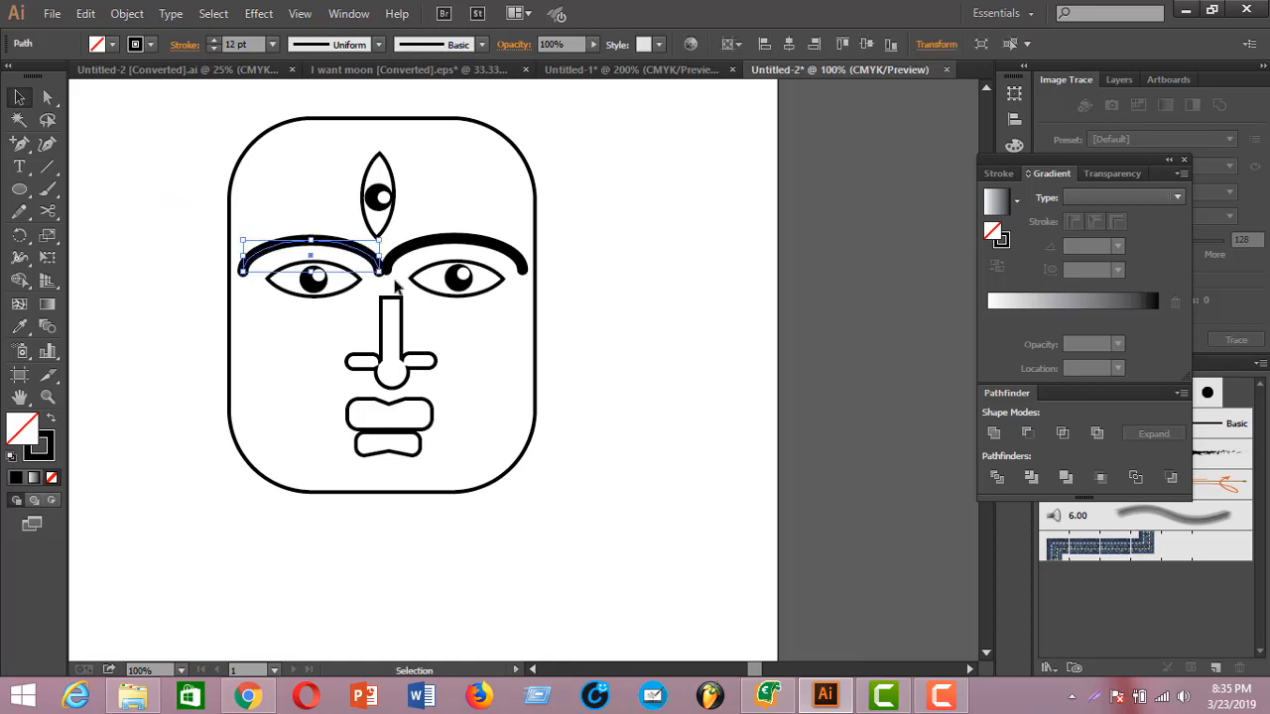
click(629, 288)
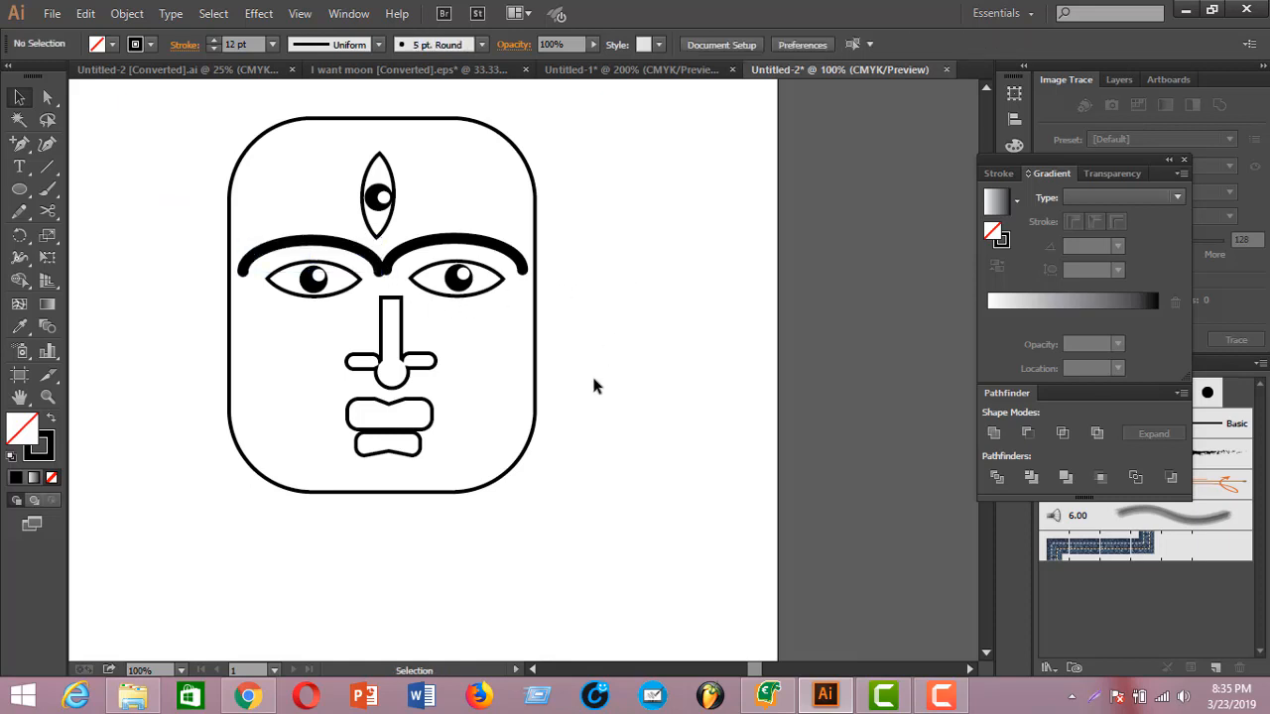
click(444, 244)
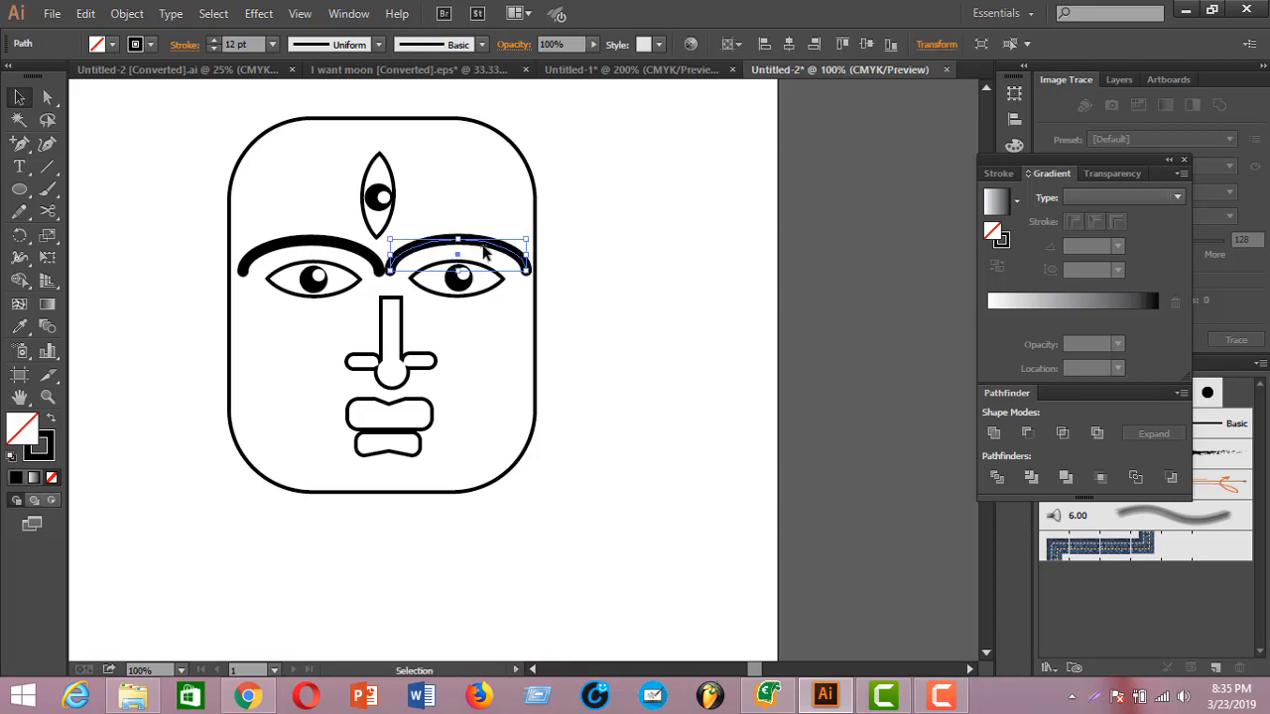
click(617, 274)
Draw a small upright rounded rectangle with no fill and a black stroke beside the face's right edge
scroll(603, 280, up, 2)
scroll(599, 285, down, 3)
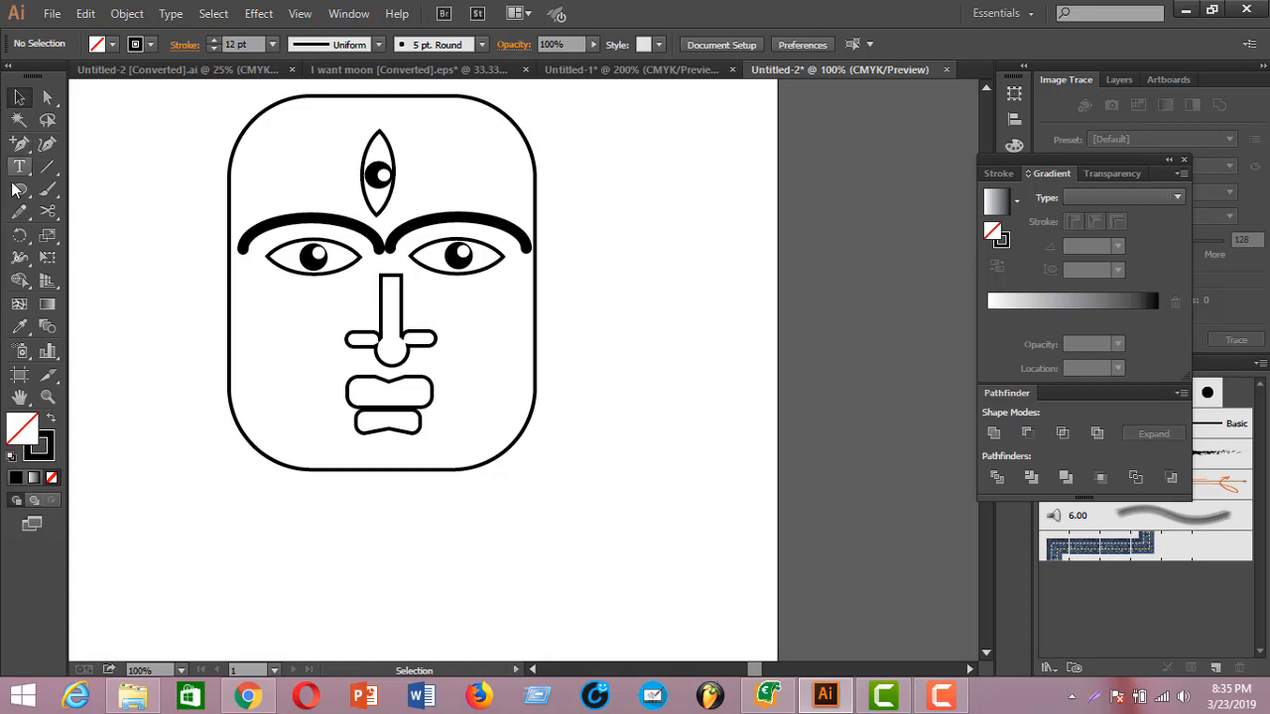
drag(19, 190, 79, 213)
drag(583, 187, 628, 262)
click(19, 97)
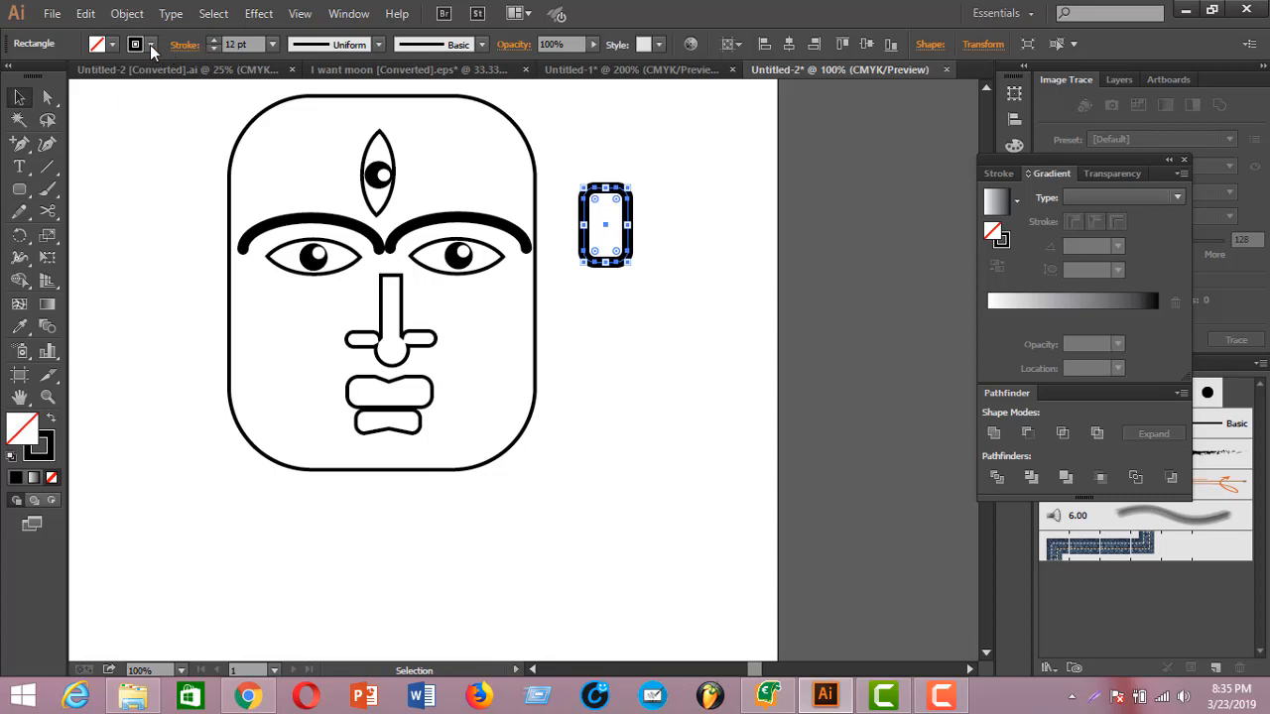
Set the rounded rectangle's stroke weight to 5 pt
click(213, 49)
click(214, 48)
click(213, 48)
click(213, 48)
click(213, 48)
click(214, 49)
click(213, 48)
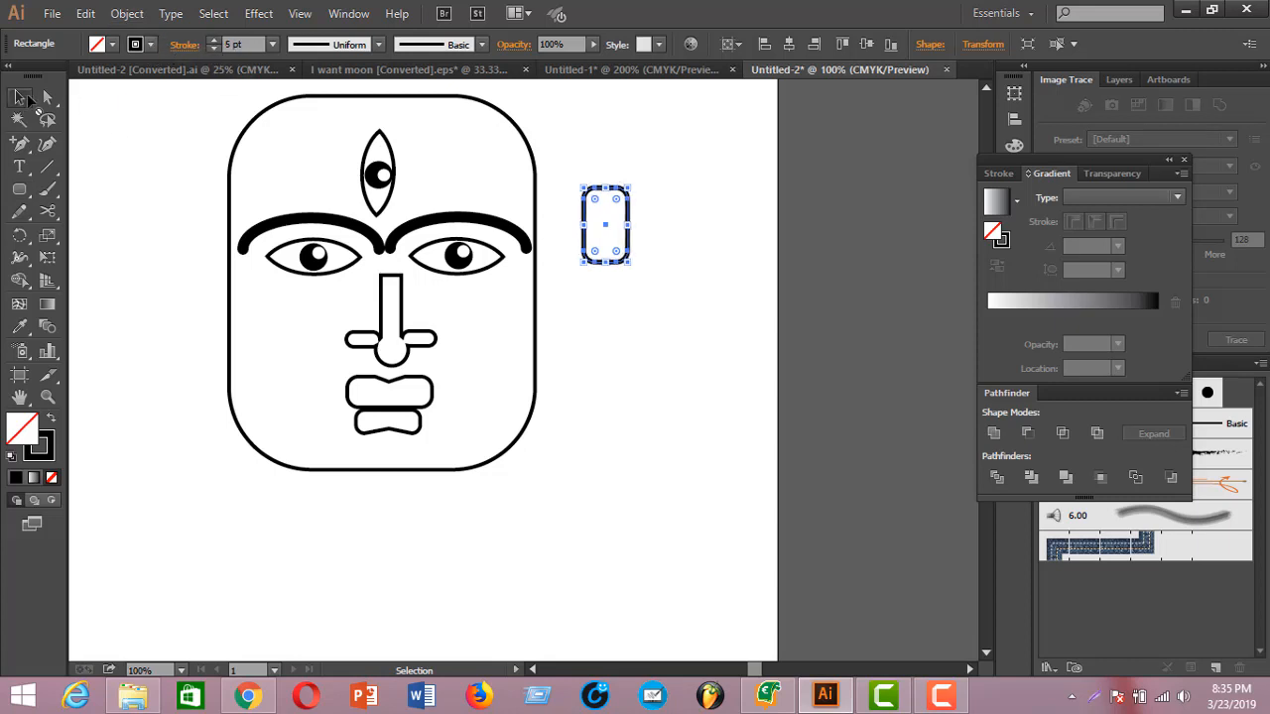
Move the rounded rectangle to the face's right edge and across to the left edge as an ear at eye level
mouse_move(616, 194)
mouse_down()
mouse_move(555, 218)
mouse_move(567, 255)
mouse_up()
click(568, 273)
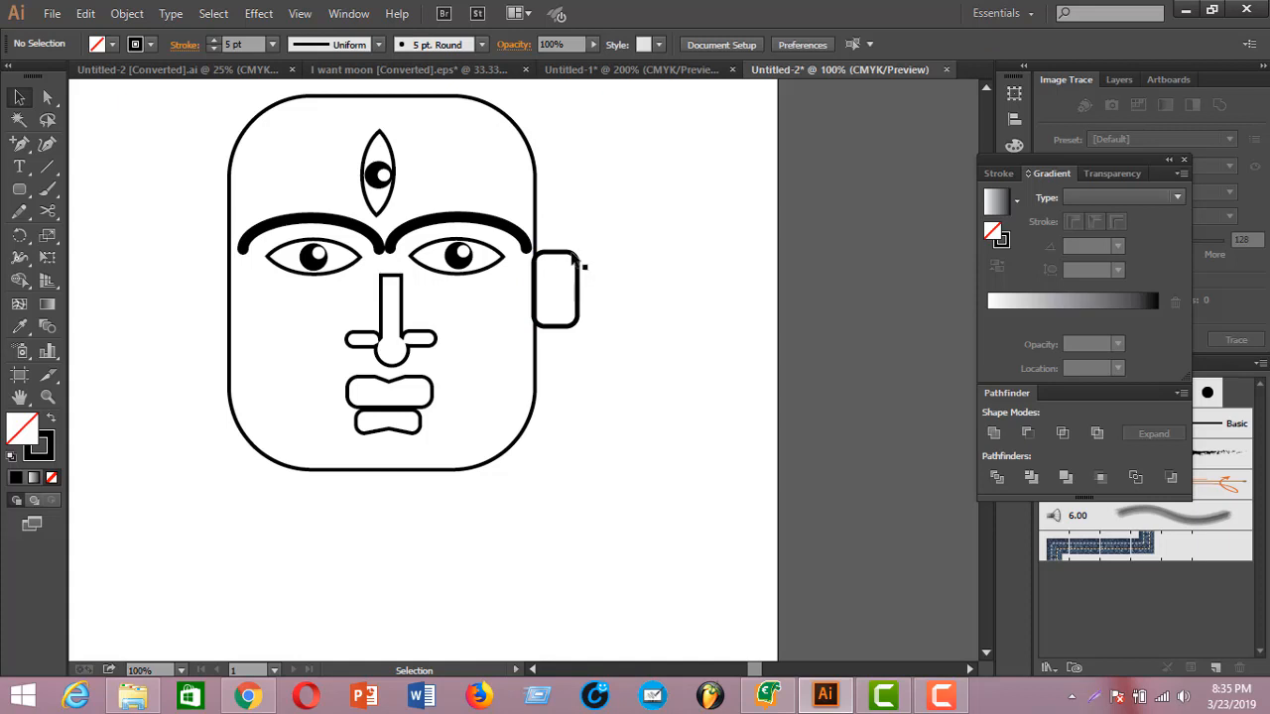
drag(573, 258, 226, 261)
click(603, 255)
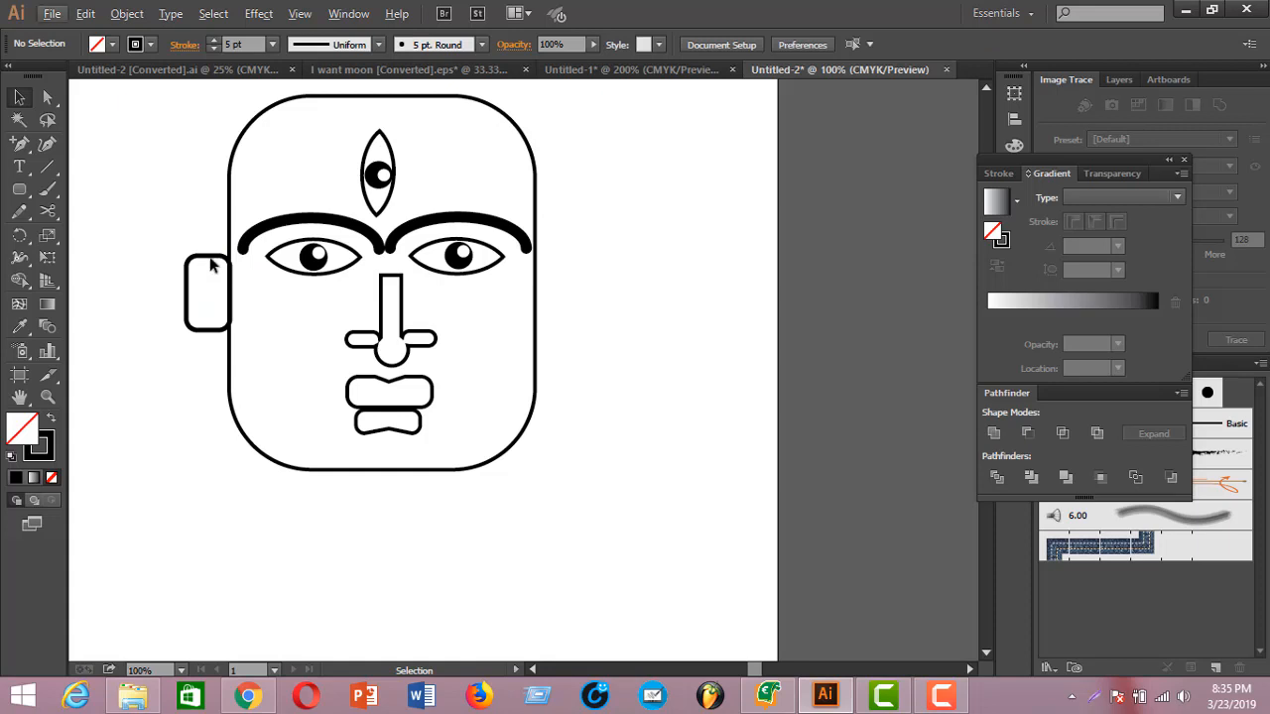
Place a copy of the left ear against the face's right edge and show the rulers
drag(231, 264, 562, 261)
key(ctrl+r)
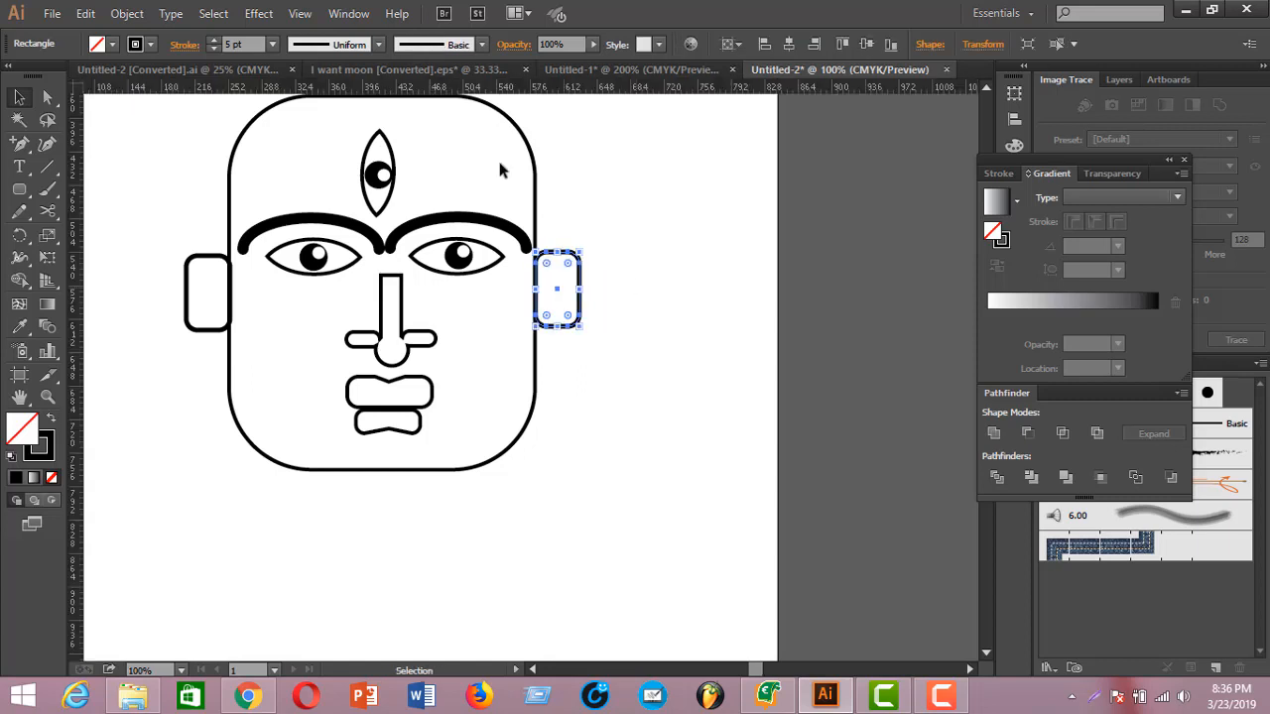
Add a horizontal guide at the eyebrows' lower ends and move the right ear up so its top edge meets it
drag(523, 91, 528, 248)
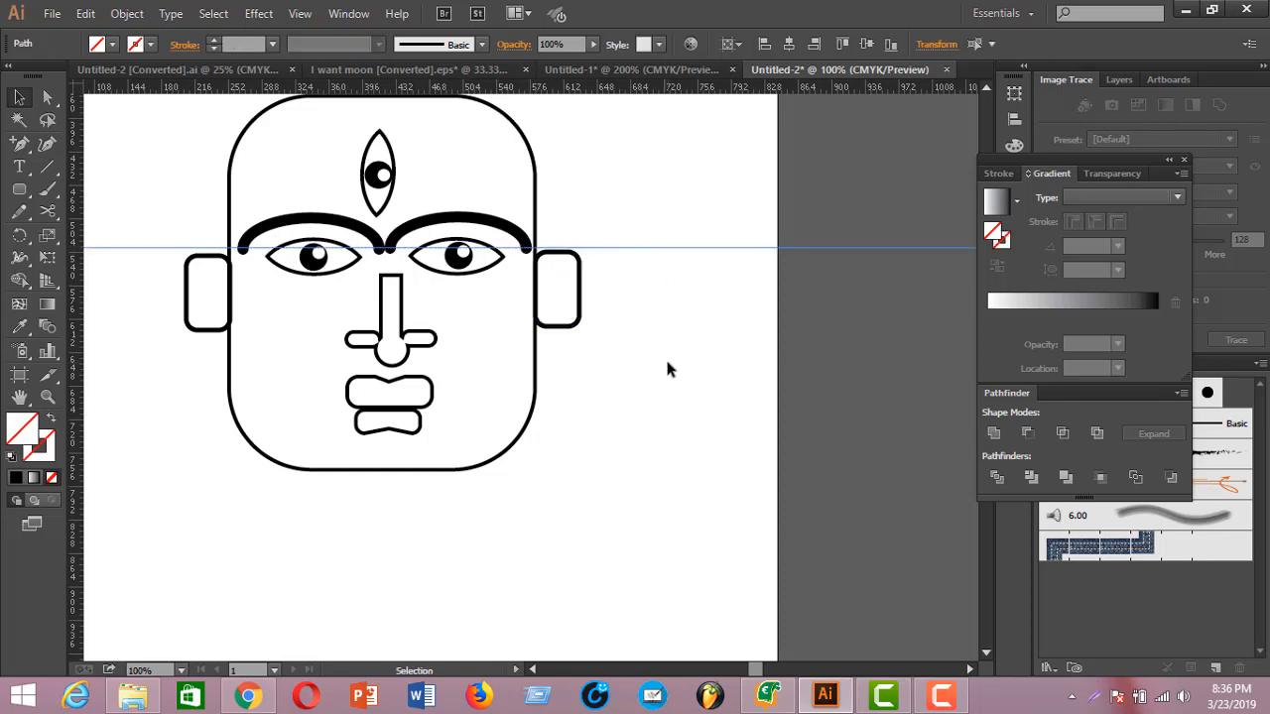
key(ctrl+equal)
key(ctrl+equal)
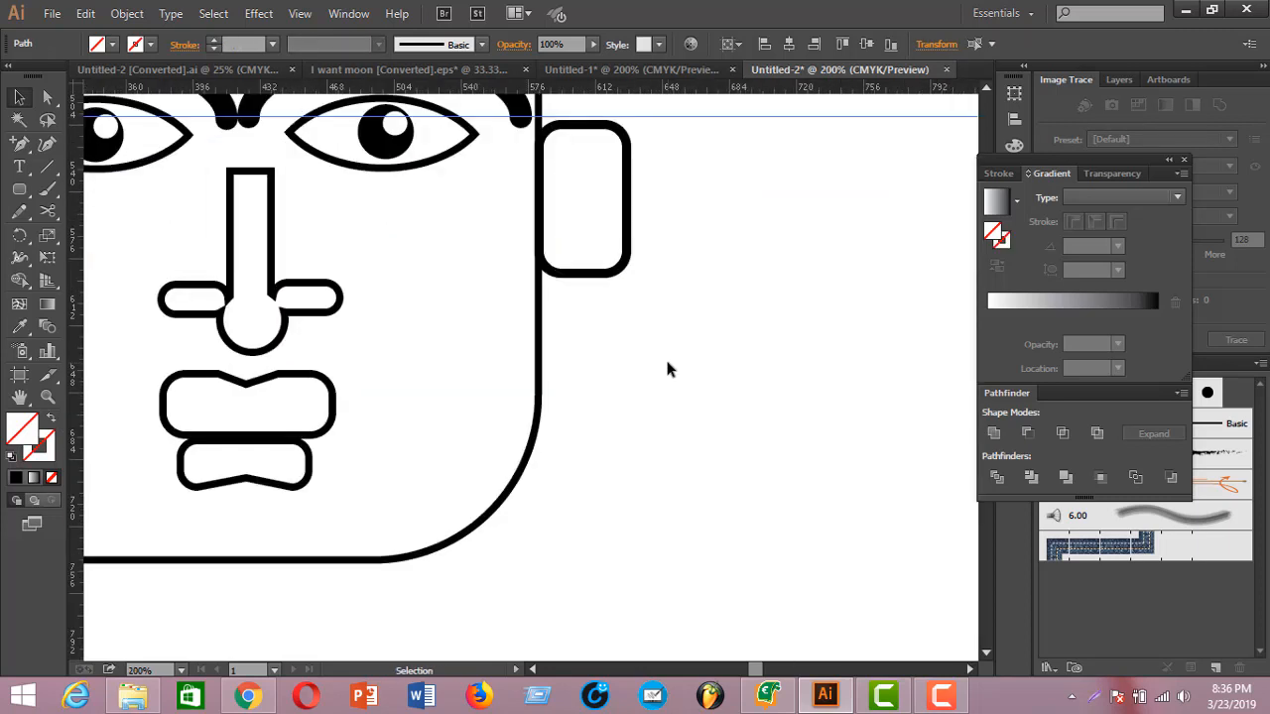
scroll(633, 241, up, 1)
scroll(634, 241, up, 2)
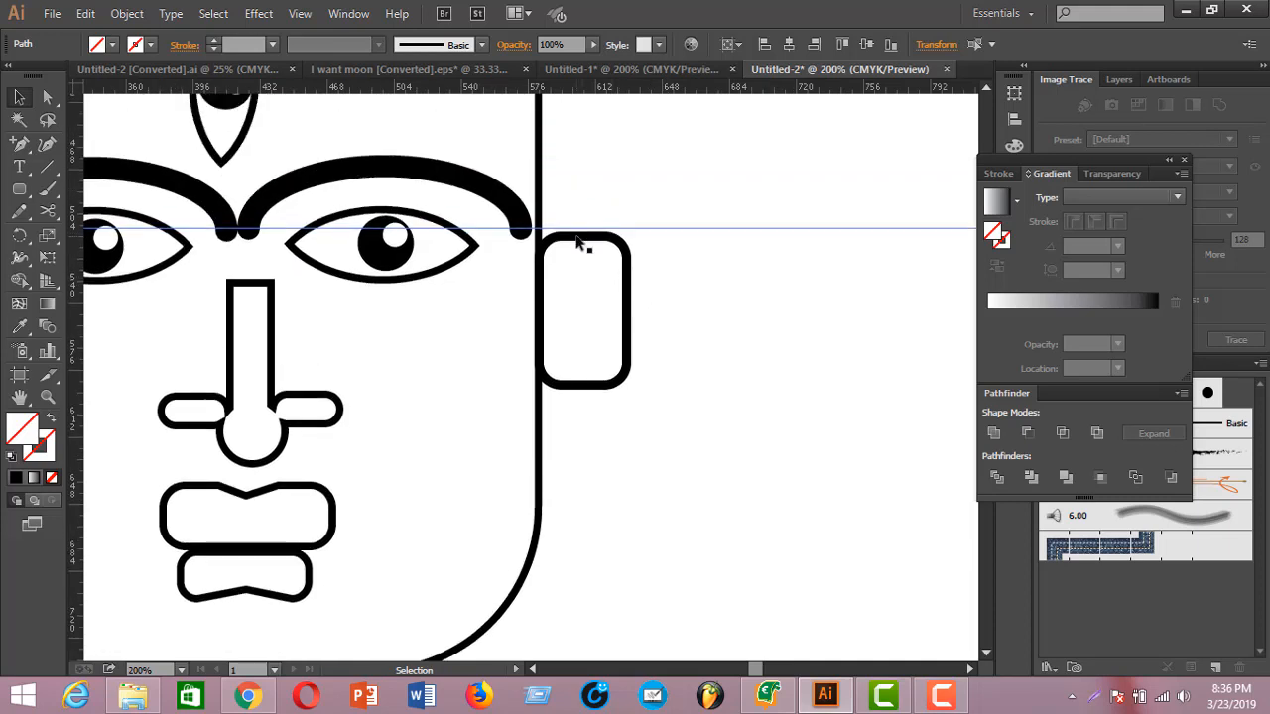
click(578, 243)
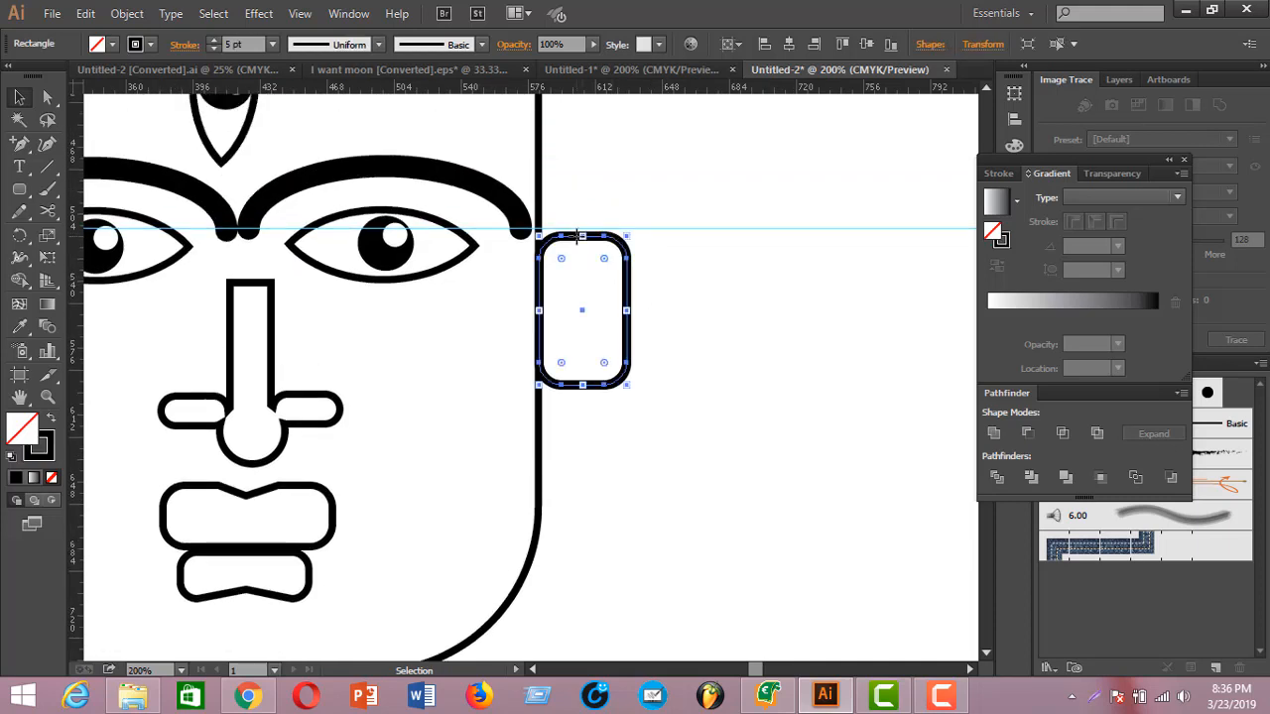
click(579, 290)
drag(626, 298, 632, 294)
click(613, 287)
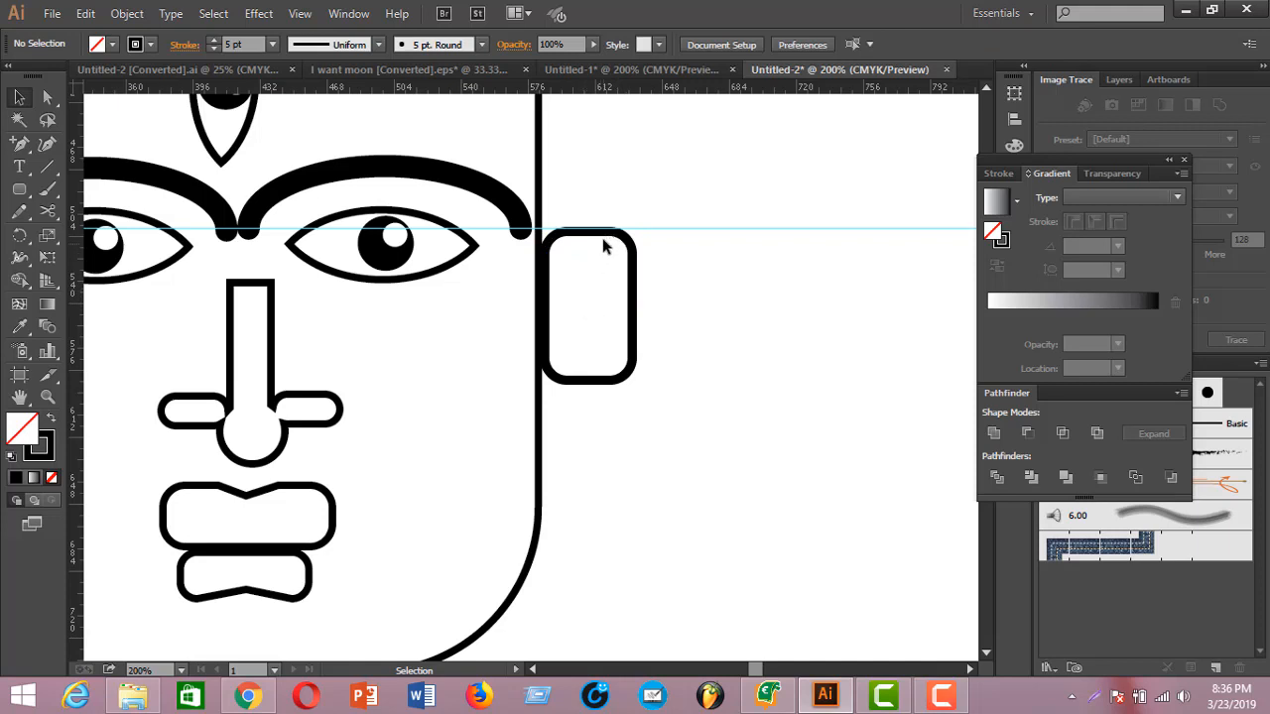
Nudge the right ear slightly down so the outer edge of its top stroke sits at the guide
key(ctrl+plus)
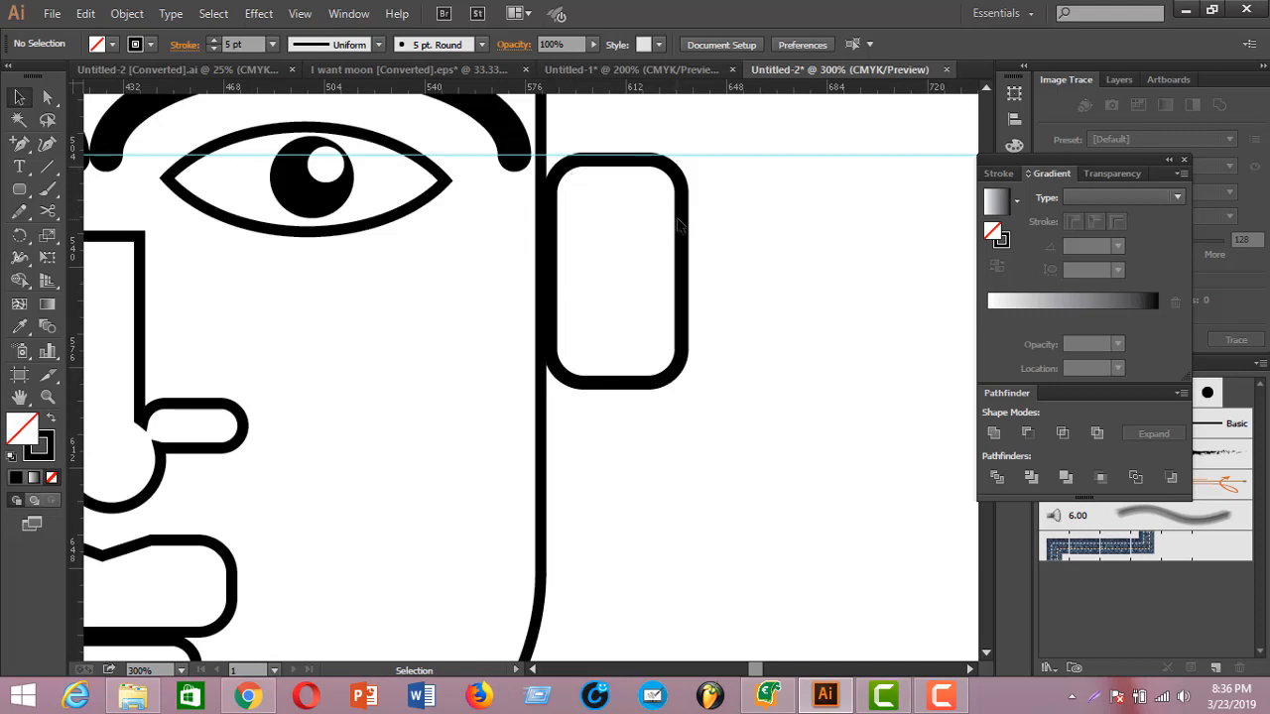
drag(737, 478, 618, 283)
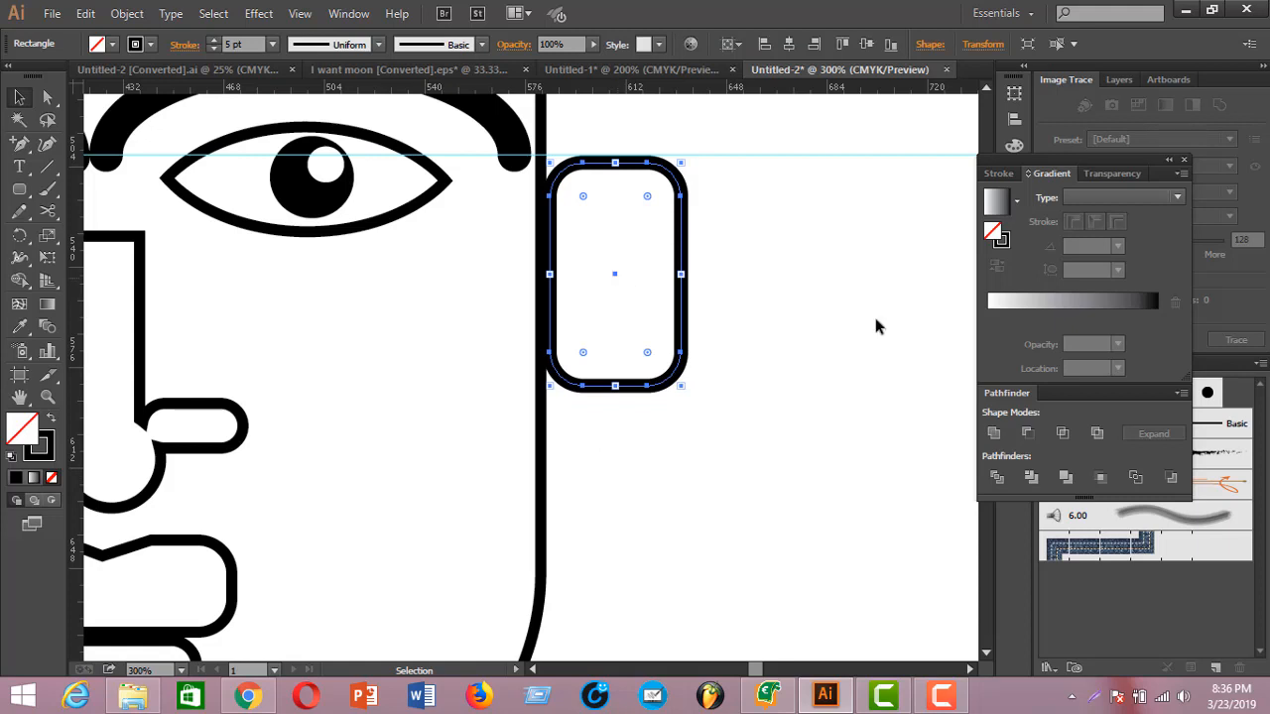
click(721, 503)
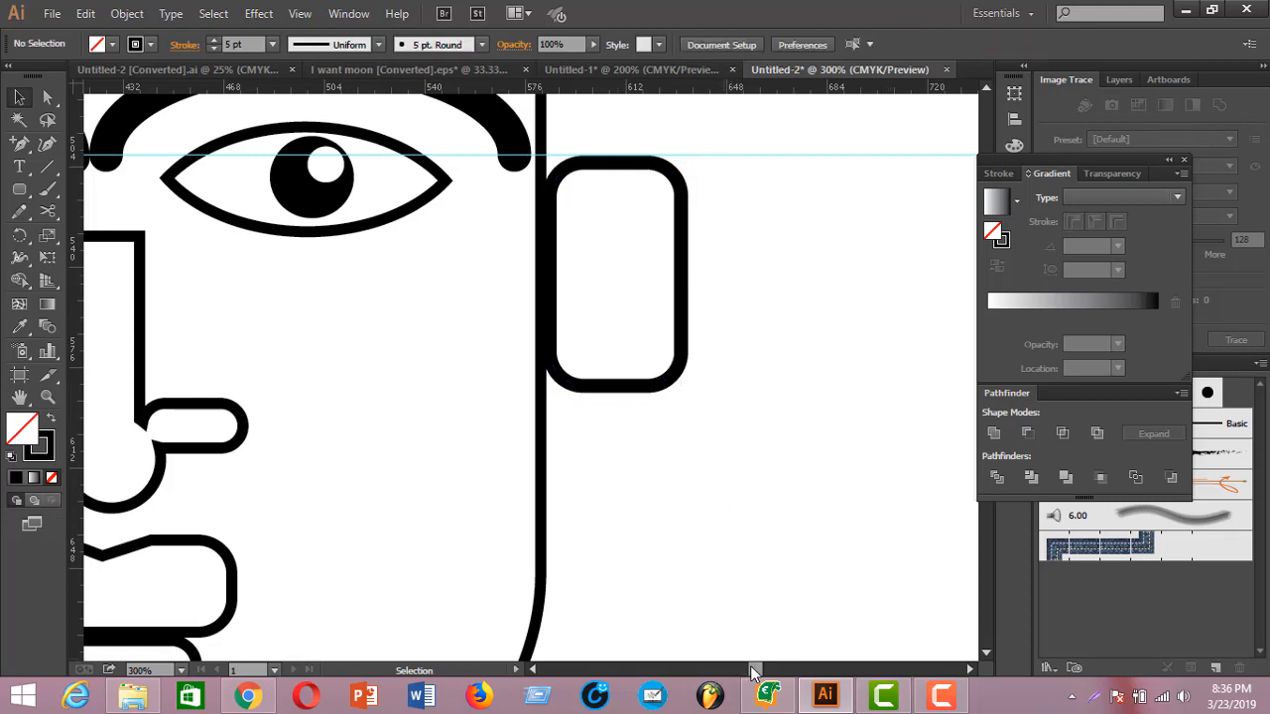
Move the left ear up to the horizontal guide, keeping it against the face's left edge
drag(754, 673, 742, 673)
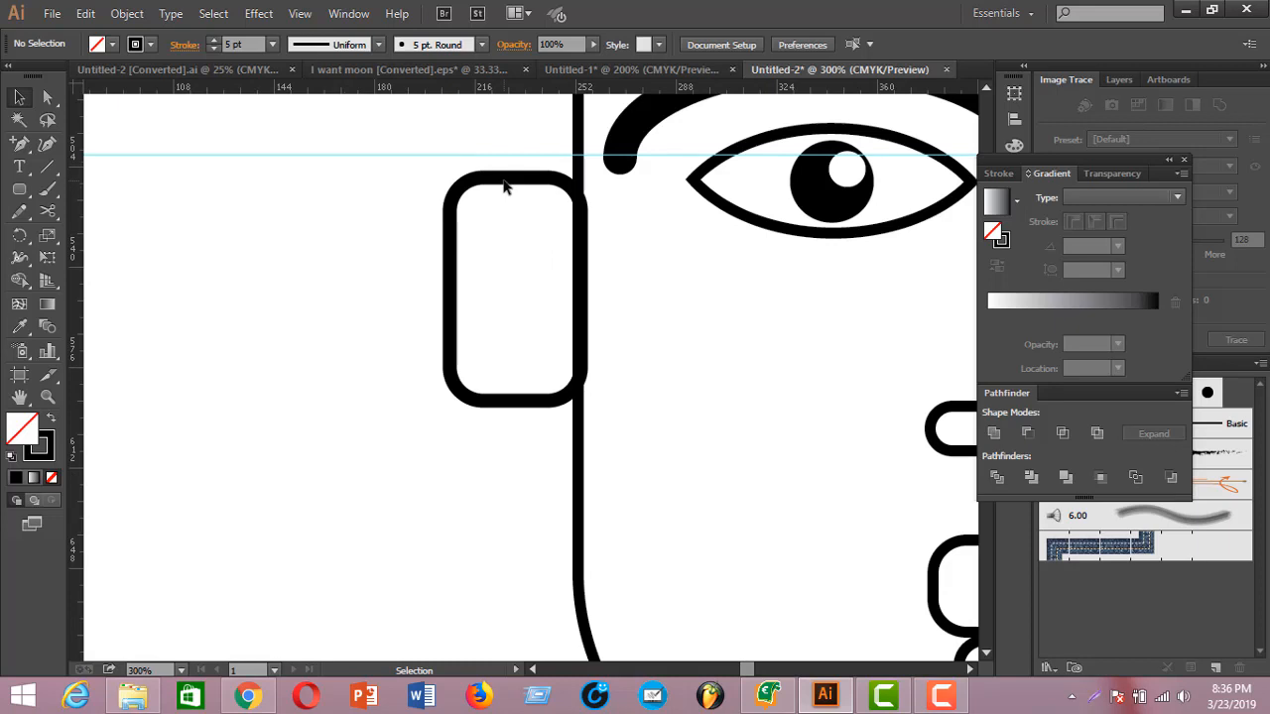
drag(405, 201, 586, 459)
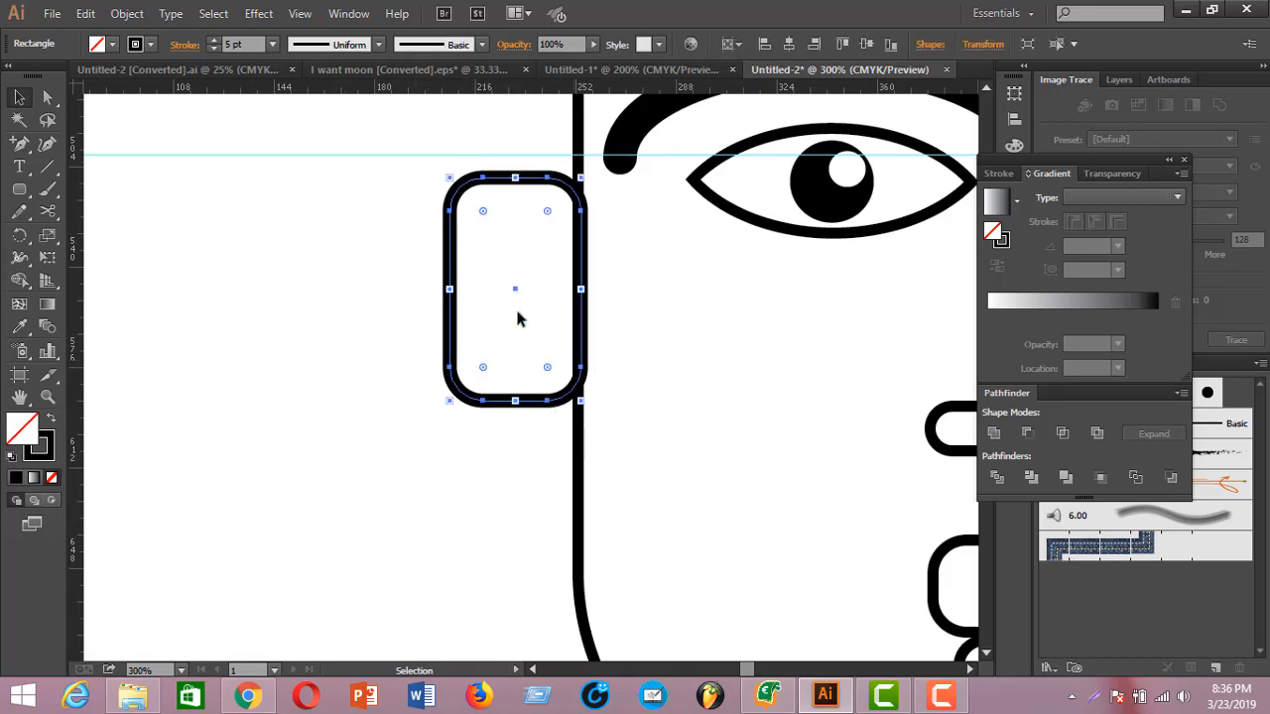
drag(515, 287, 518, 275)
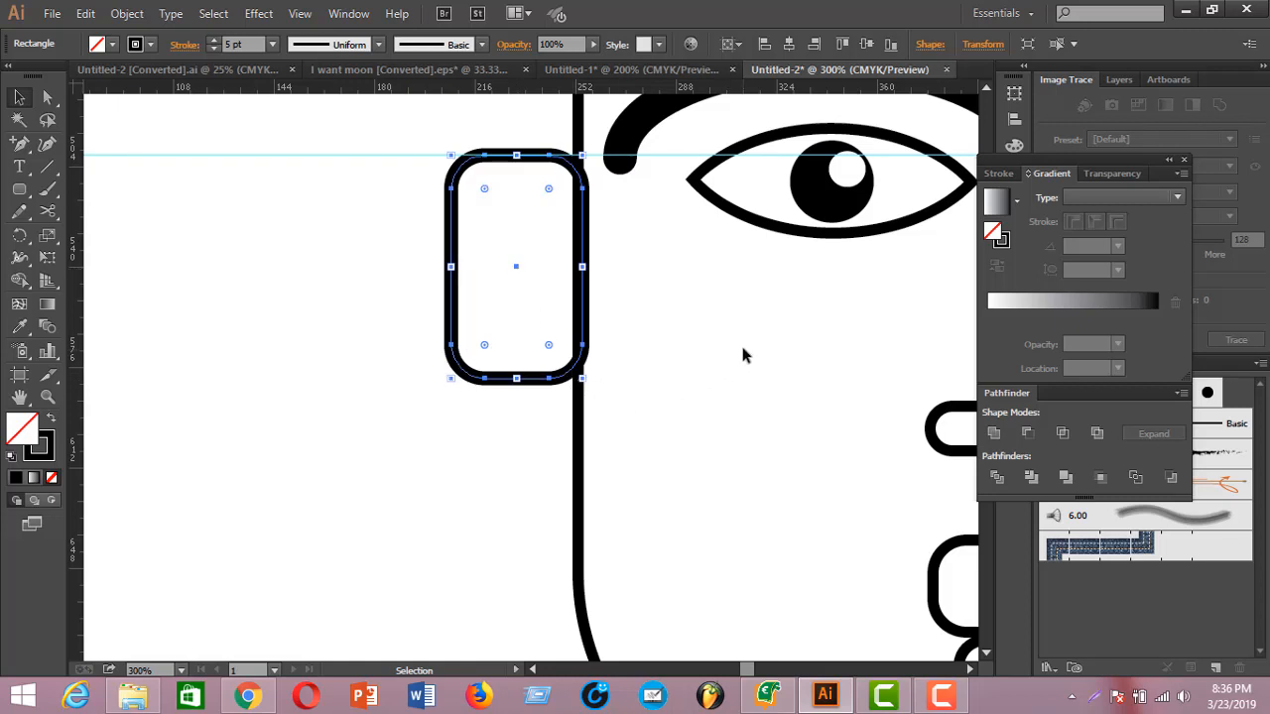
key(a)
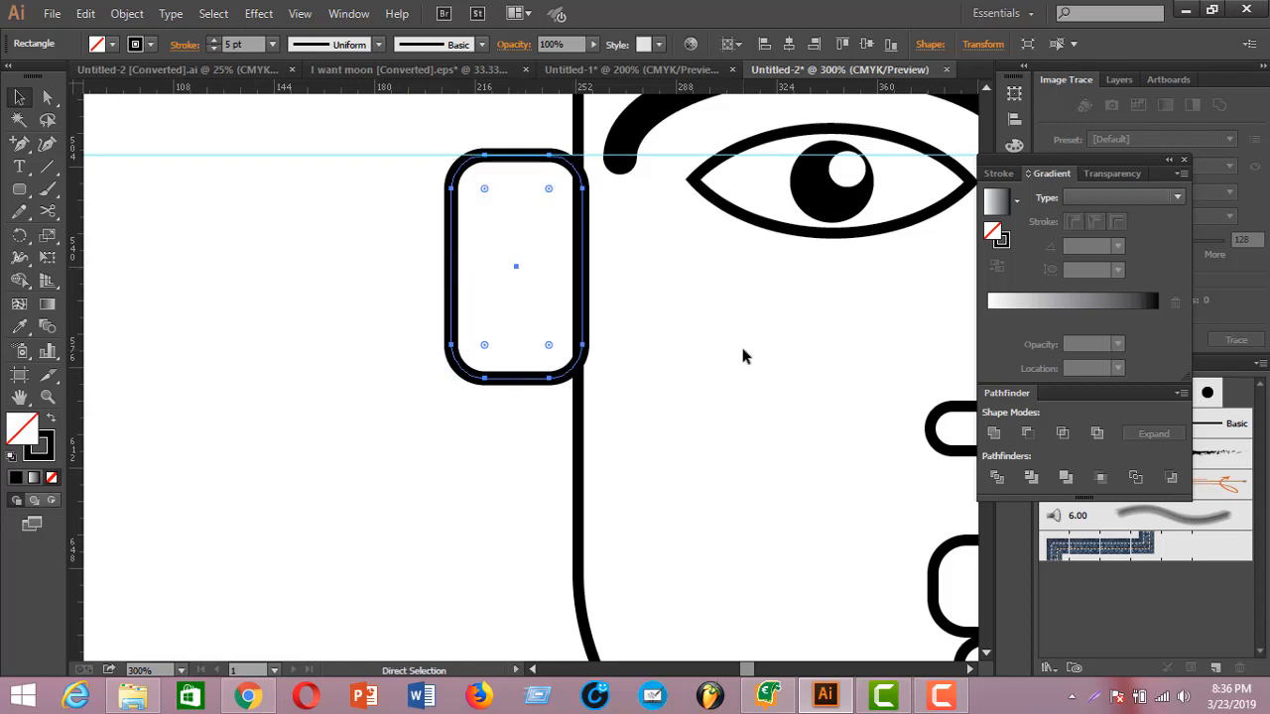
Delete the horizontal guide across the eyes and ears
key(ctrl+minus)
key(ctrl+minus)
key(ctrl+minus)
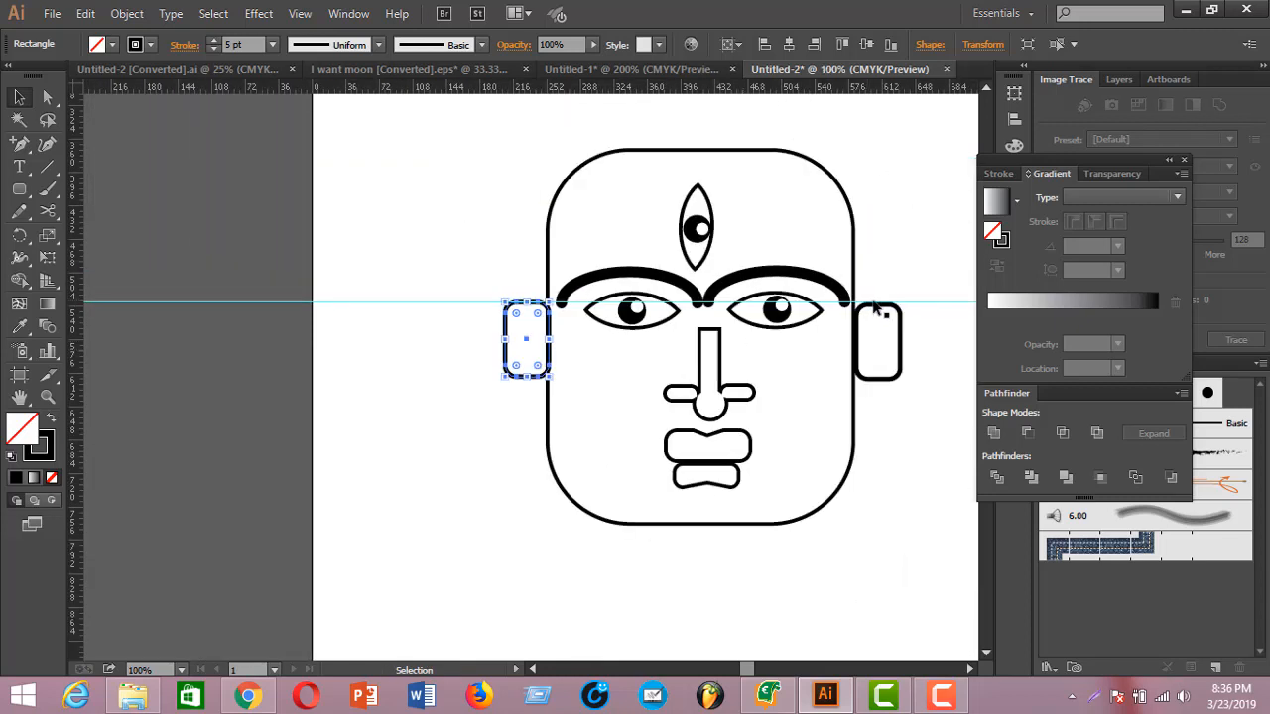
click(917, 310)
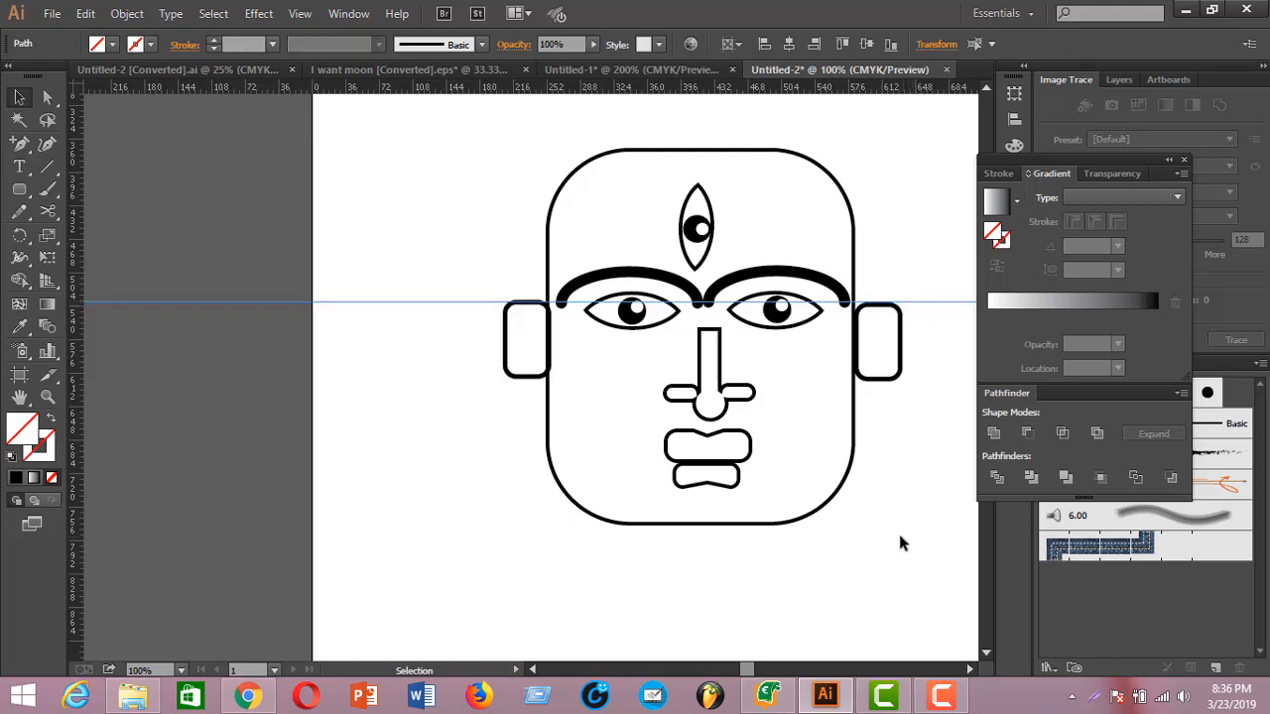
key(Delete)
Examine the whole face, checking how the two ears line up with the eyes and eyebrows
scroll(759, 537, down, 1)
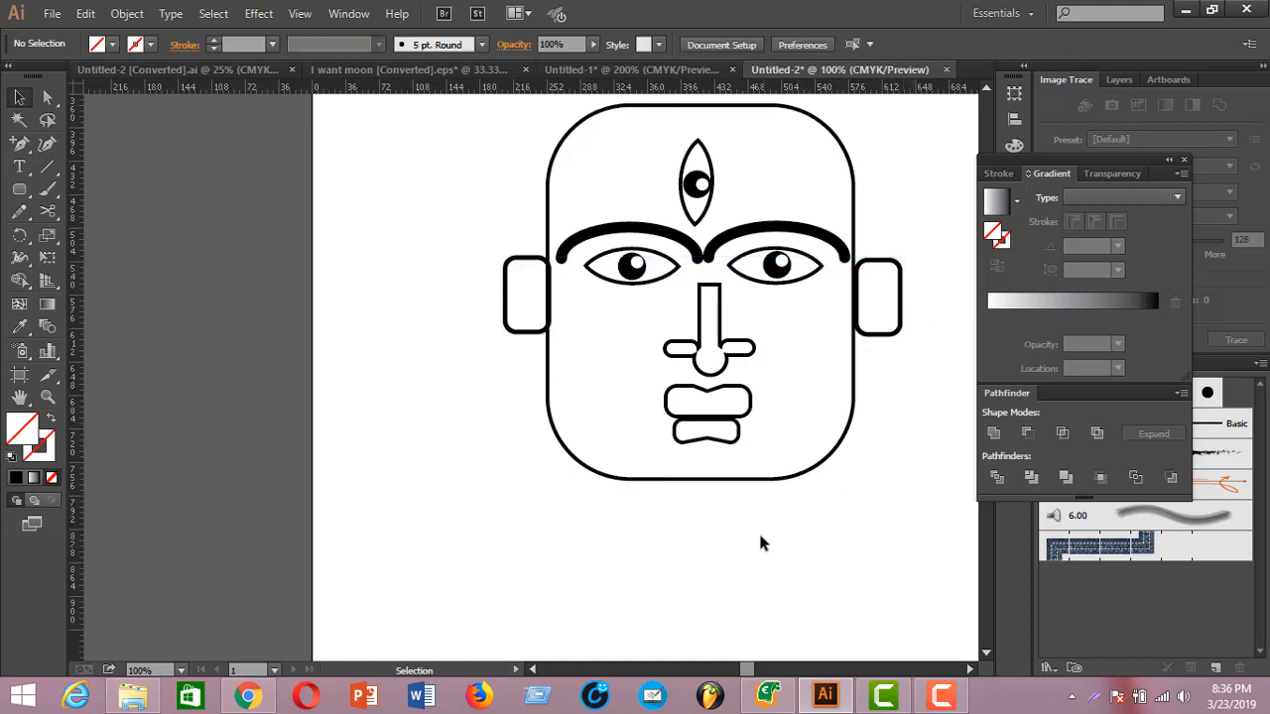
drag(751, 670, 756, 670)
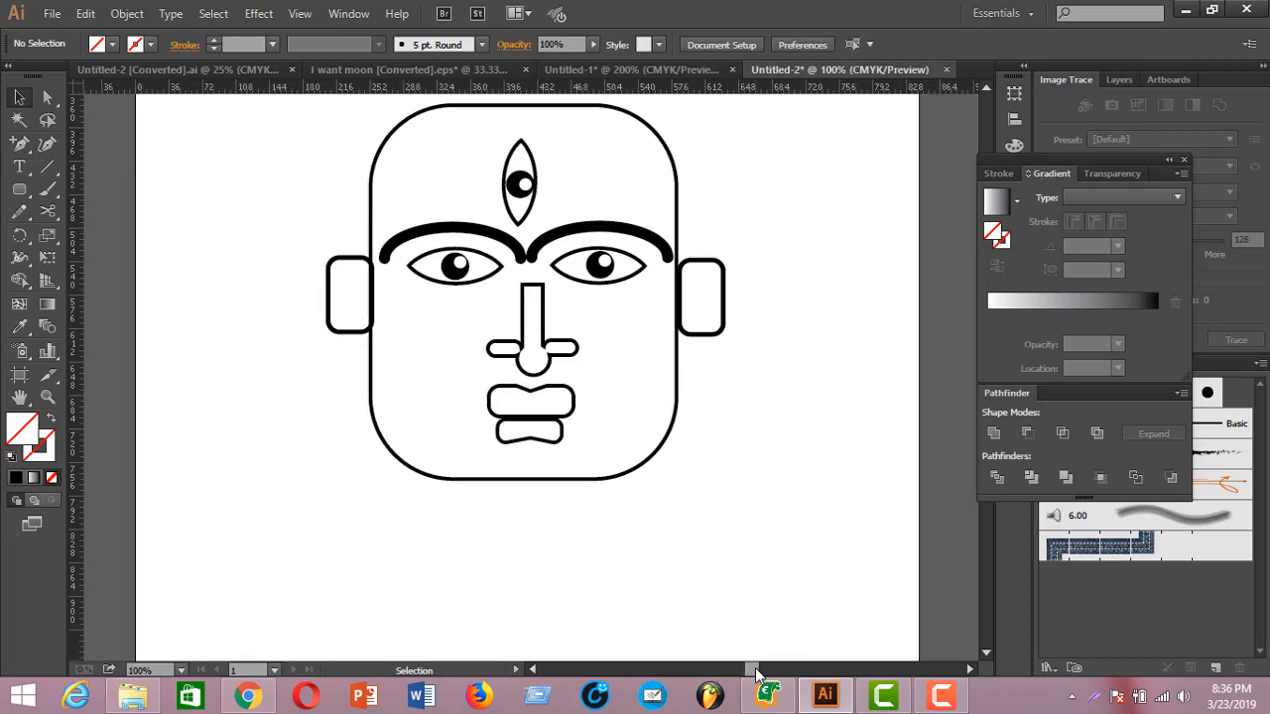
scroll(526, 263, up, 4)
scroll(630, 302, down, 3)
scroll(645, 315, up, 3)
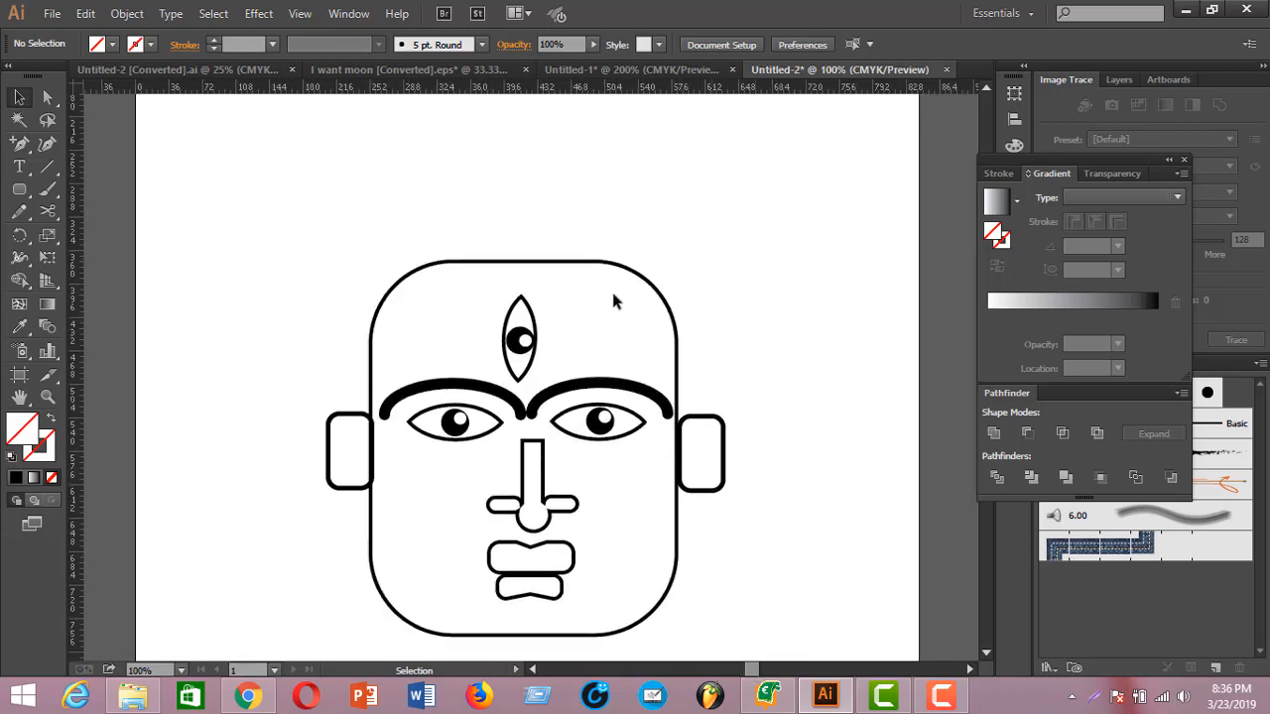
scroll(633, 344, down, 2)
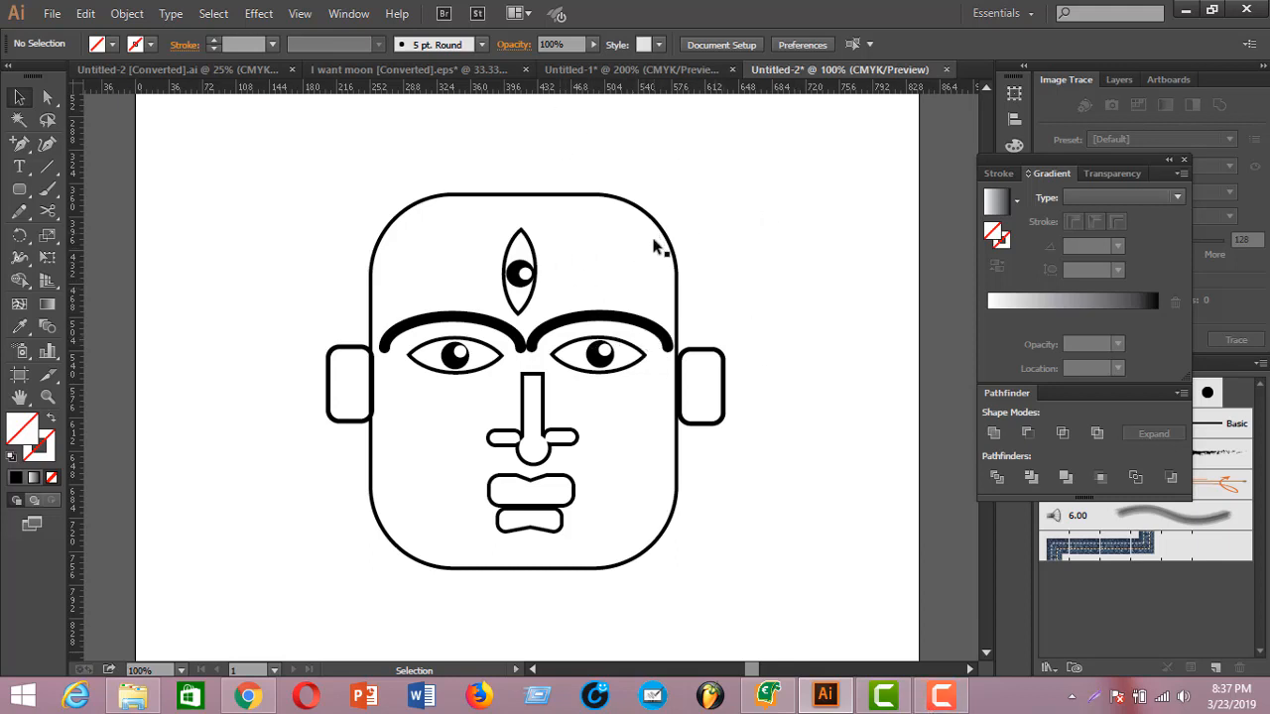
scroll(654, 257, down, 2)
scroll(638, 288, up, 2)
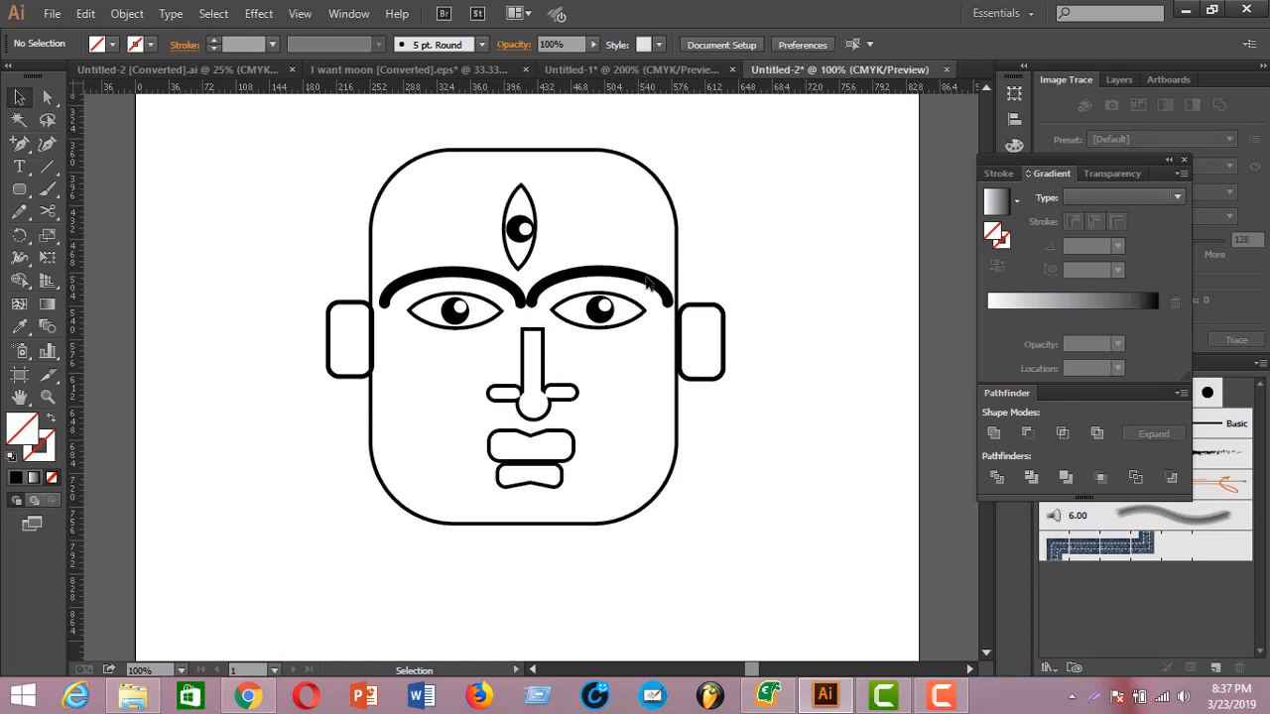
scroll(646, 278, down, 1)
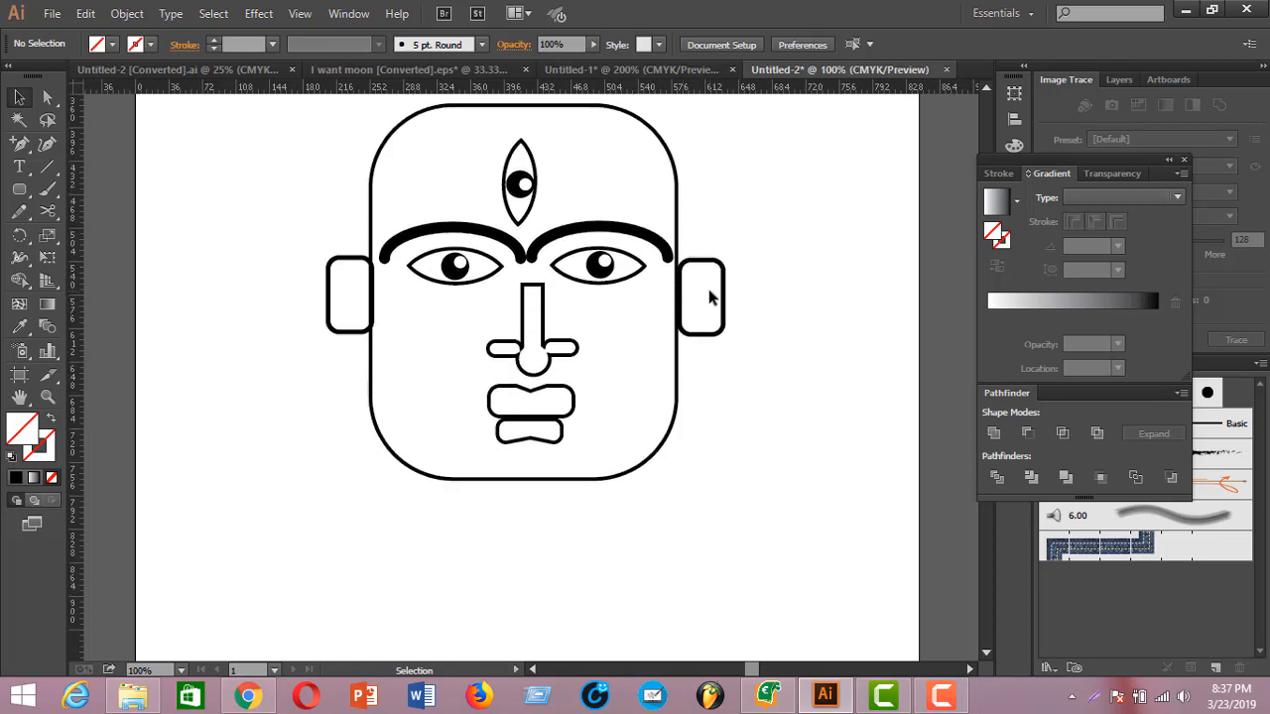